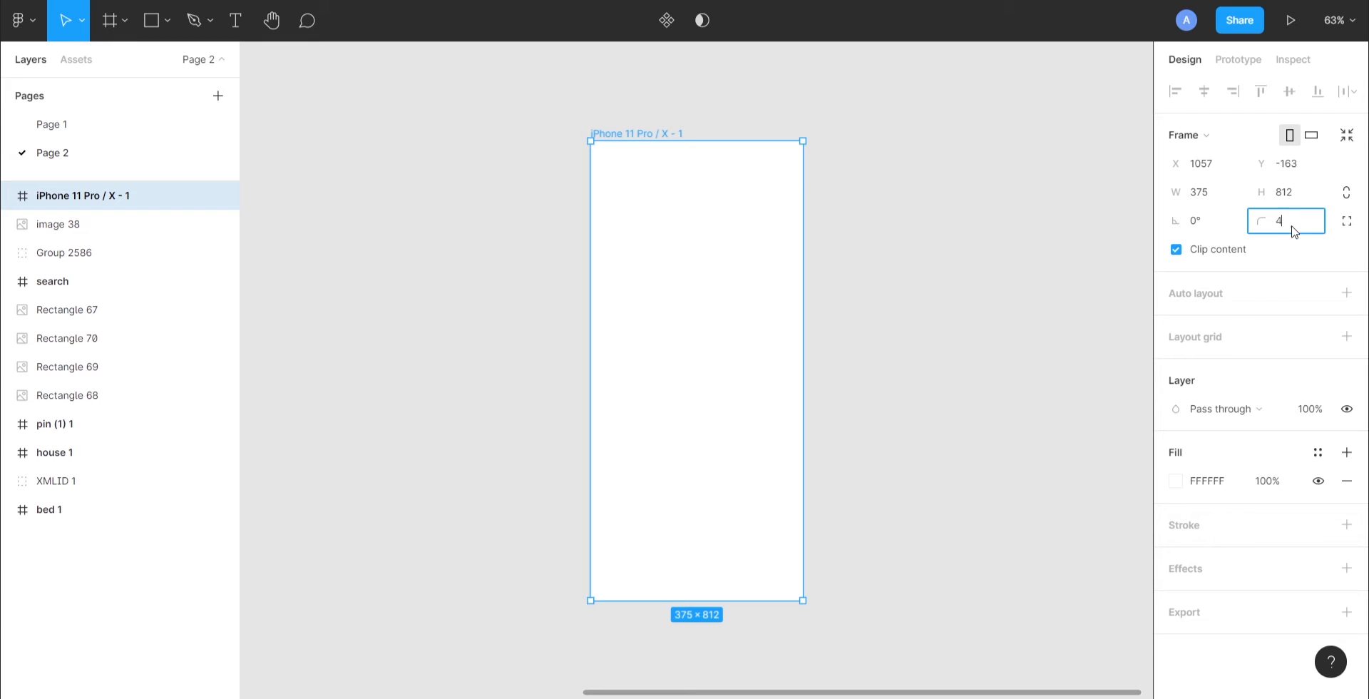
Set the corner radius of the iPhone 11 Pro / X frame to 40
text(0)
key(Return)
click(849, 227)
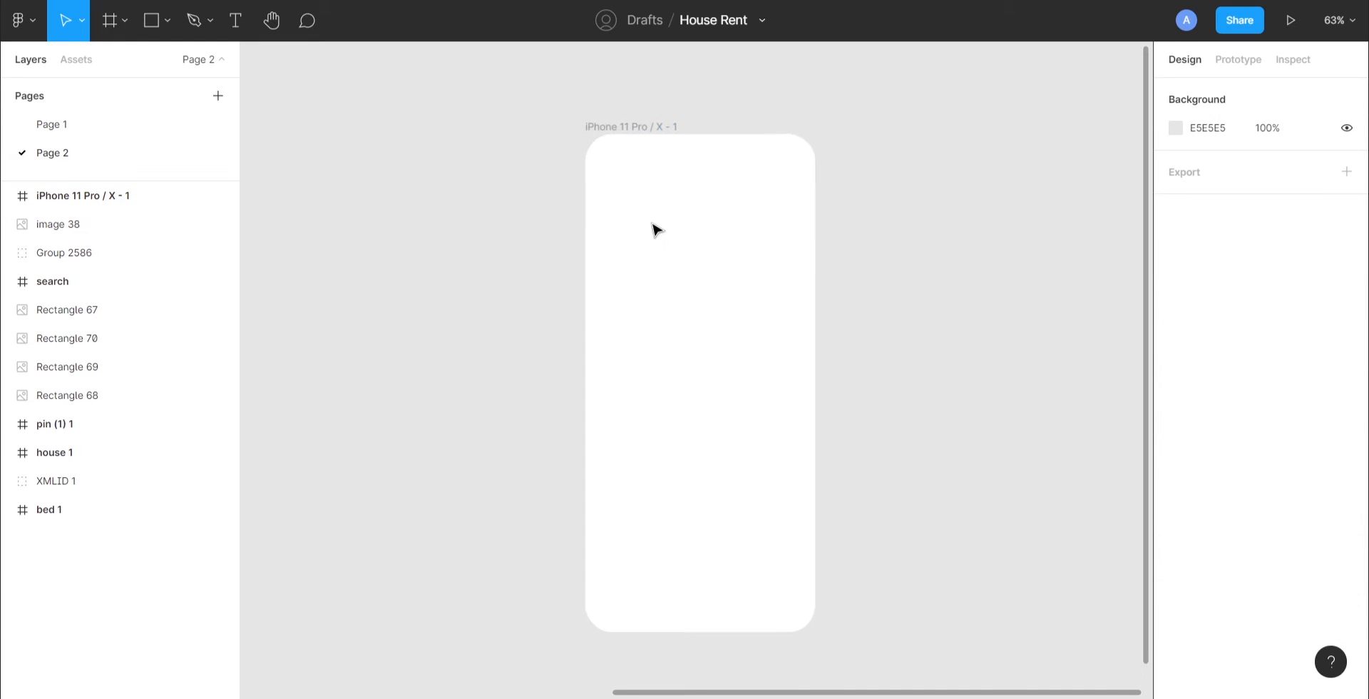
Cut the location pin icon from the loose assets and paste it into the iPhone frame
scroll(635, 183, left, 8)
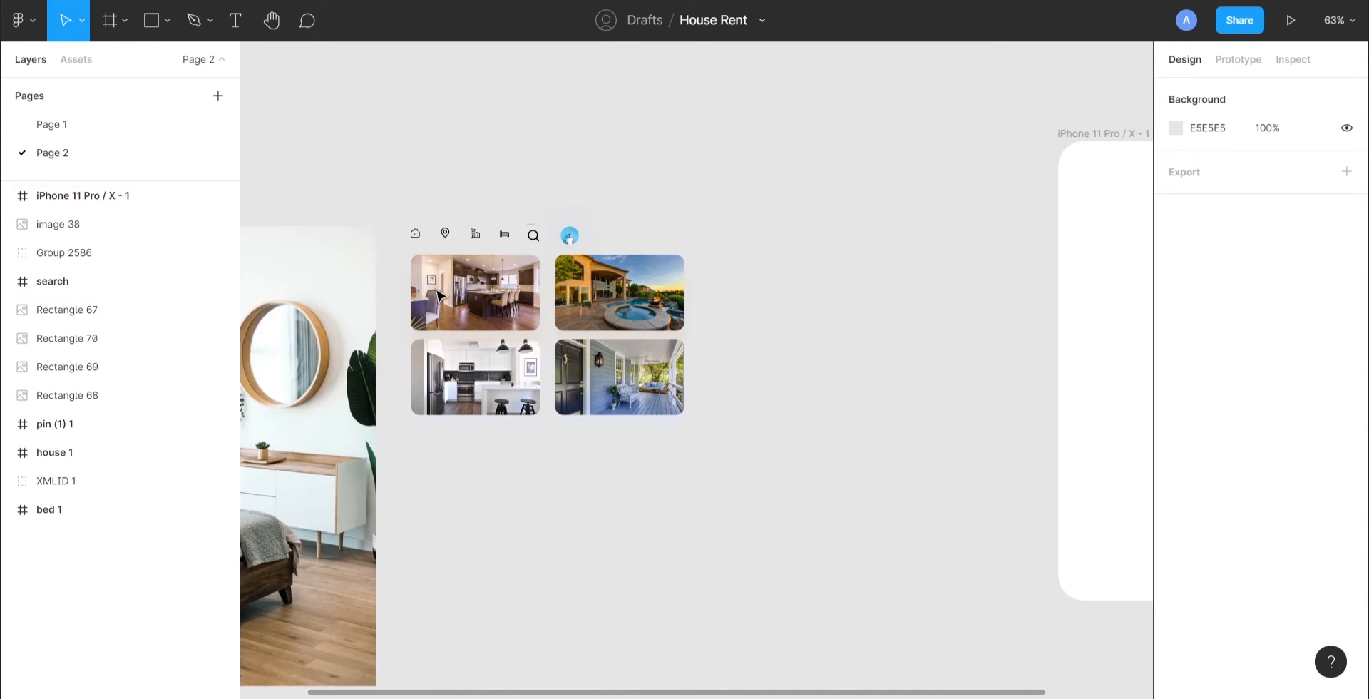
click(445, 232)
scroll(445, 233, up, 4)
key(Delete)
scroll(542, 206, right, 6)
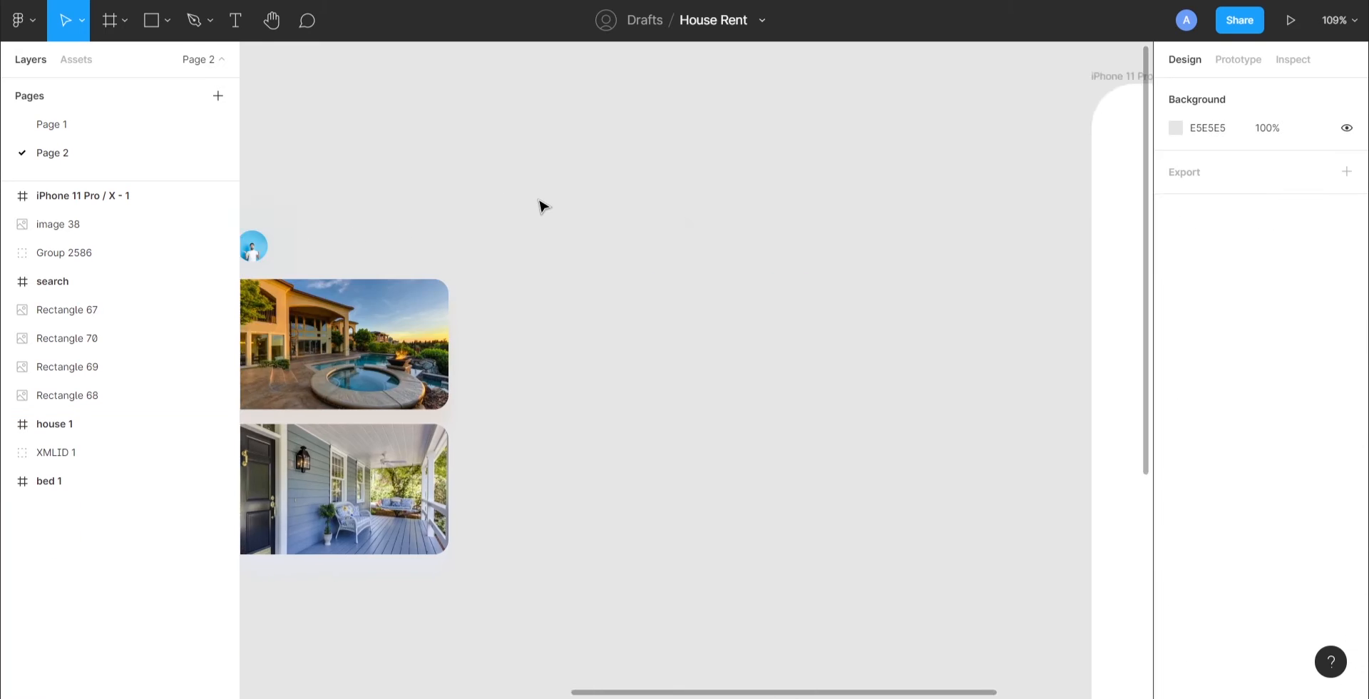
scroll(541, 206, right, 8)
scroll(578, 192, up, 1)
click(606, 117)
key(ctrl+v)
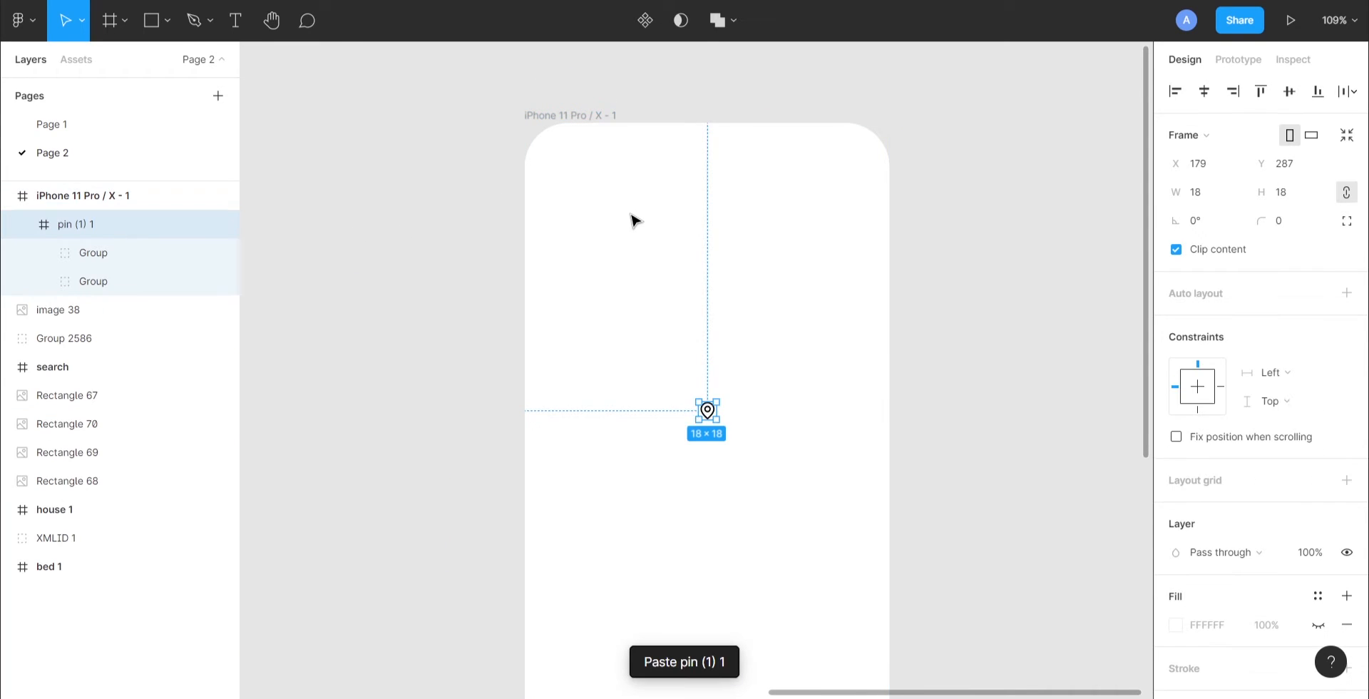
Position the pin icon in the frame's upper-left area at X 32, Y 48
drag(707, 412, 766, 190)
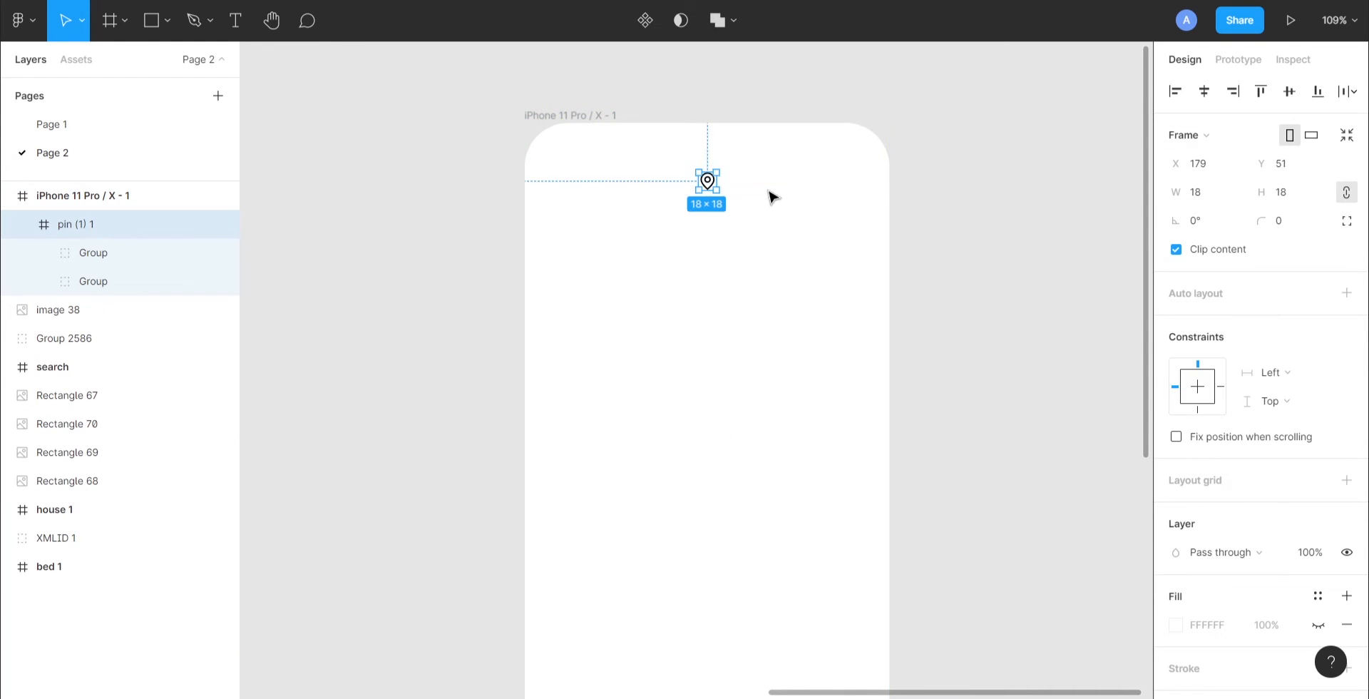
key(Up)
key(Up)
key(Up)
key(Up)
key(Up)
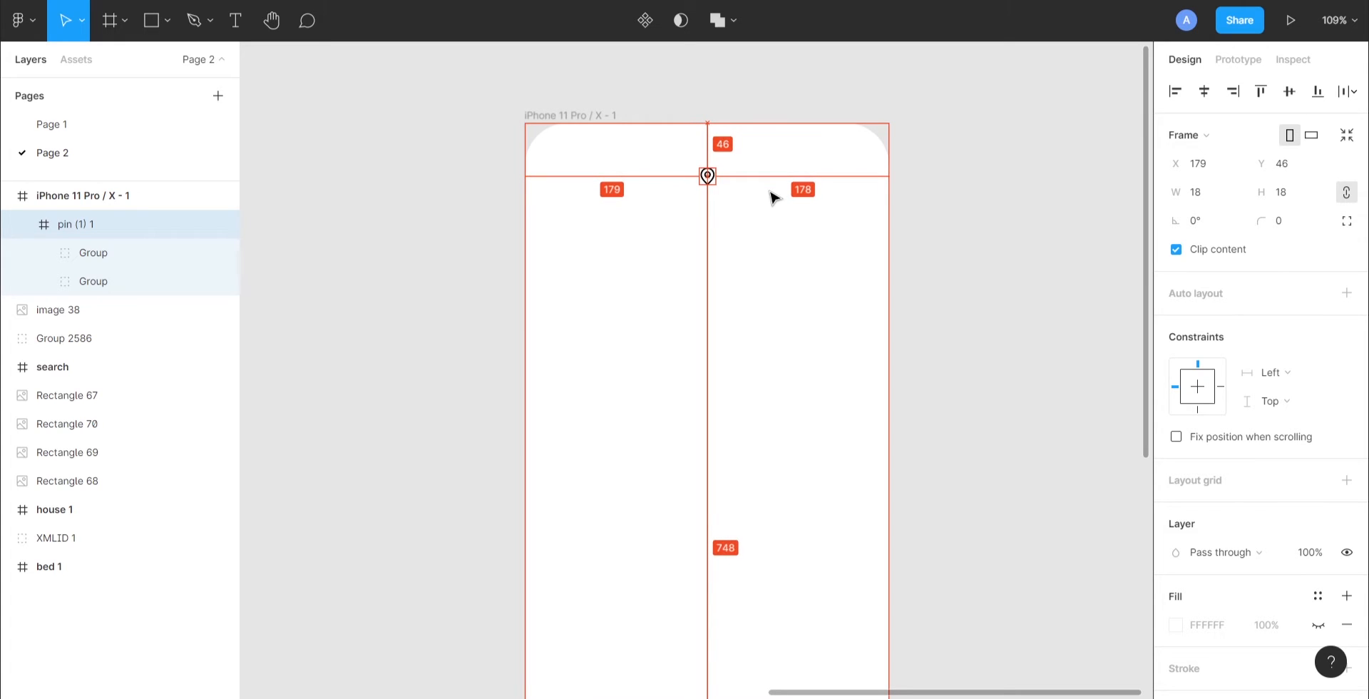
drag(710, 175, 574, 219)
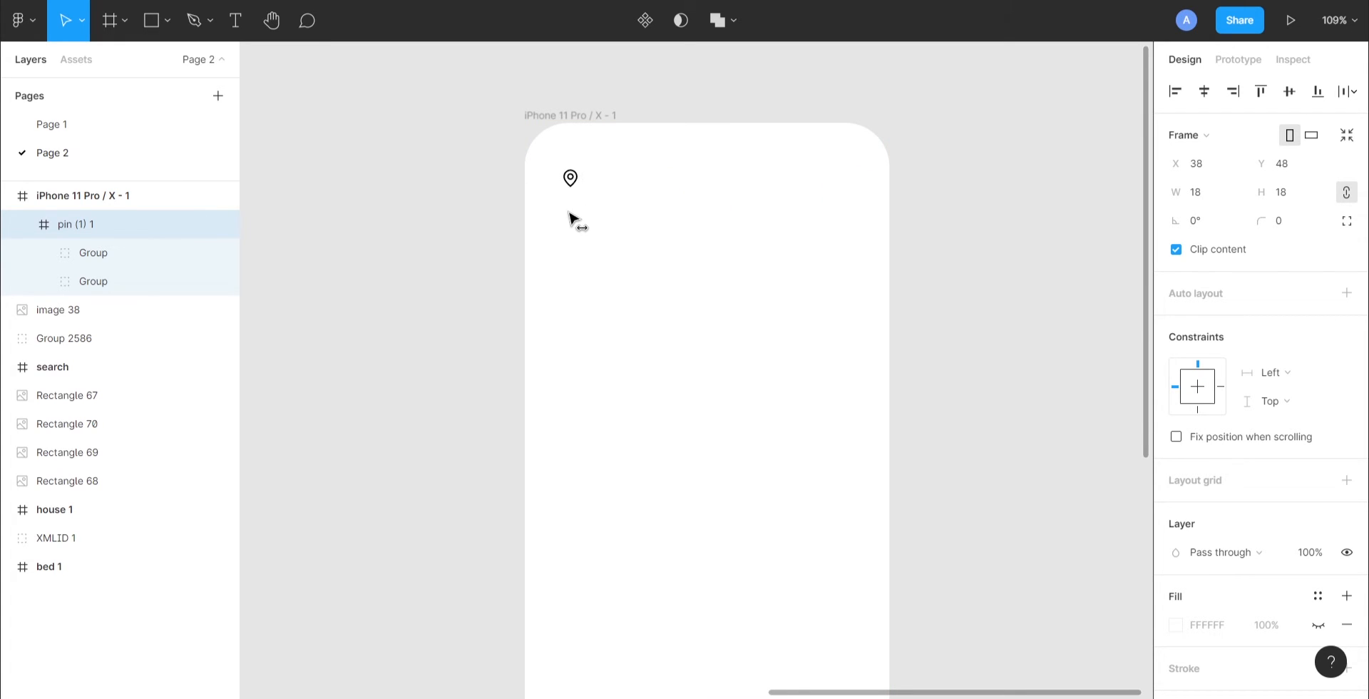
key(Left)
key(Left)
key(Left)
key(Left)
key(Left)
key(Left)
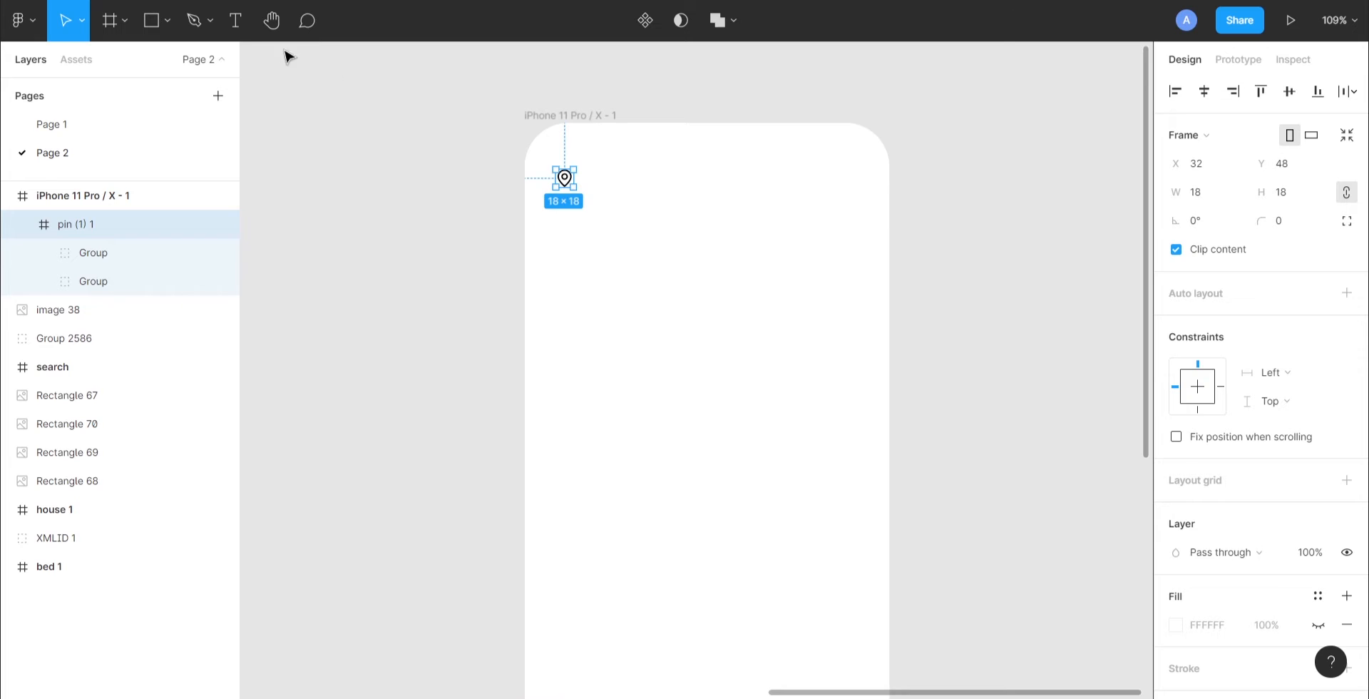
Add a text layer reading "New York" below the pin icon in the frame
key(t)
click(609, 237)
text(New)
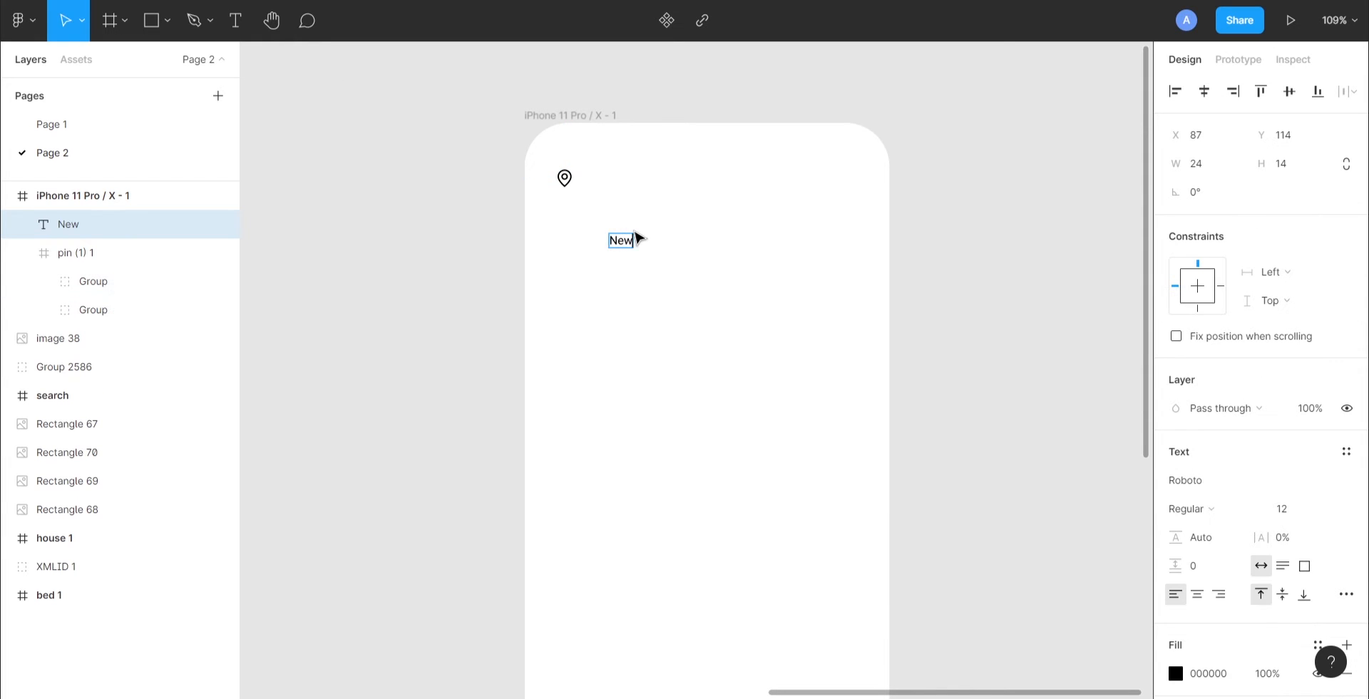
text( York)
key(Escape)
Format the "New York" text as Poppins Medium, size 14, with a line height of 20
click(1226, 490)
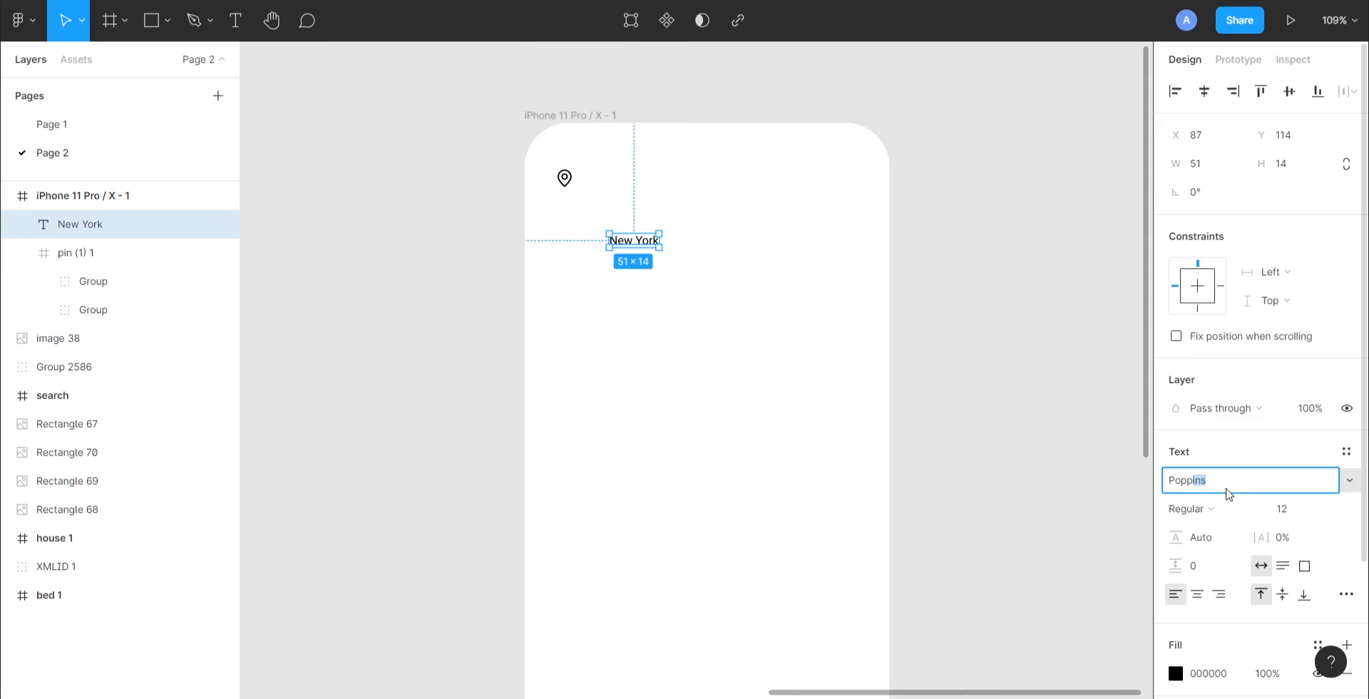
key(Return)
click(1197, 508)
click(1255, 380)
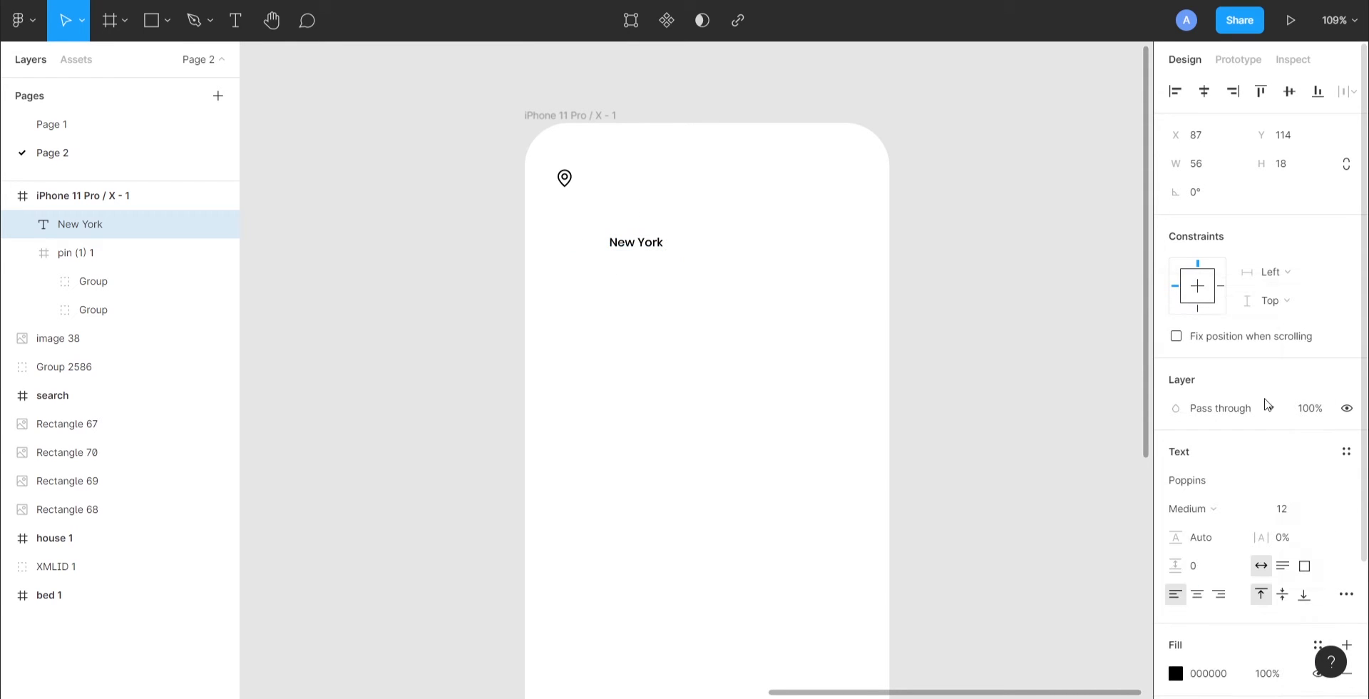
click(1297, 517)
text(14)
key(Tab)
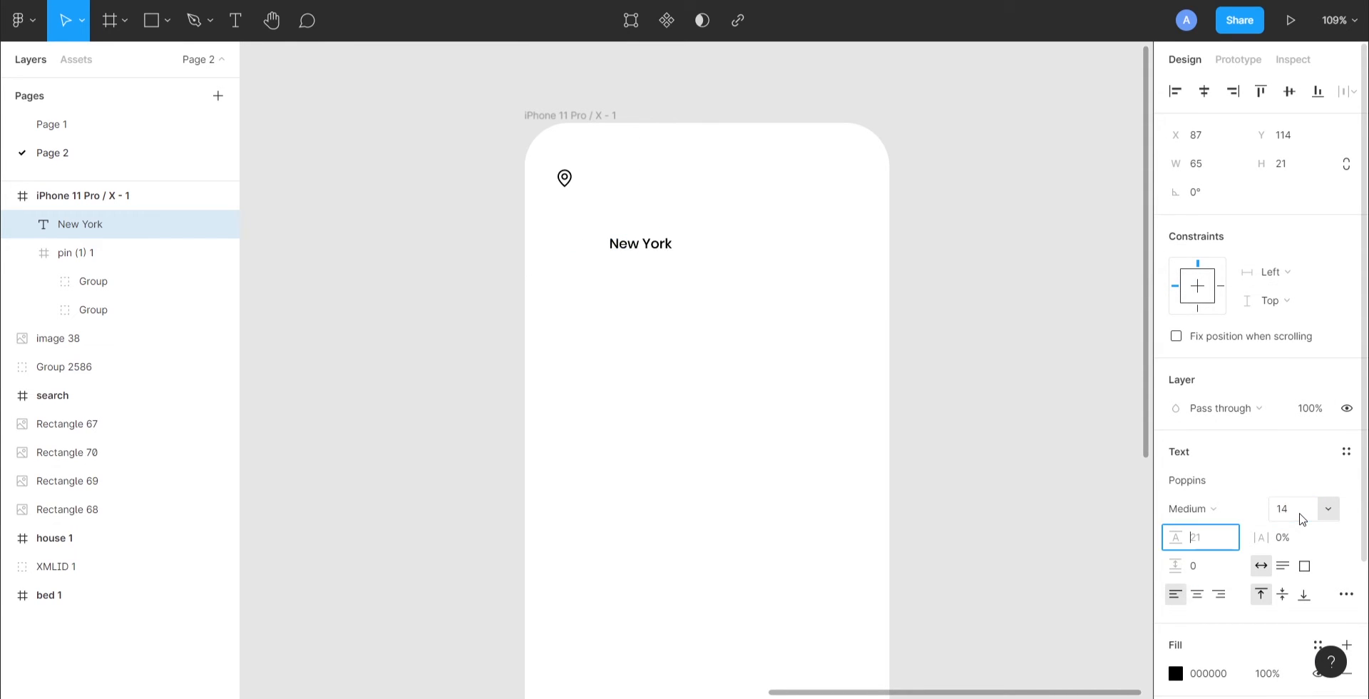
text(20)
key(Return)
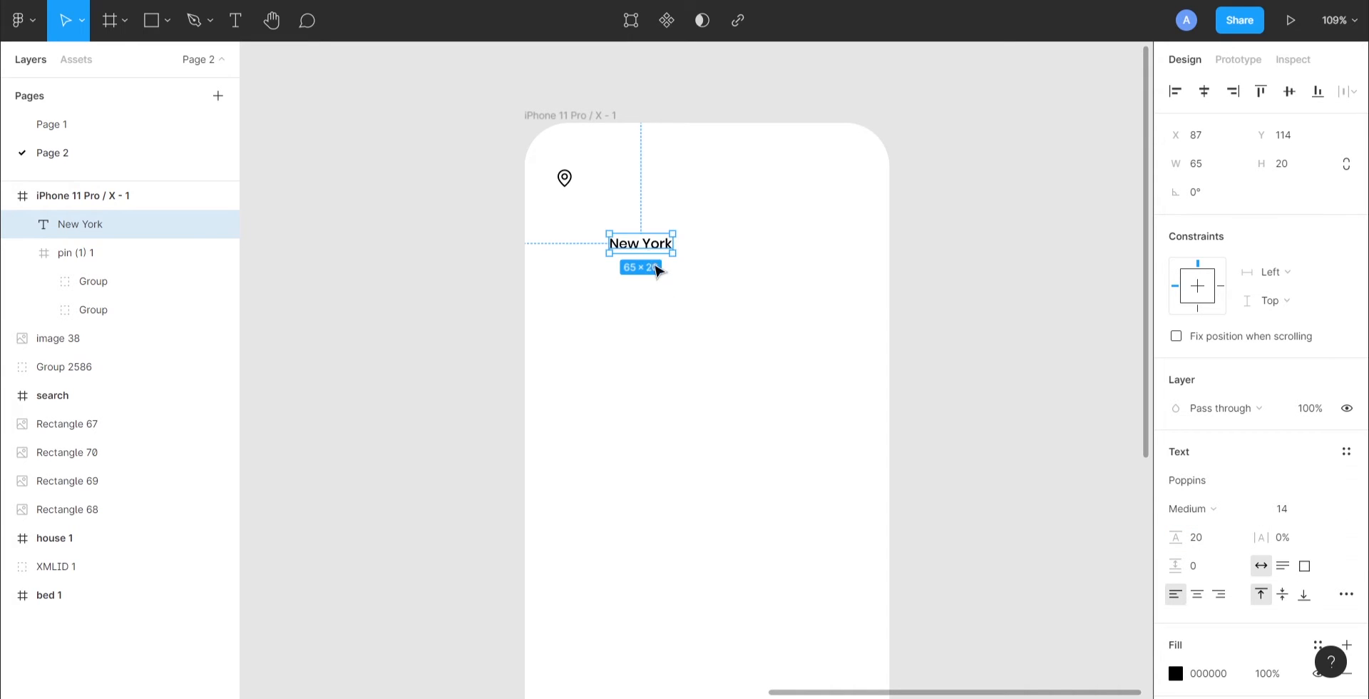
Place the "New York" text directly to the right of the pin icon with an 8 px gap
drag(658, 251, 657, 178)
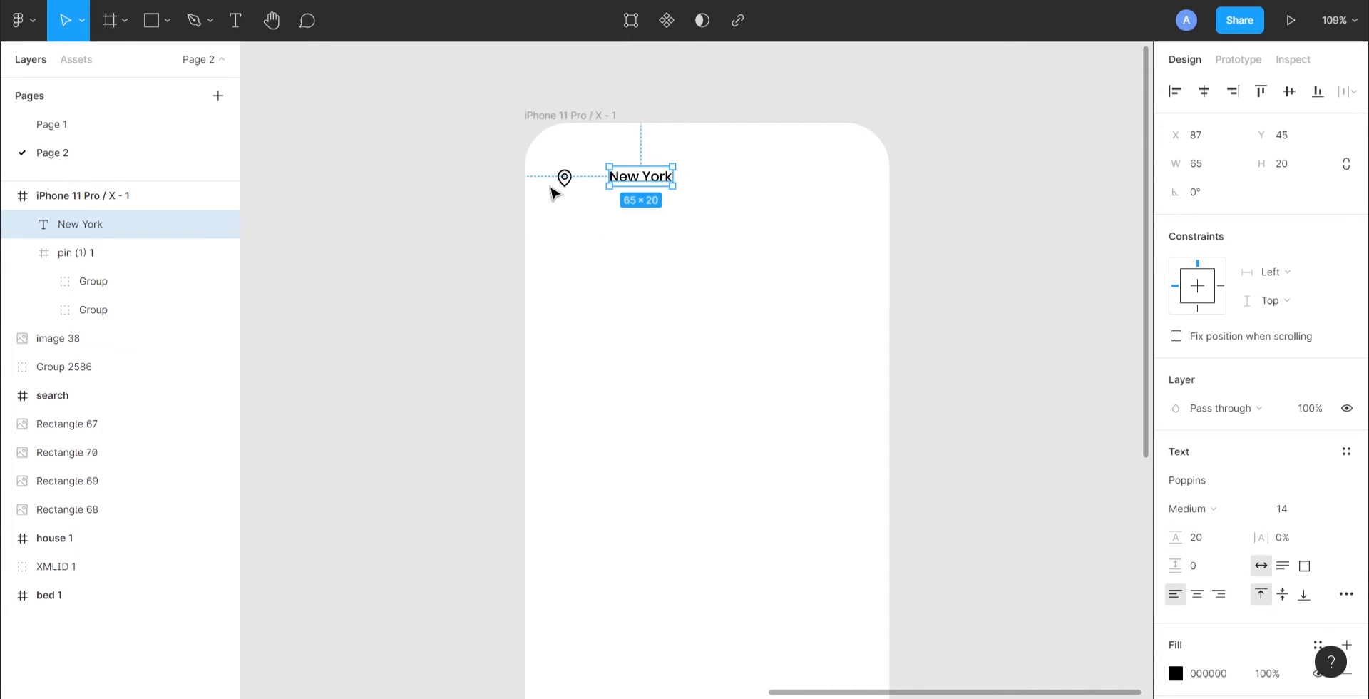
key(alt)
key(shift+Left)
key(shift+Left)
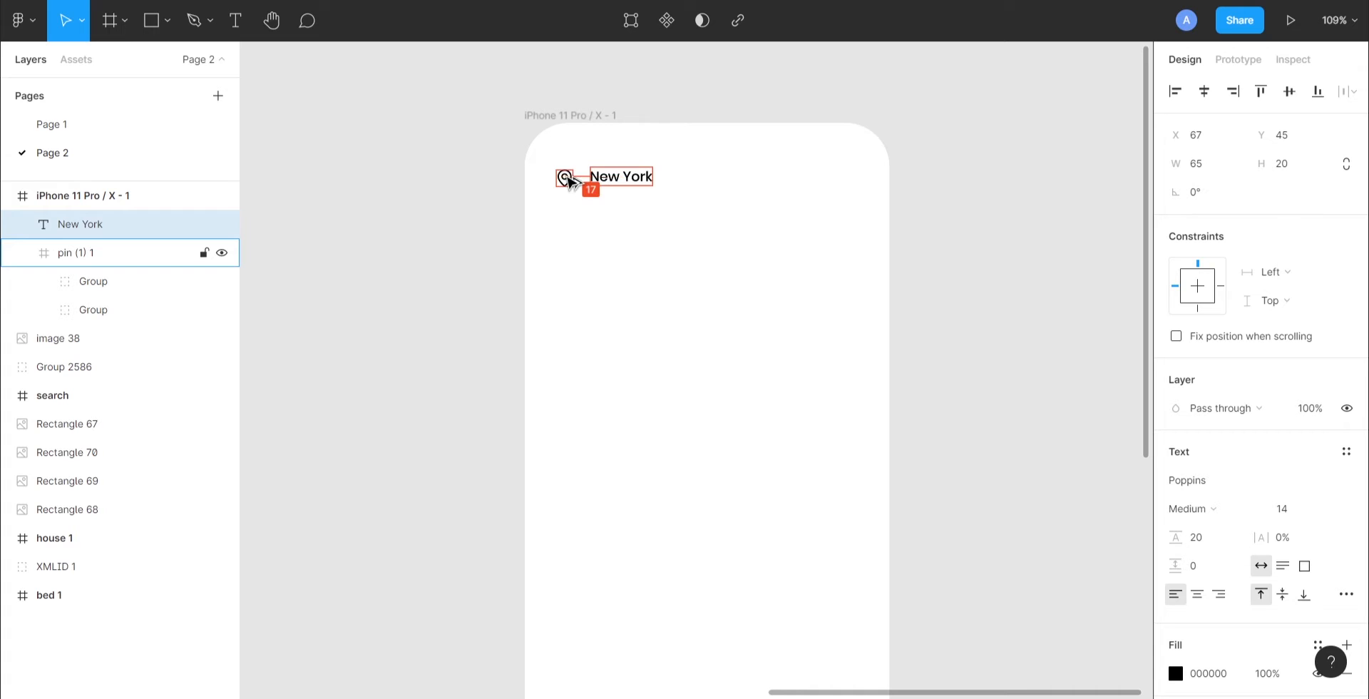
key(Left)
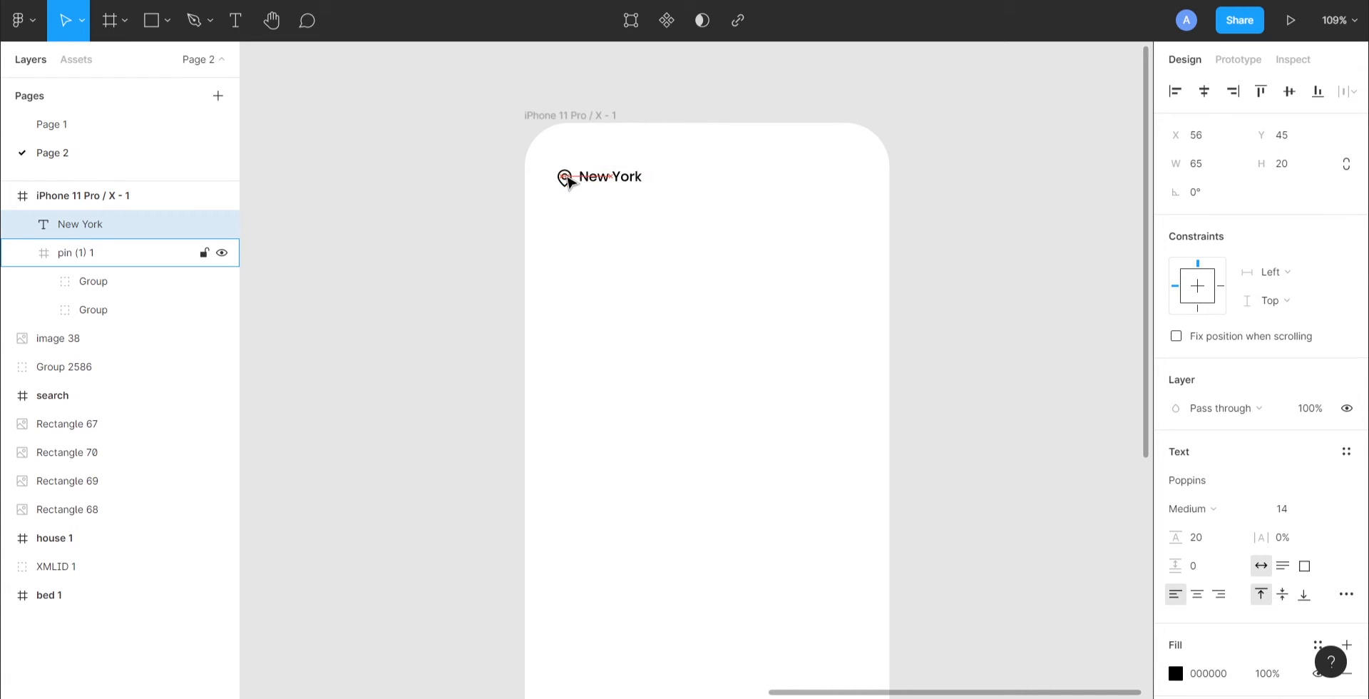
Align the pin and "New York" text on their vertical centers, 48 px below the frame's top edge, and group them
shift+click(564, 178)
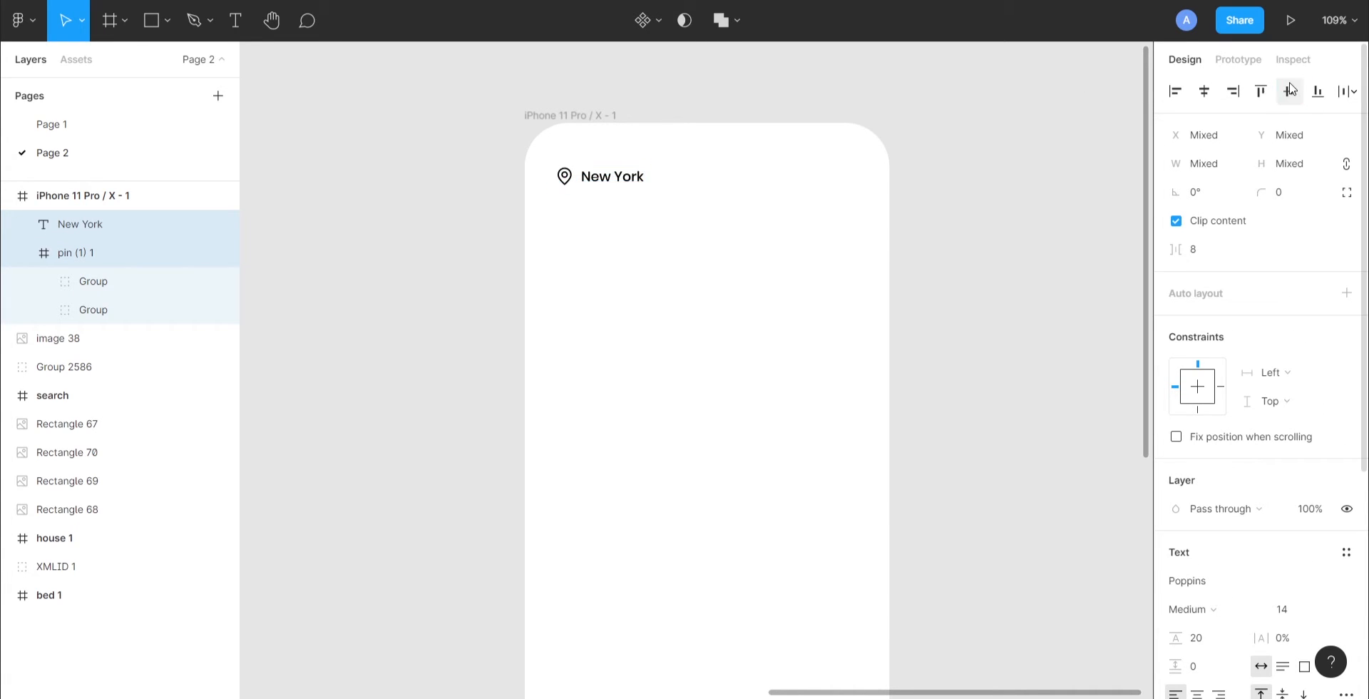
key(alt)
key(Down)
key(Down)
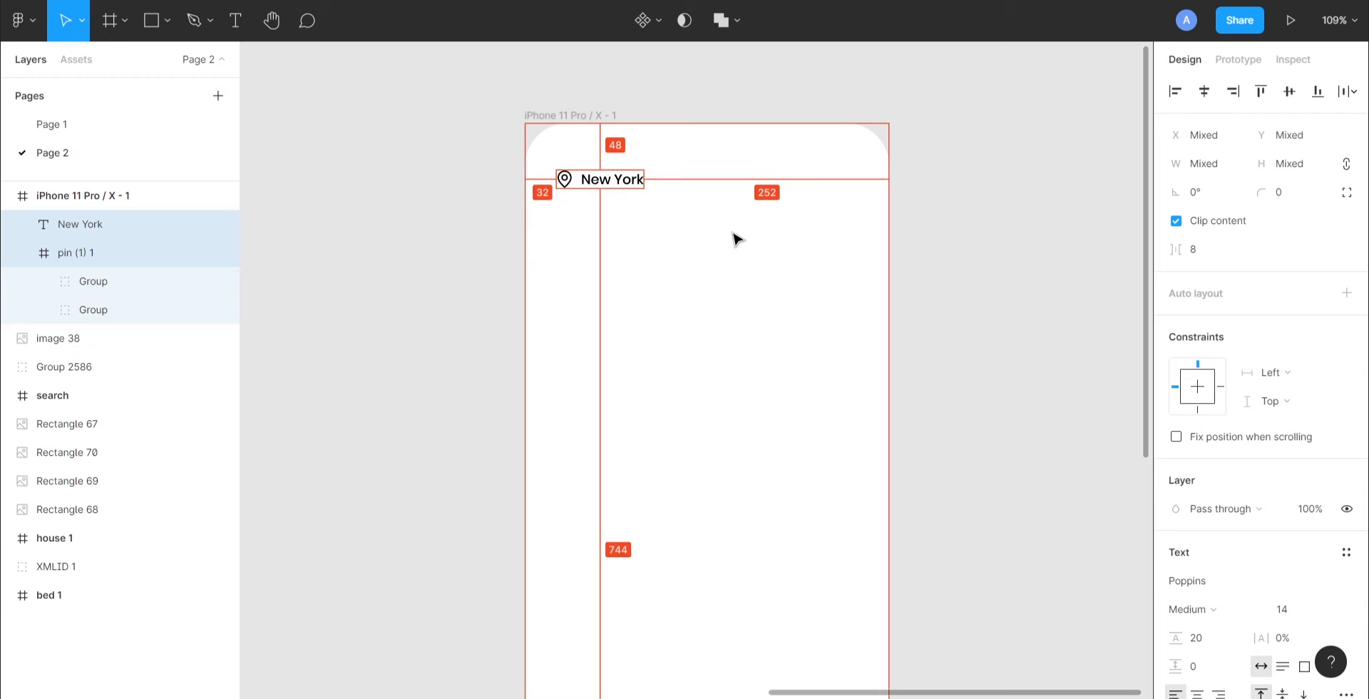
key(ctrl+g)
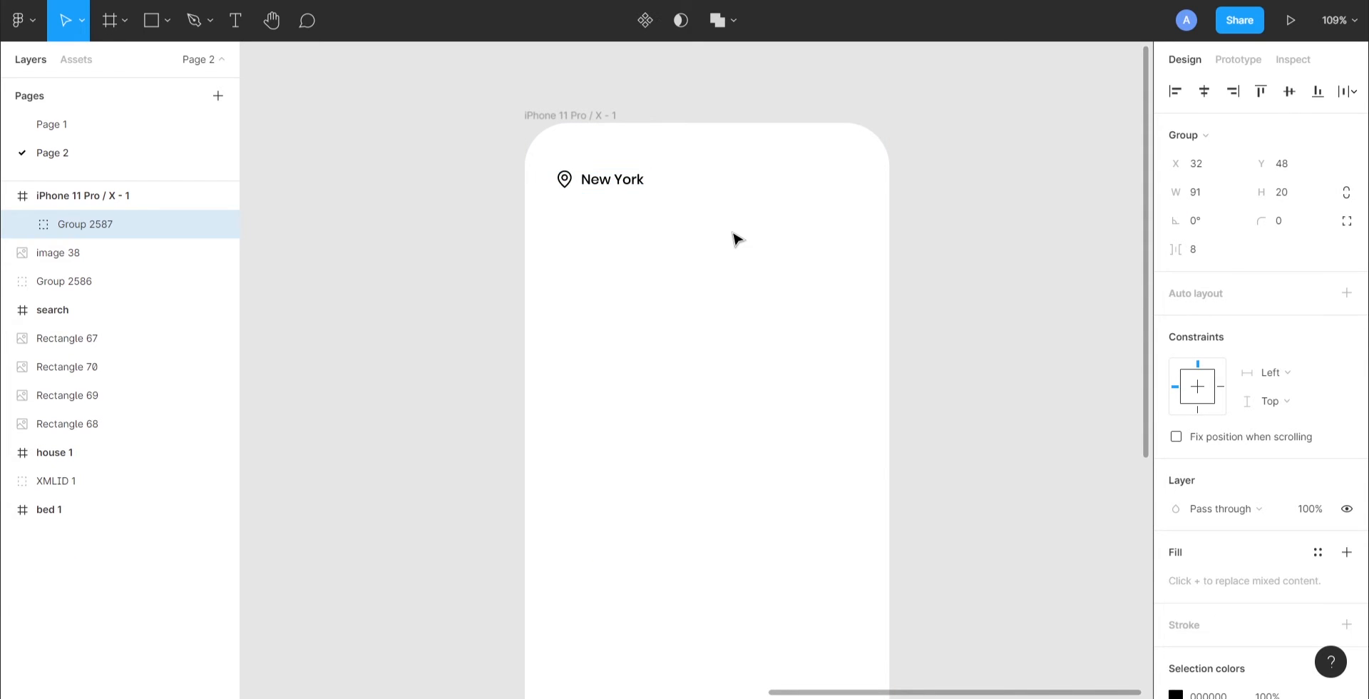
Cut the round profile picture from the loose assets and paste it into the frame's upper-right area, 32 px from the right edge and 40 px from the top
scroll(727, 260, down, 4)
click(728, 261)
scroll(727, 260, left, 5)
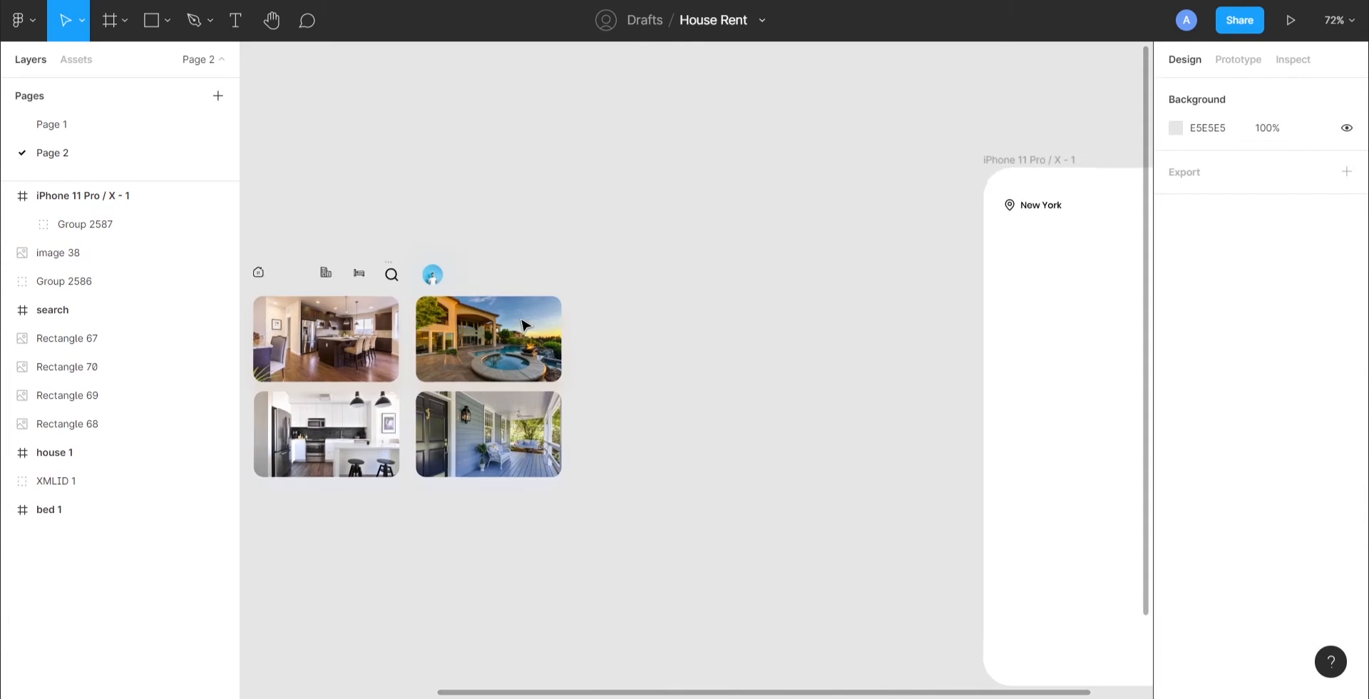
click(432, 275)
key(Delete)
scroll(865, 229, right, 1)
scroll(774, 217, up, 5)
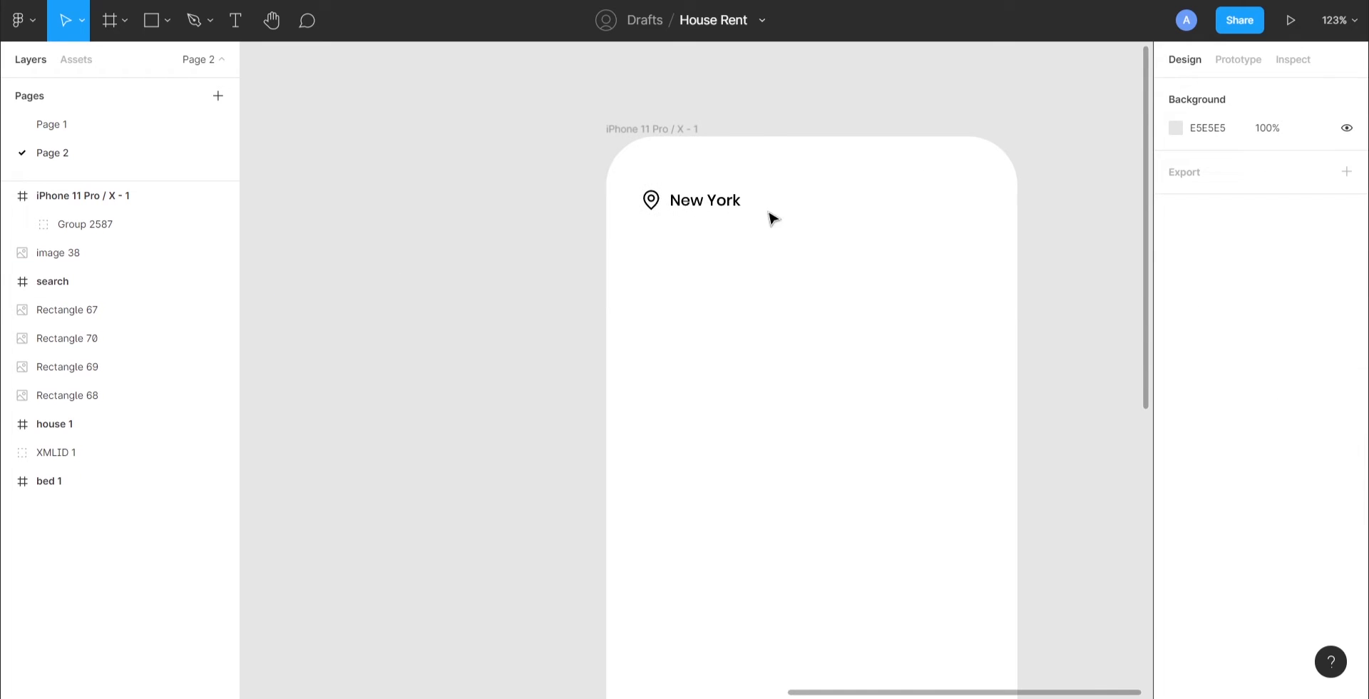
click(716, 201)
key(ctrl+v)
drag(813, 427, 974, 217)
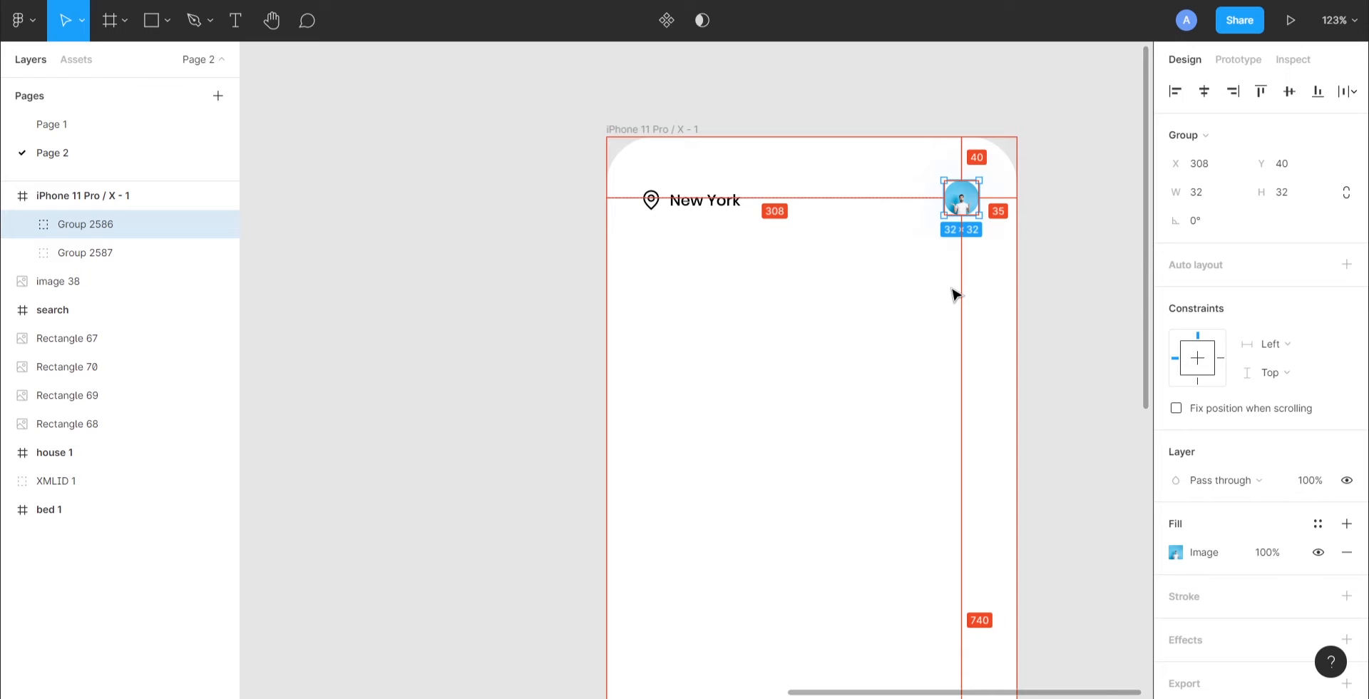
Align the location group and profile picture on their vertical centers and group them as one header
shift+click(709, 204)
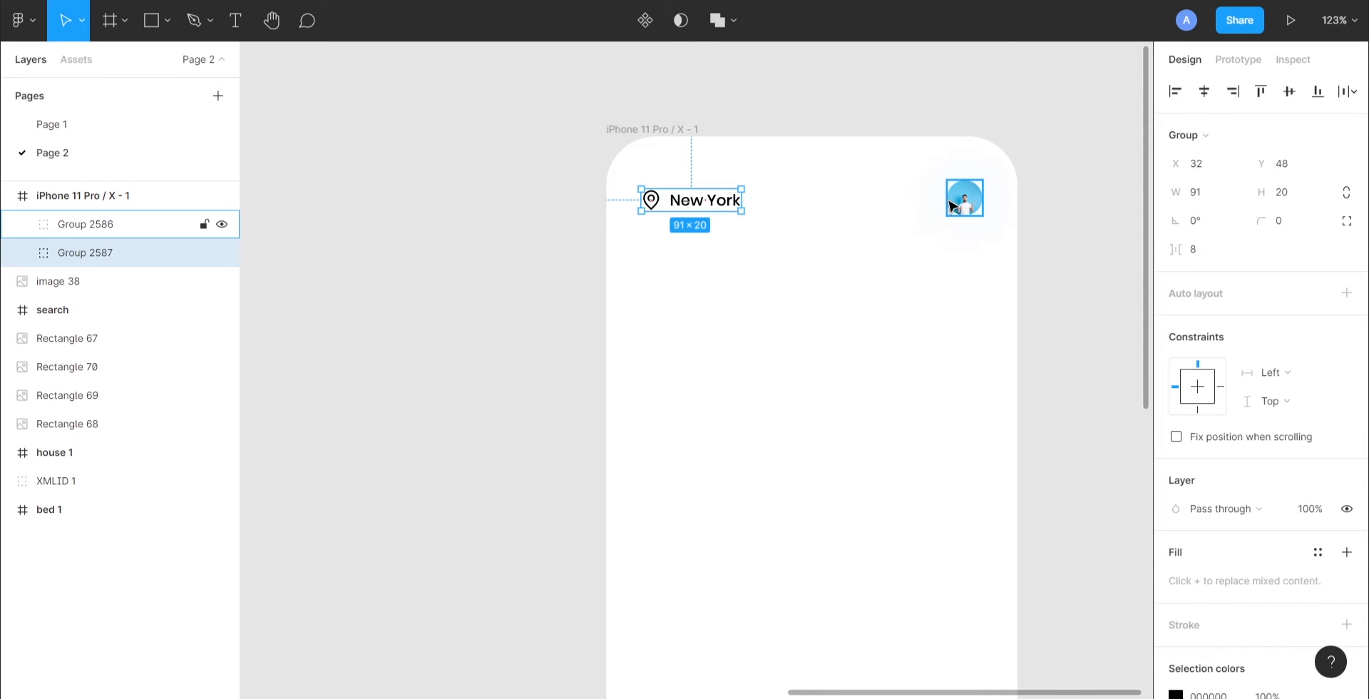
click(1294, 96)
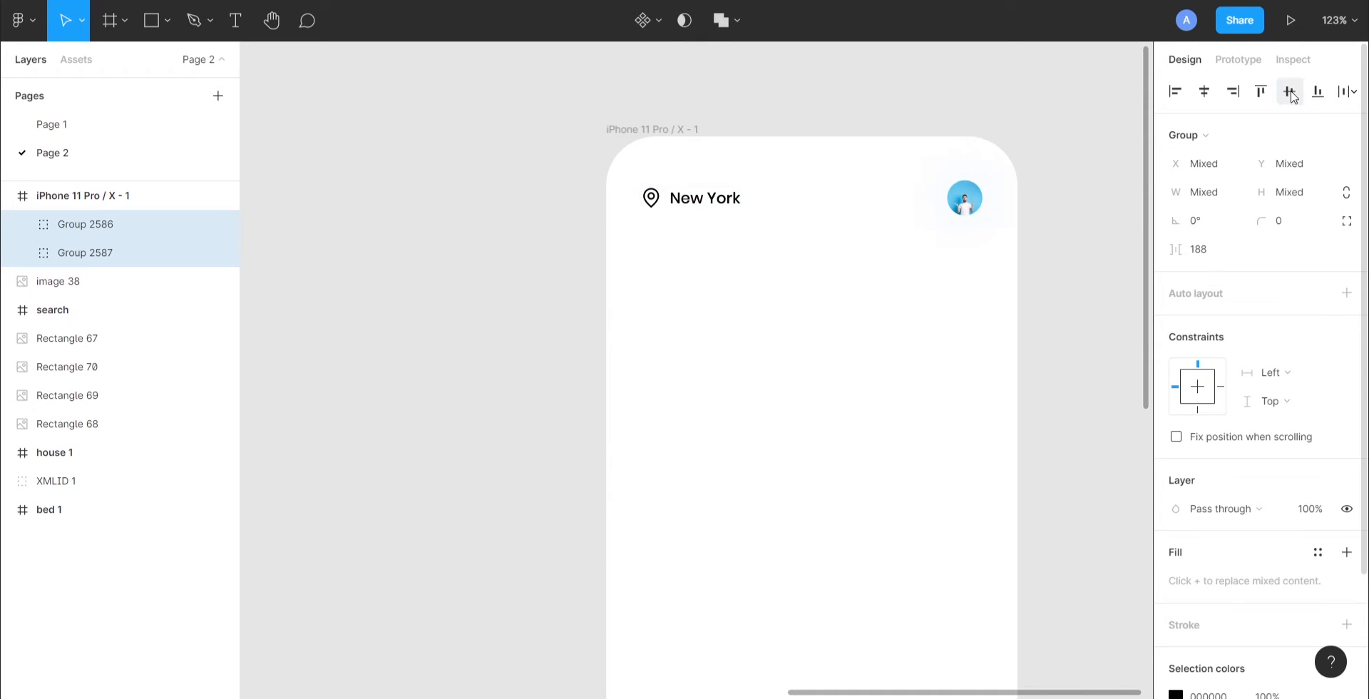
key(ctrl+g)
click(919, 357)
Draw a rectangle about 327 by 55 px below the header in the frame
scroll(904, 346, down, 1)
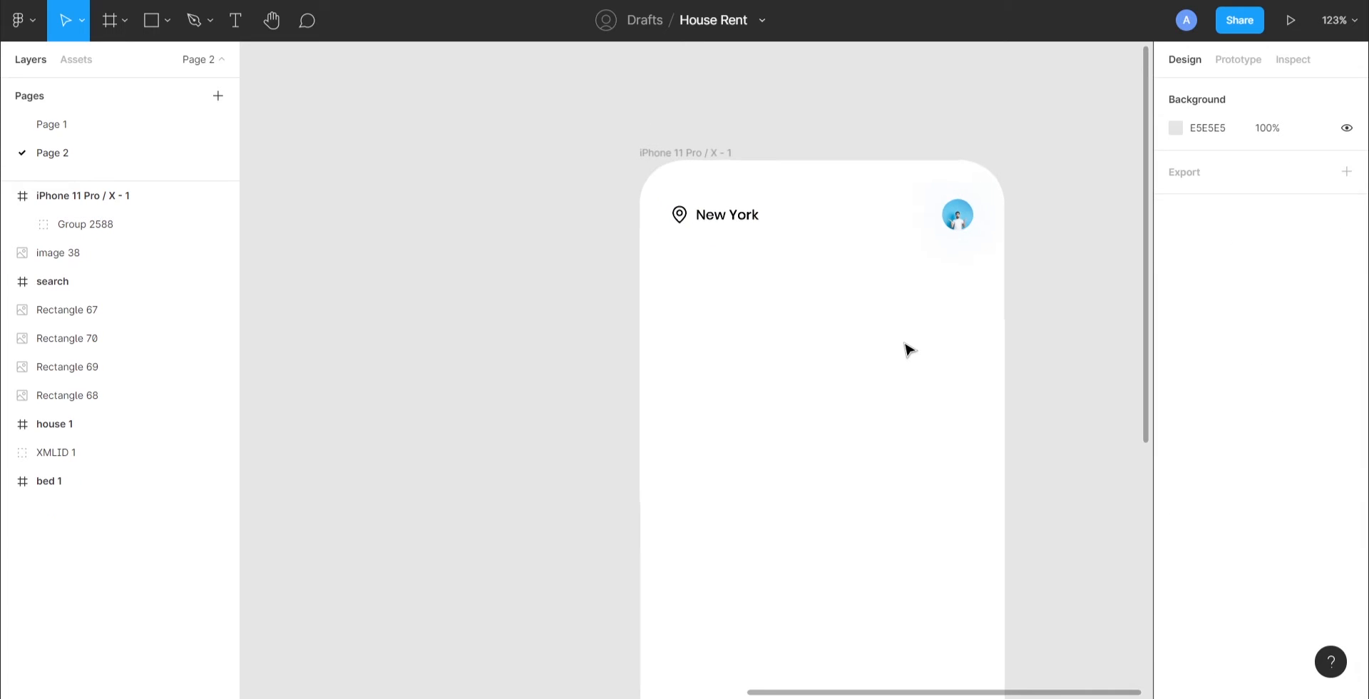
scroll(904, 327, down, 1)
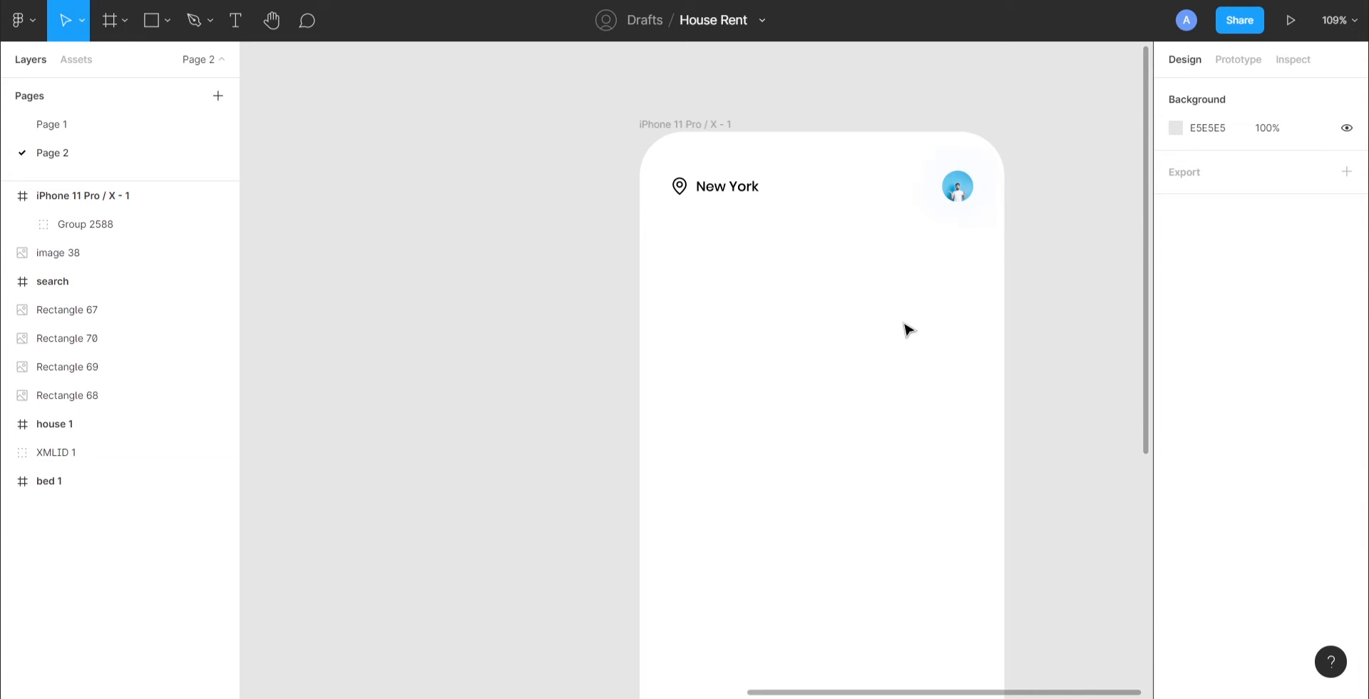
click(168, 20)
click(157, 61)
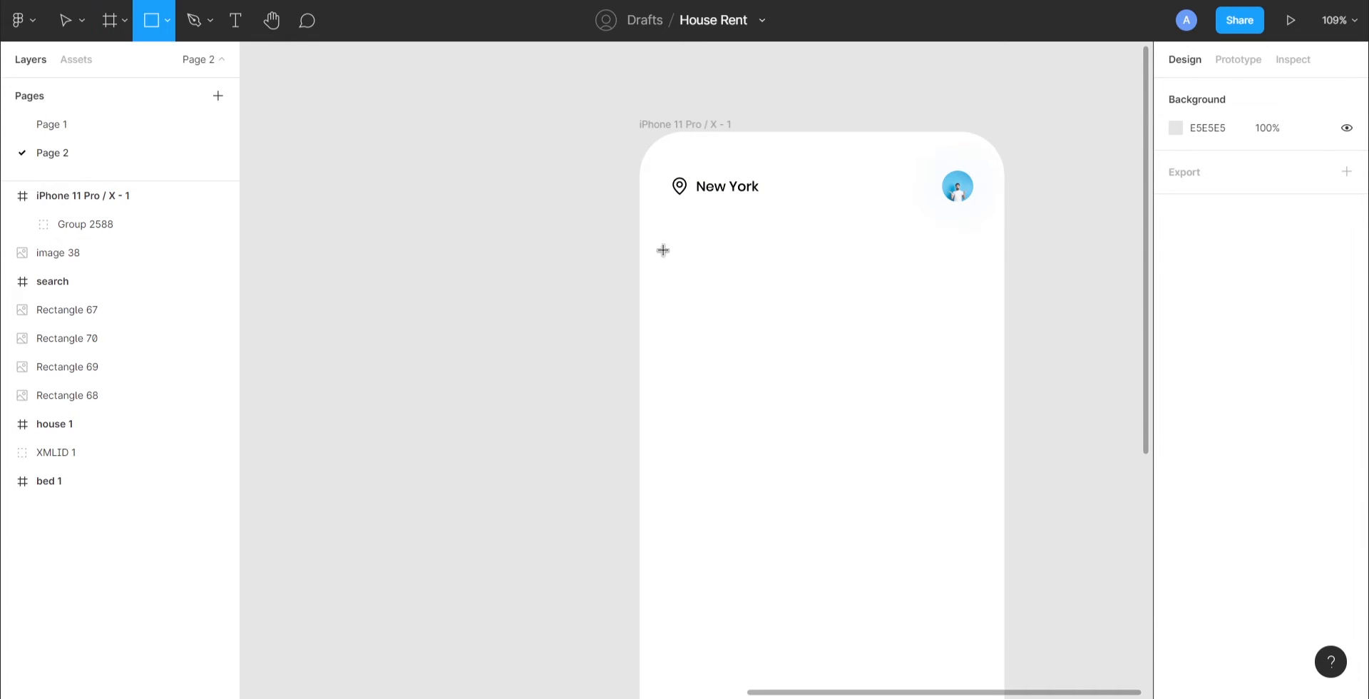
drag(666, 233, 984, 288)
Resize the rectangle to 311 by 52 px and center it horizontally in the frame
click(1228, 166)
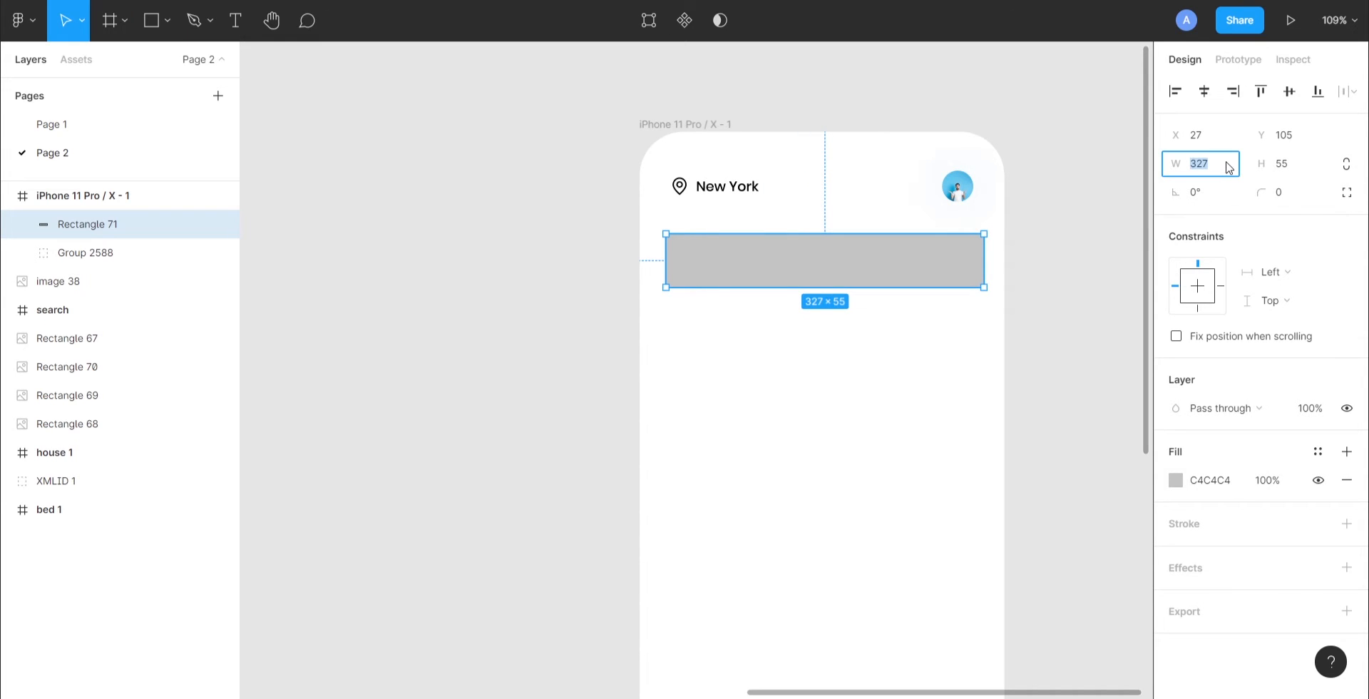
text(311)
key(Tab)
text(52)
key(Return)
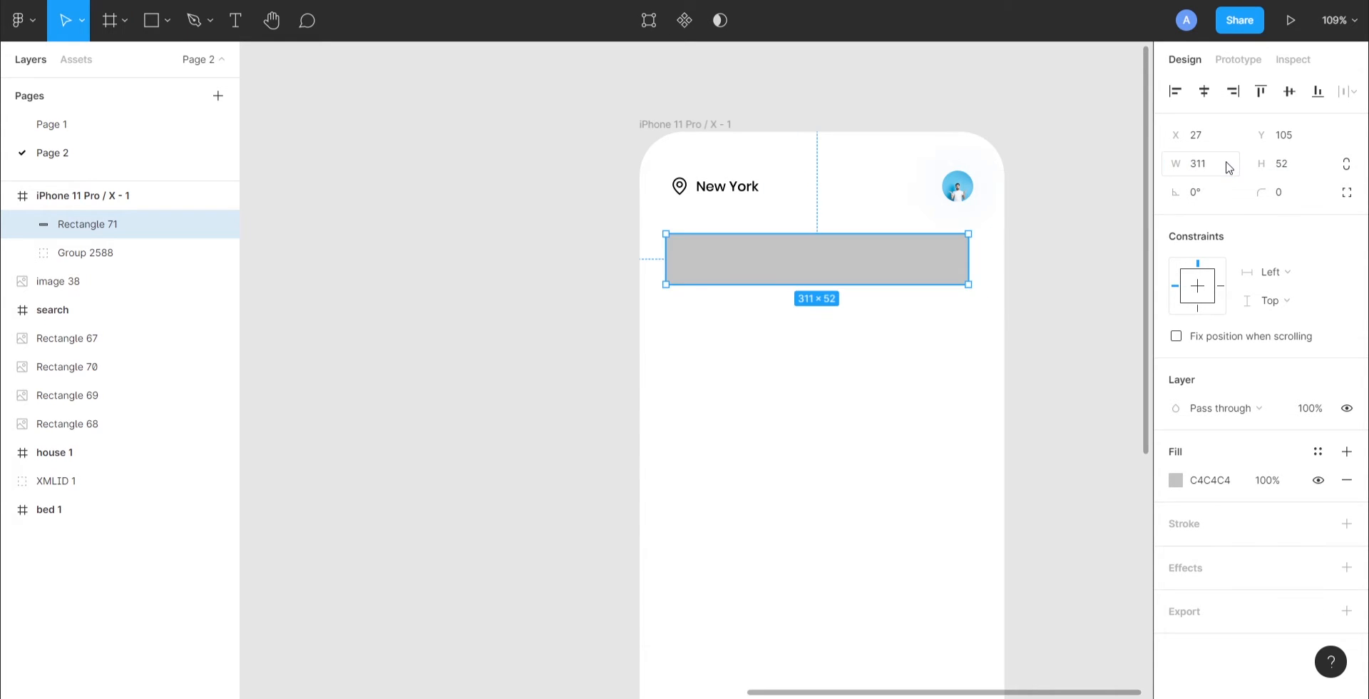
click(1204, 91)
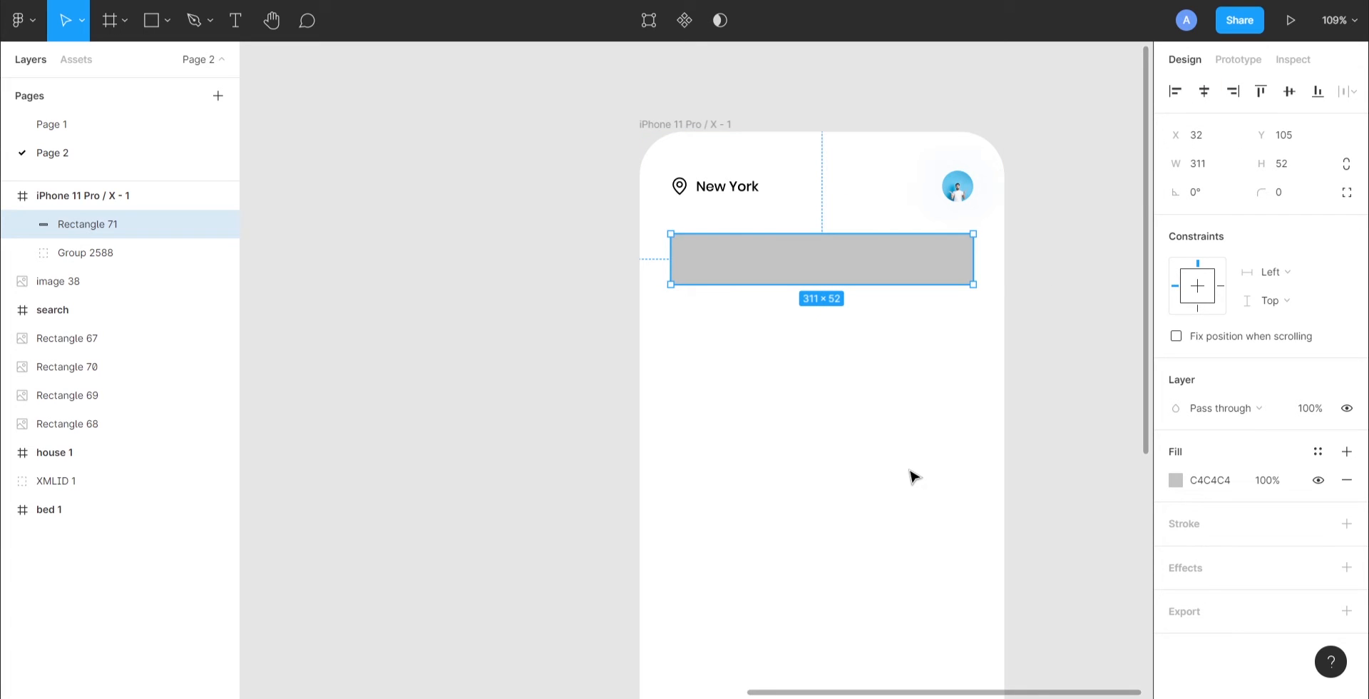
Give the rectangle a corner radius of 15 and a white FFFFFF fill
click(1280, 193)
text(15)
key(Return)
click(1175, 479)
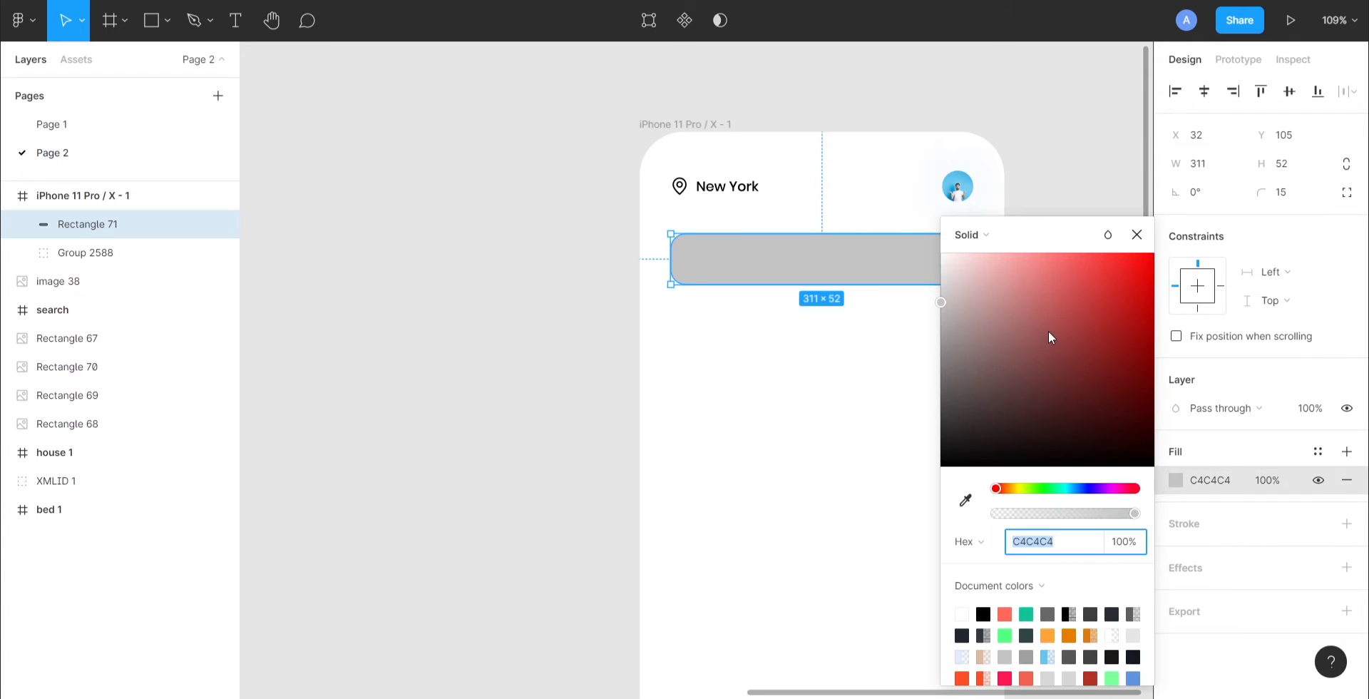
text(FFFFFF)
key(Return)
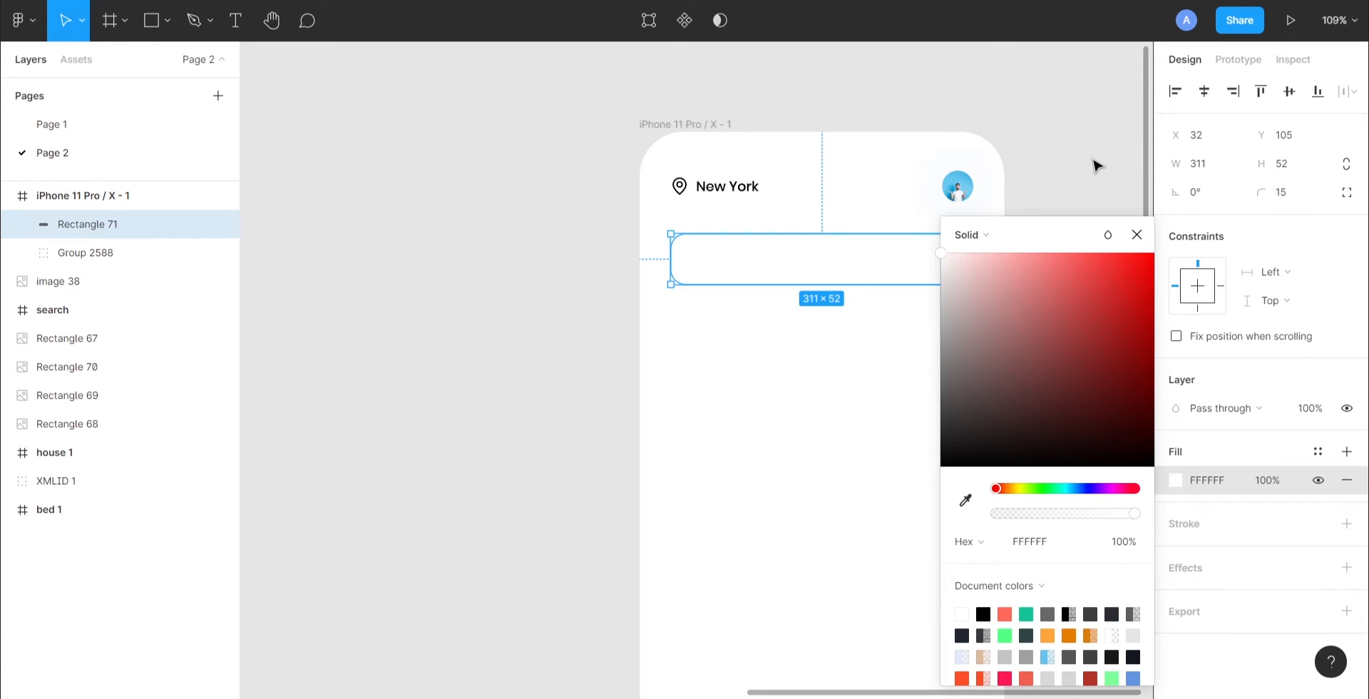
Add a drop shadow to the rectangle with Y offset 20, blur 100 and 4% opacity
click(1346, 567)
click(1175, 596)
click(1001, 641)
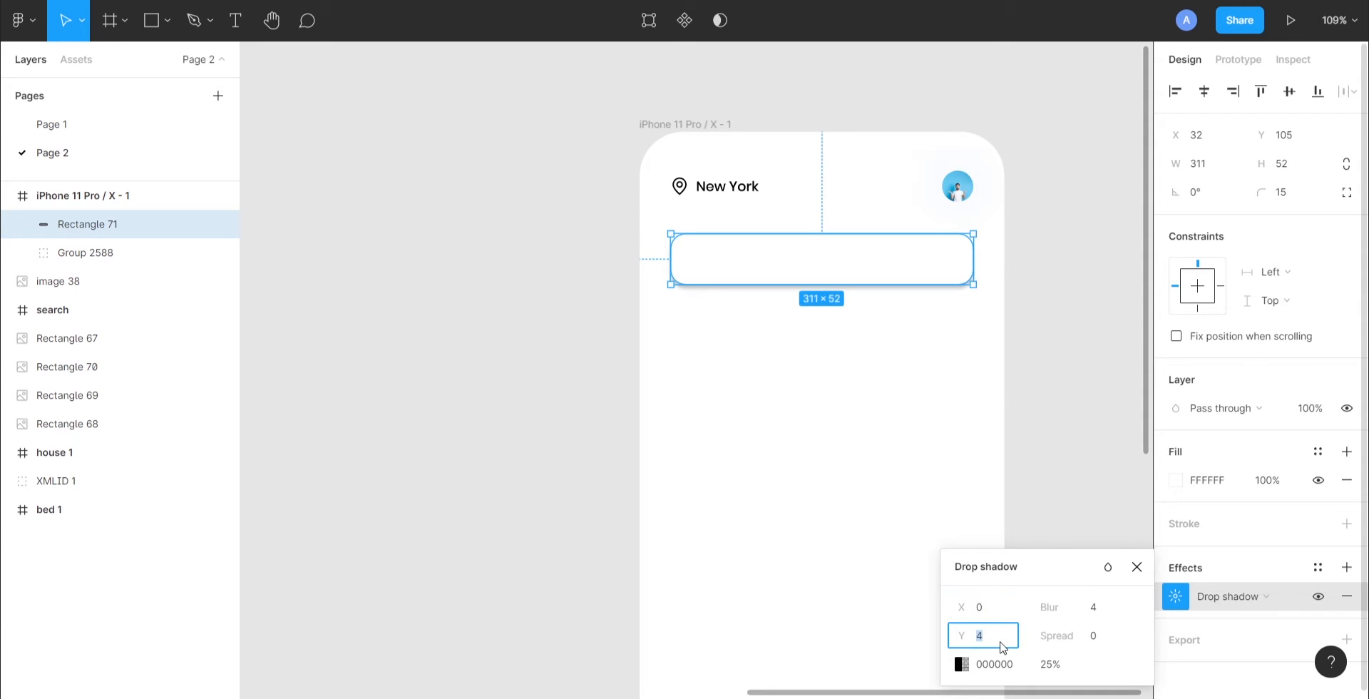
text(20)
key(Tab)
text(100)
key(Tab)
key(Tab)
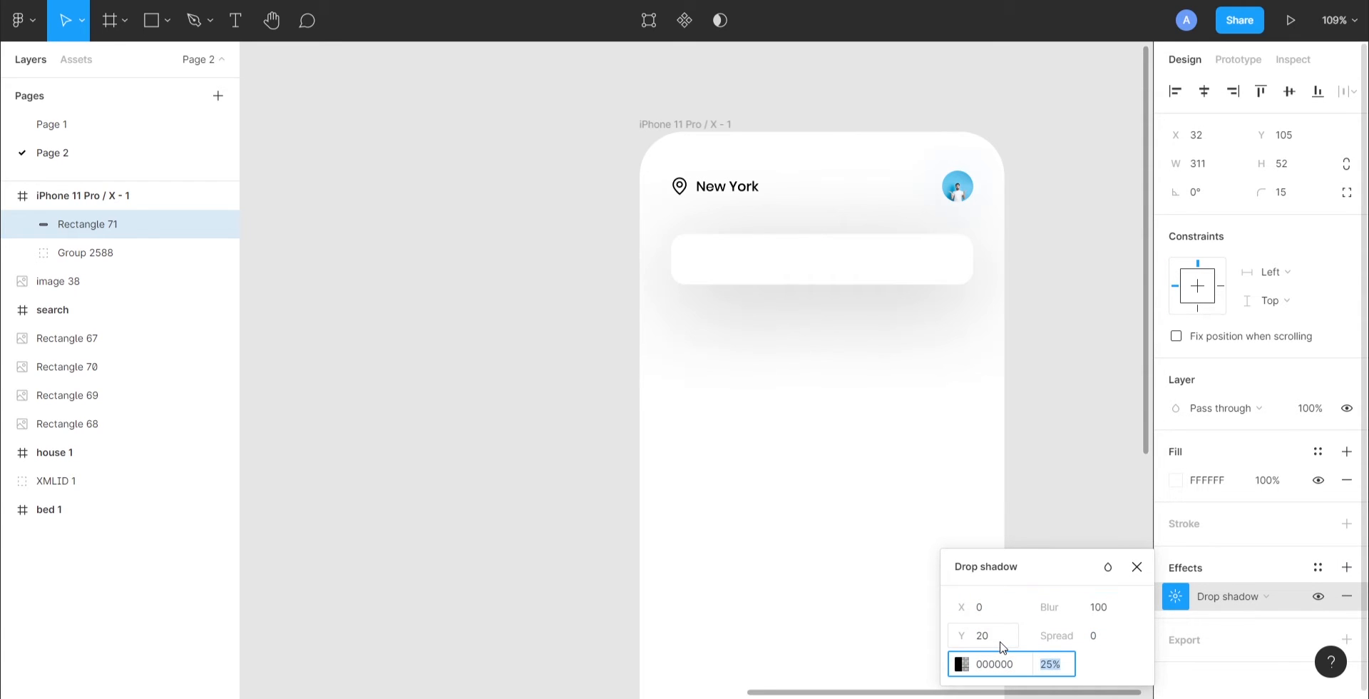
text(4)
click(1083, 401)
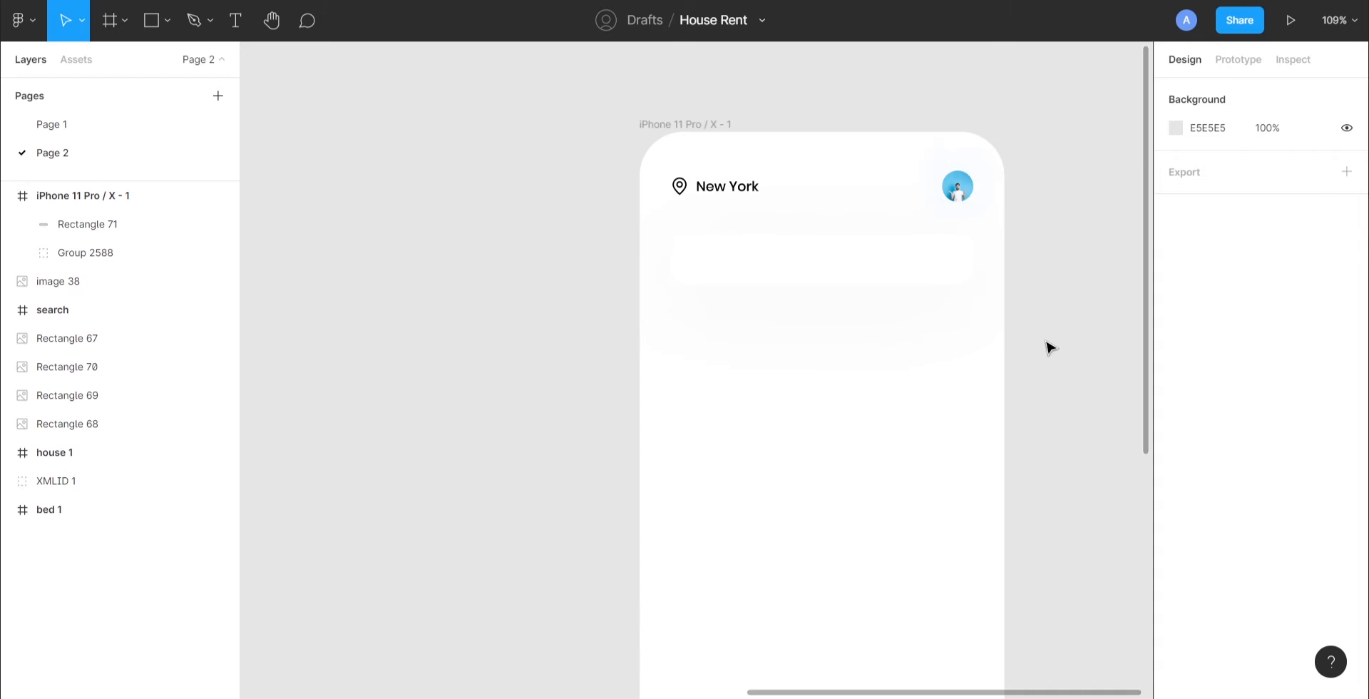
Set the iPhone frame's background fill to FAFAFA
scroll(1051, 347, right, 1)
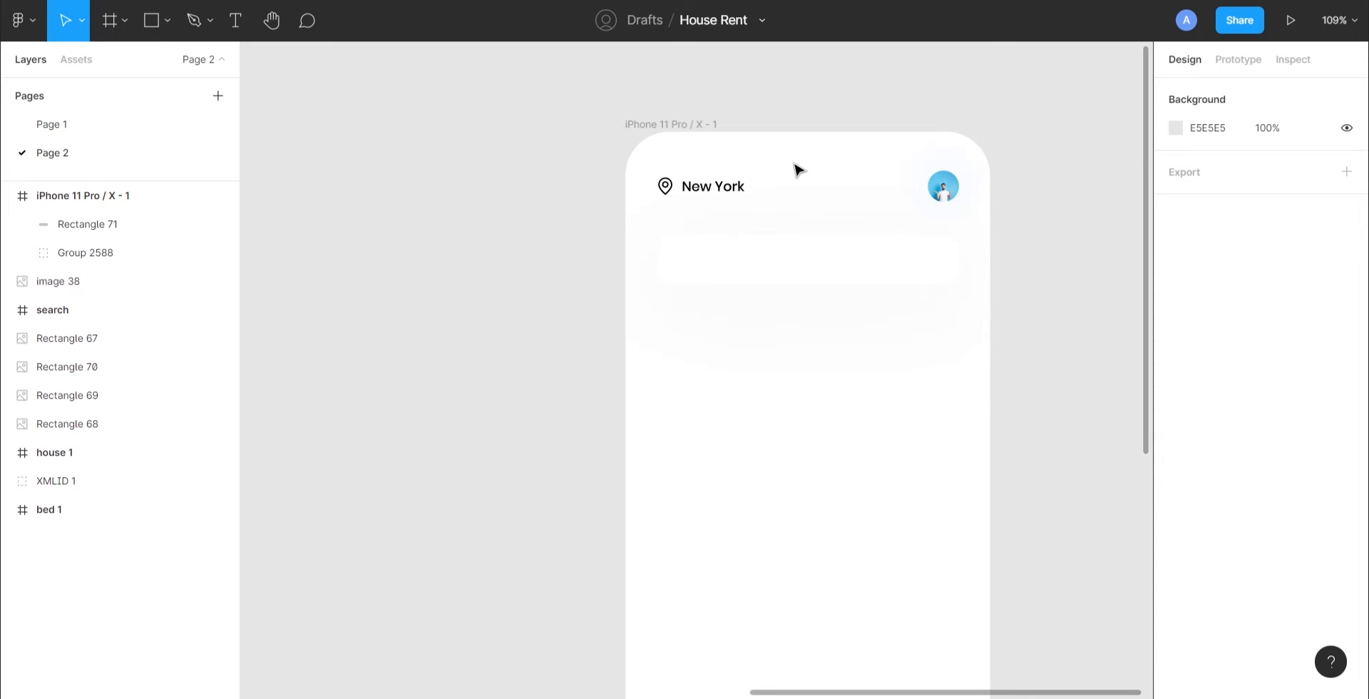
click(669, 124)
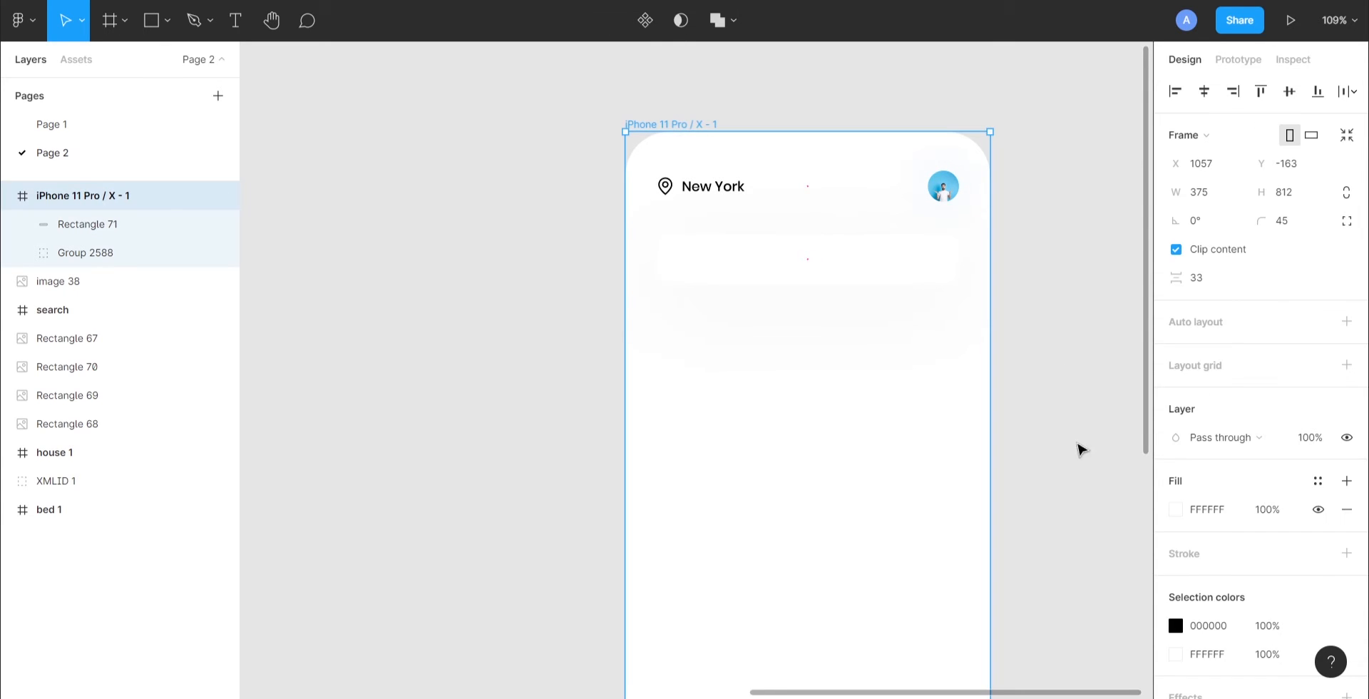
click(1221, 510)
text(FAFA)
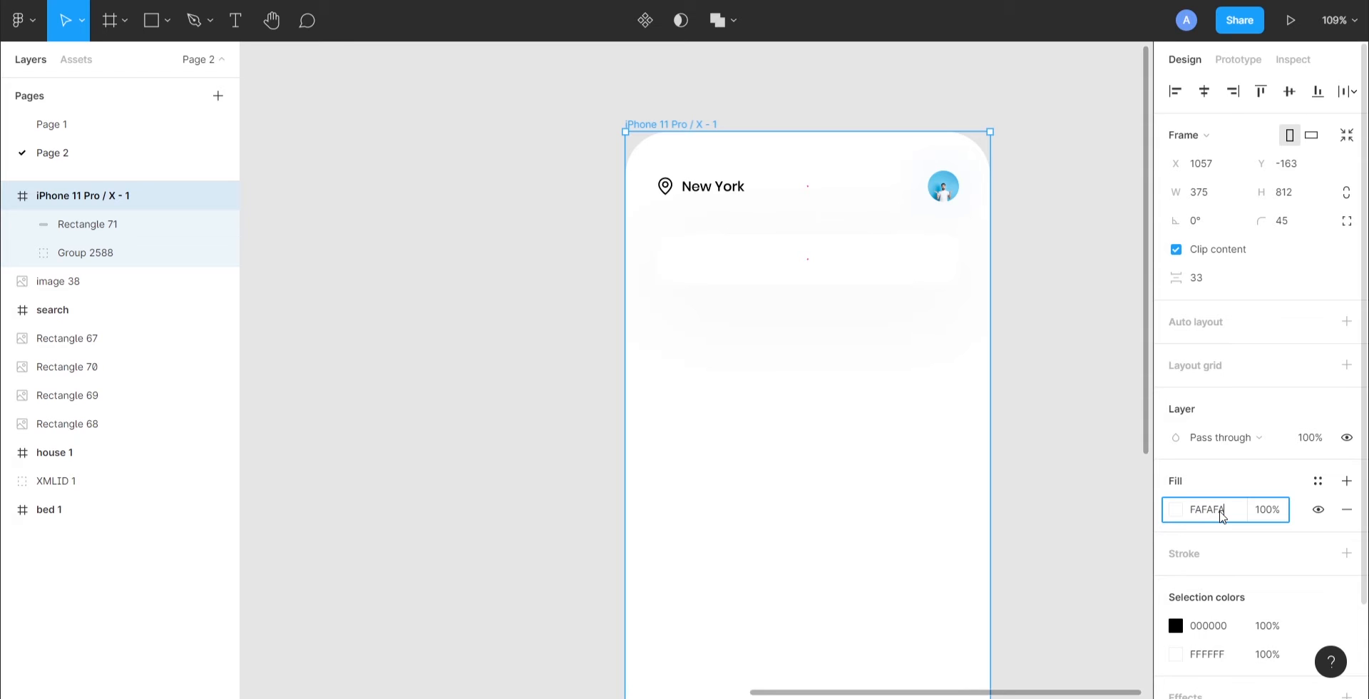
key(Return)
click(1062, 299)
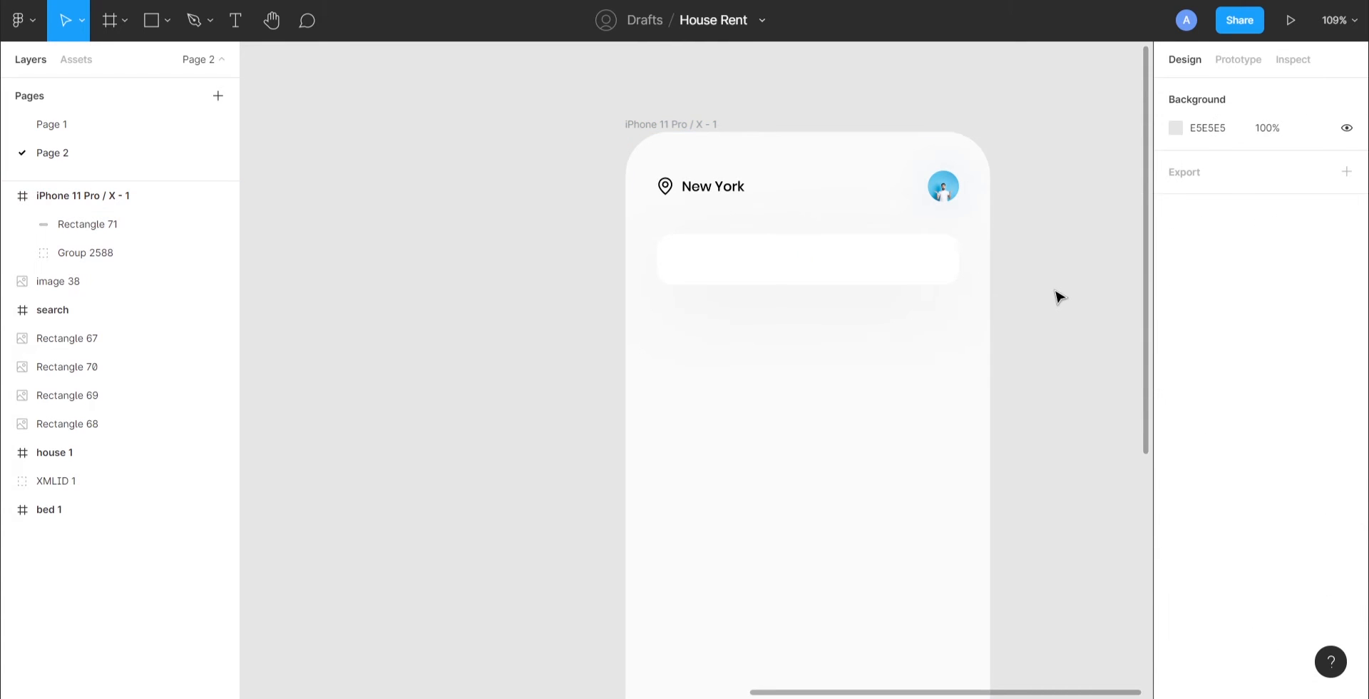
Bring the header group with the location and profile picture to the front of the frame
scroll(1057, 297, right, 2)
right_click(905, 186)
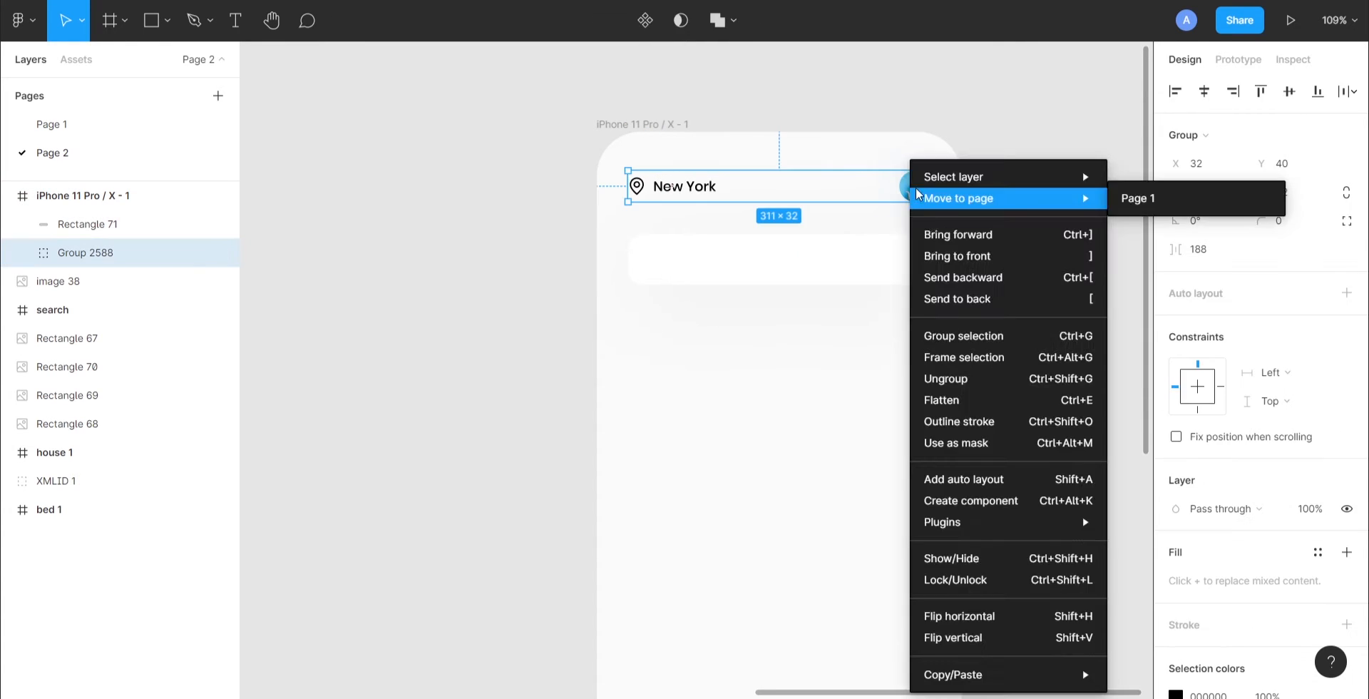
click(952, 253)
click(1005, 237)
Nudge the search bar rectangle up to Y 104, spacing it from the header group
click(895, 269)
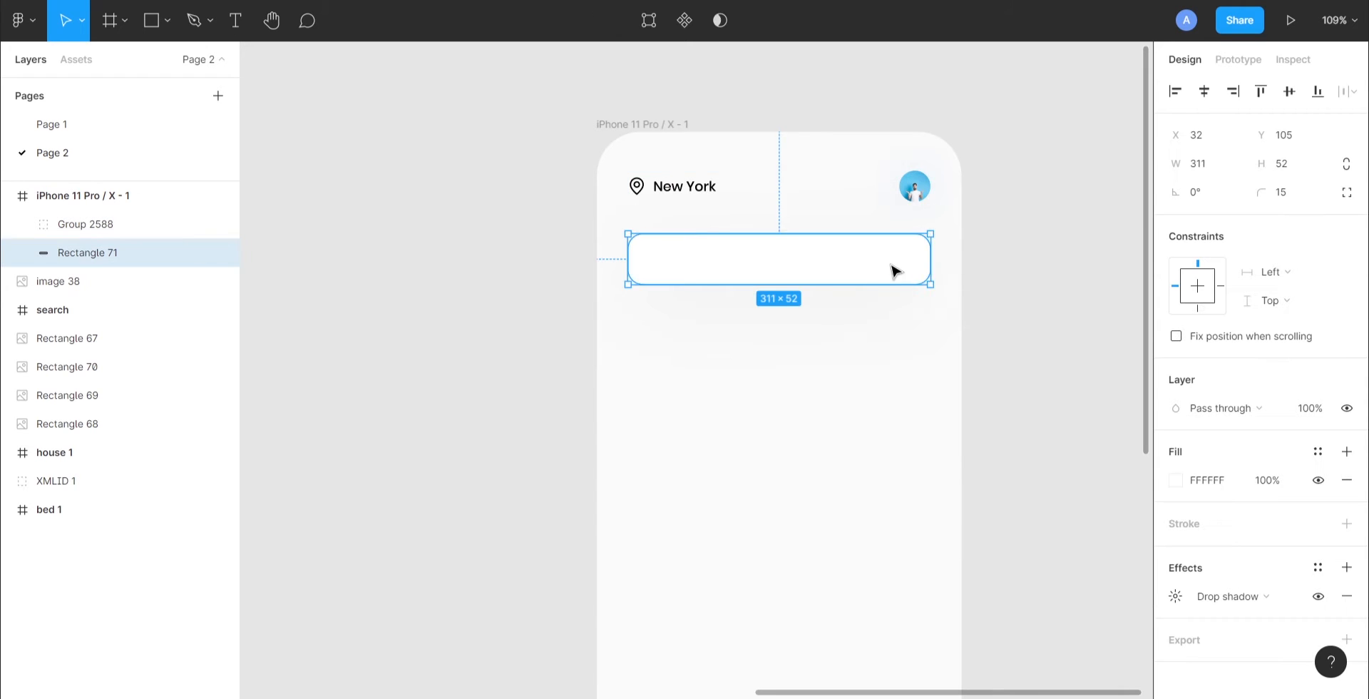
key(alt+shift)
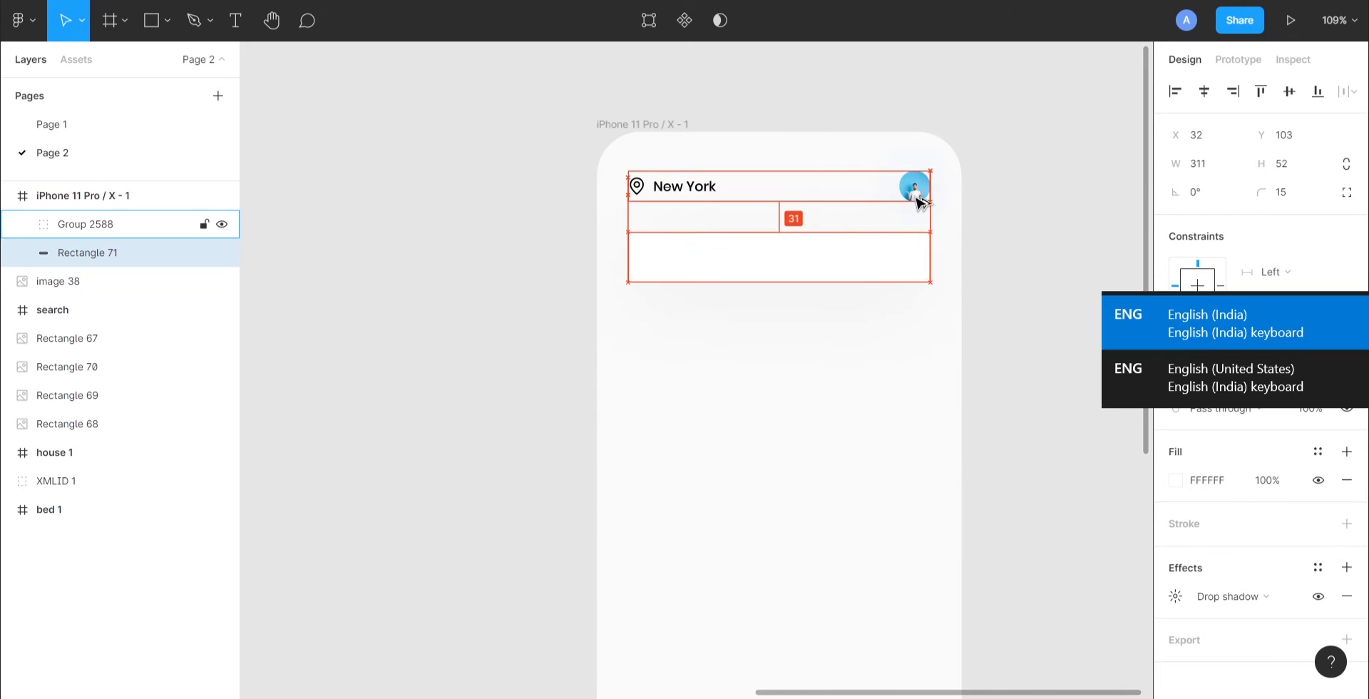
key(Up)
click(541, 308)
Duplicate the header's New York text and place the copy in the center of the search bar
ctrl+click(681, 187)
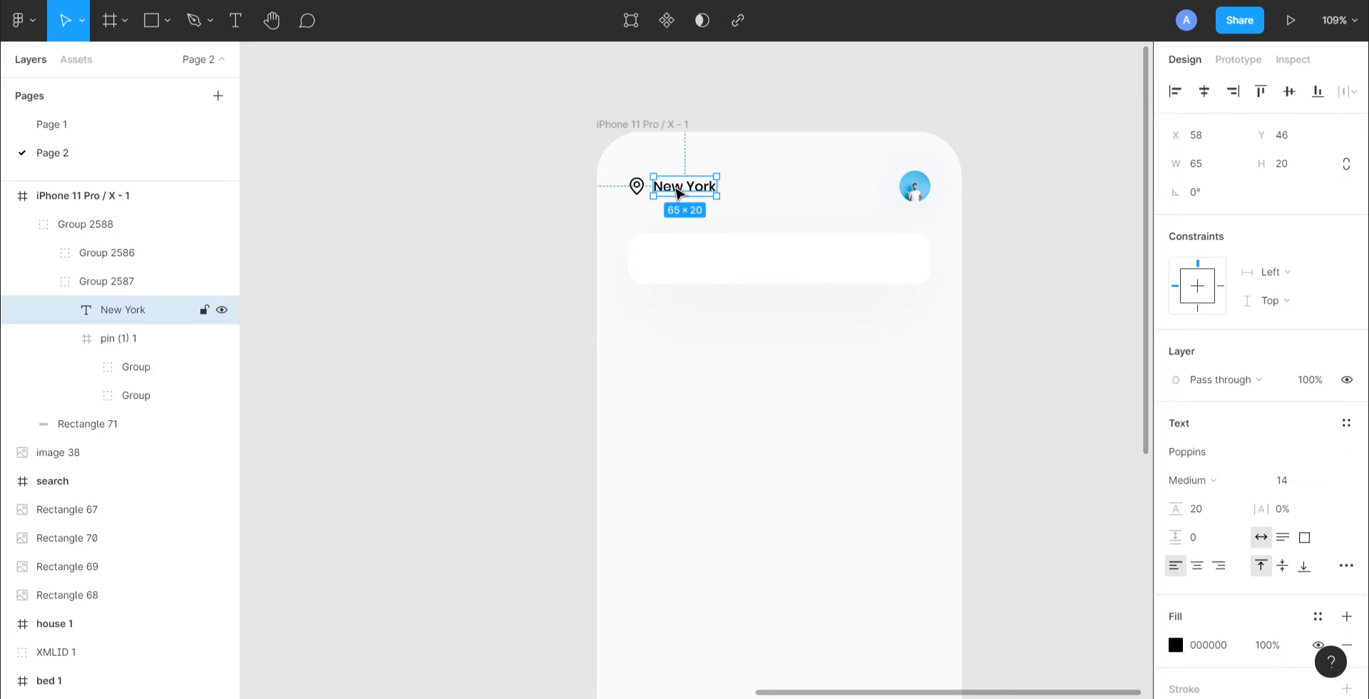
click(722, 265)
key(ctrl+v)
drag(770, 428, 812, 269)
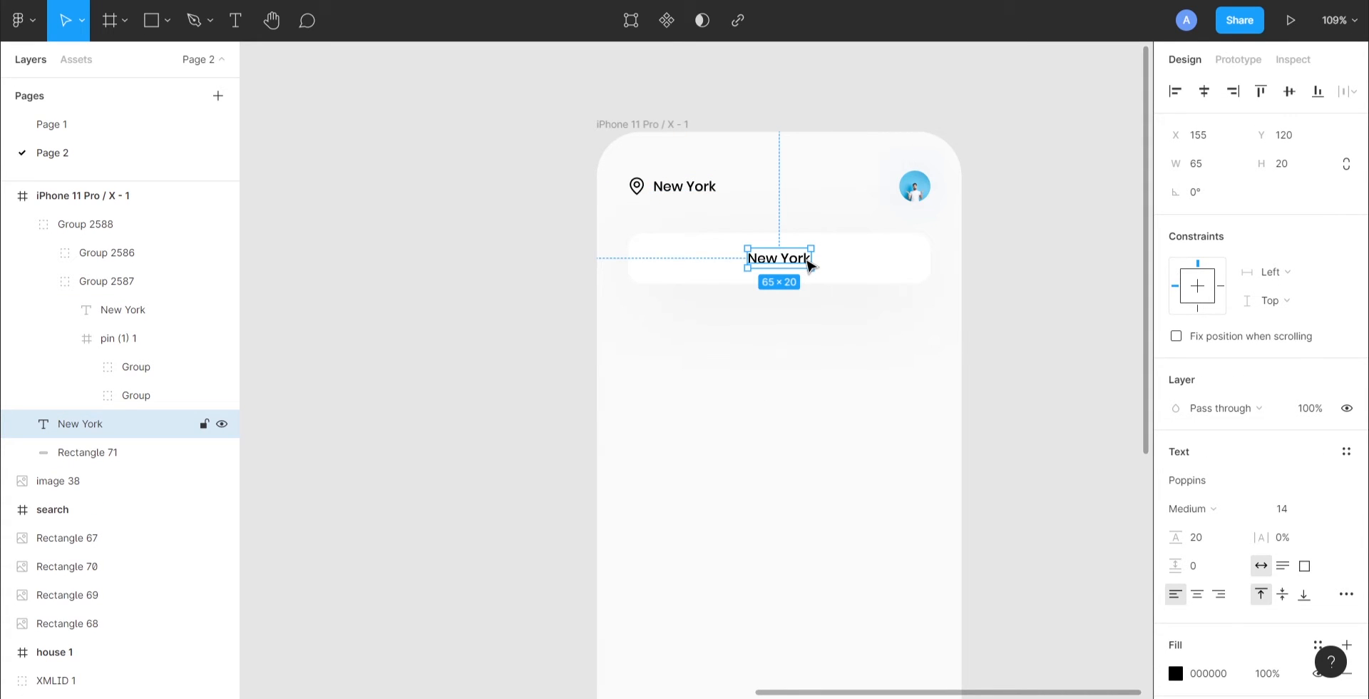
Replace the copied text in the search bar with "Search House"
double_click(810, 266)
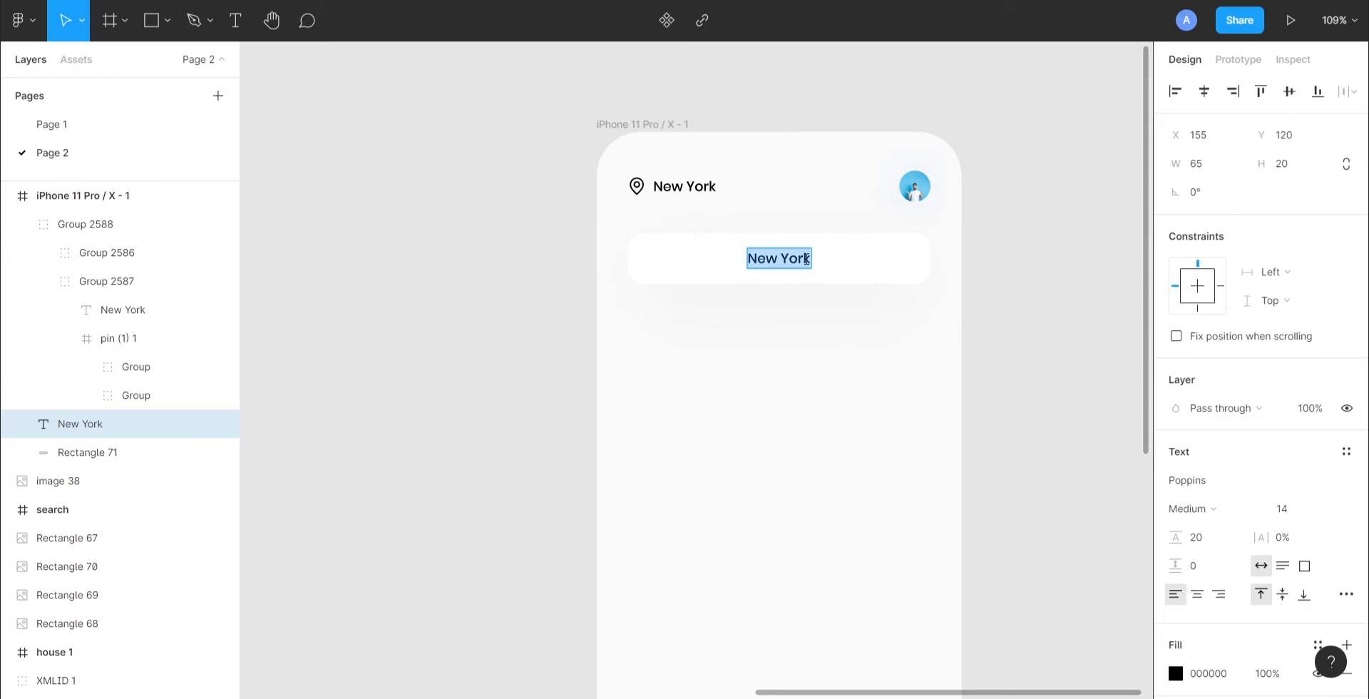
text(sEARCH)
key(BackSpace)
key(ctrl+a)
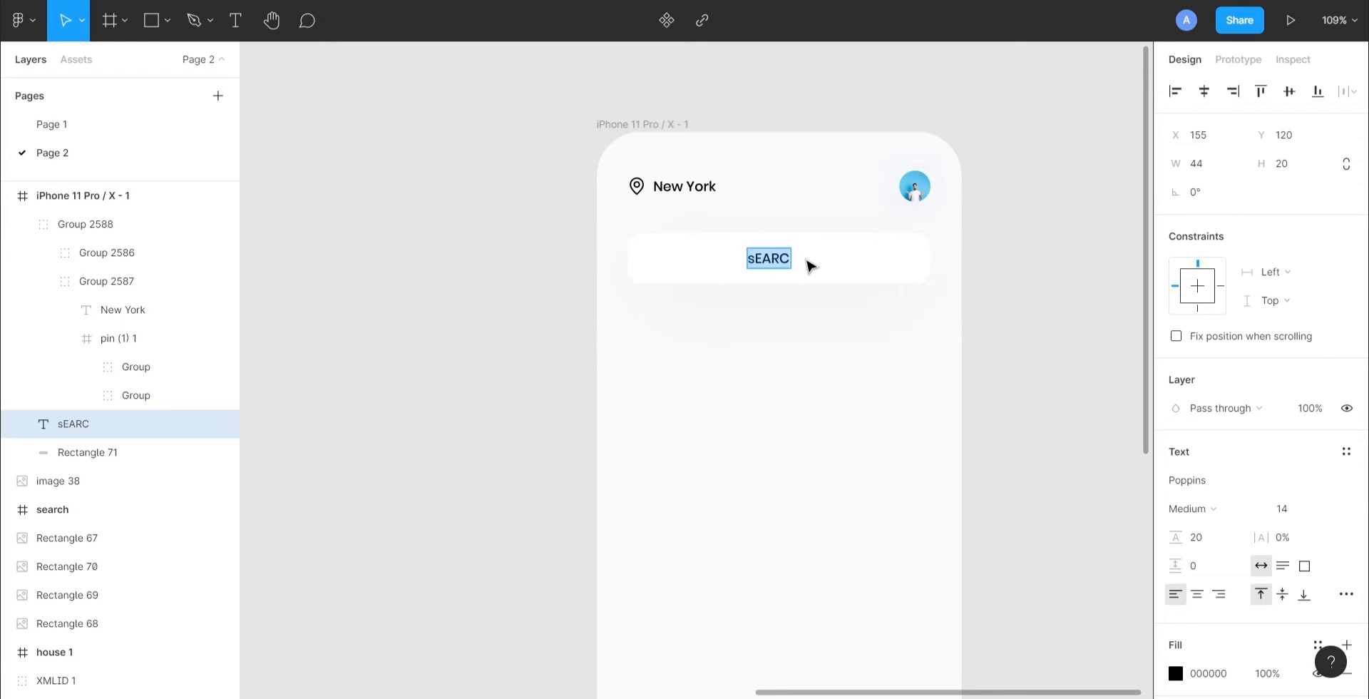
text(Search Hou)
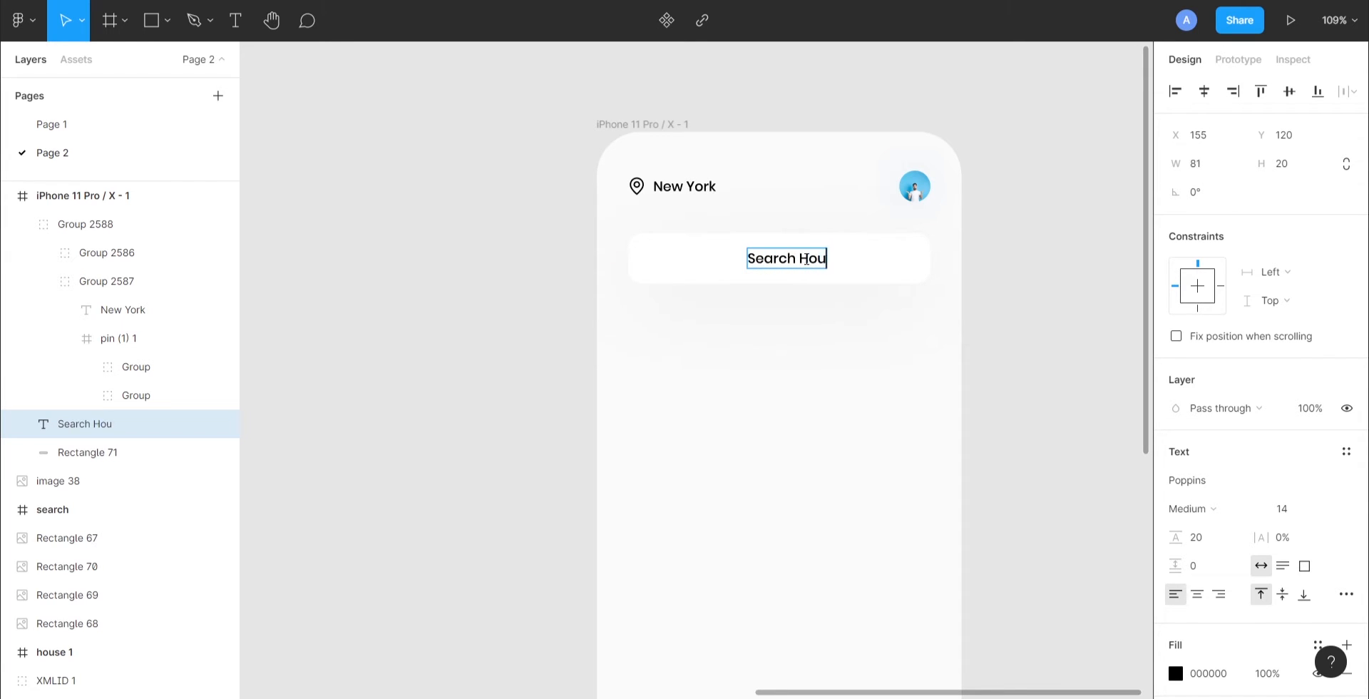
text(se)
key(Escape)
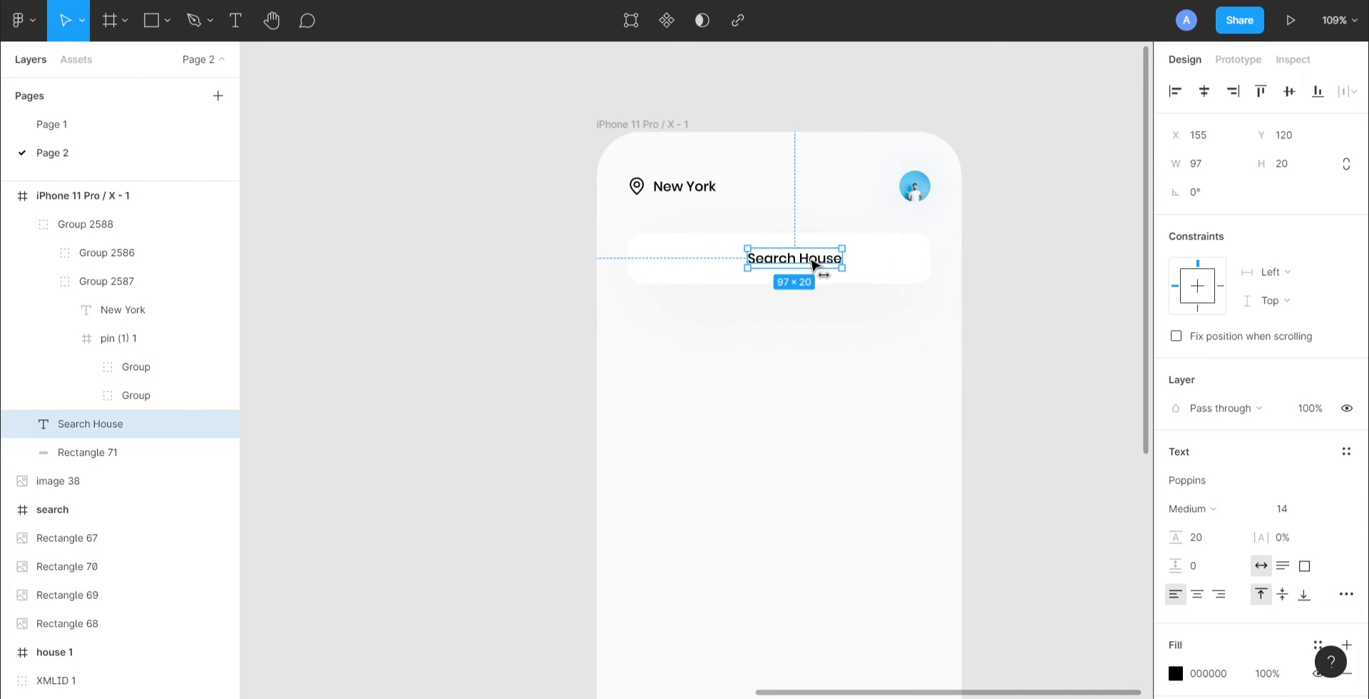
Shift the Search House text left to X 74 and style it with 31% fill opacity and Regular weight
drag(826, 269, 748, 268)
click(1266, 681)
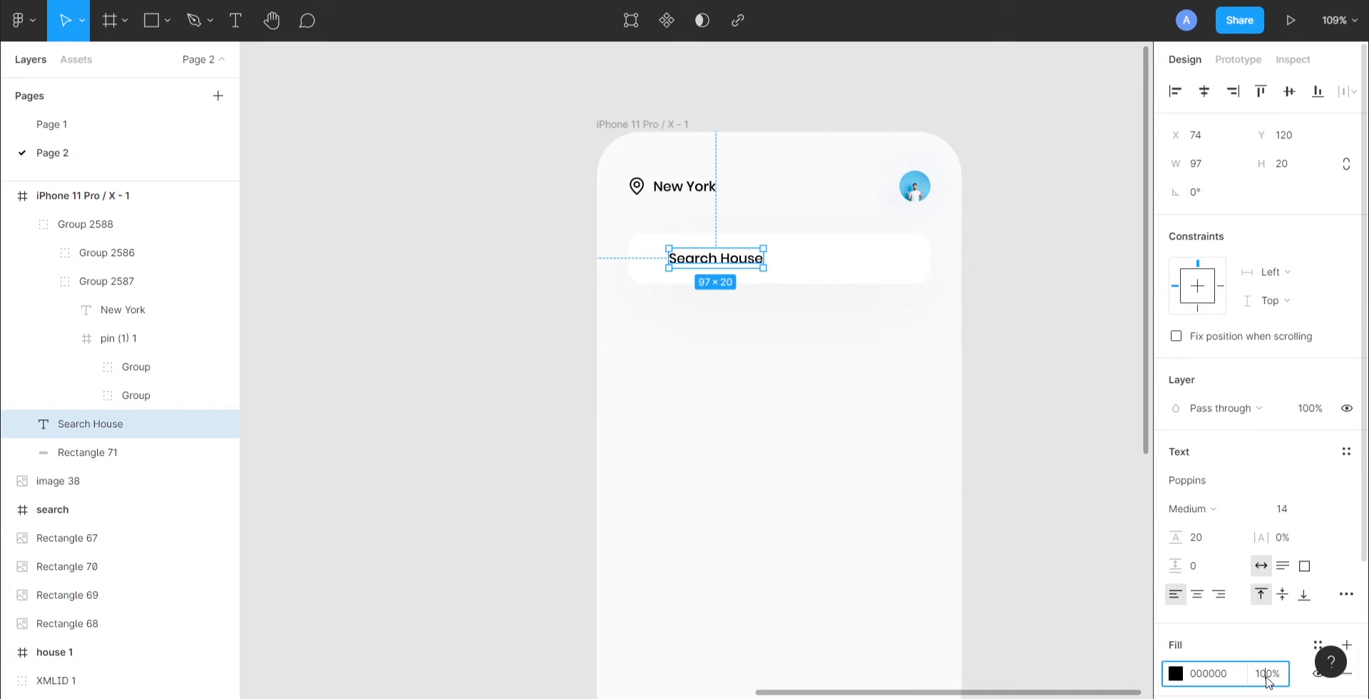
text(31)
key(Return)
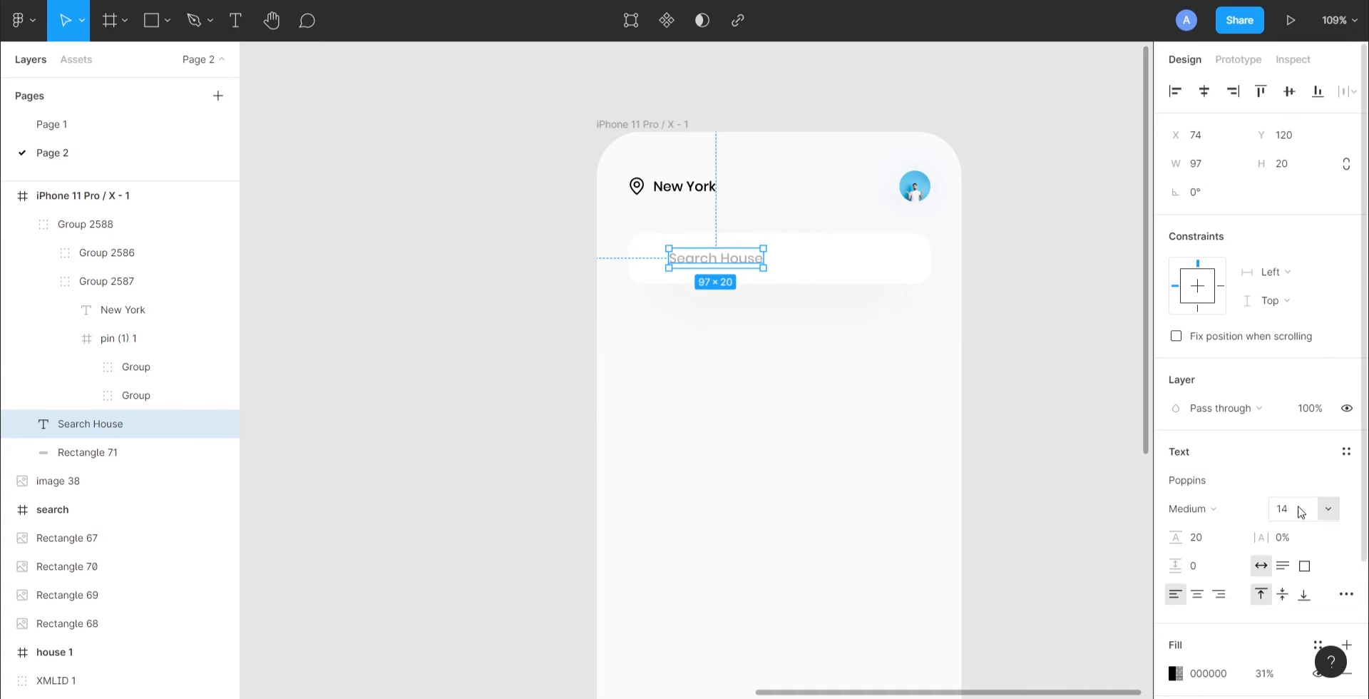
click(1258, 511)
click(1261, 358)
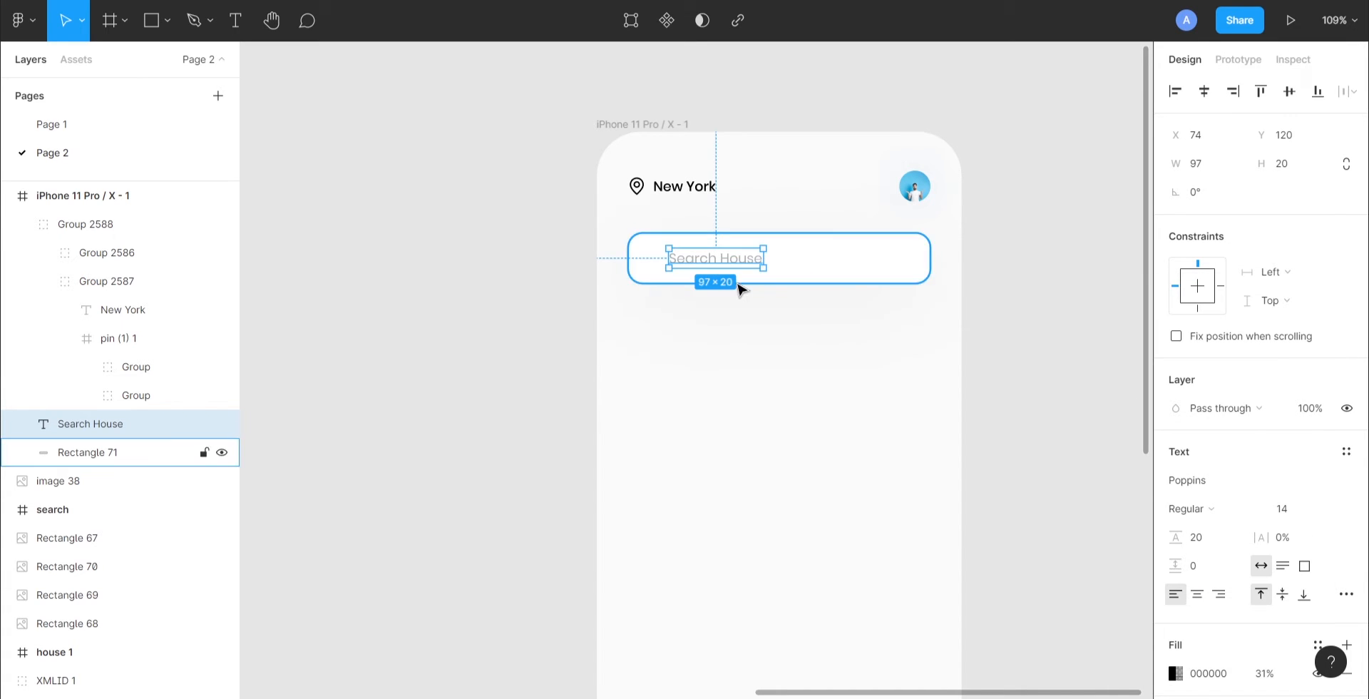
Cut the search icon from the canvas and paste it into the frame, placing it before the Search House text
scroll(736, 281, left, 10)
click(299, 292)
key(ctrl+x)
scroll(620, 325, right, 10)
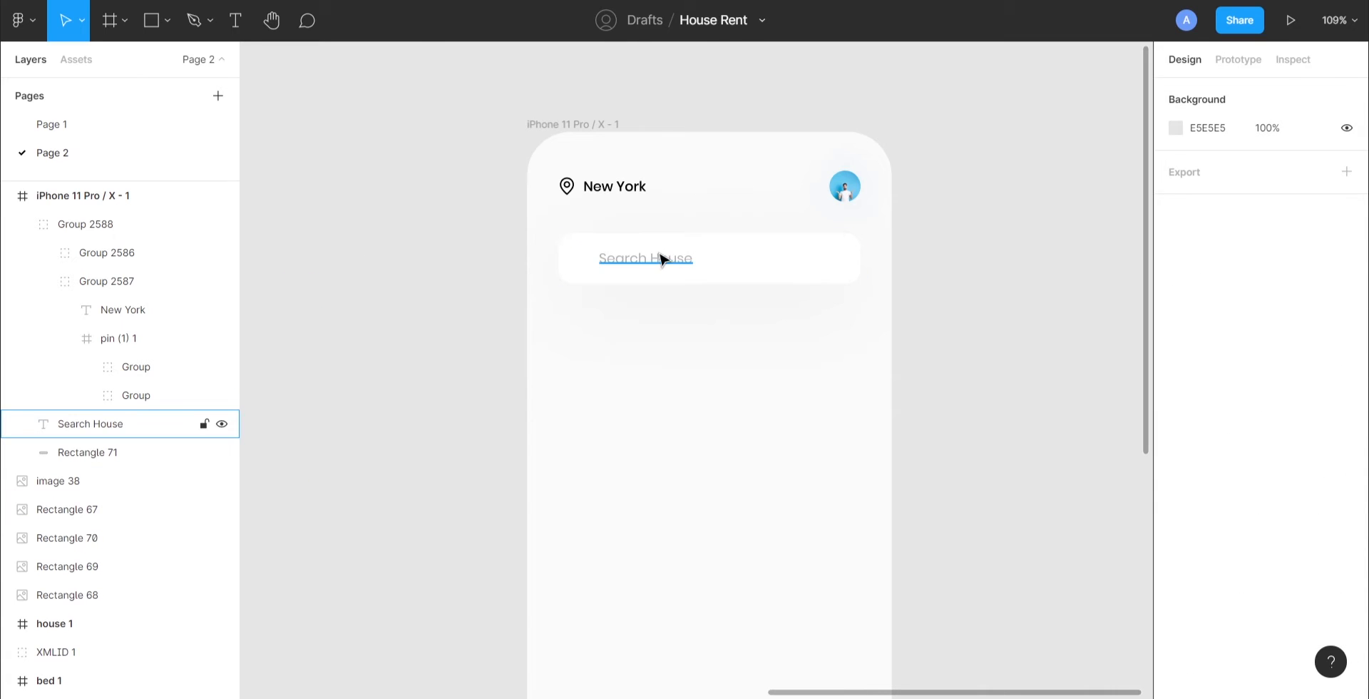
click(660, 259)
key(ctrl+v)
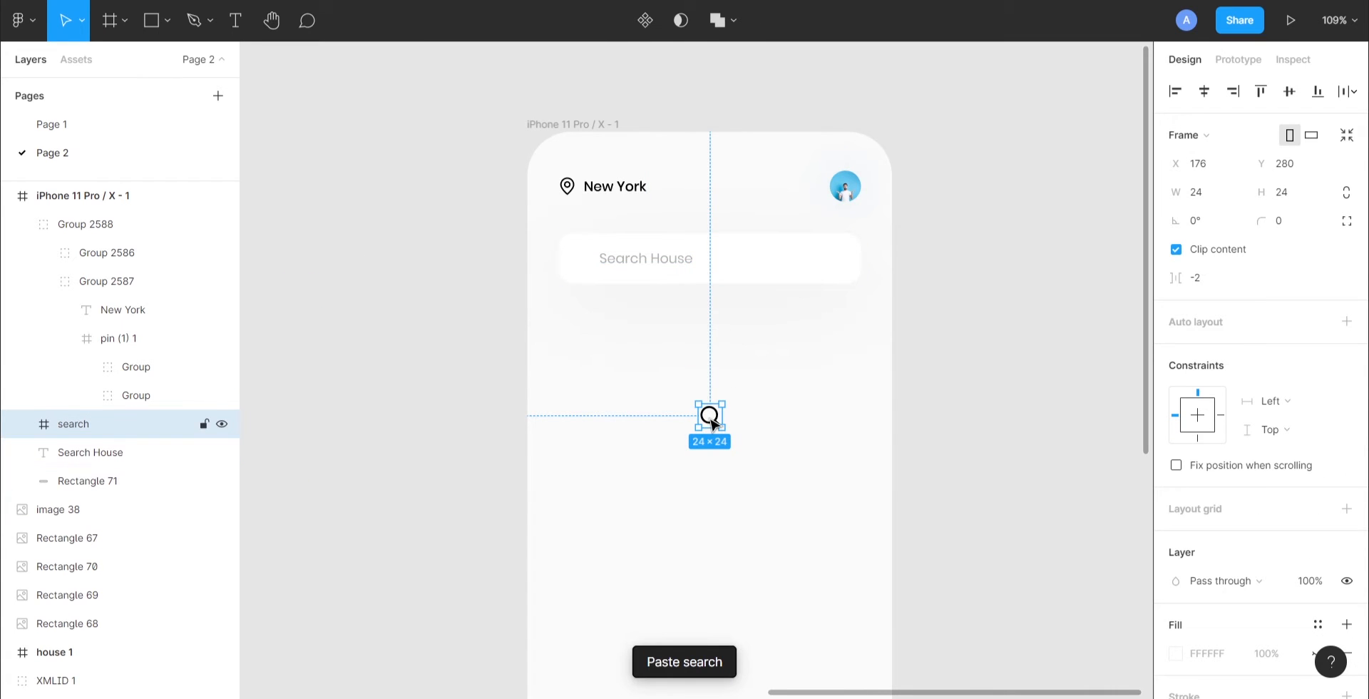
drag(710, 417, 587, 285)
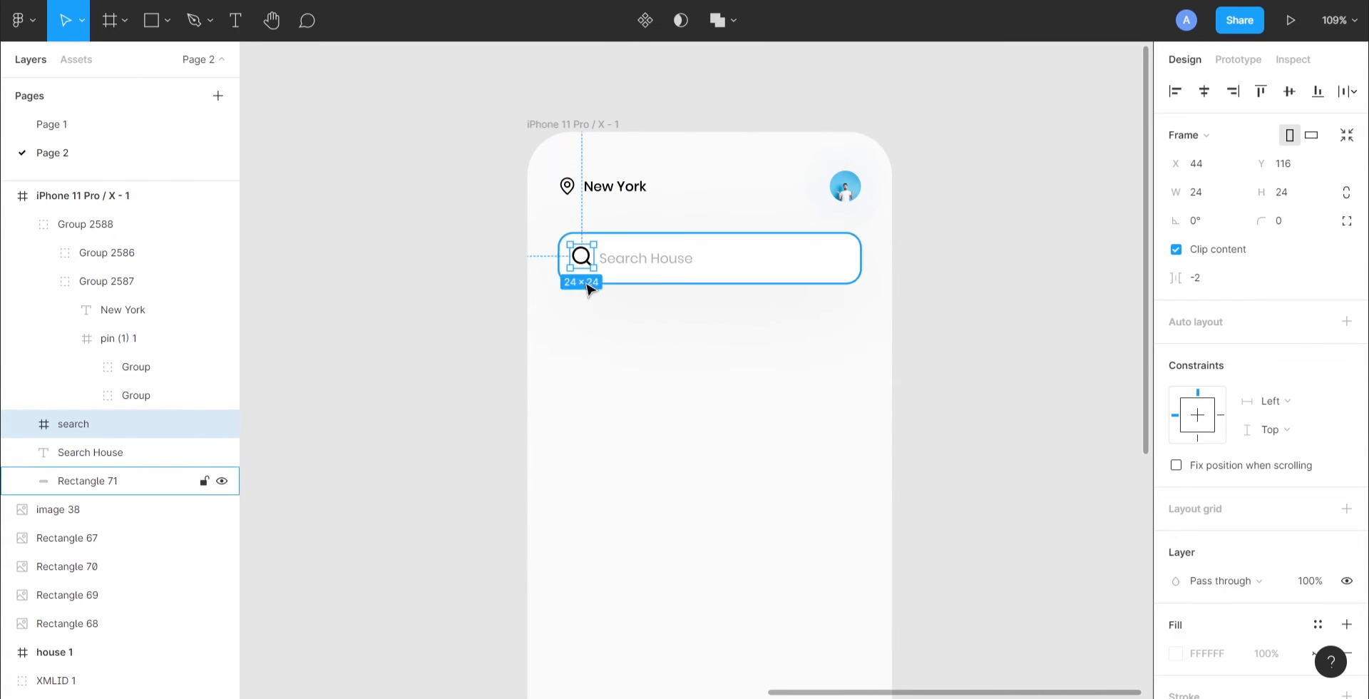
Center the search icon vertically in the search bar at Y 118 and nudge it horizontally to X 48
scroll(588, 286, up, 5)
key(Down)
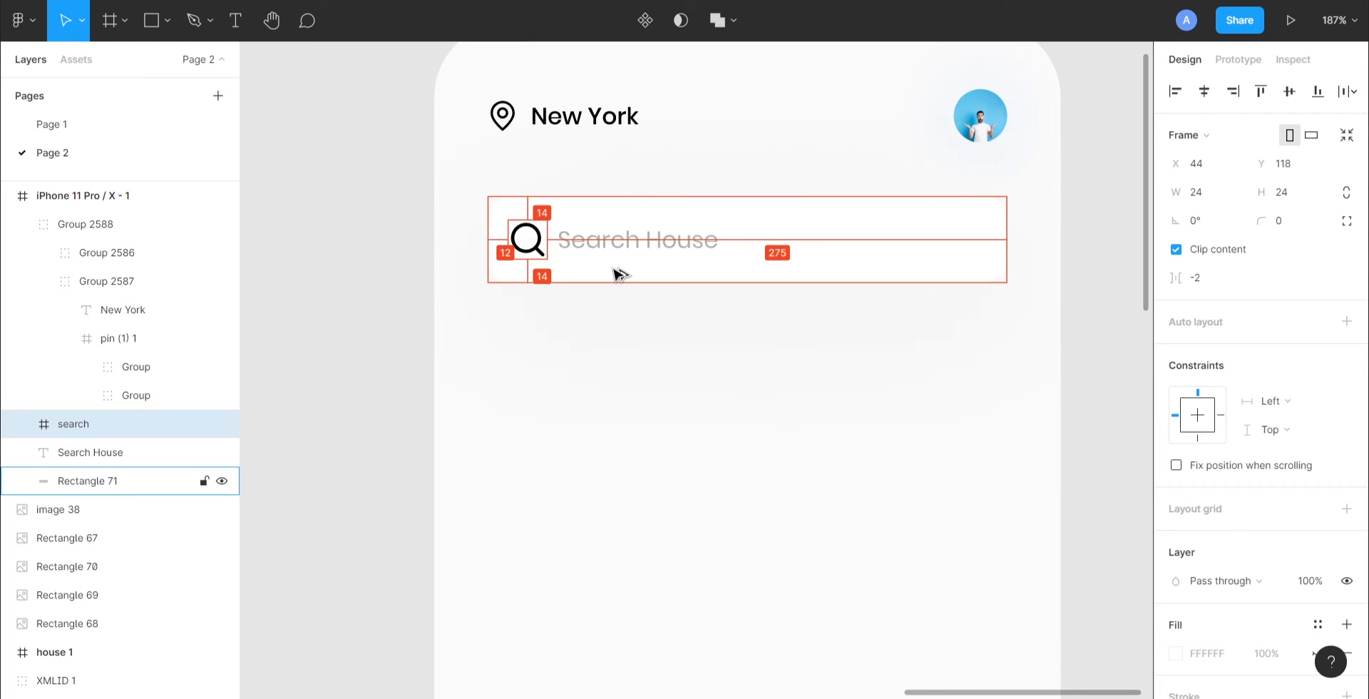
key(shift+Right)
key(alt+shift)
key(Left)
key(Left)
key(Left)
key(alt+Left)
key(alt+Left)
key(alt+Left)
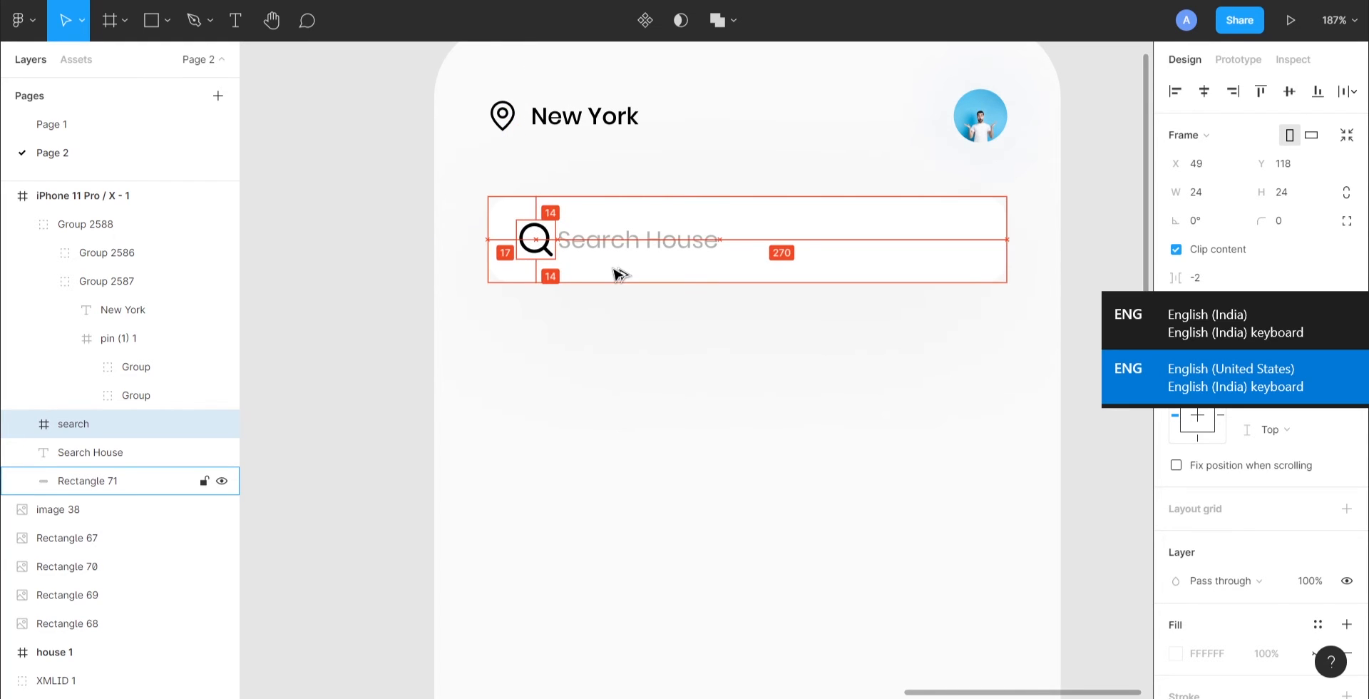
Move the Search House text right to X 88 to leave a 16 px gap after the icon
click(621, 238)
key(shift+Right)
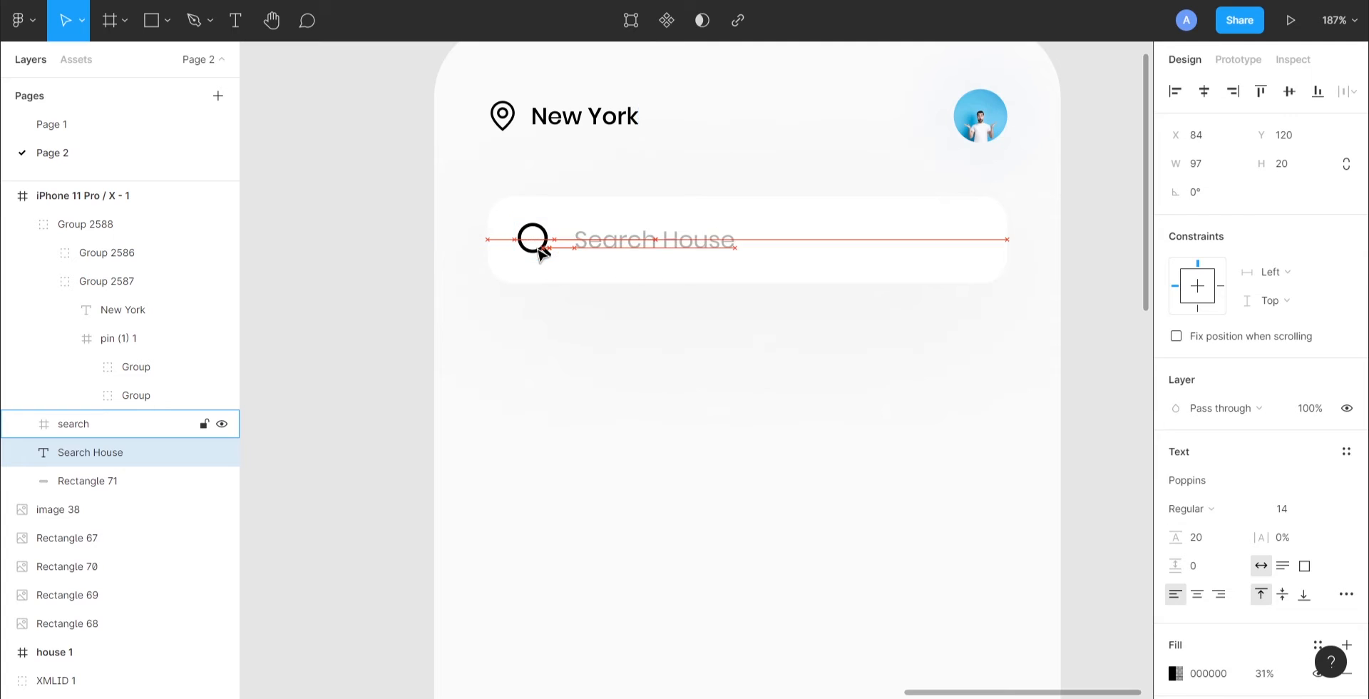
key(alt+Right)
key(alt+Right)
key(alt+Right)
key(alt+Right)
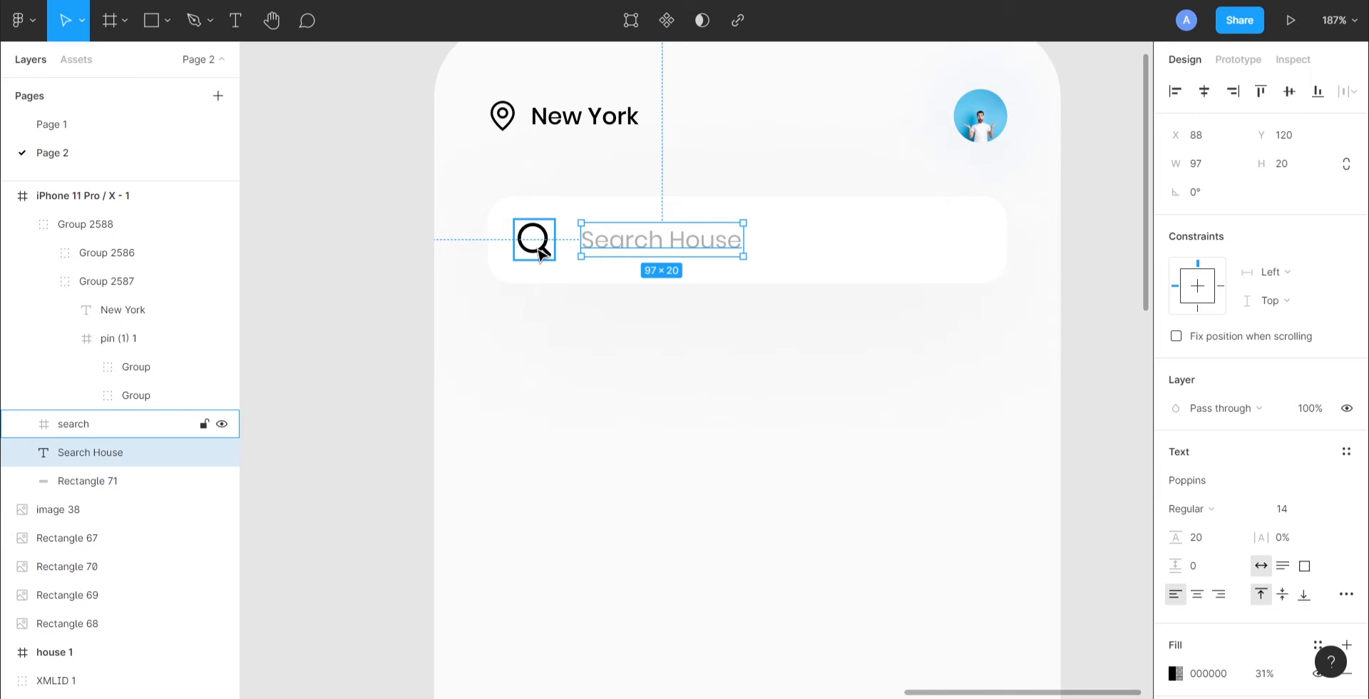
Lower the search icon's 000000 color to 30% opacity and check its strokes up close
click(540, 250)
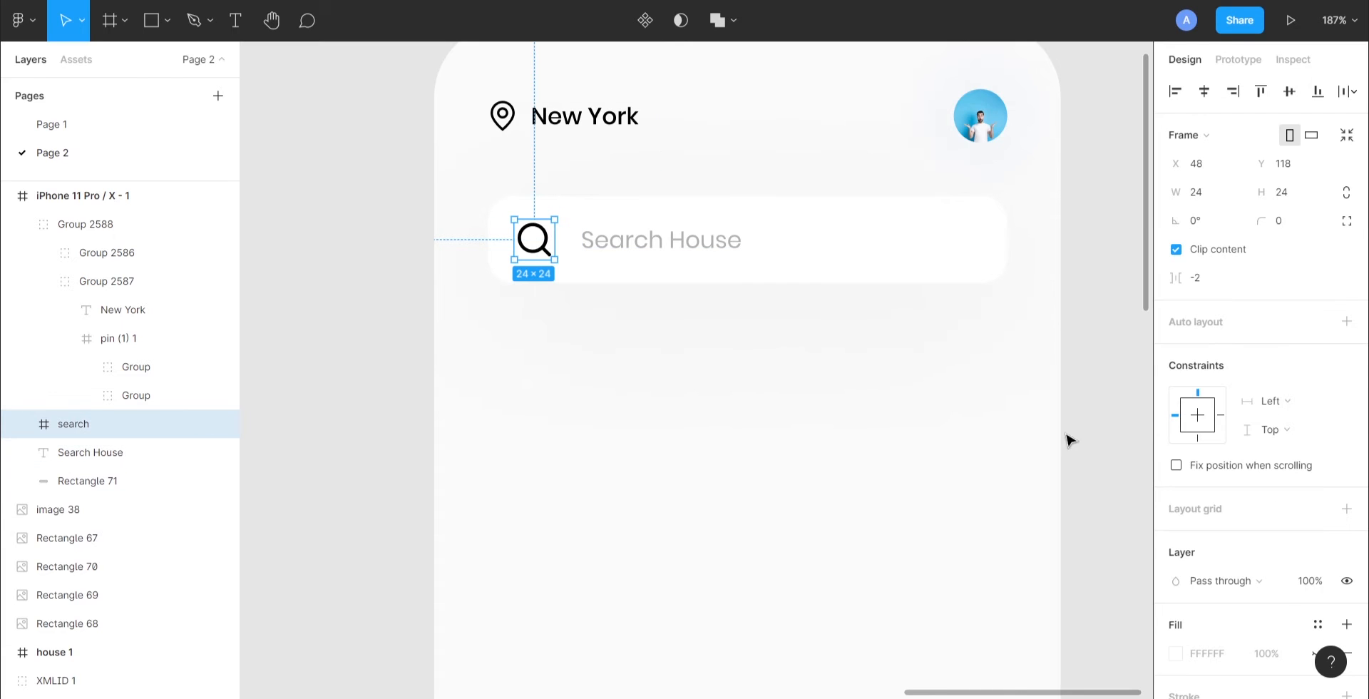
scroll(1262, 427, down, 3)
click(1269, 591)
key(Return)
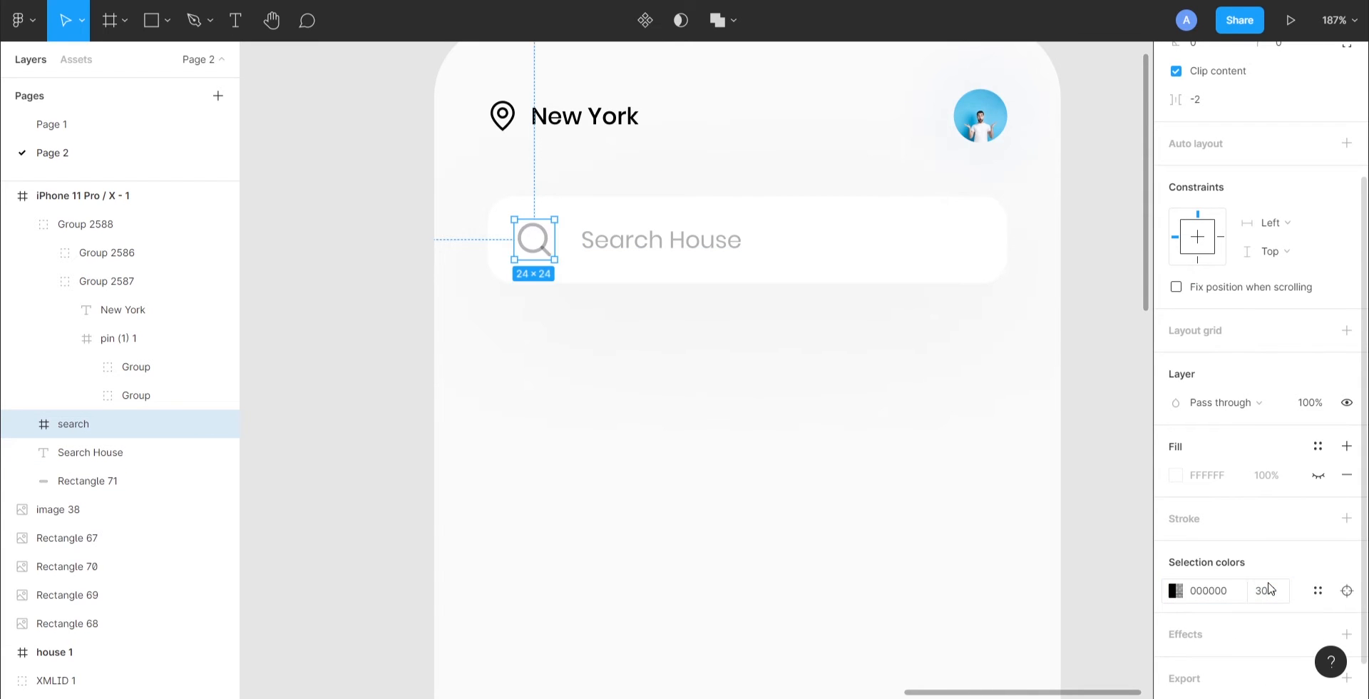
scroll(534, 268, up, 10)
click(617, 191)
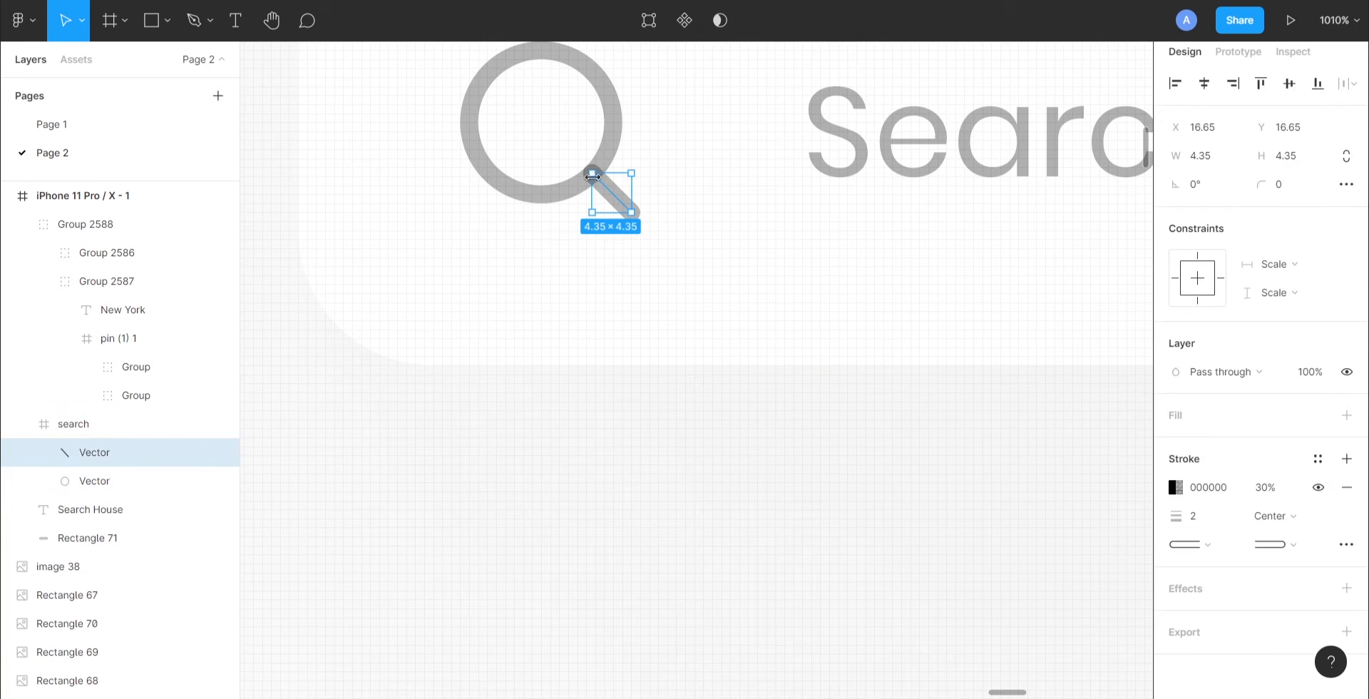
click(645, 403)
scroll(645, 403, down, 10)
scroll(685, 391, down, 3)
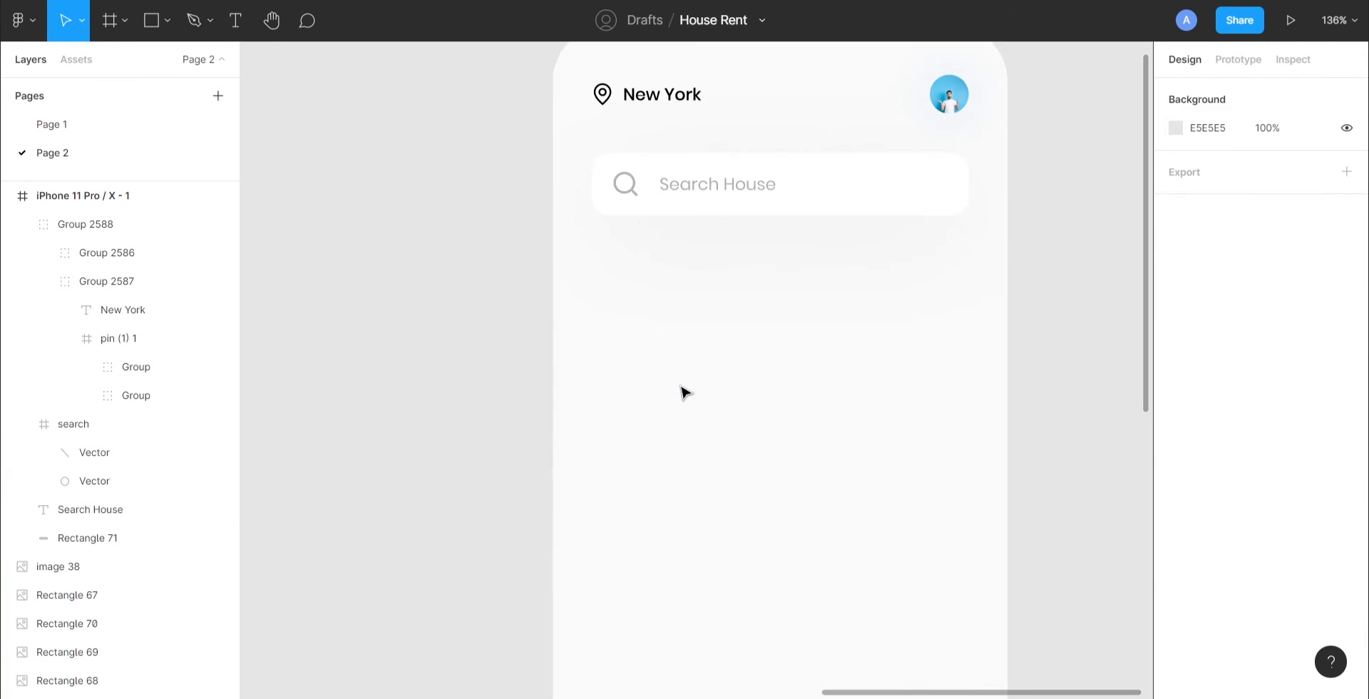
Draw a rectangle about 82 by 33 px below the left part of the search bar
scroll(684, 392, right, 1)
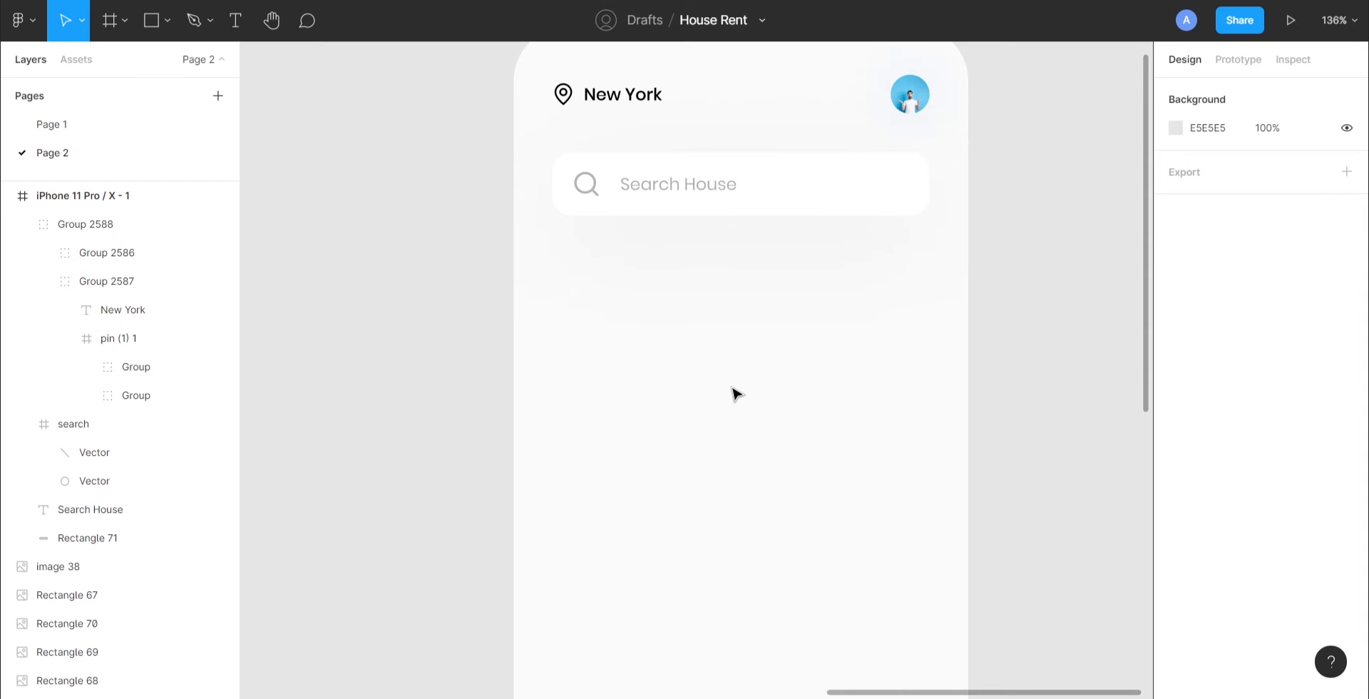
click(755, 207)
click(167, 20)
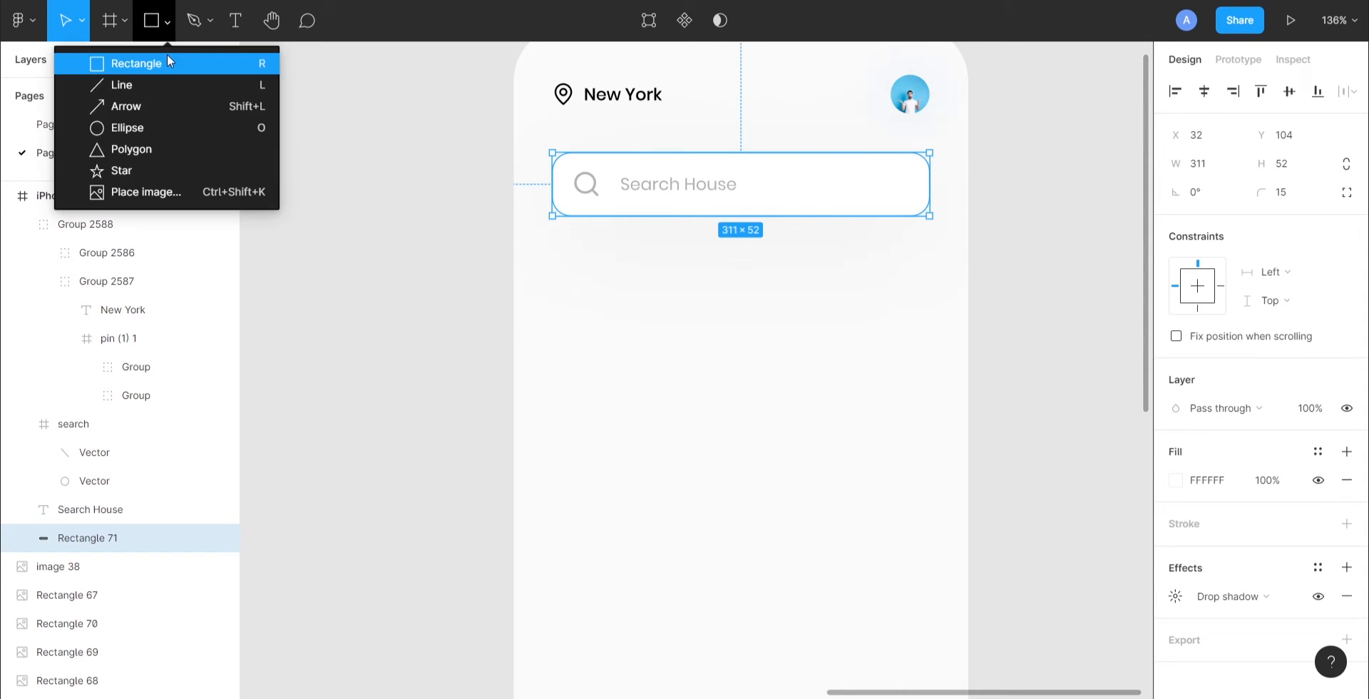
click(167, 57)
mouse_move(563, 264)
mouse_down()
mouse_move(635, 314)
mouse_move(663, 305)
mouse_up()
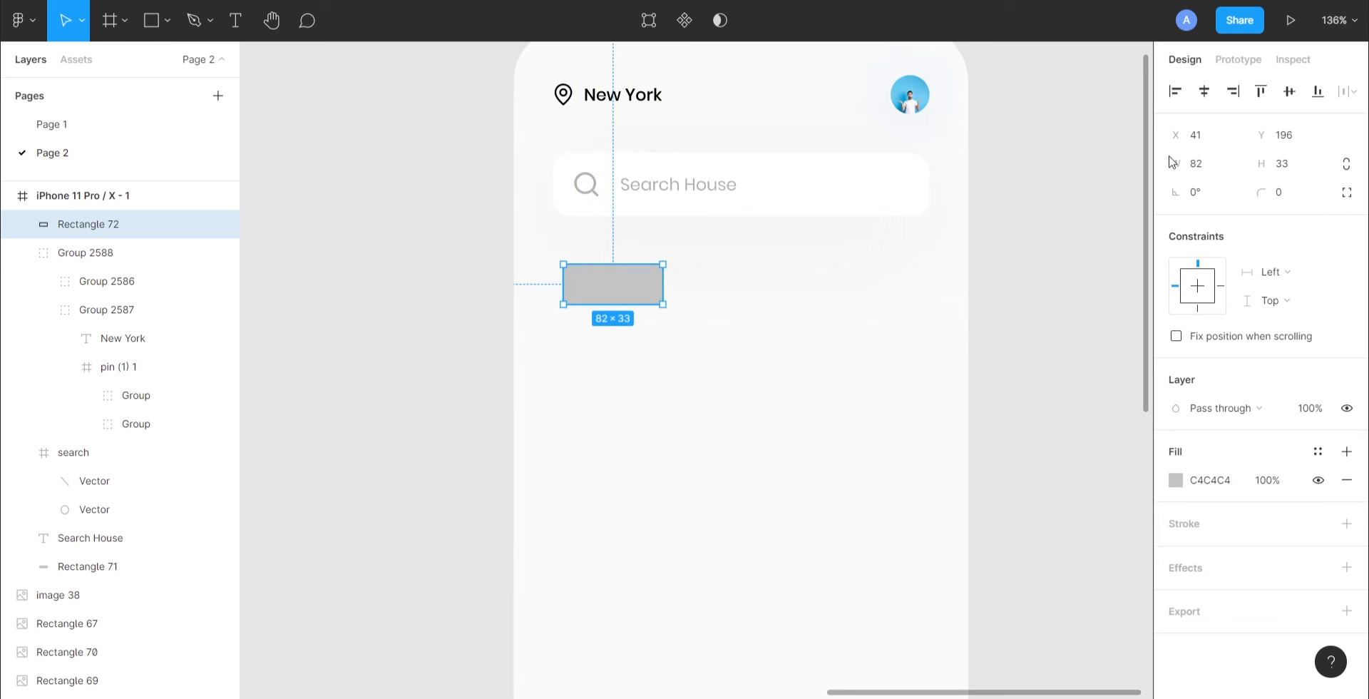
Resize the new rectangle to 106 by 52 px and move it to X 34, near the search bar's left edge
click(1201, 174)
key(Tab)
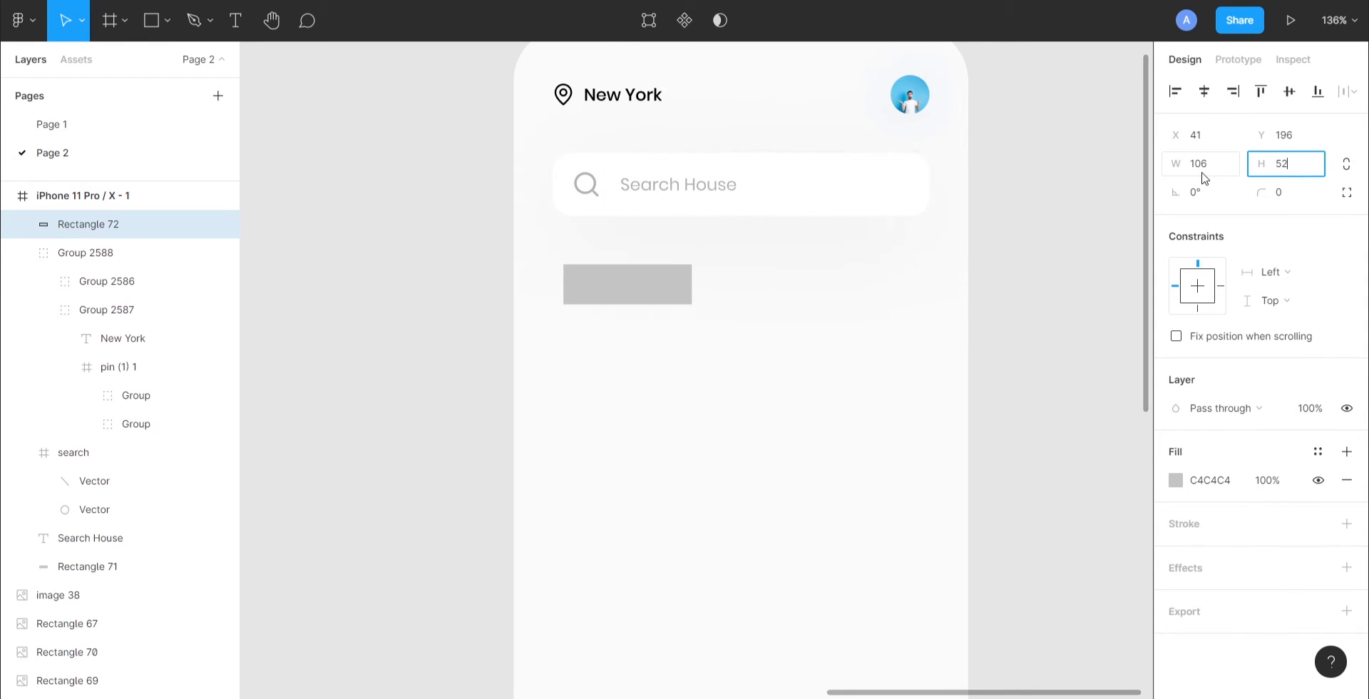
text(52)
key(Return)
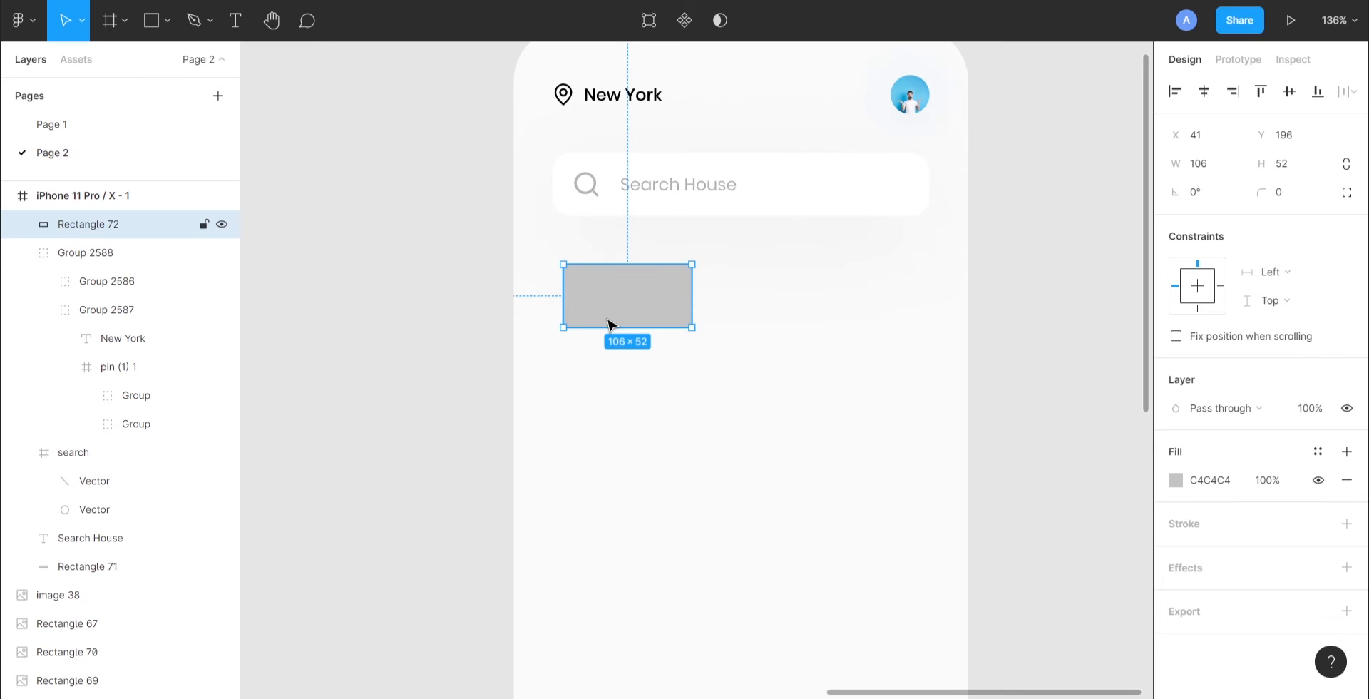
drag(617, 311, 608, 312)
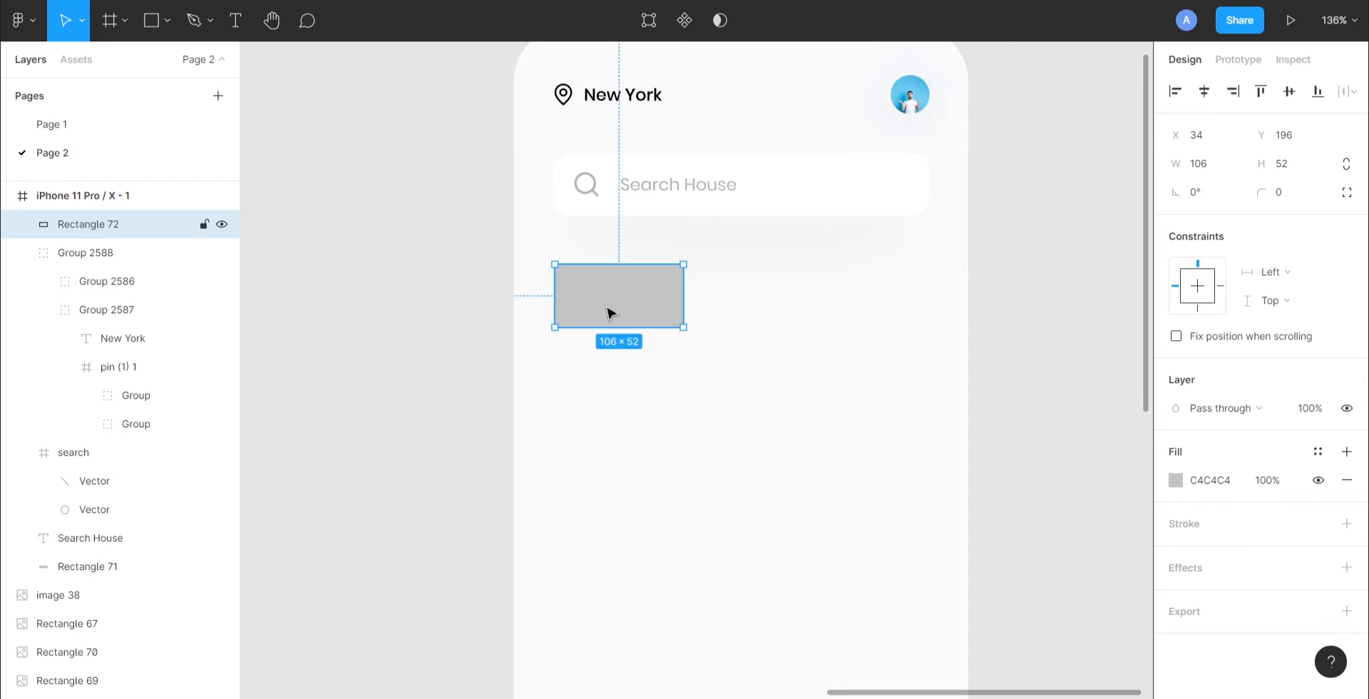
Give the 106 by 52 px rectangle a corner radius of 15
click(1298, 187)
text(15)
key(Return)
Change the 106 by 52 px rectangle's fill to a linear gradient running diagonally from its upper-left to its lower-right corner
click(1174, 480)
click(996, 240)
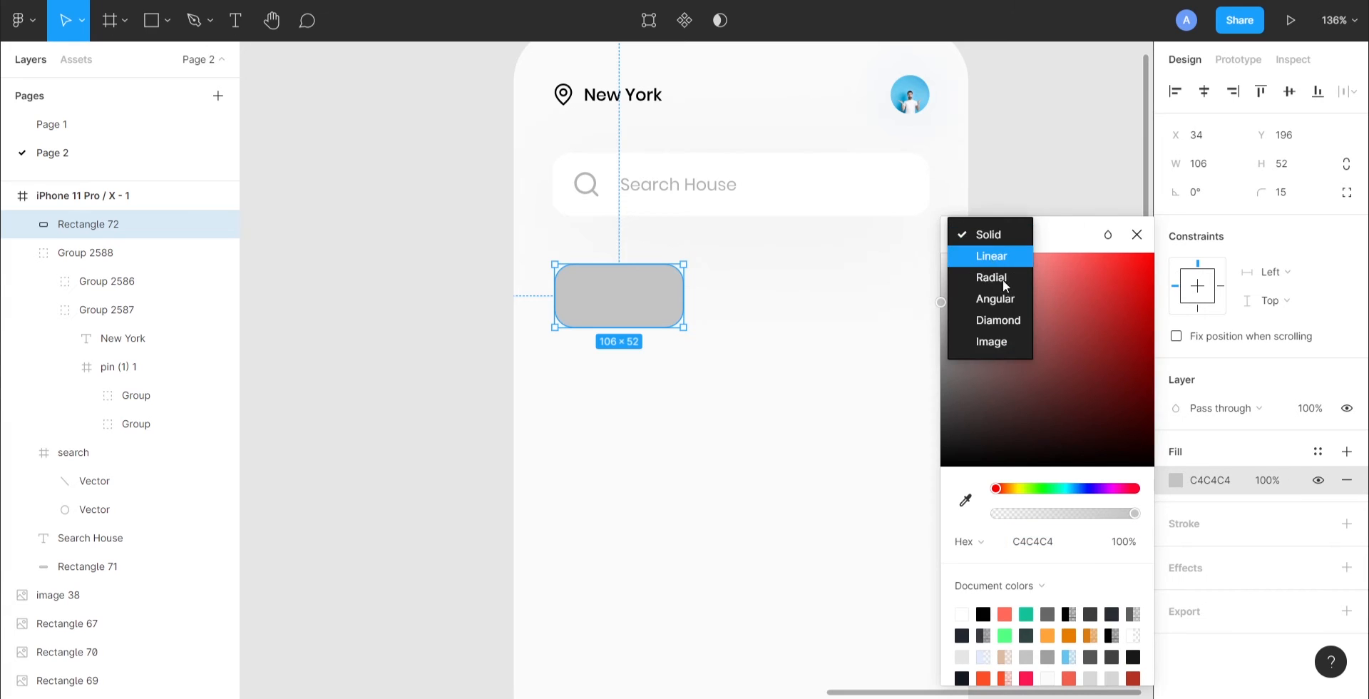
click(994, 256)
drag(620, 265, 548, 262)
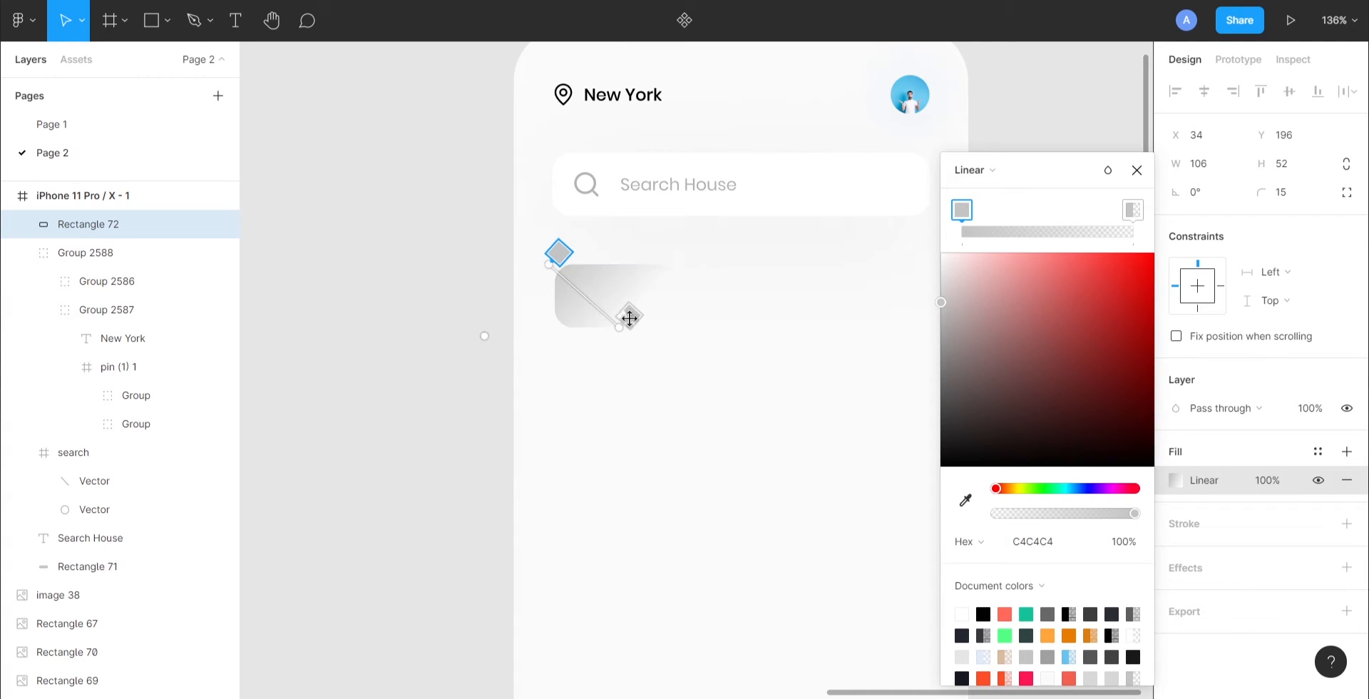
drag(630, 318, 692, 327)
Set the gradient's start color to 5FC2EA and its end color to 0094C9 at 100% opacity
click(1040, 543)
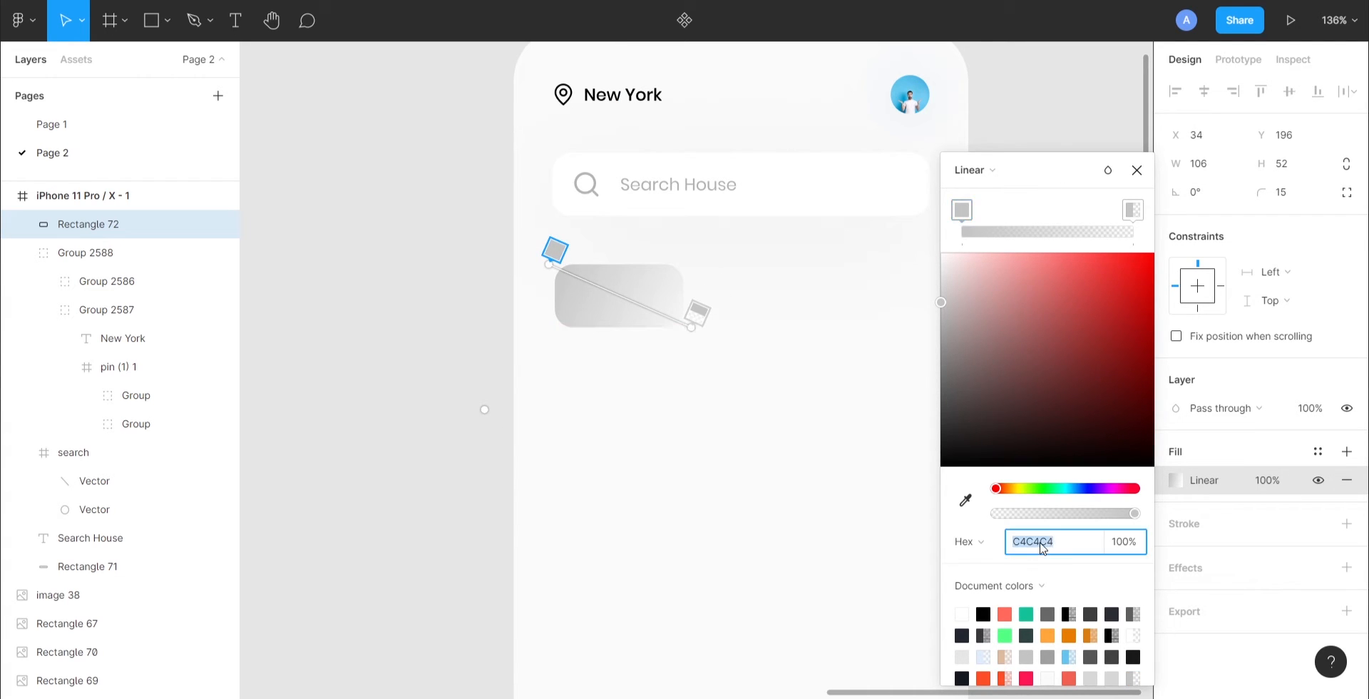
text(5FC2EA)
key(Return)
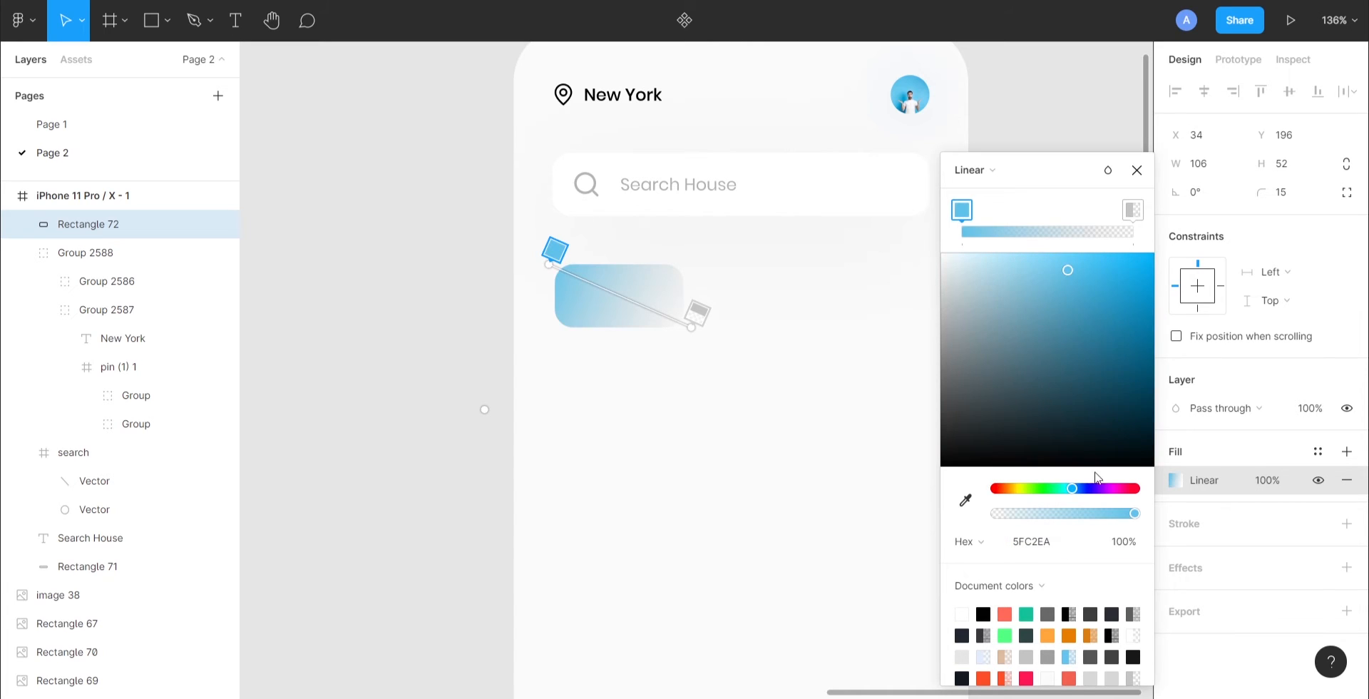
click(1134, 212)
click(1034, 543)
text(00)
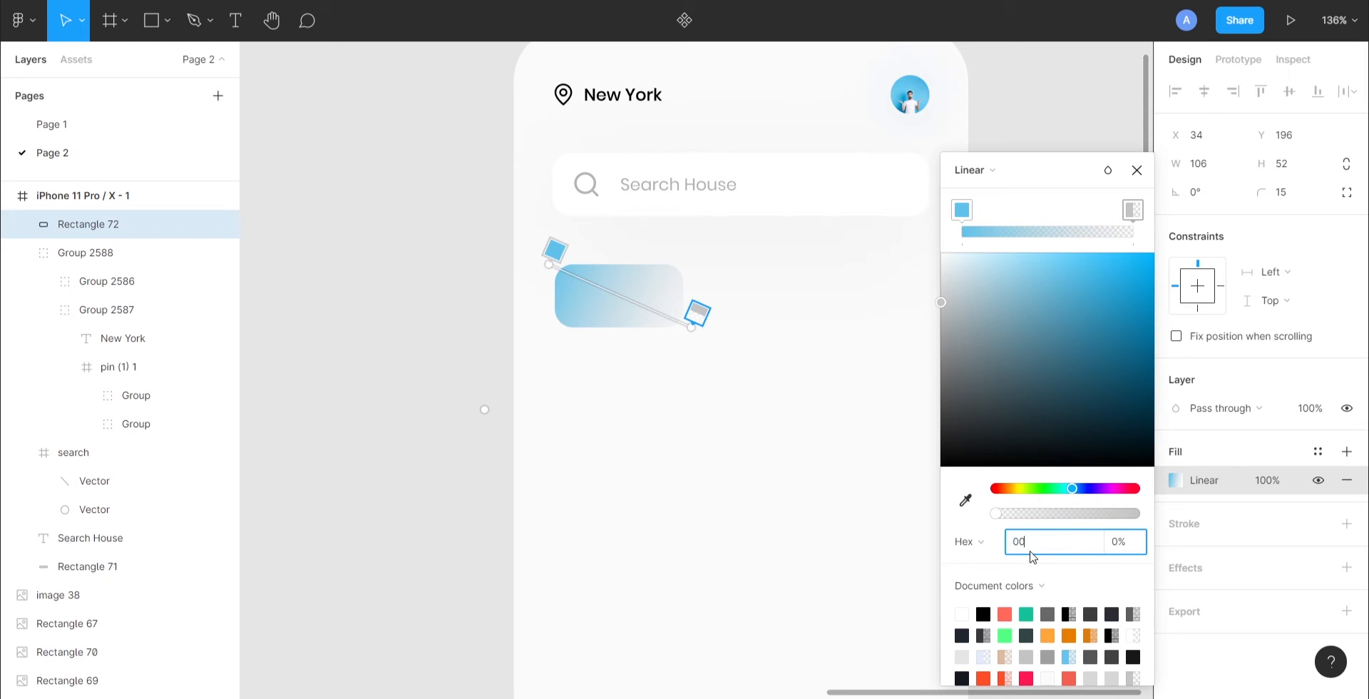
text(94C9)
key(Return)
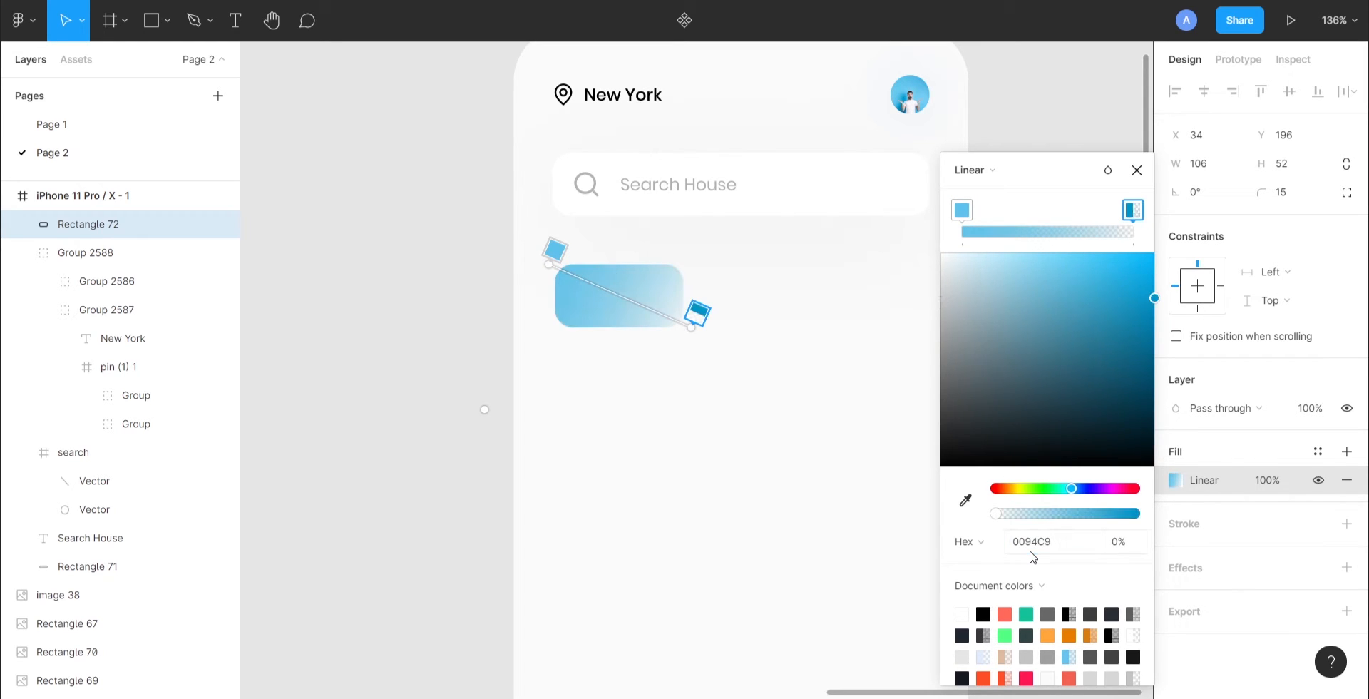
drag(997, 513, 1244, 471)
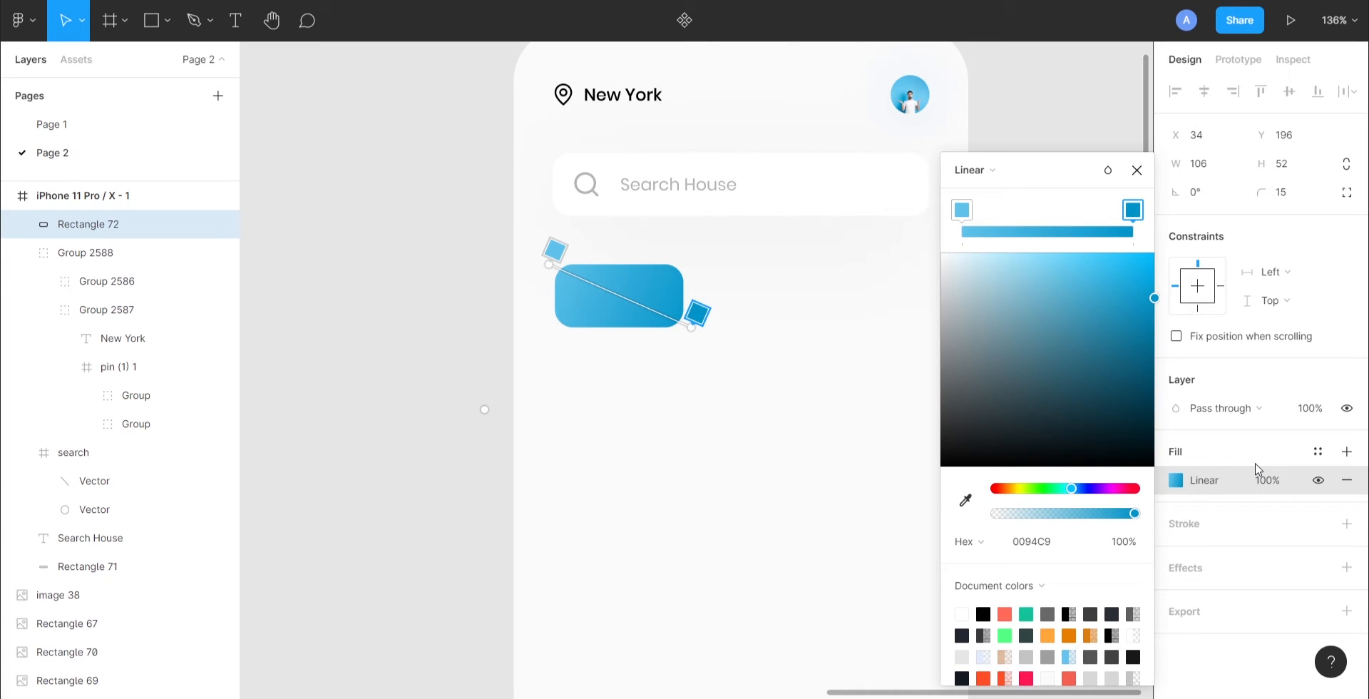
Stretch the gradient line slightly past the rectangle's upper-left and lower-right corners
drag(691, 325, 715, 335)
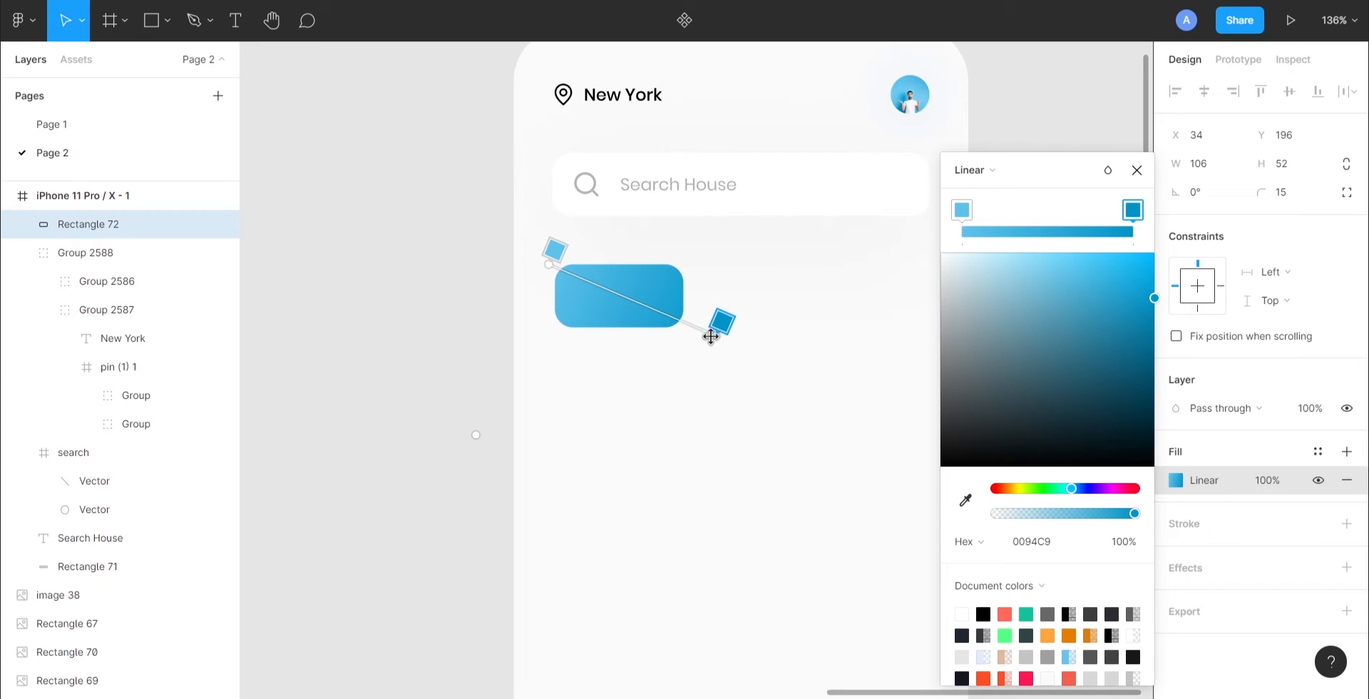
drag(546, 263, 544, 263)
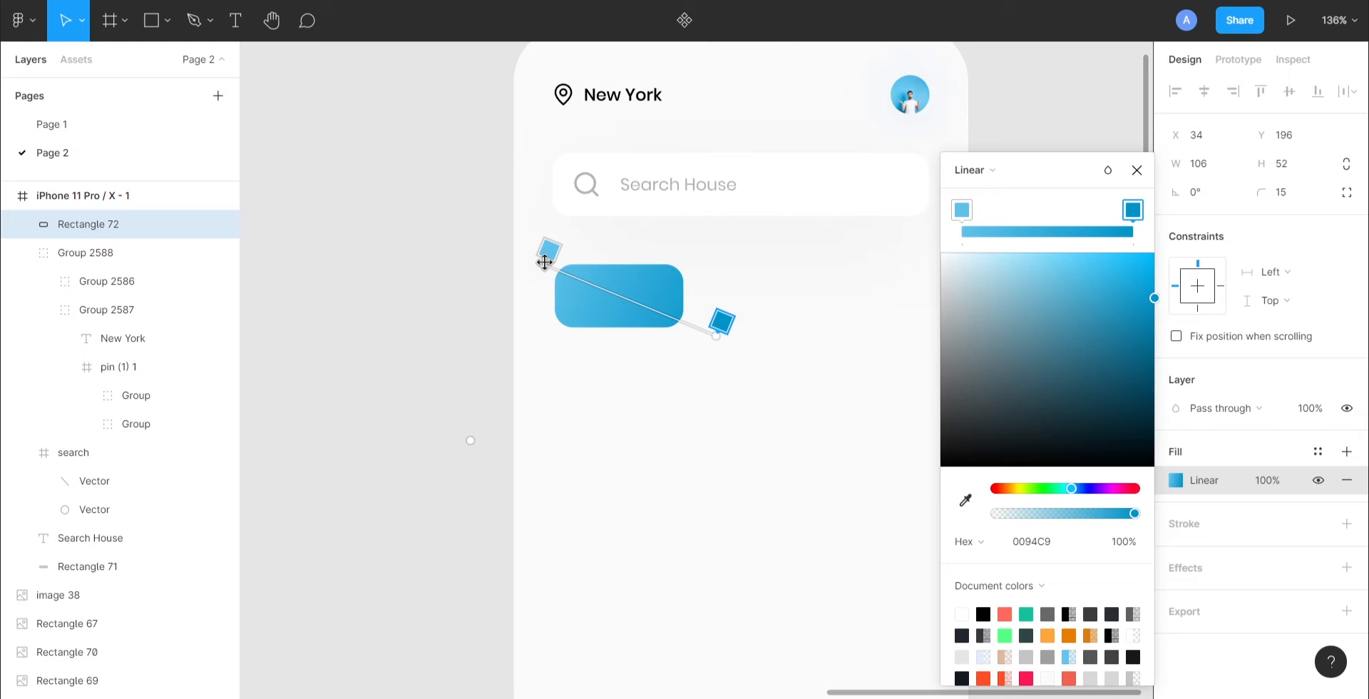
click(483, 308)
scroll(482, 309, down, 3)
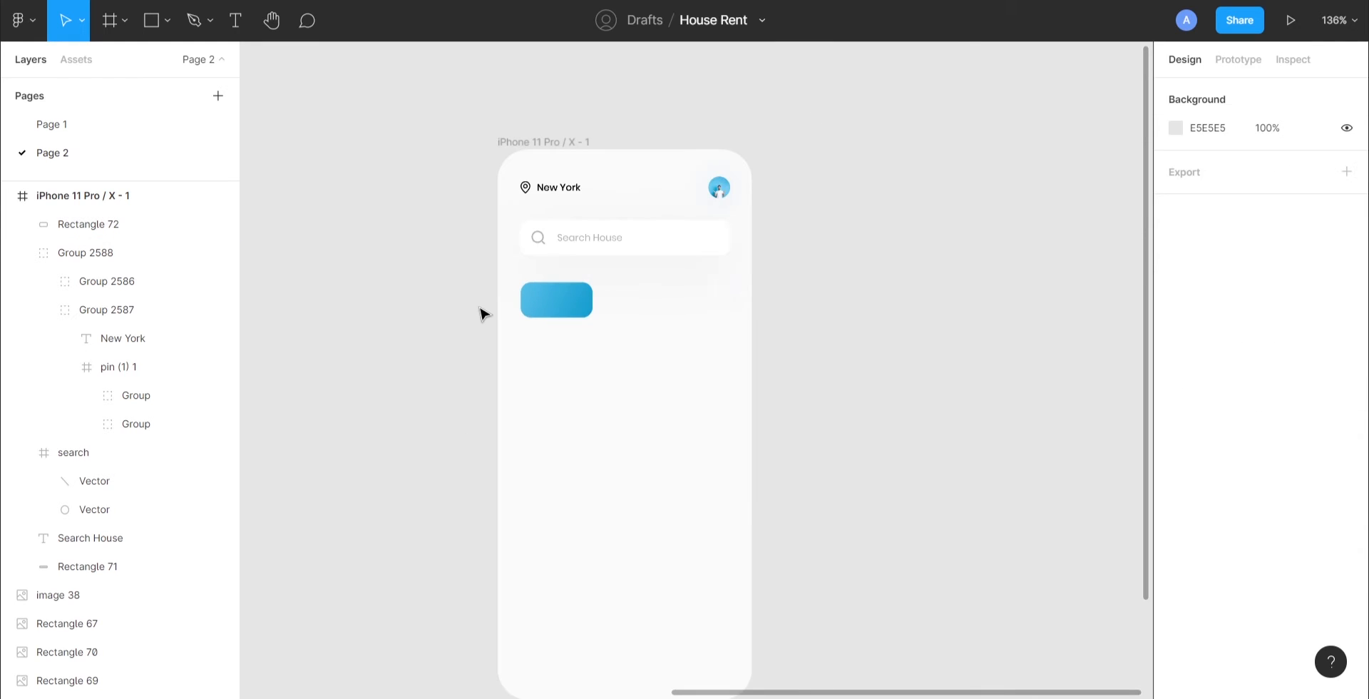
scroll(568, 291, up, 5)
Copy the Search House text onto the gradient button and change the copy's wording to "House"
click(568, 292)
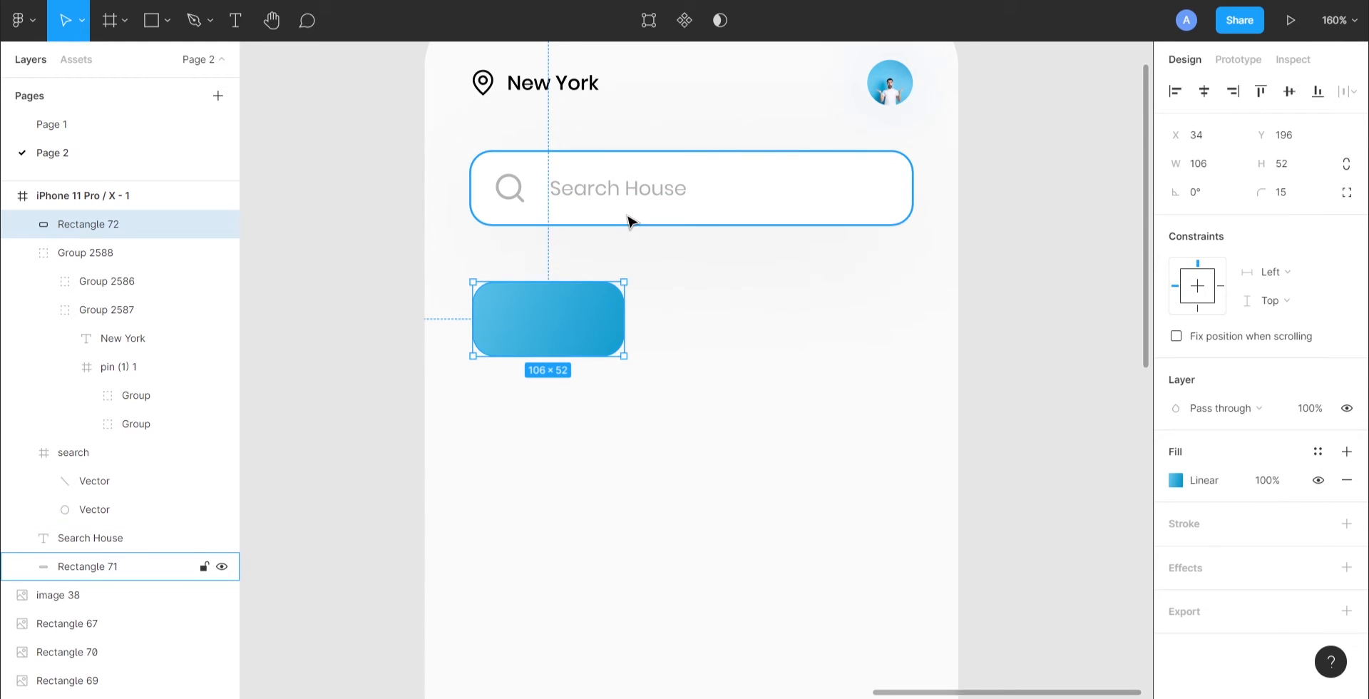
click(433, 287)
click(626, 189)
key(ctrl+c)
click(571, 314)
key(ctrl+v)
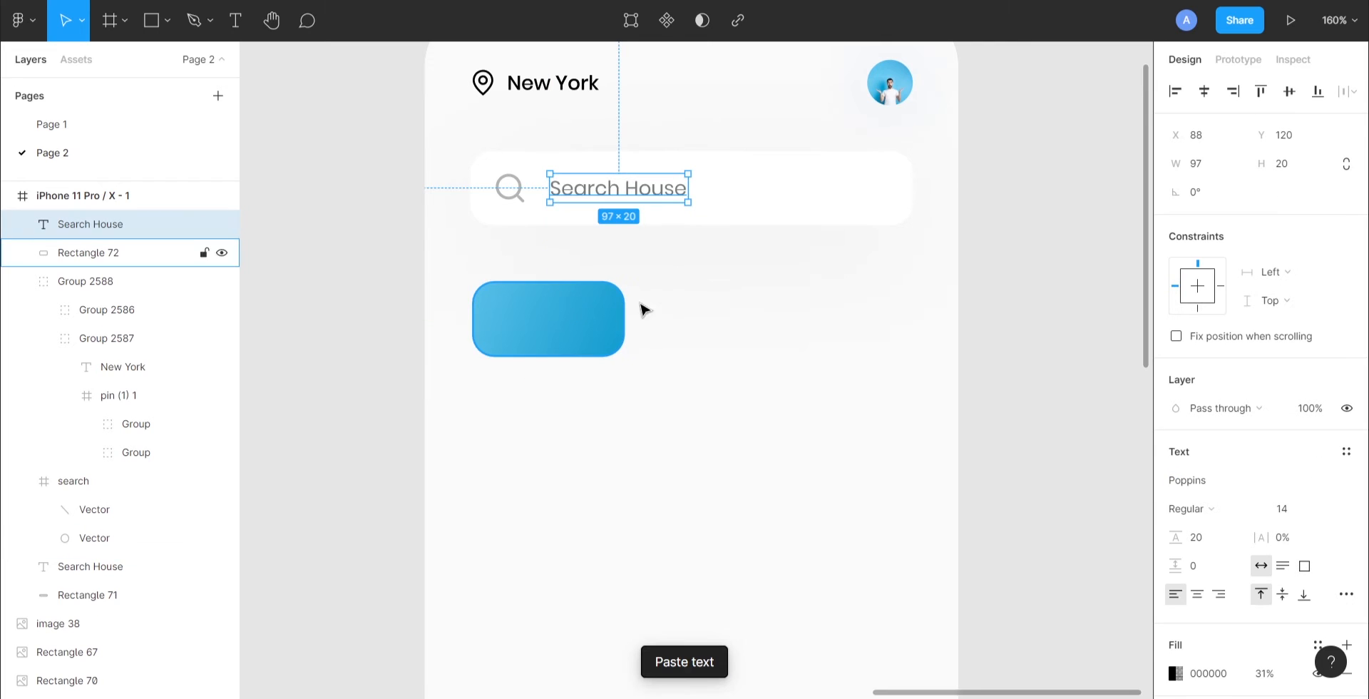
key(Return)
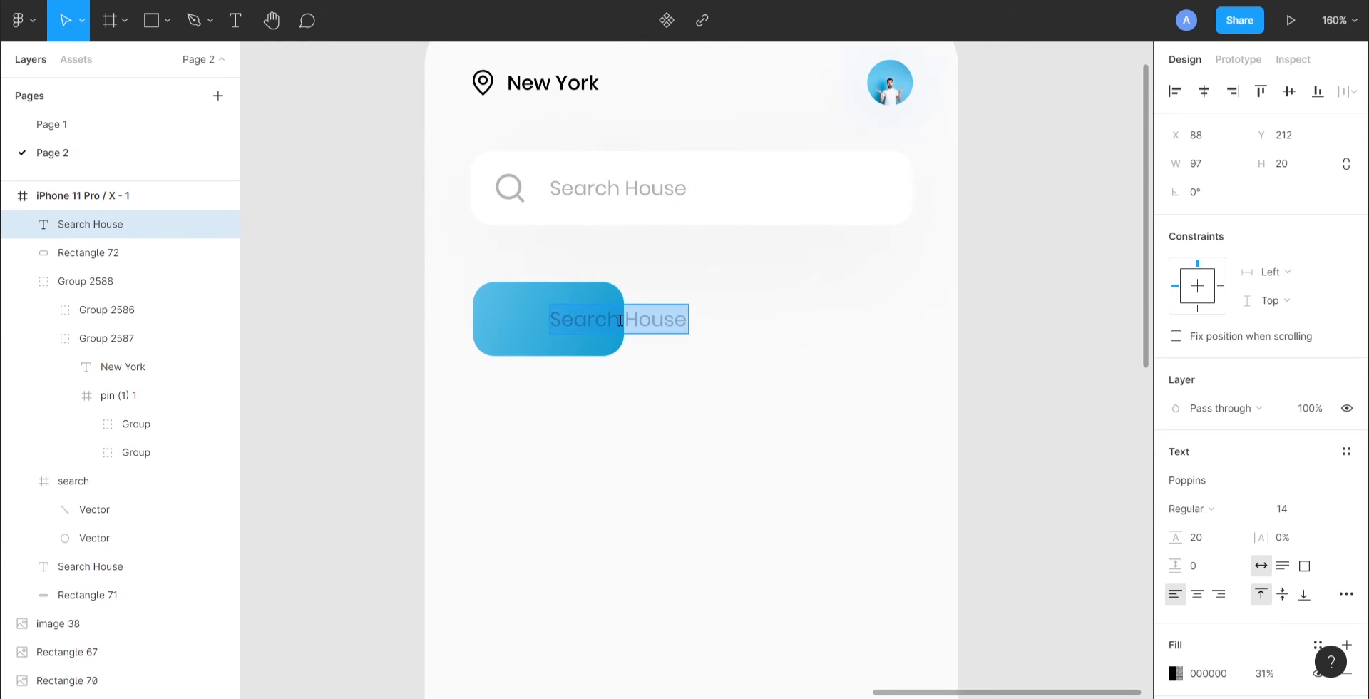
text(hOUS)
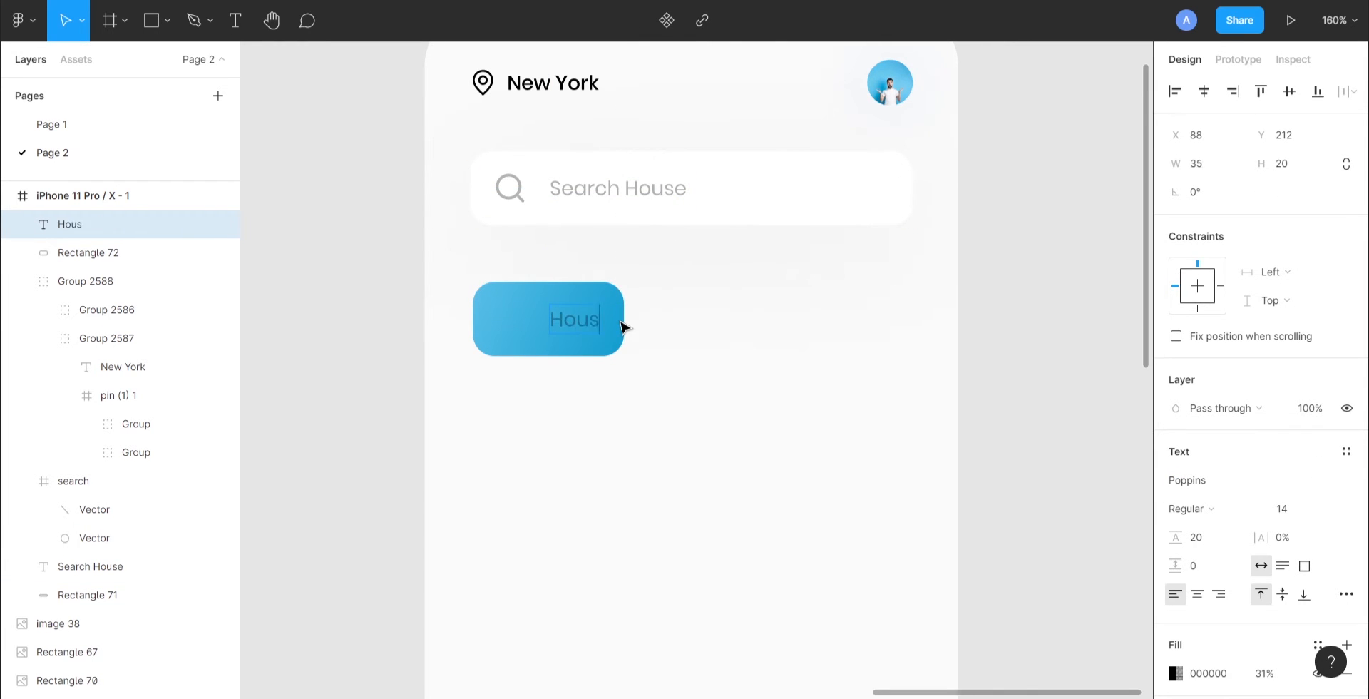
click(675, 305)
Set the House label's color to FFFFFF at 100% opacity
scroll(1190, 416, down, 3)
click(1178, 497)
drag(986, 360, 852, 128)
click(1284, 502)
text(1)
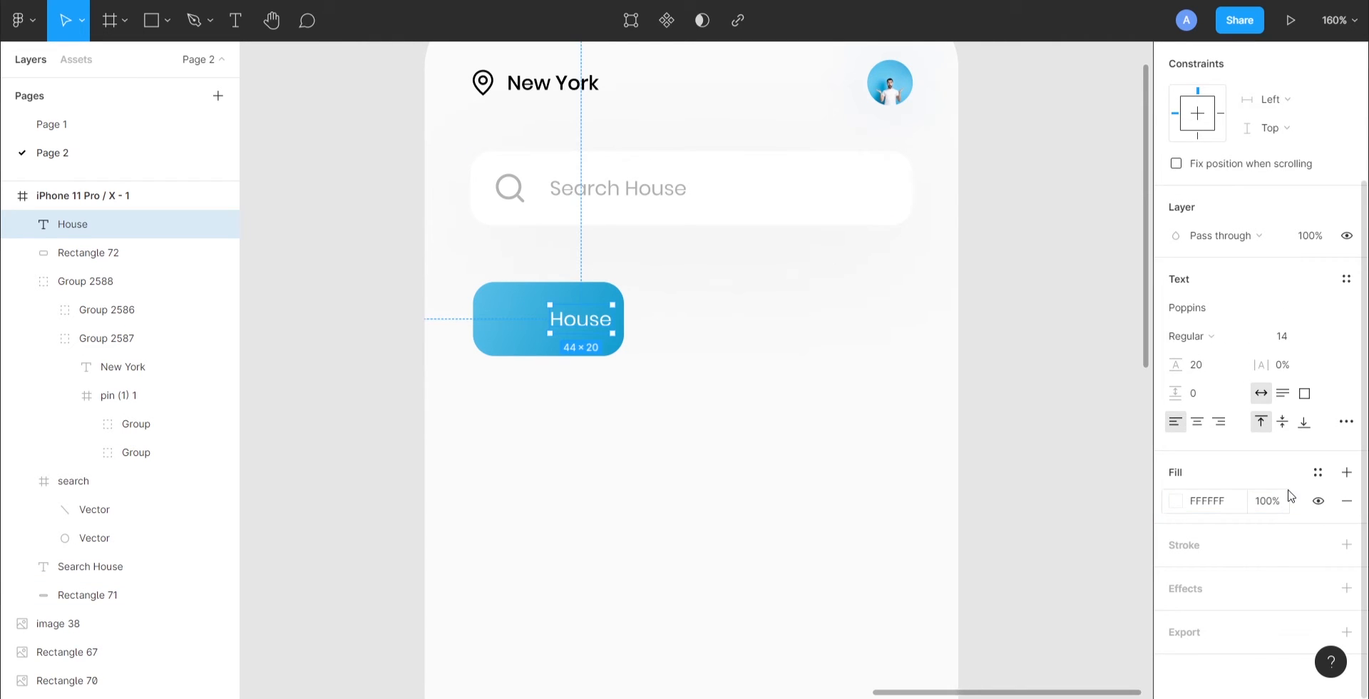
click(1014, 360)
Cut the 16 by 16 px house icon from above the house photos and paste it into the phone frame
scroll(998, 362, left, 18)
click(369, 235)
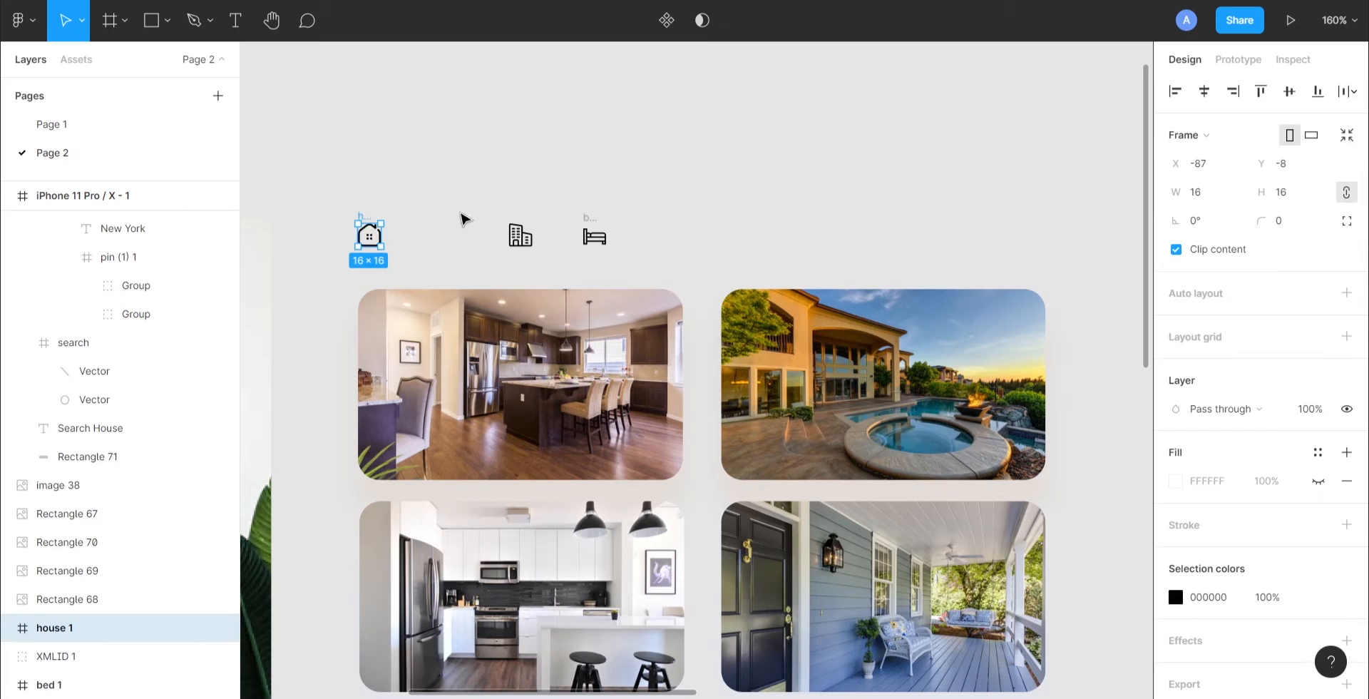
key(ctrl+x)
scroll(877, 227, right, 18)
click(776, 318)
key(ctrl+v)
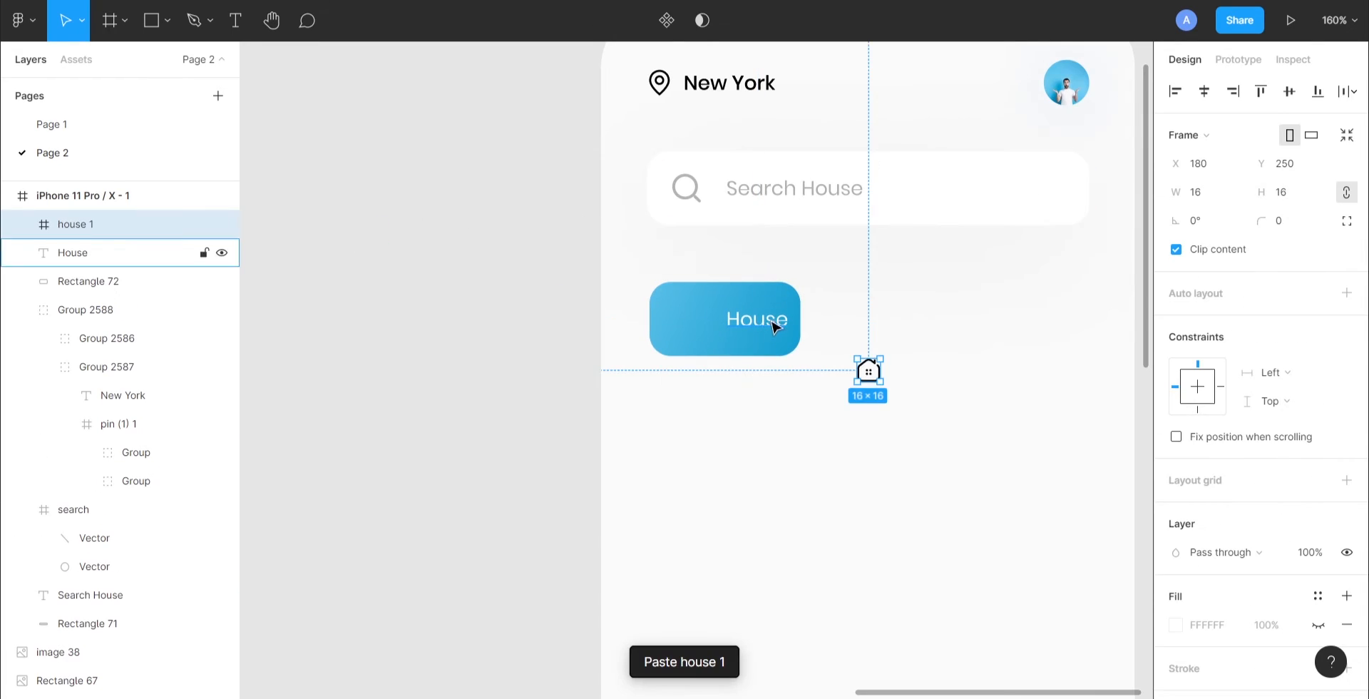
Place the house icon inside the gradient button, left of the House label, at about X 51, Y 214
drag(874, 372, 697, 322)
scroll(738, 357, up, 5)
key(Left)
key(Left)
key(Left)
key(Left)
key(Left)
key(Left)
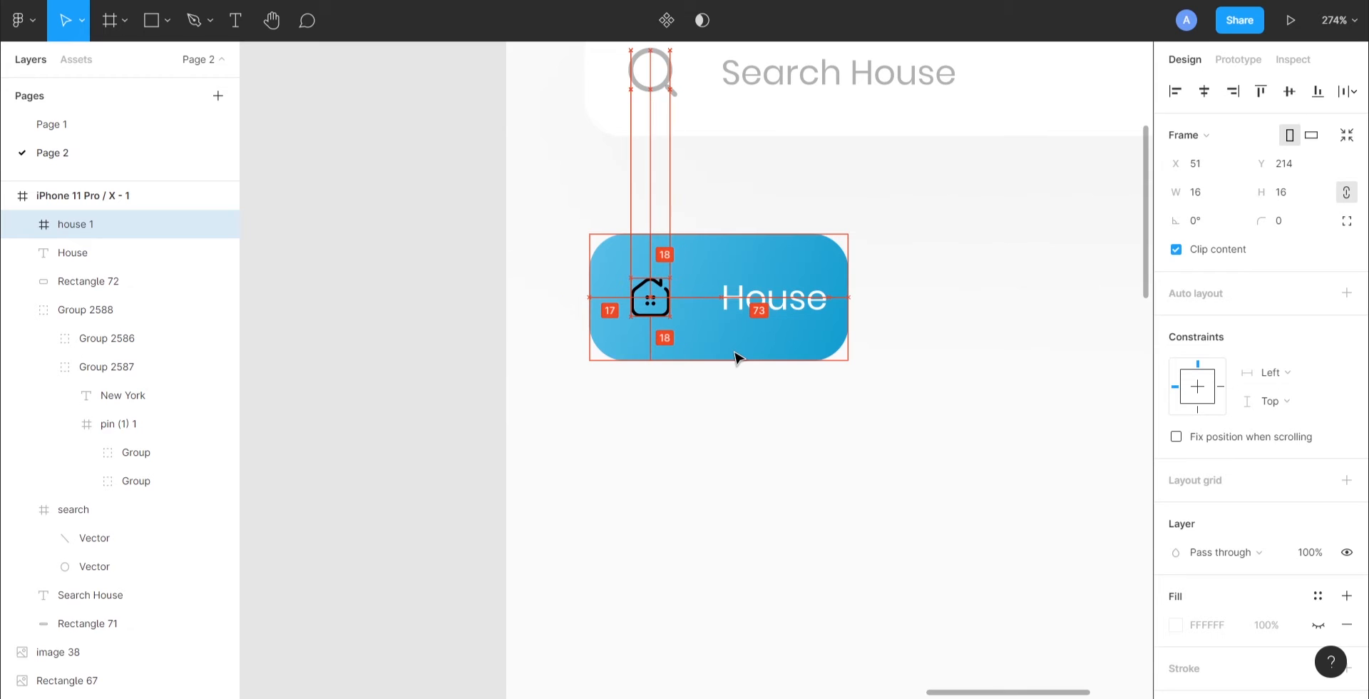
Move the House label closer to the house icon, to X 74, Y 212
click(775, 307)
drag(777, 306, 755, 305)
key(alt)
key(Left)
key(Left)
key(Left)
key(Left)
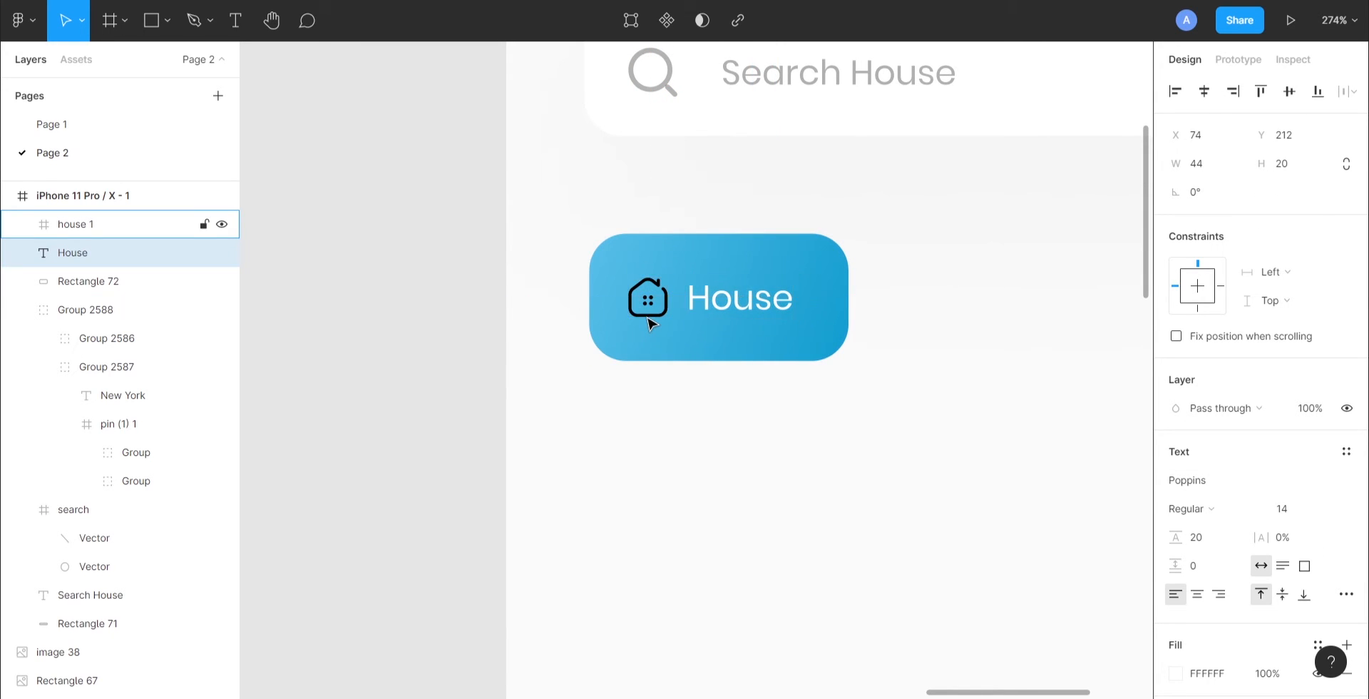
Recolor the house icon on the gradient button to white
click(651, 312)
scroll(1173, 389, down, 3)
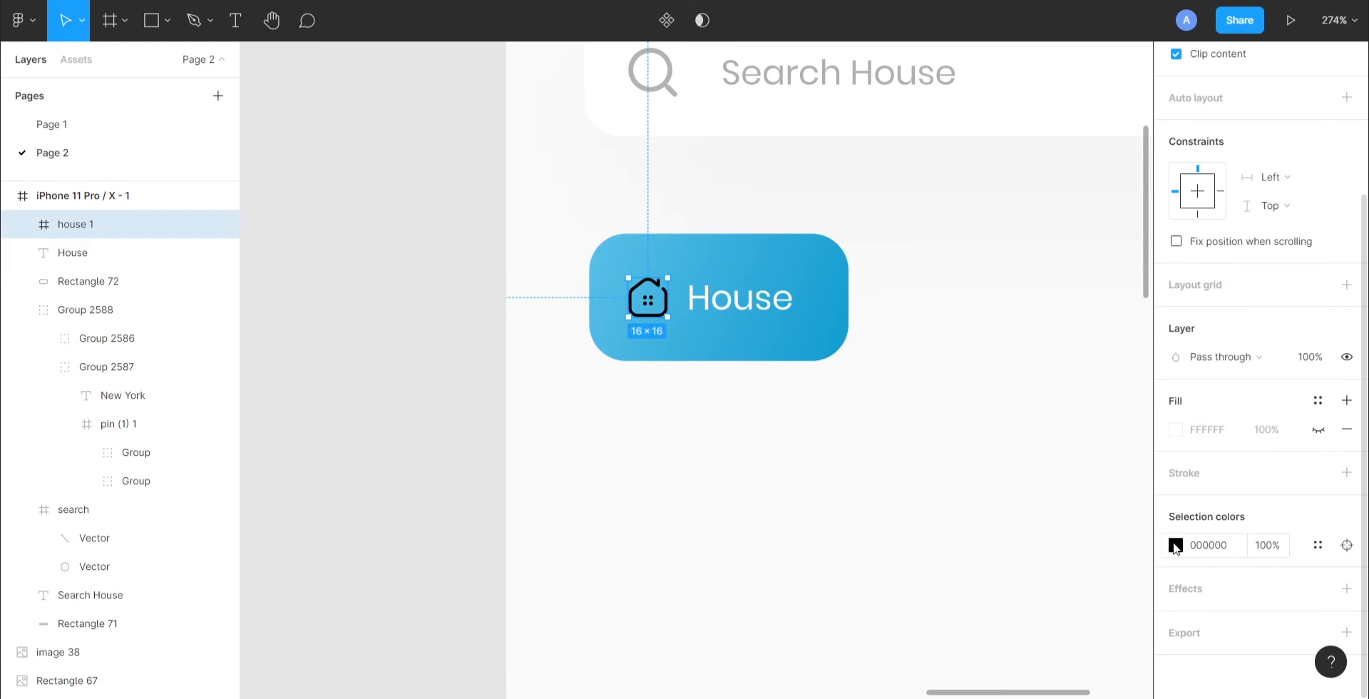
click(1174, 545)
drag(1034, 370, 825, 114)
Group the house icon with the House label and center the group horizontally and vertically on the gradient rectangle
shift+click(748, 297)
scroll(1287, 97, up, 3)
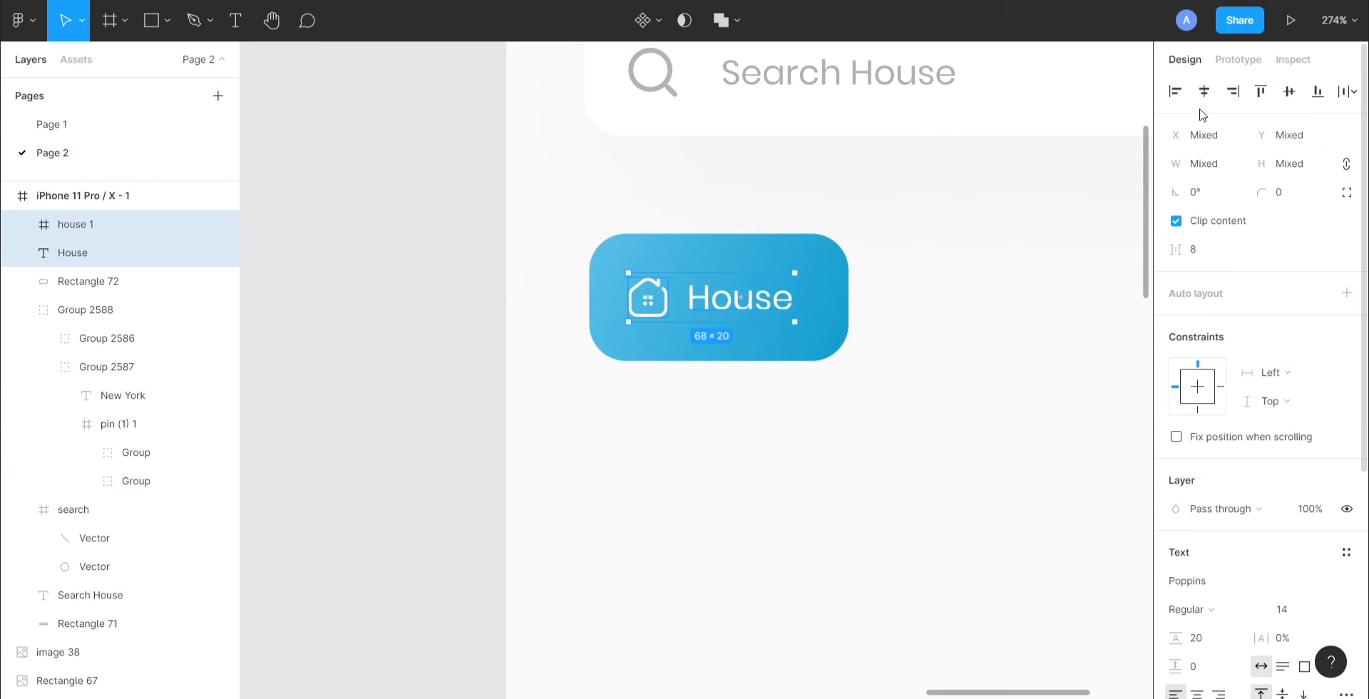
key(ctrl+g)
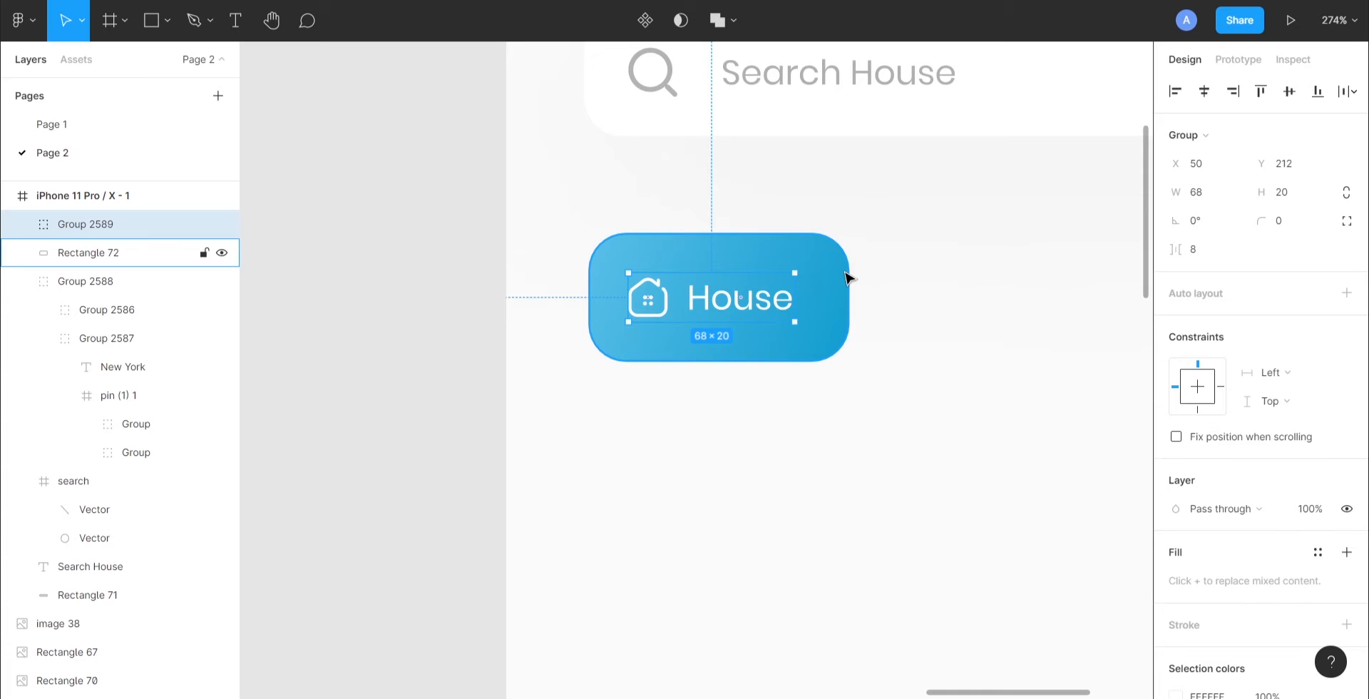
shift+click(843, 280)
click(1204, 91)
click(1289, 91)
click(924, 297)
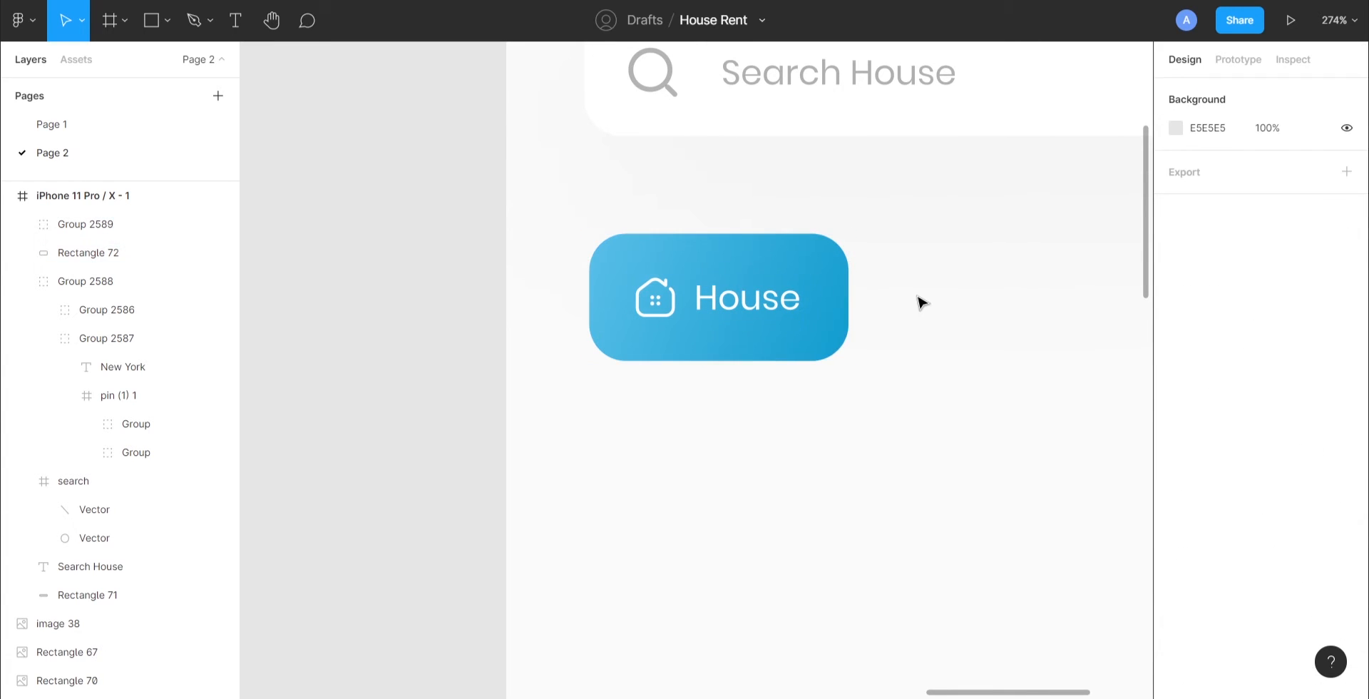
Duplicate the gradient rectangle and place the copy to the right of the House button at X 152, Y 196
scroll(921, 302, right, 3)
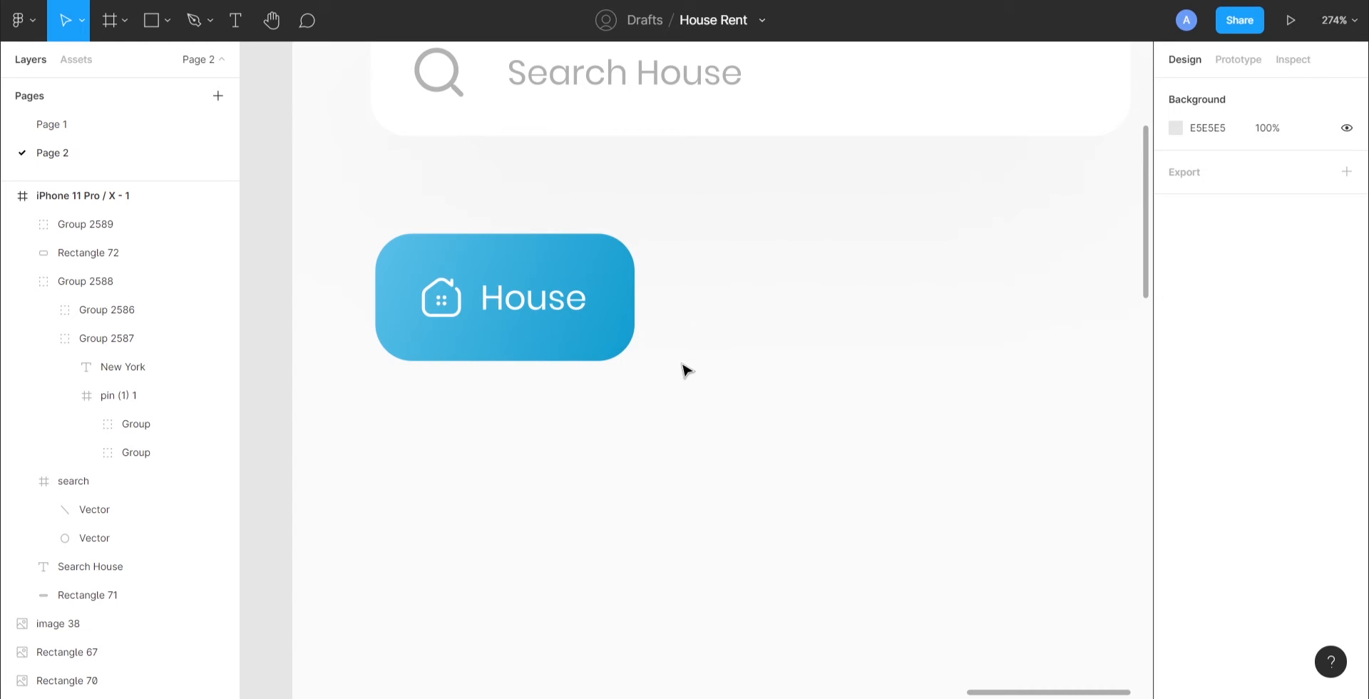
key(ctrl+v)
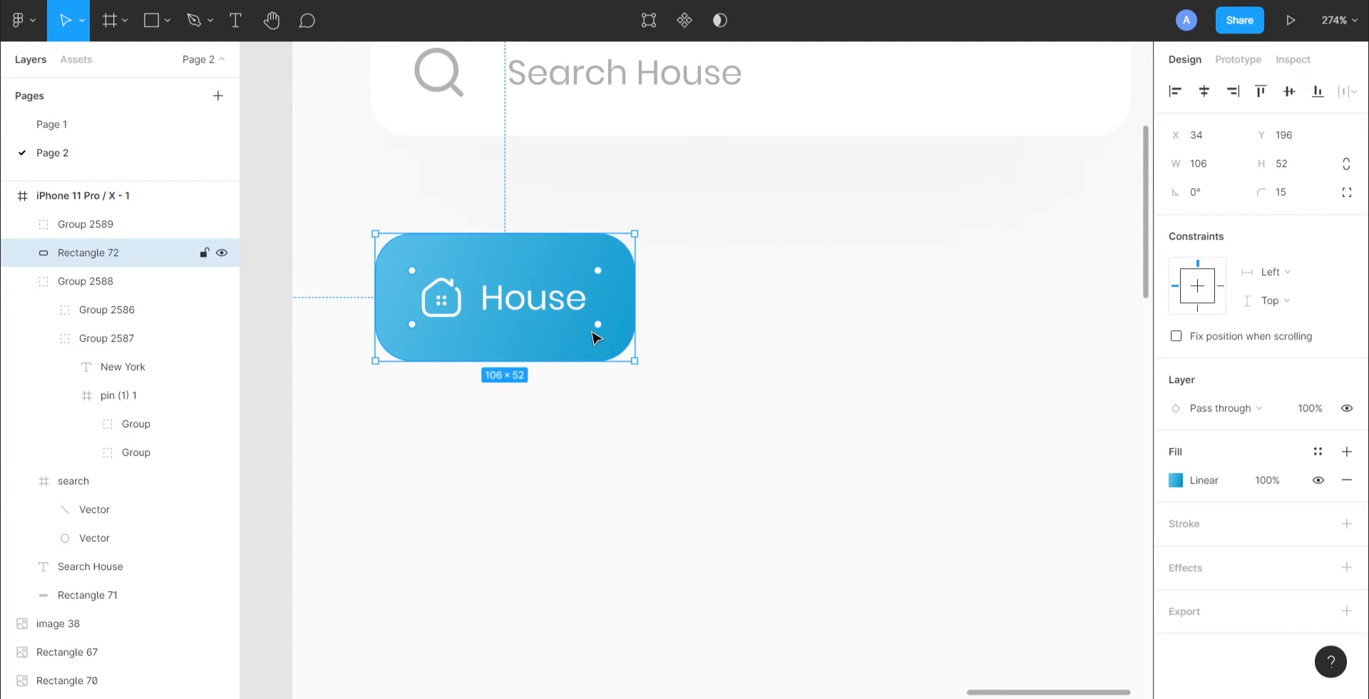
drag(508, 353, 787, 299)
key(alt+Left)
key(alt+Left)
key(alt+Left)
key(alt+Left)
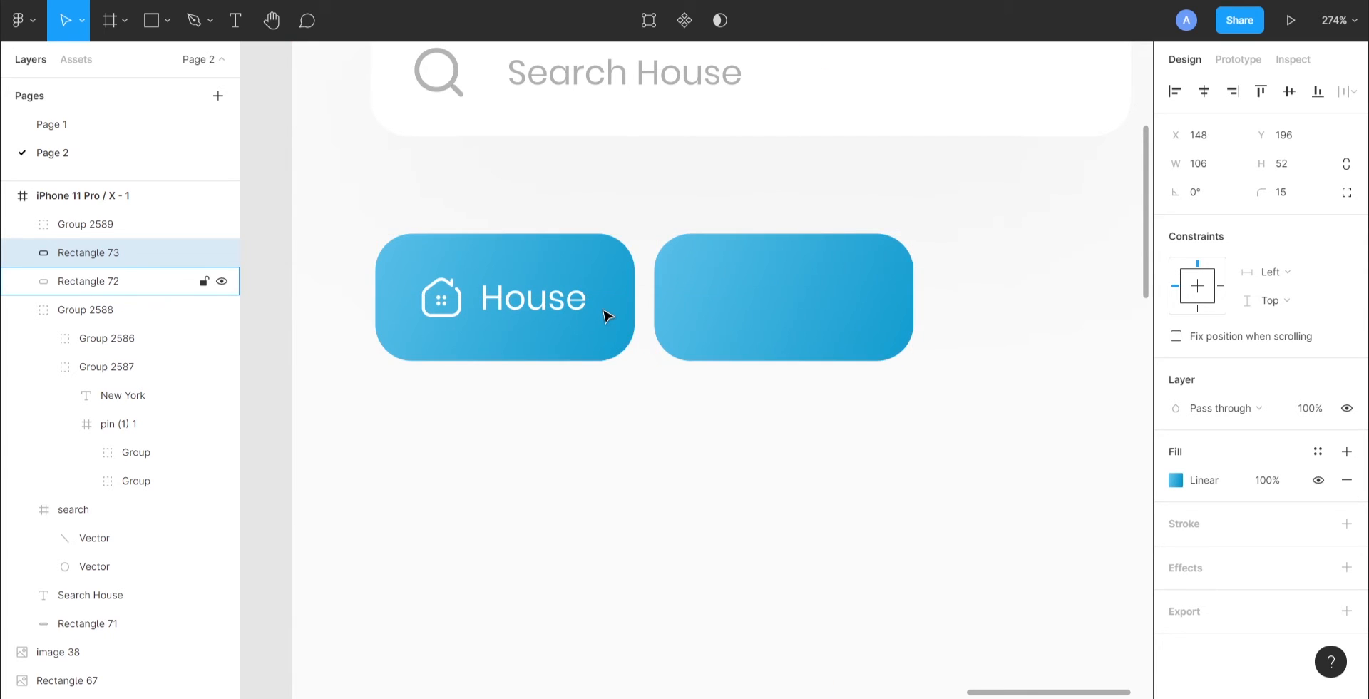
key(alt+Right)
key(alt+Right)
key(alt+Right)
key(alt+Right)
Change both gradient stops of the copied rectangle to white, FFFFFF
double_click(577, 316)
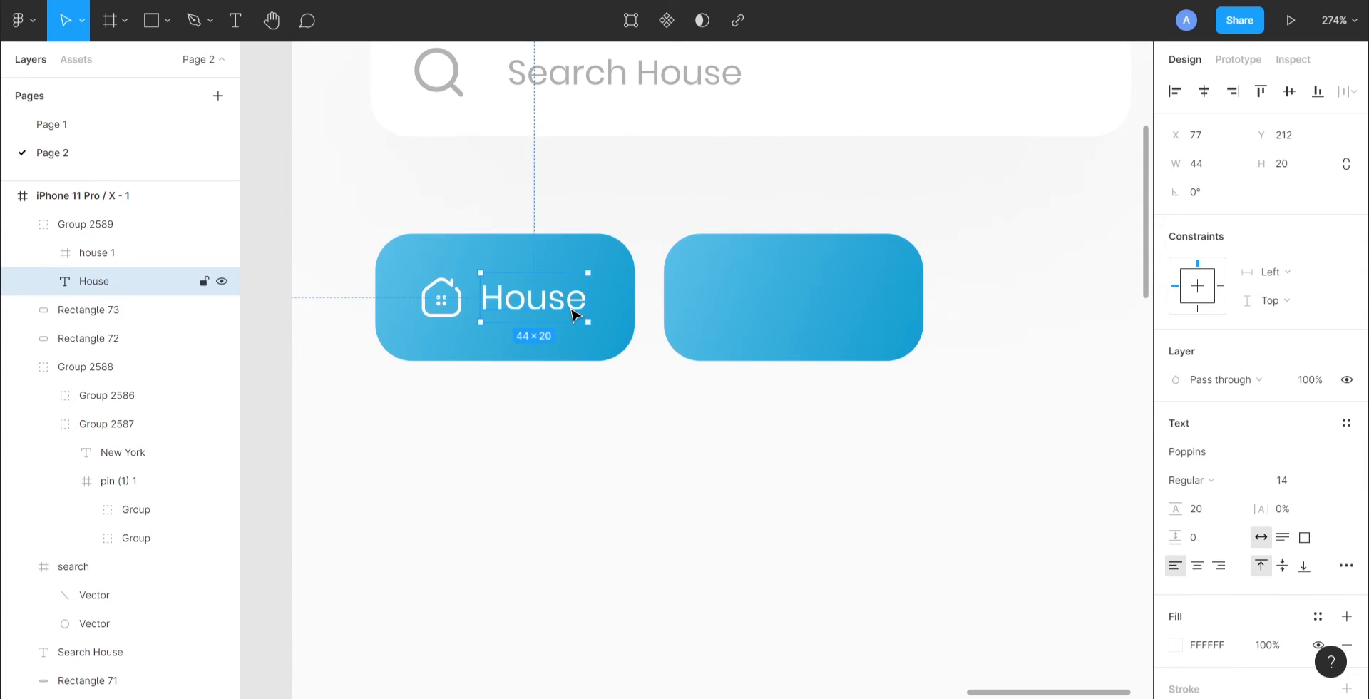
click(808, 307)
click(1175, 479)
drag(948, 285, 919, 264)
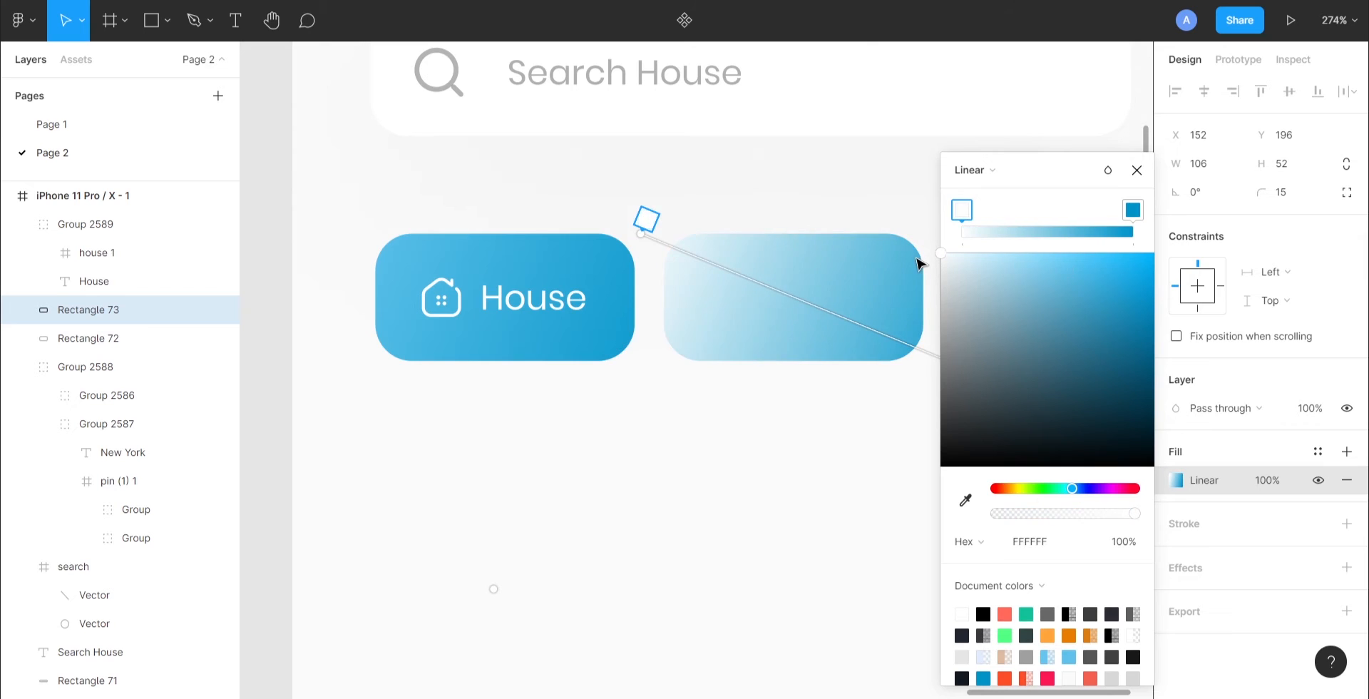
click(1132, 209)
drag(991, 285, 904, 258)
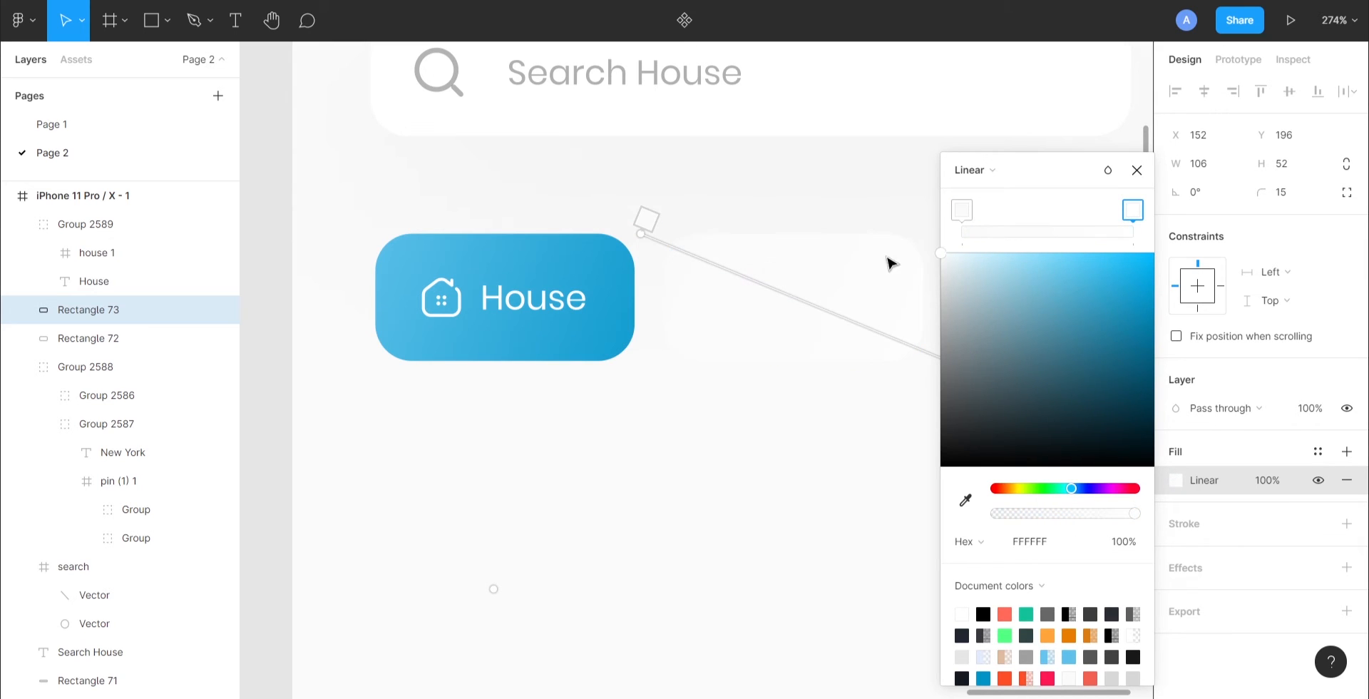
click(862, 280)
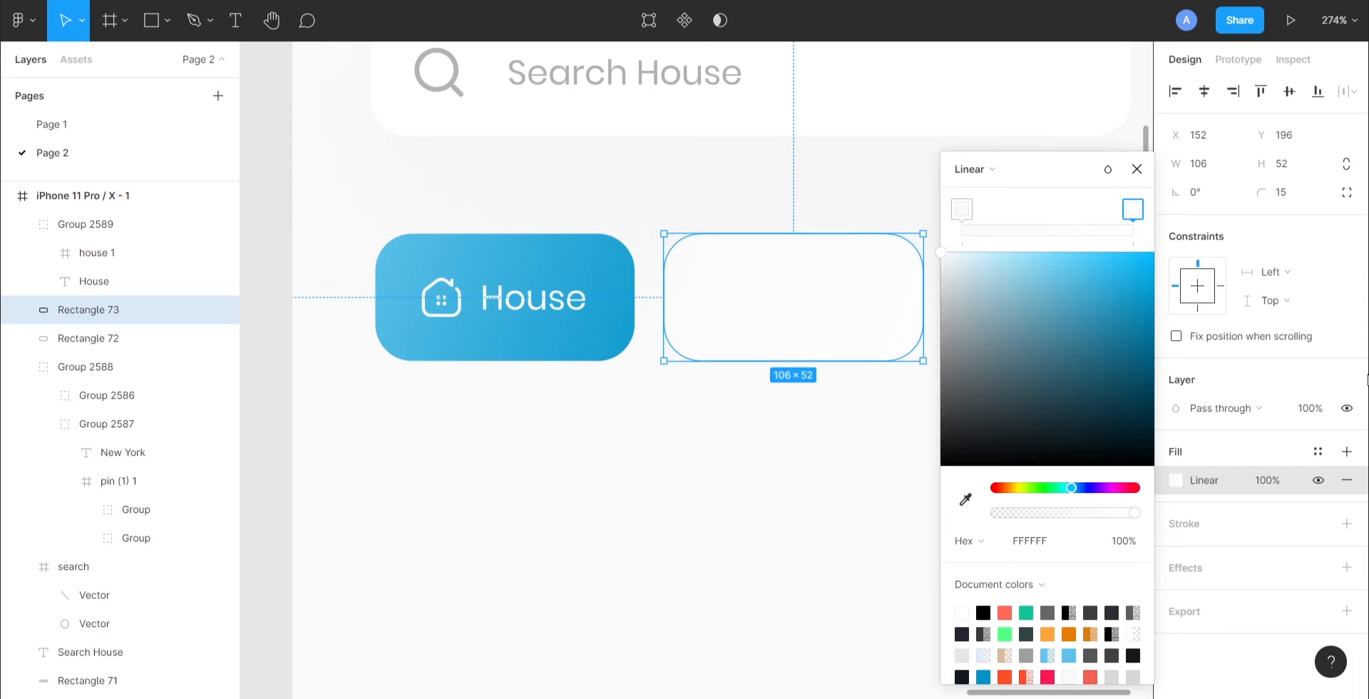
click(810, 452)
Add a drop shadow to the white rectangle with Y offset 20, blur 50 and 5% opacity
click(910, 342)
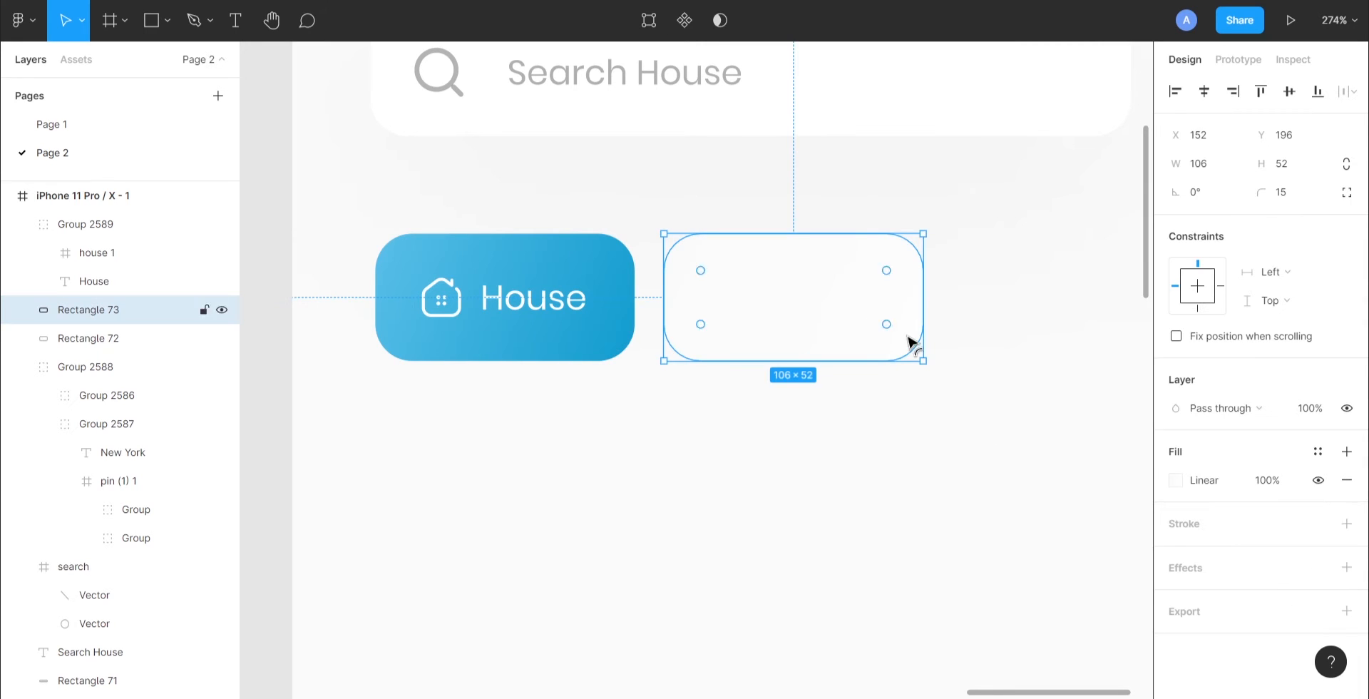
click(1346, 566)
click(1176, 596)
click(998, 635)
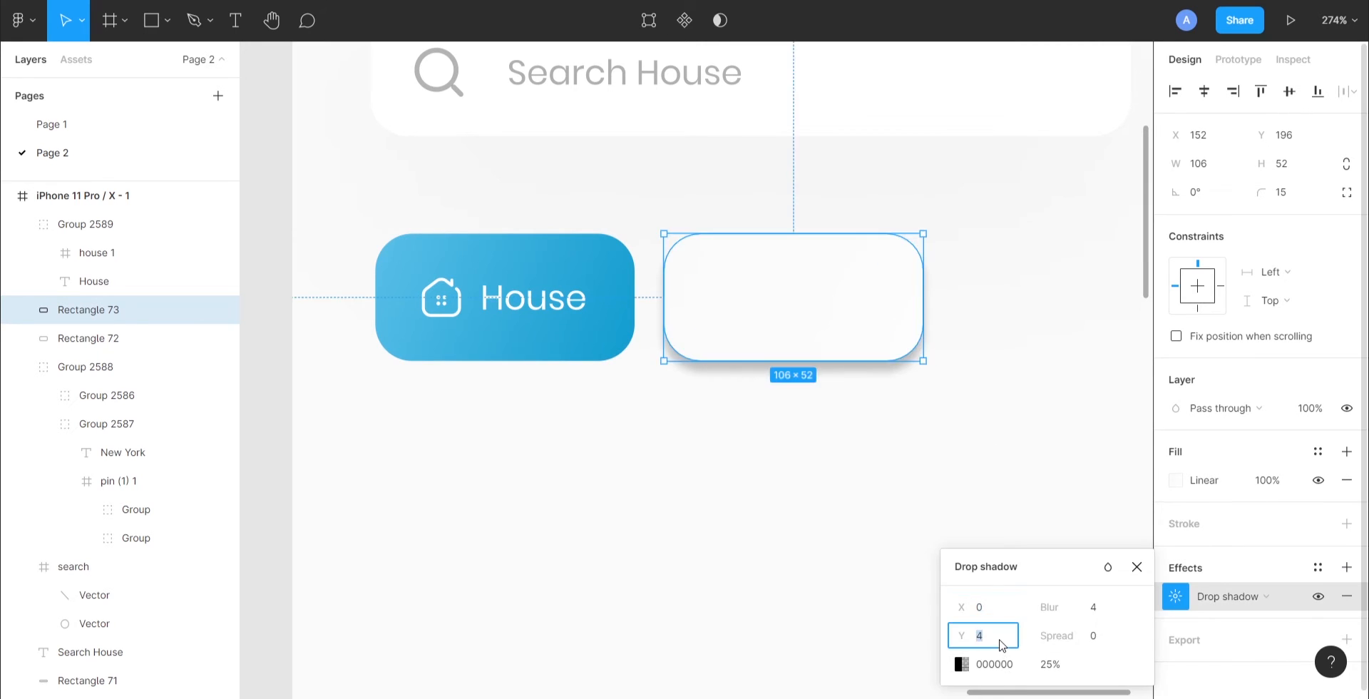
text(20)
key(Tab)
text(50)
key(Tab)
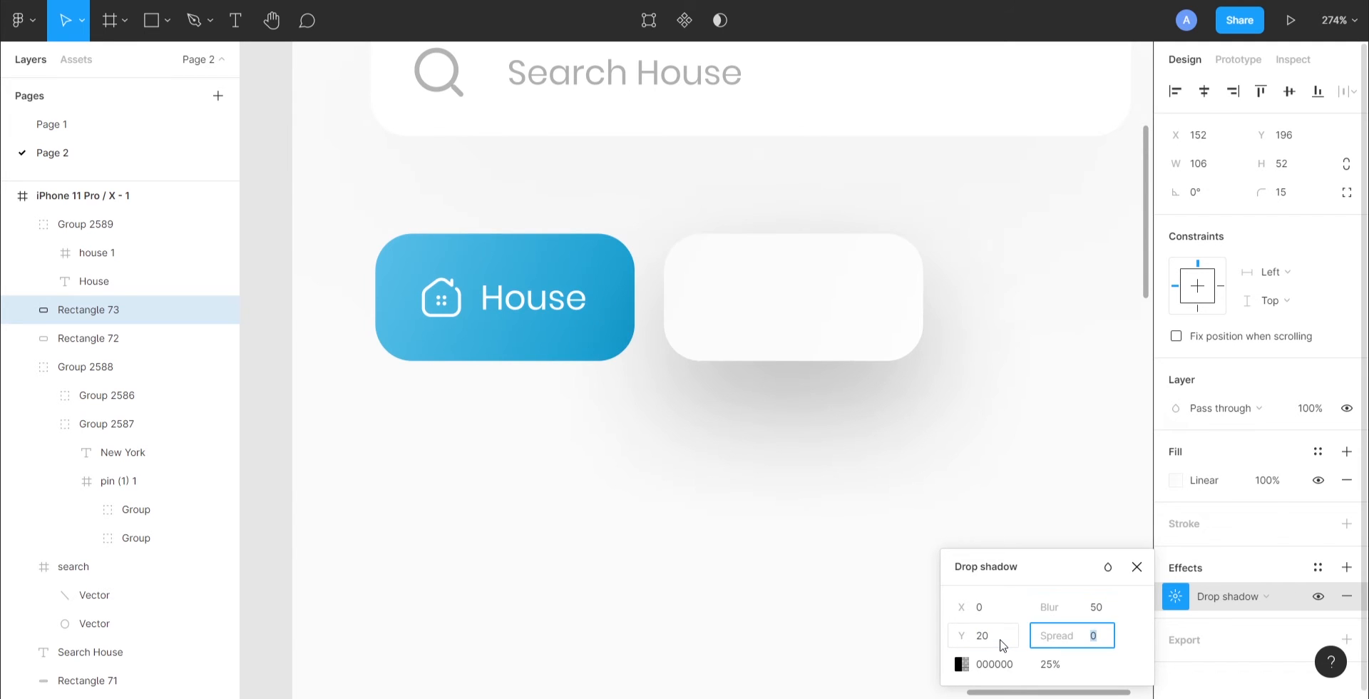
key(Tab)
text(5)
key(Return)
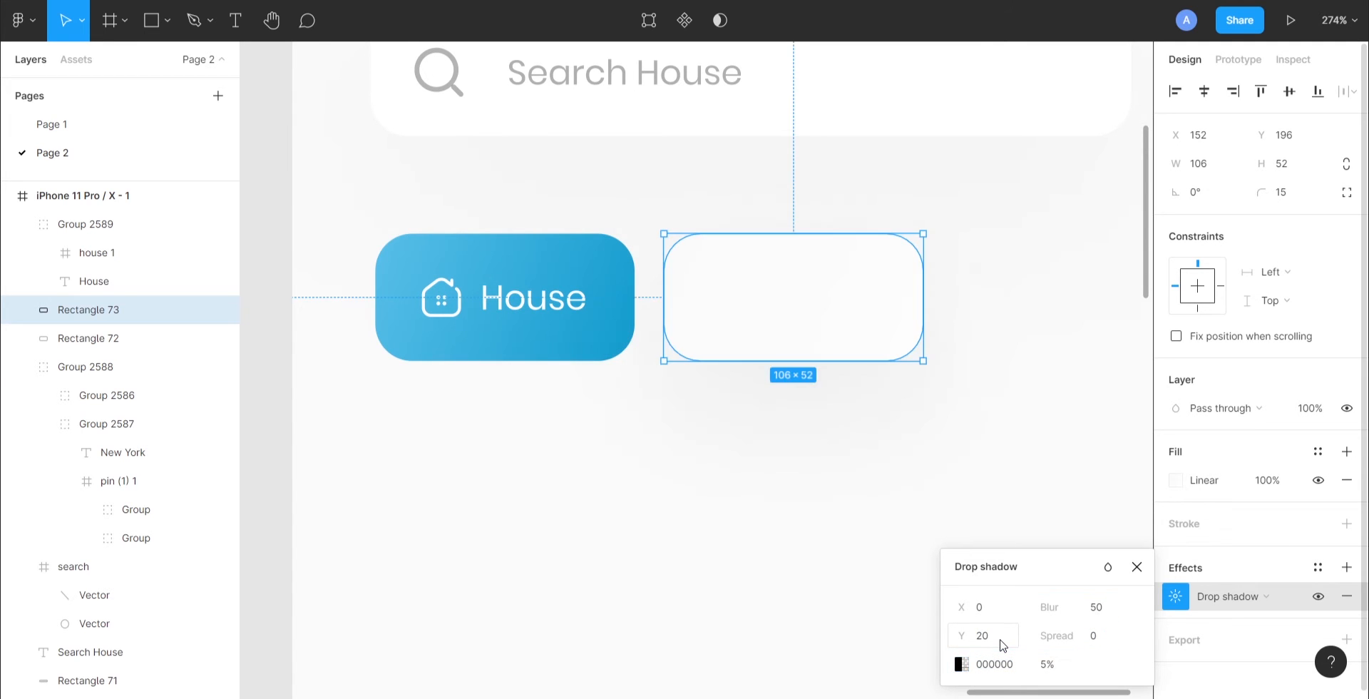
click(940, 446)
scroll(863, 422, down, 5)
scroll(913, 434, up, 1)
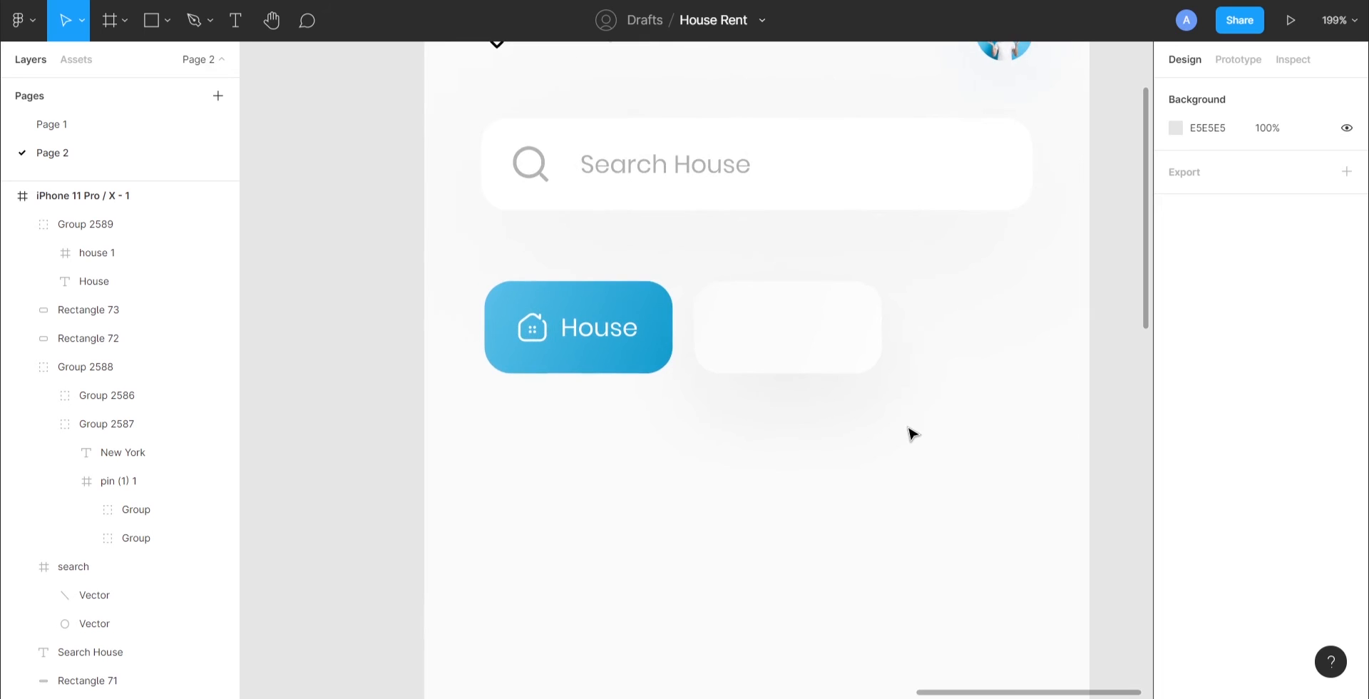
Move the white rectangle to X 156, leaving a 16 px gap beside the House button
click(803, 355)
mouse_move(645, 366)
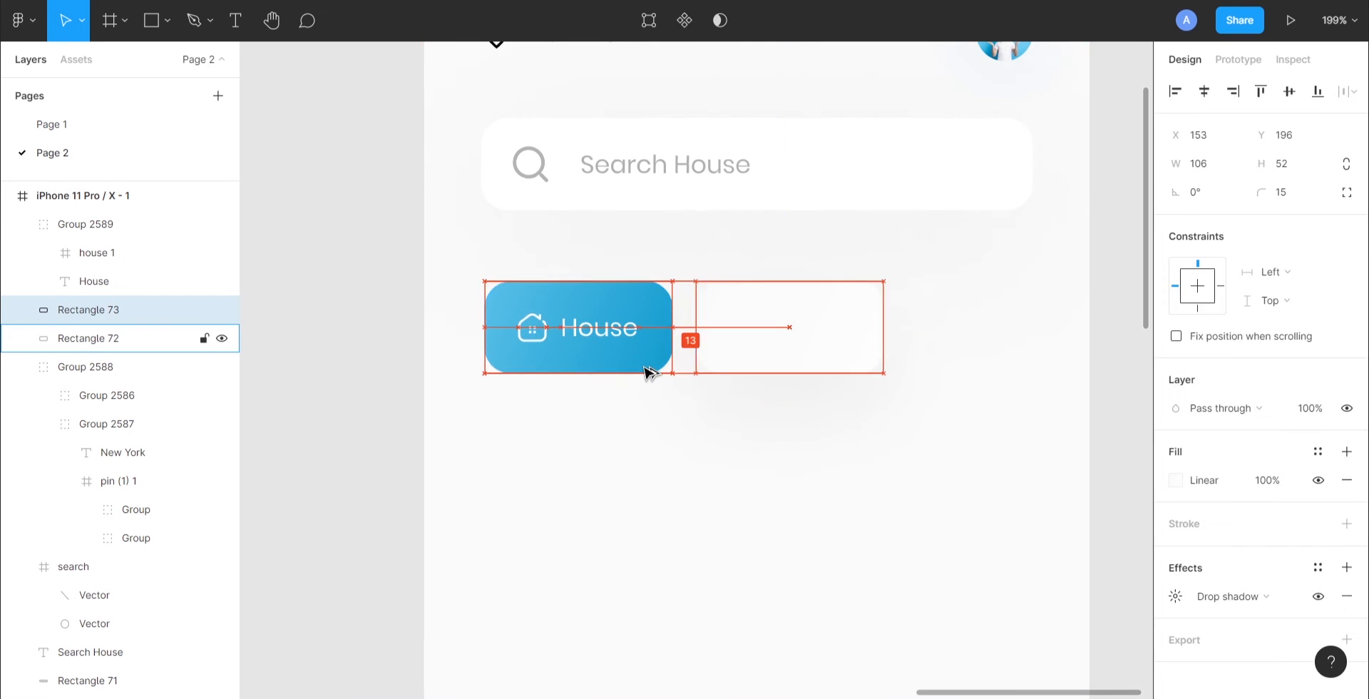
click(700, 400)
Copy the House label onto the white rectangle and set the copy's text color to 363636
ctrl+click(630, 340)
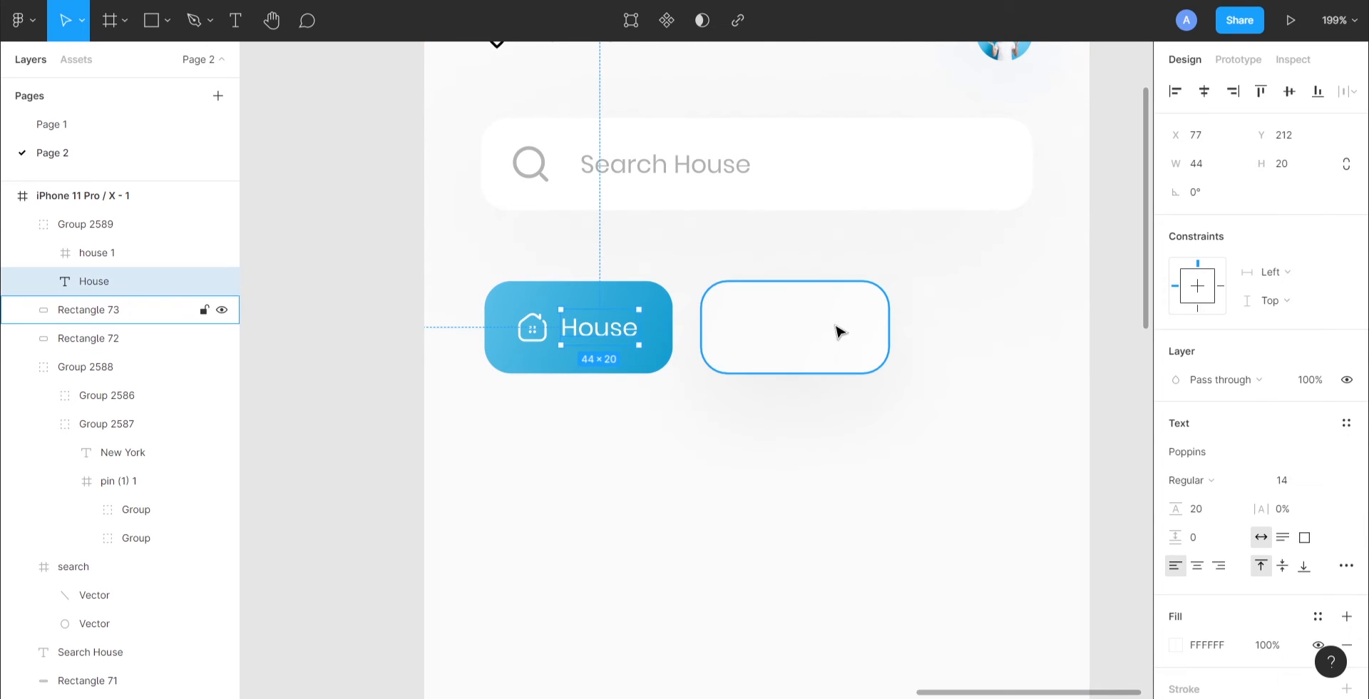
click(821, 328)
key(ctrl+v)
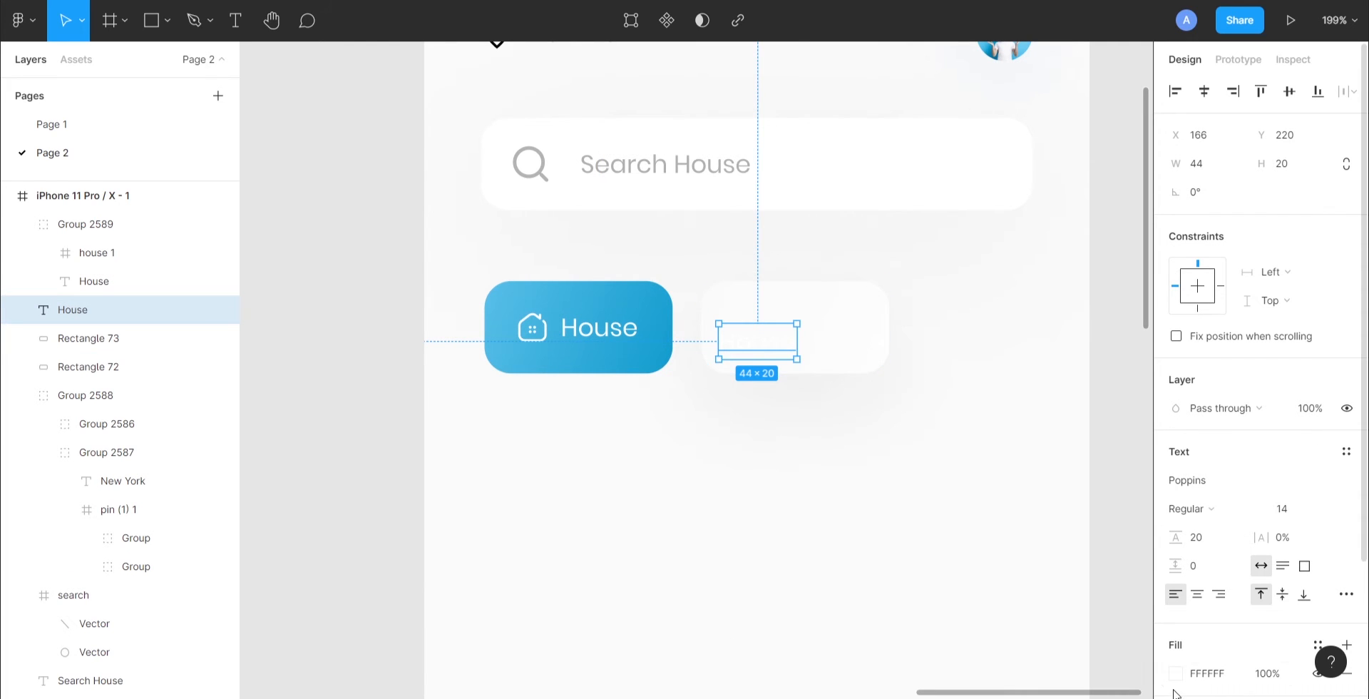
key(Return)
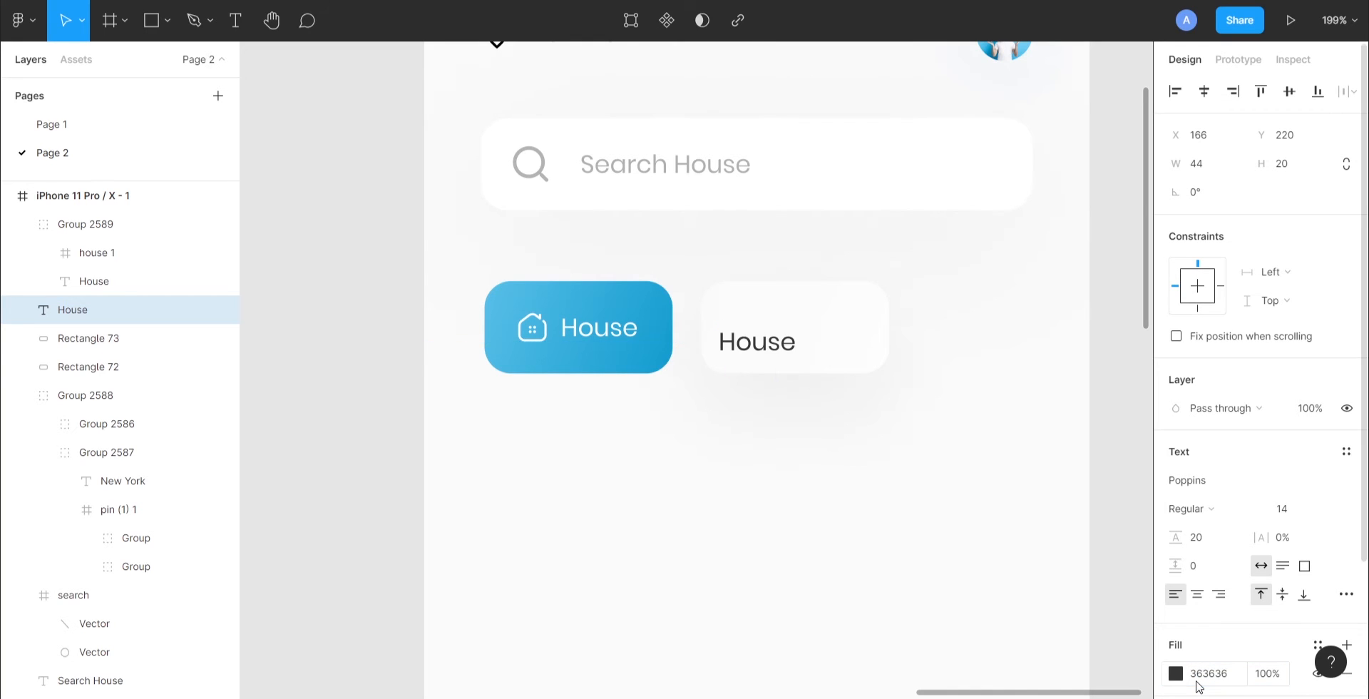
Change the copied label's text to Building and position it at X 195, Y 212 within the white rectangle
double_click(784, 348)
text(Building)
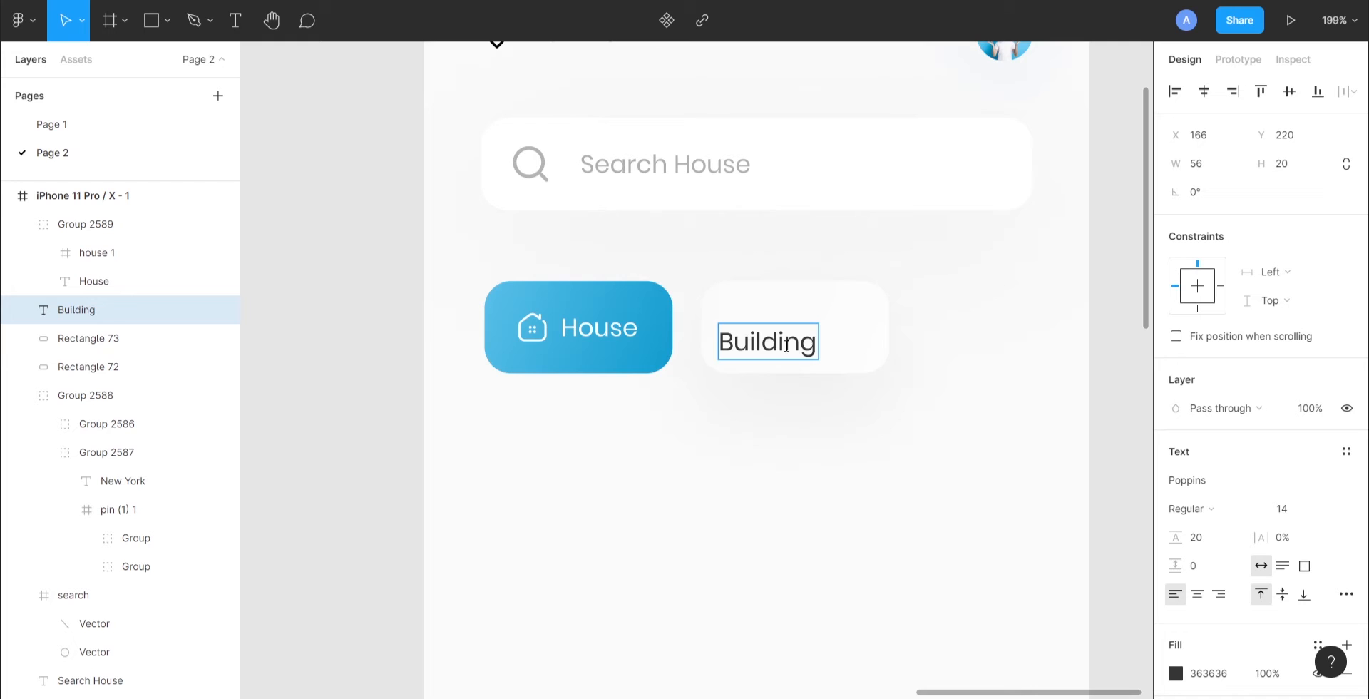
click(834, 342)
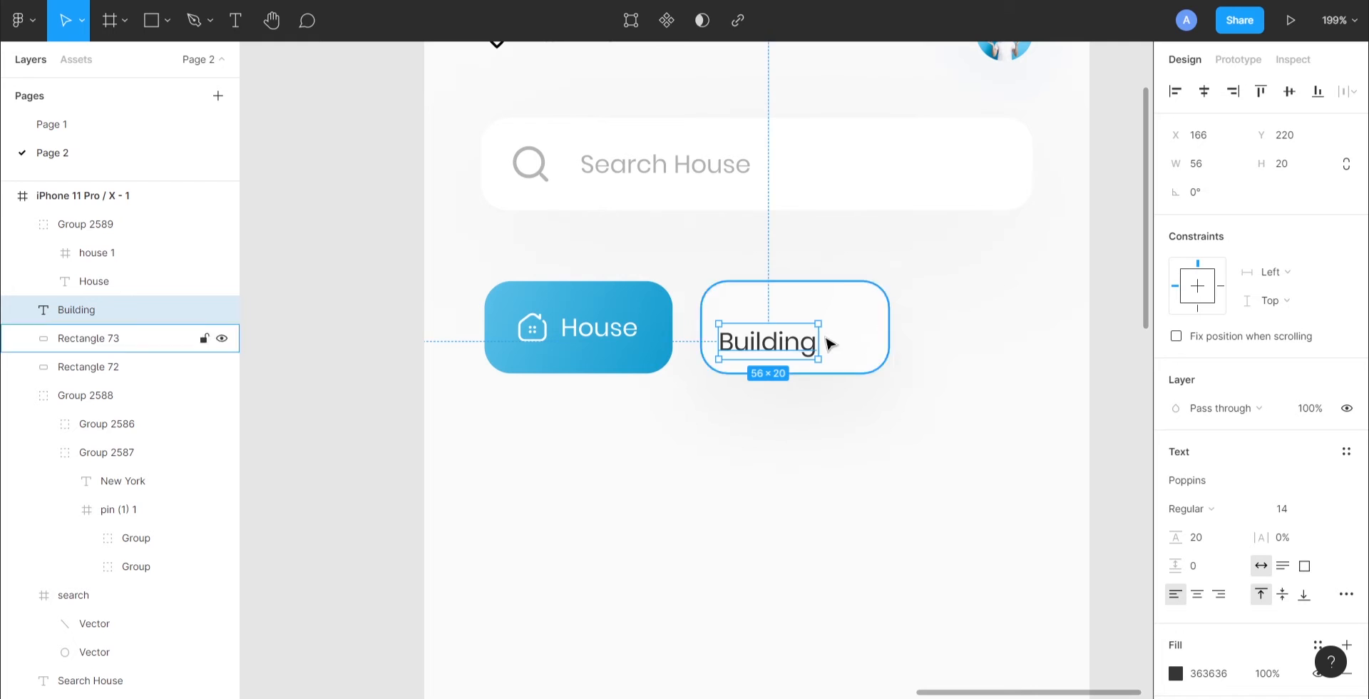
mouse_move(807, 342)
mouse_down()
mouse_move(807, 328)
mouse_move(824, 333)
mouse_up()
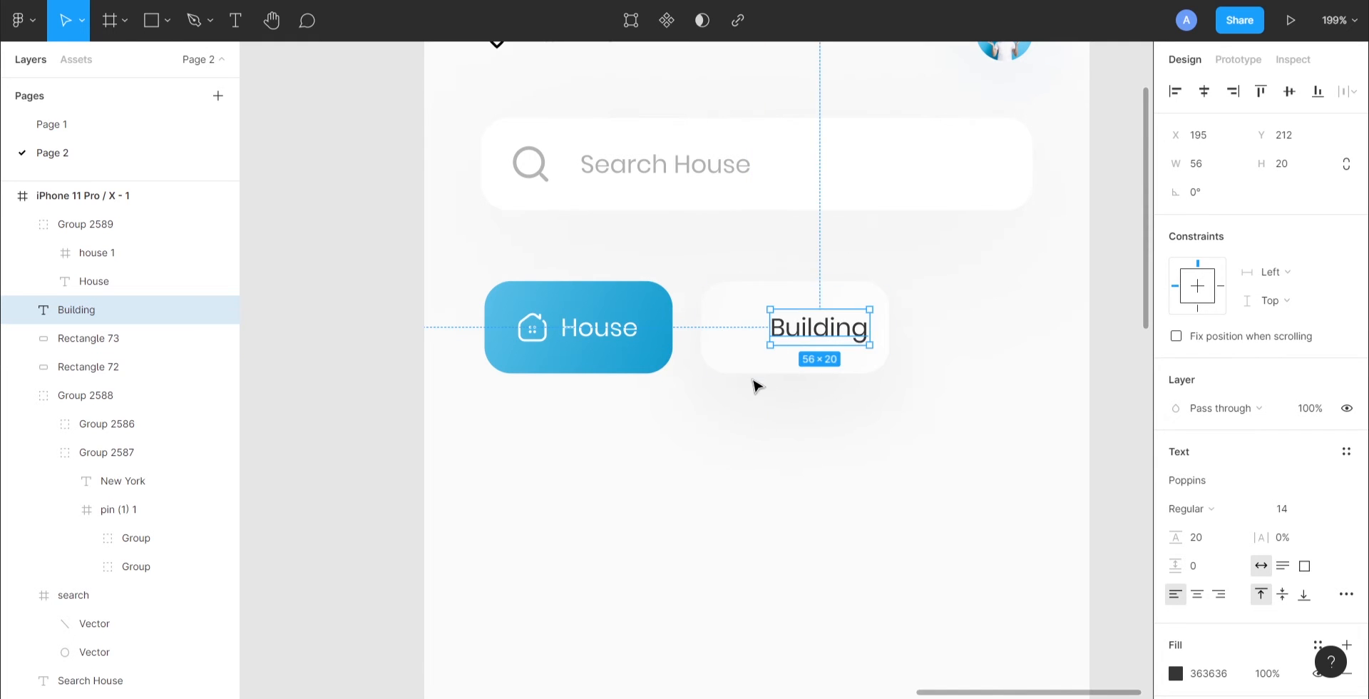
Move the building icon from above the house photos into the white rectangle, beside the Building label at X 172, Y 214
scroll(753, 379, down, 3)
scroll(753, 380, left, 12)
scroll(342, 299, left, 1)
scroll(343, 300, left, 2)
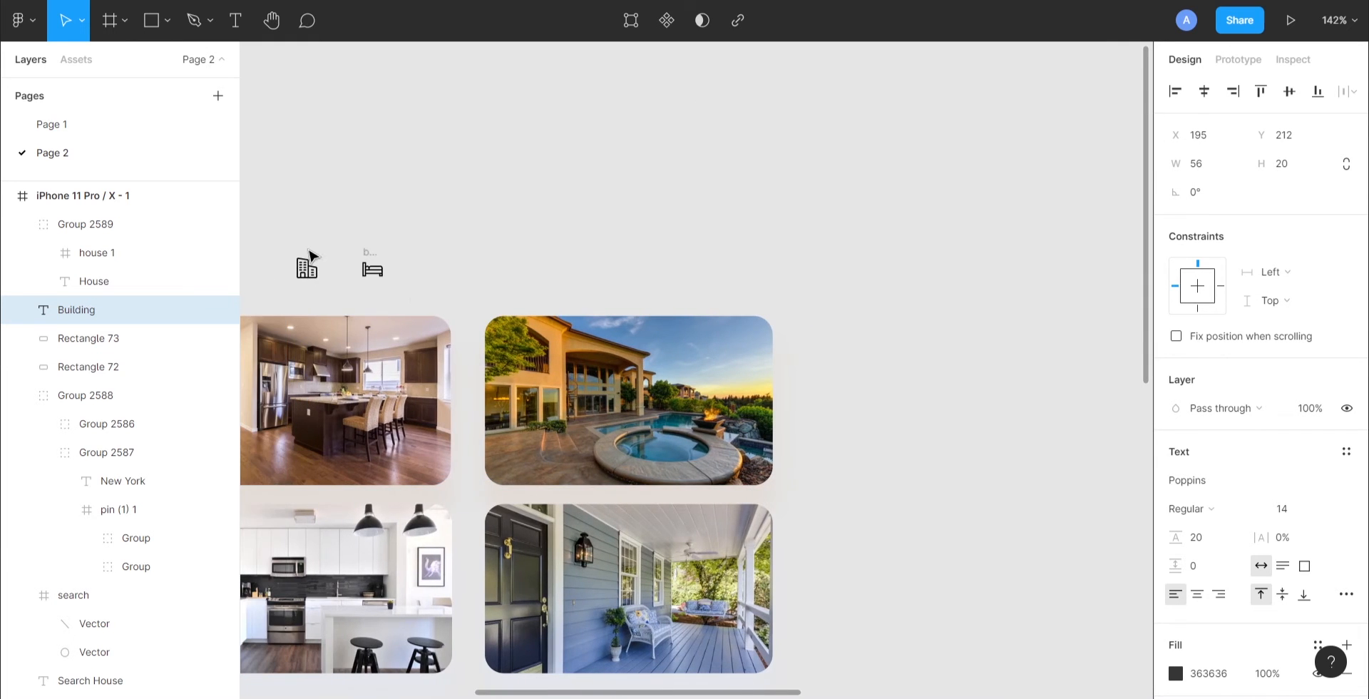
click(309, 264)
click(308, 264)
key(ctrl+x)
scroll(720, 223, right, 10)
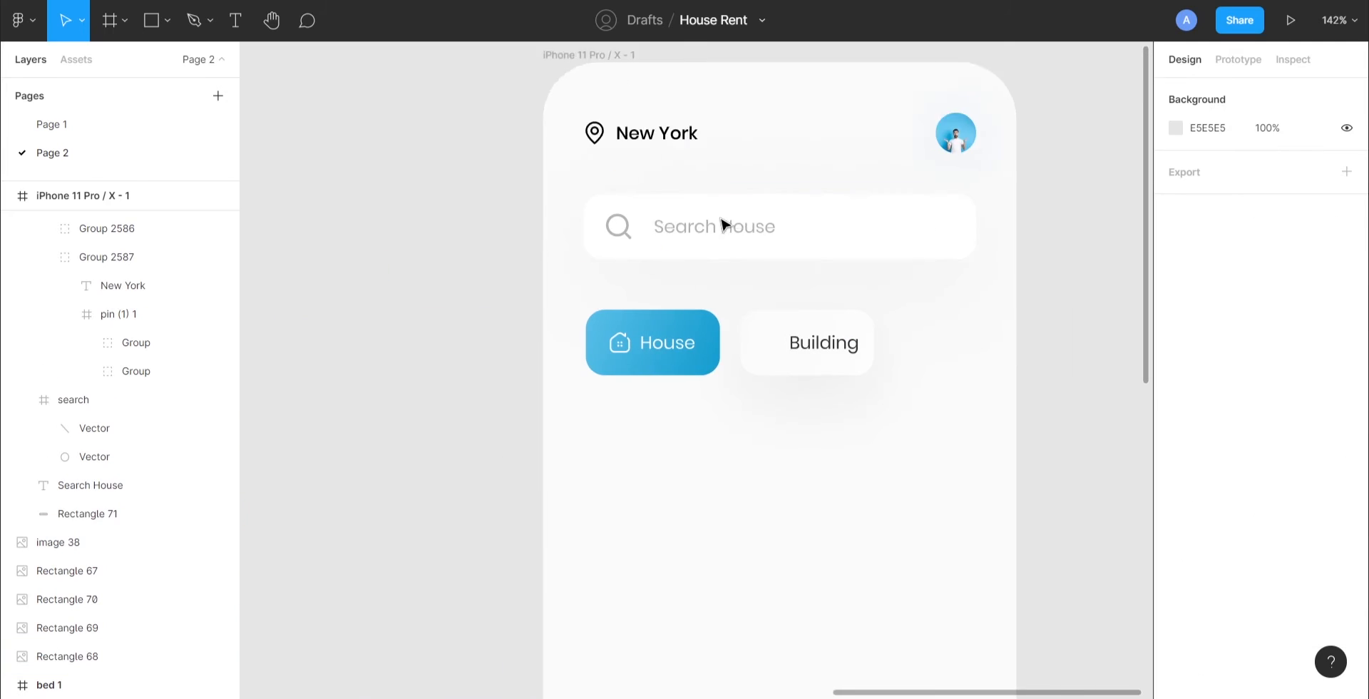
scroll(559, 366, up, 3)
click(655, 341)
key(ctrl+v)
drag(612, 371, 563, 360)
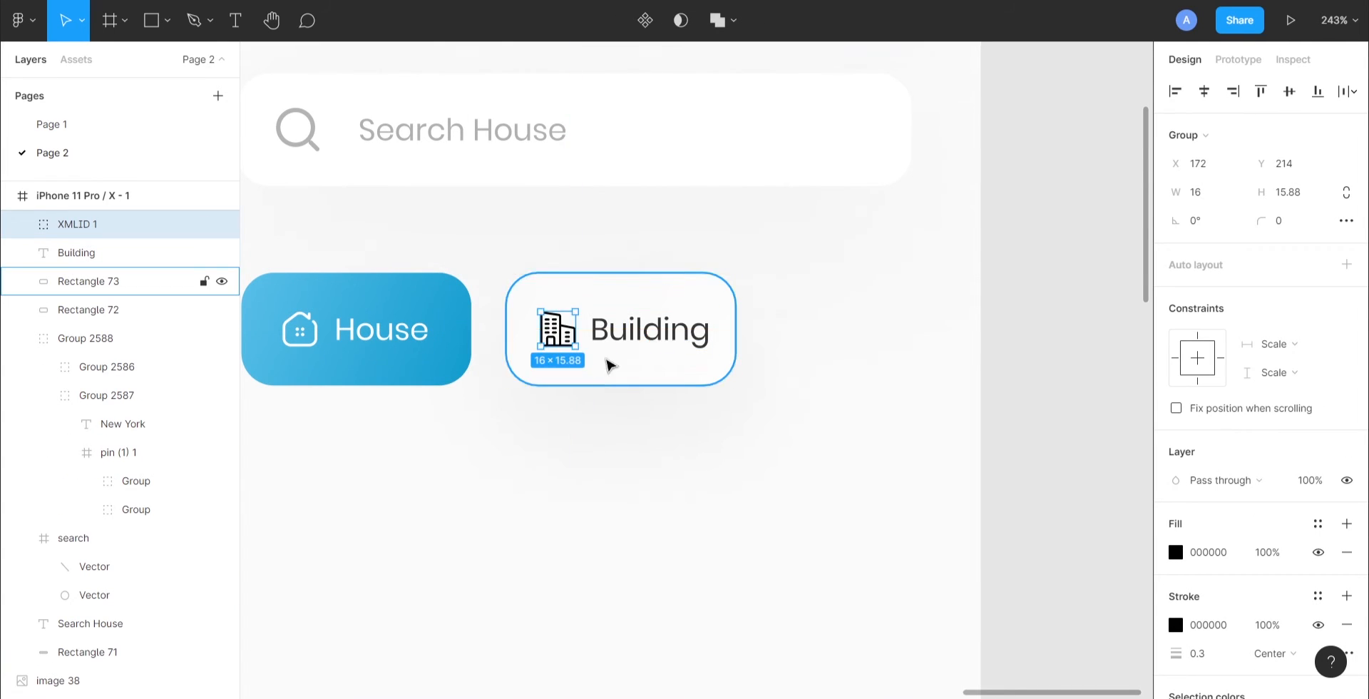
key(alt)
Recolor the building icon to 363636 and group it with the Building label
shift+click(634, 331)
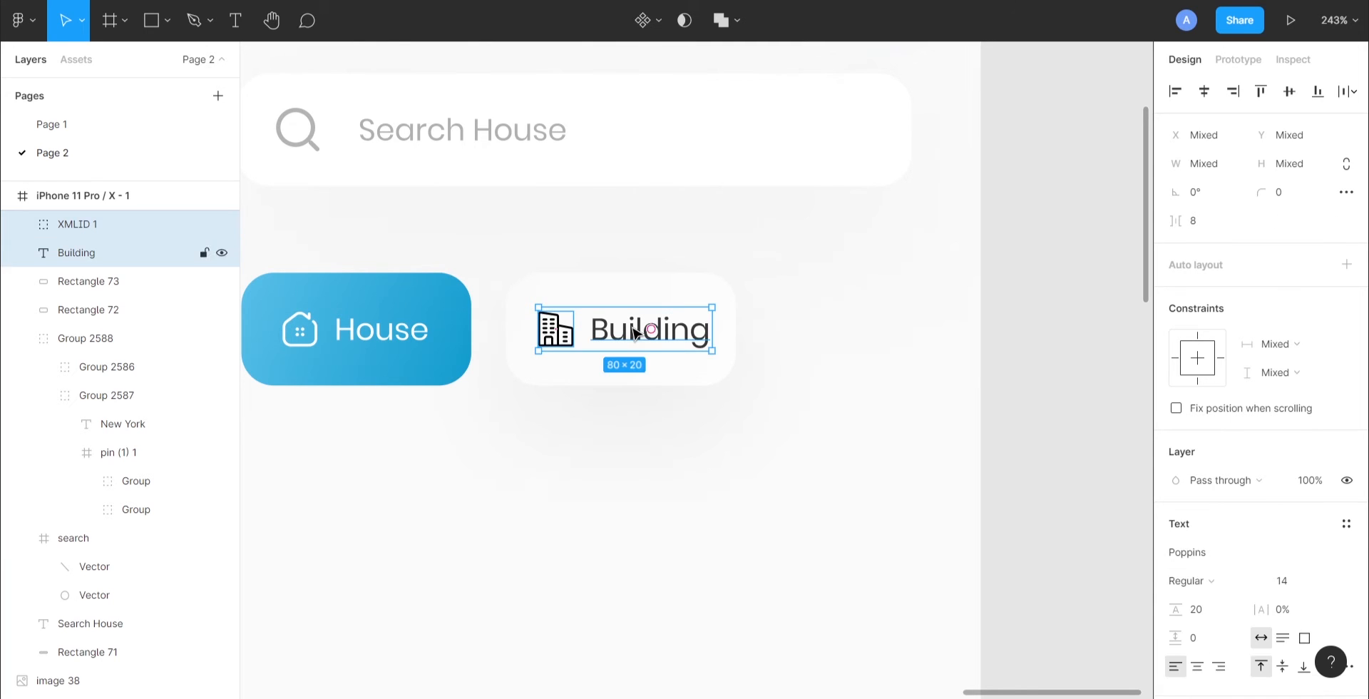
scroll(1240, 427, down, 5)
click(1208, 516)
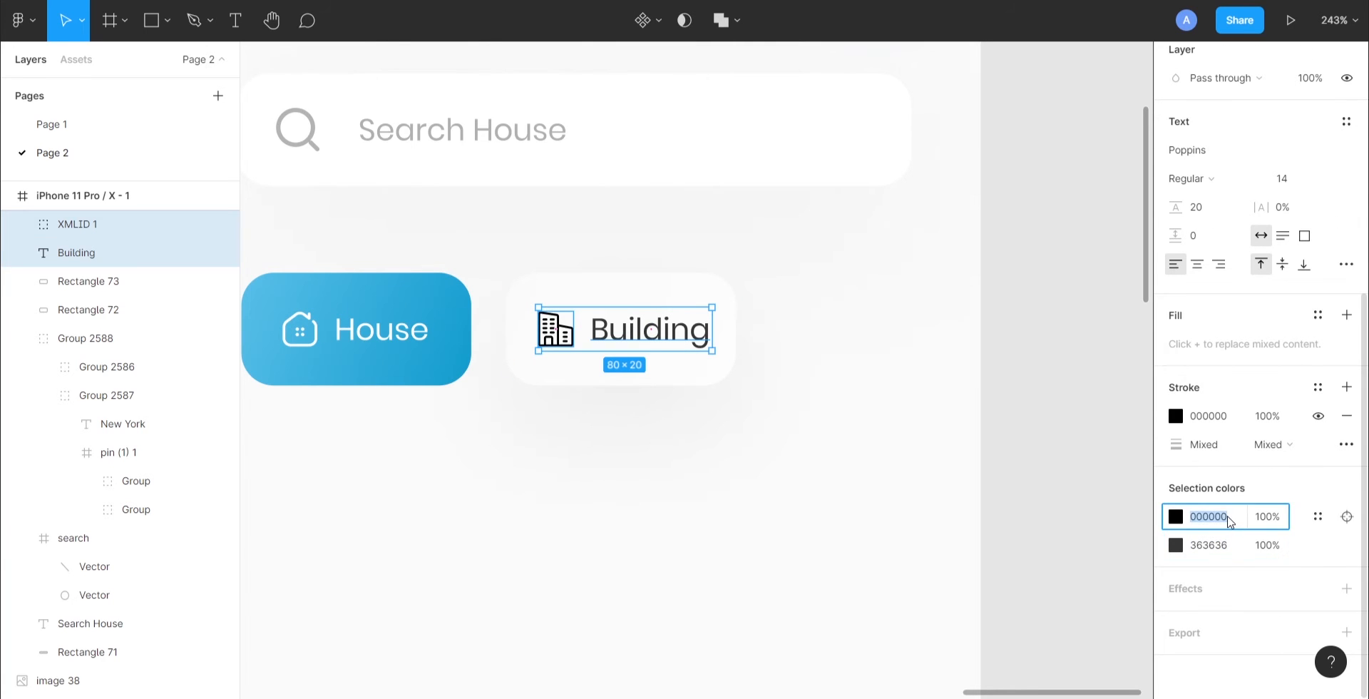
key(ctrl+v)
key(Return)
key(ctrl+g)
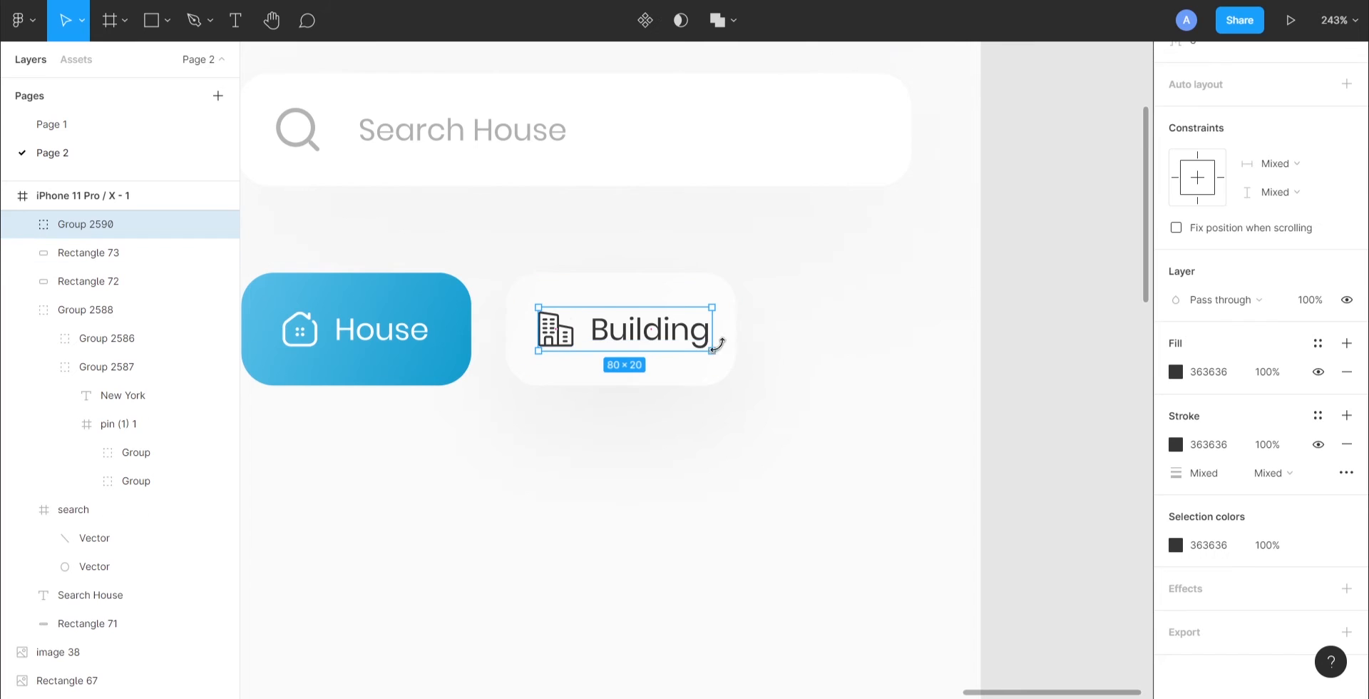
Widen the white rectangle to 112 px and nudge the Building icon-and-label group right to balance its side margins
click(729, 355)
drag(736, 347, 746, 346)
click(686, 342)
key(alt)
key(Right)
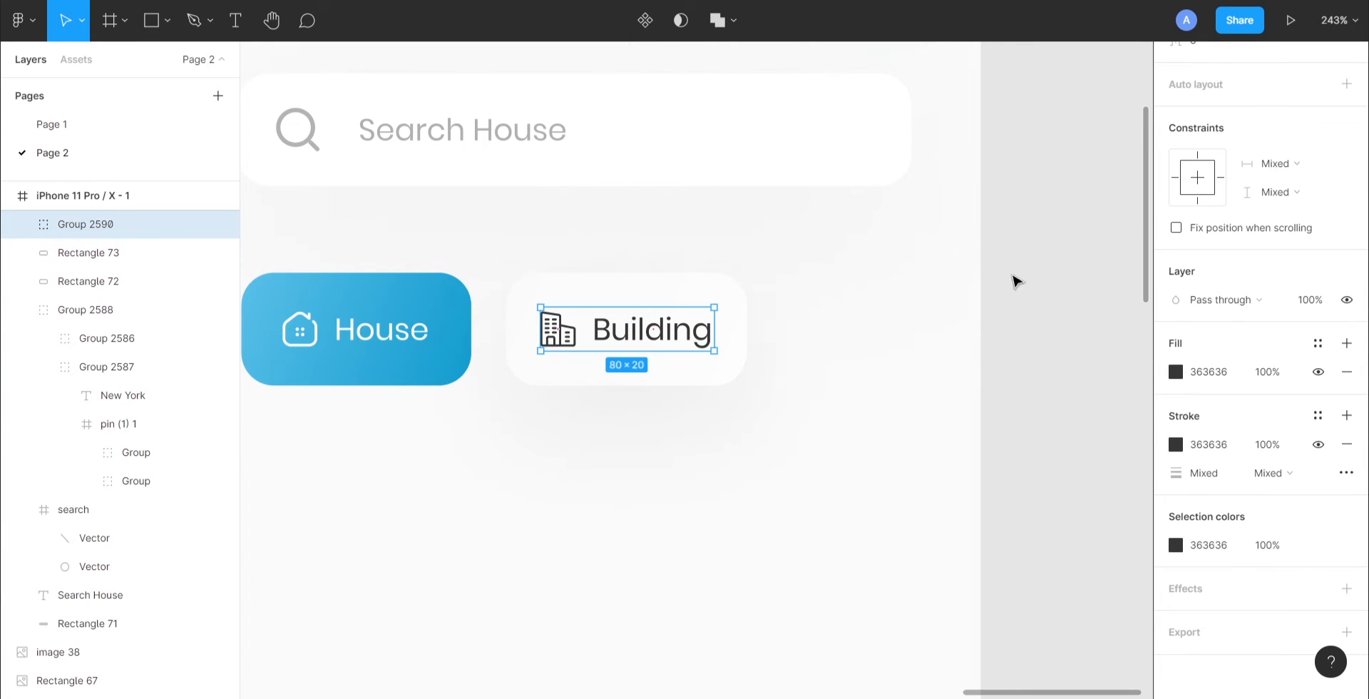
scroll(1276, 171, up, 3)
click(714, 365)
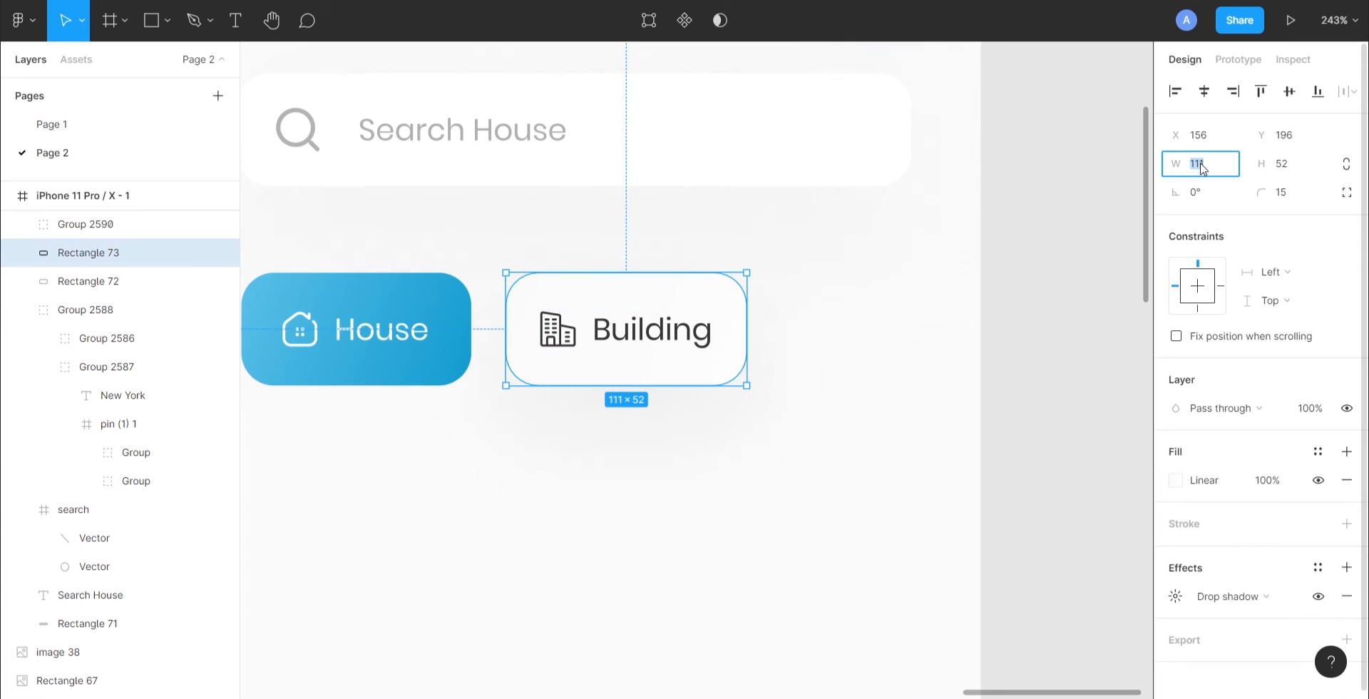
click(781, 314)
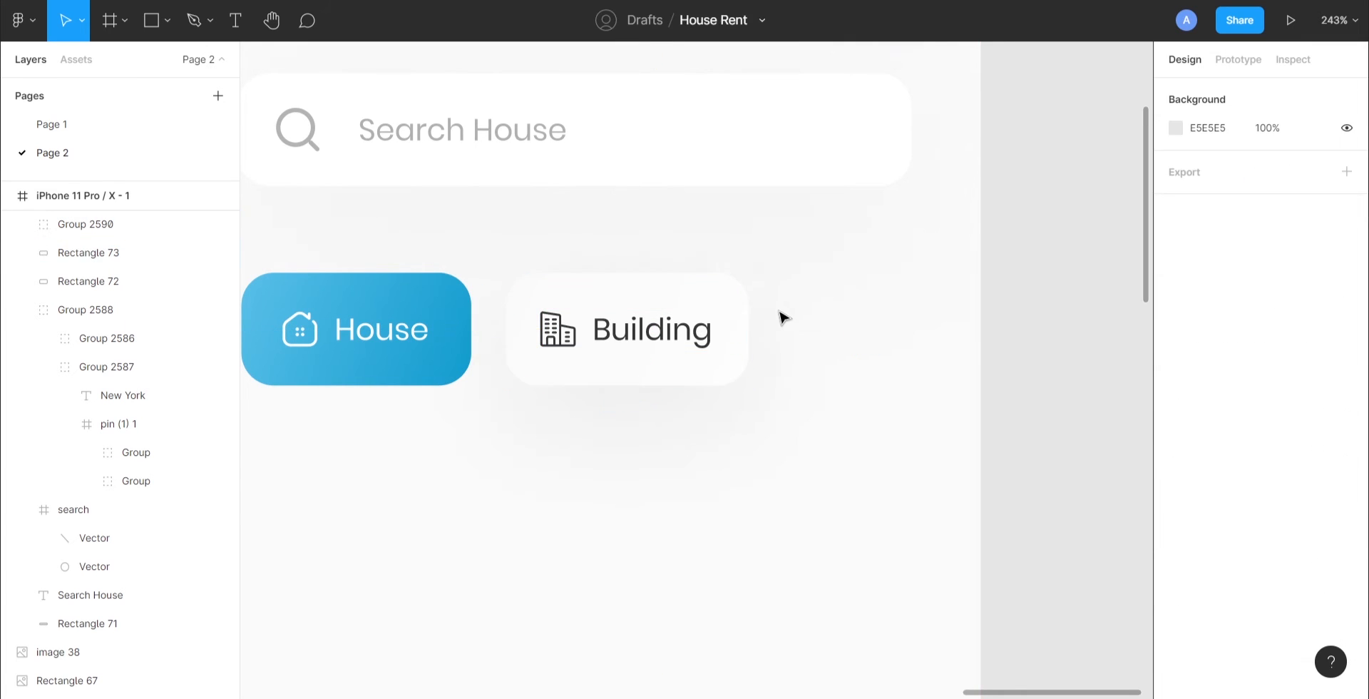
Group the white rectangle with the Building icon and label as one button
click(717, 329)
shift+click(734, 328)
key(ctrl+g)
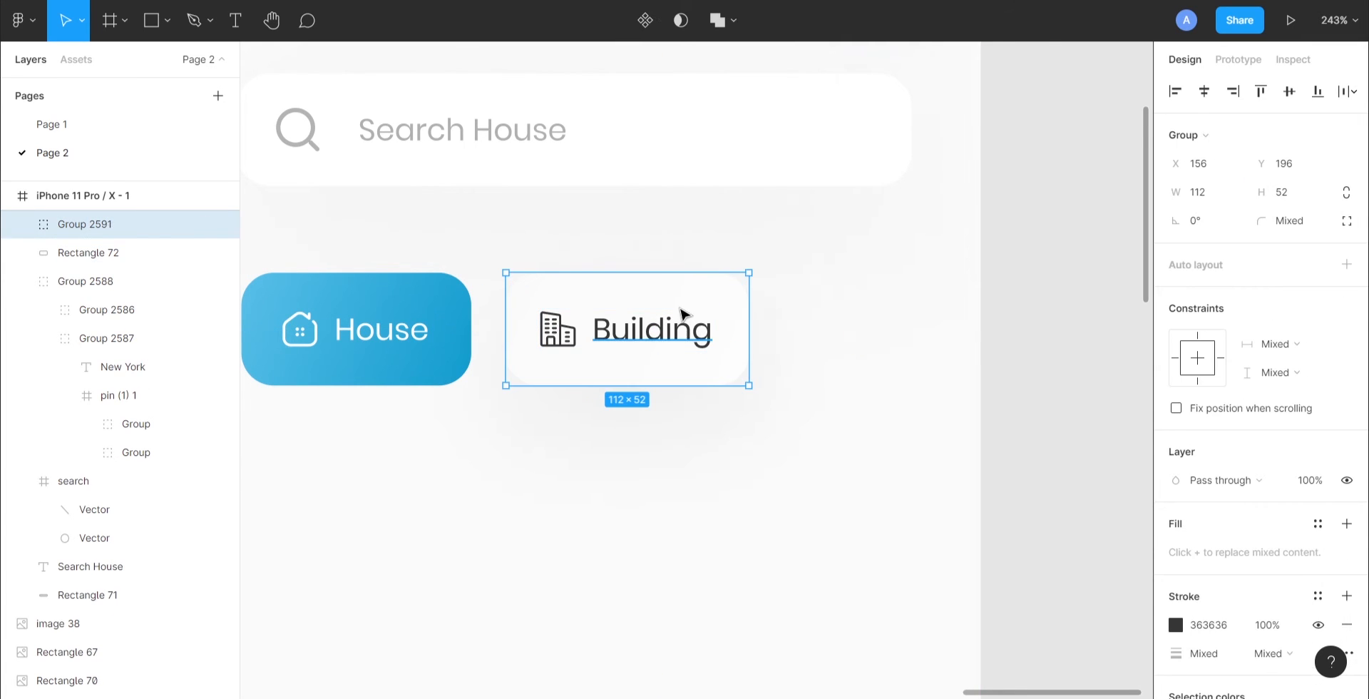
Duplicate the Building button and place the copy to its right at X 284, Y 196
key(ctrl+c)
key(ctrl+v)
drag(589, 345, 878, 357)
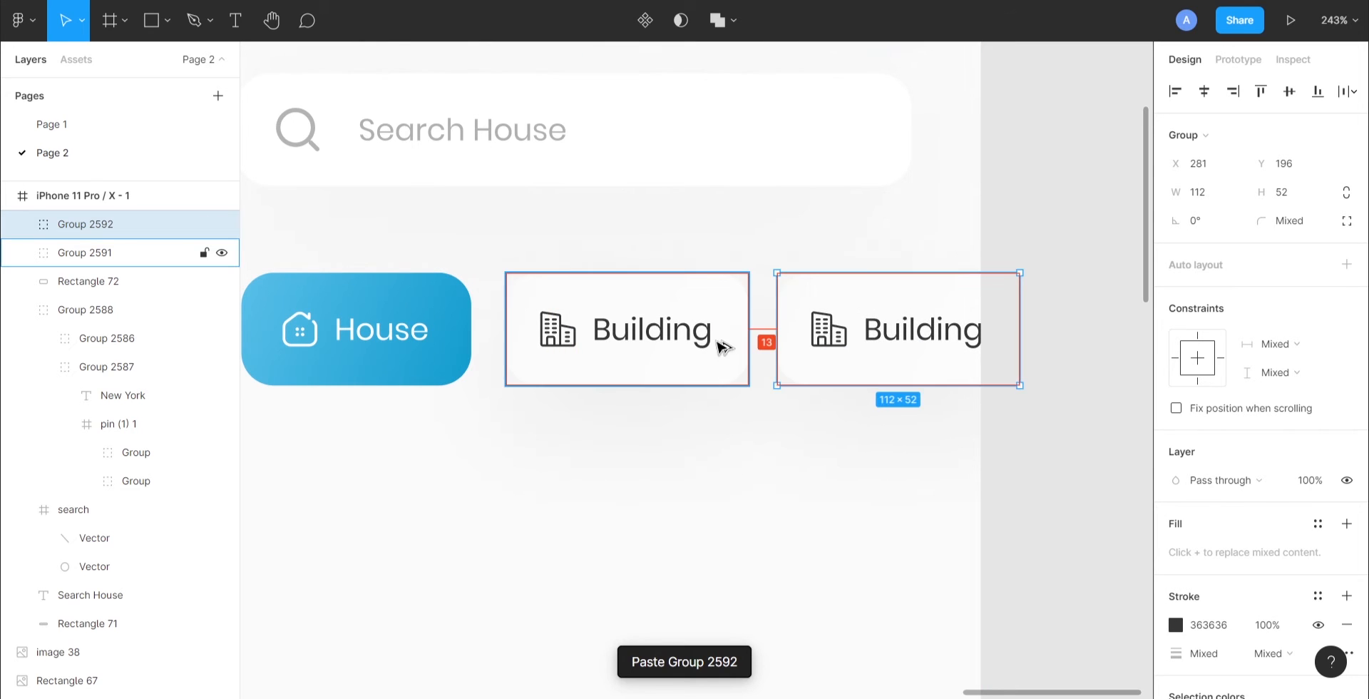
key(Right)
key(Right)
key(Right)
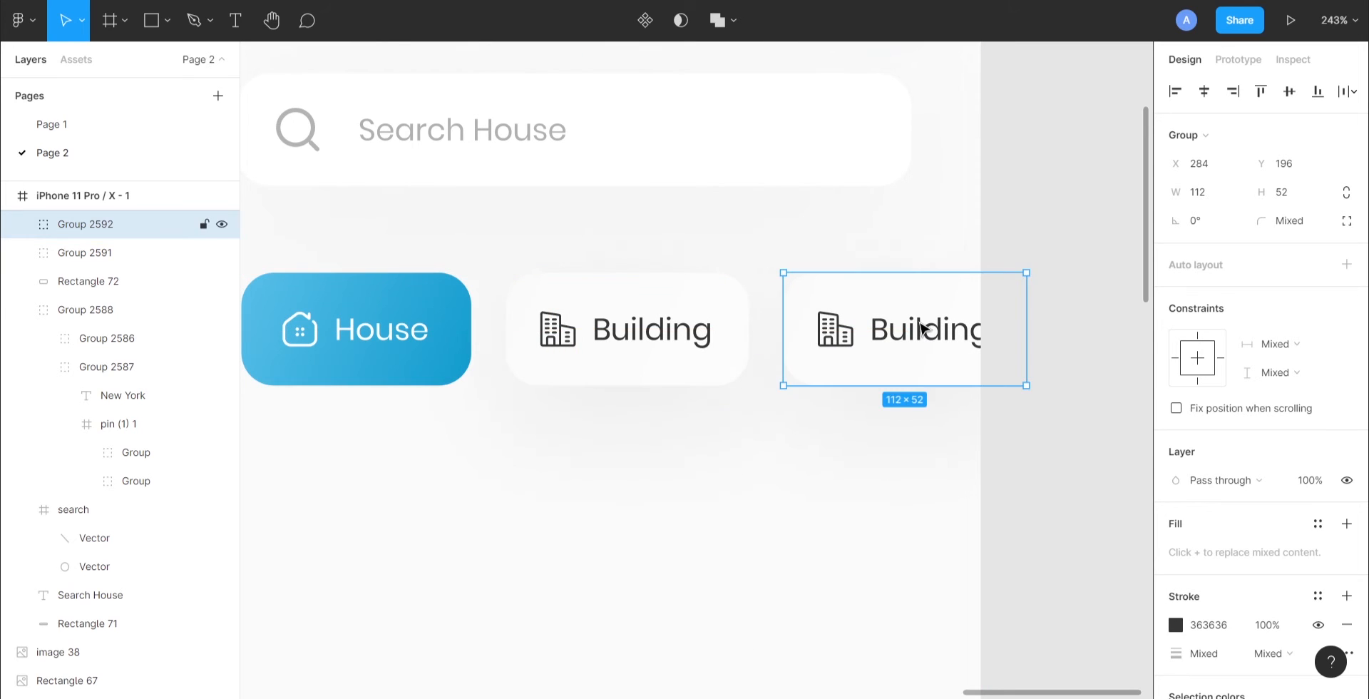
Change the label in the duplicated button to Room
double_click(920, 326)
double_click(918, 322)
text(Room)
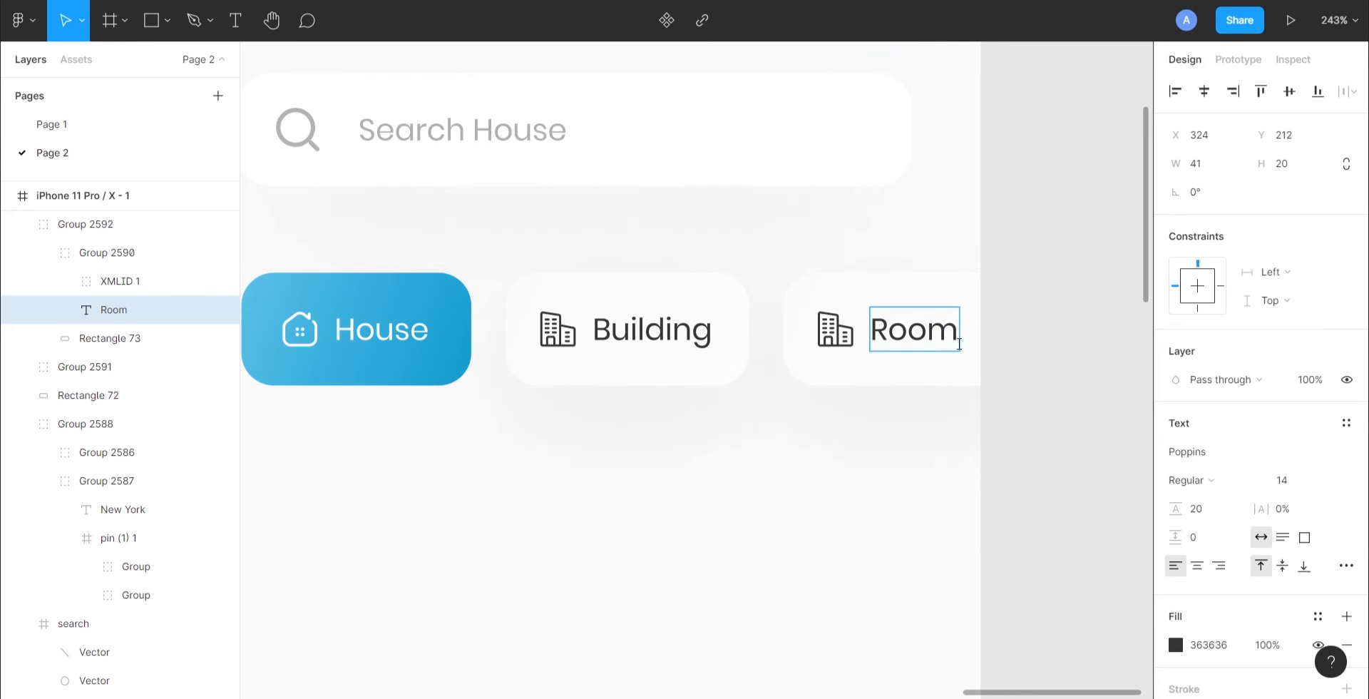
click(1020, 328)
Copy the bed icon located above the house photos
scroll(1020, 328, down, 5)
scroll(727, 321, left, 10)
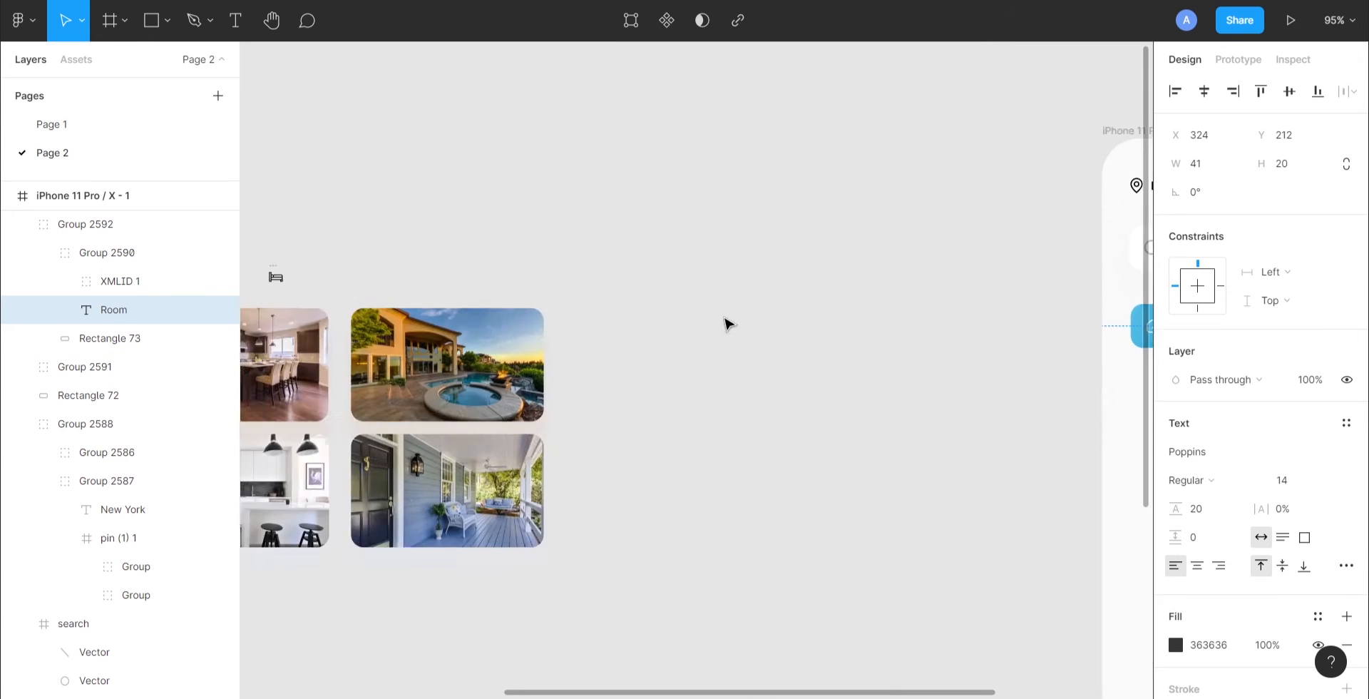
click(635, 269)
click(811, 243)
scroll(932, 281, right, 5)
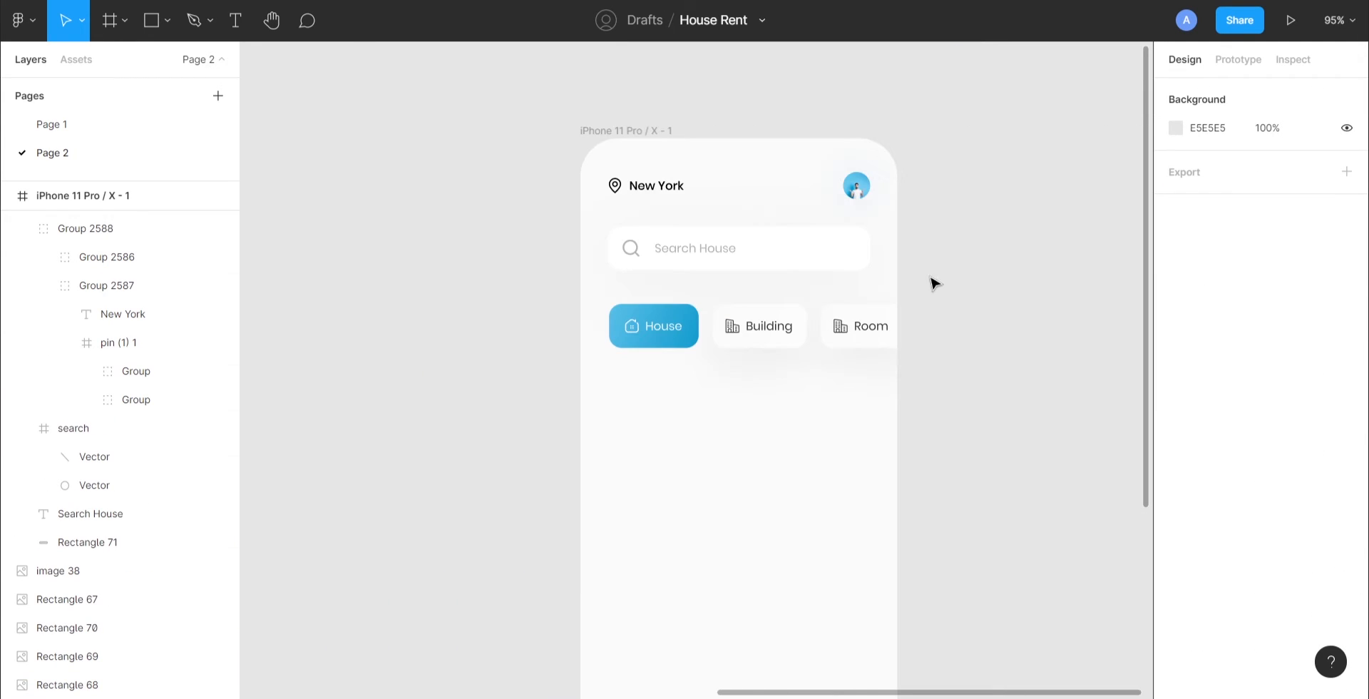
Replace the building icon in the Room button with the bed icon, positioned at X 300, Y 214
scroll(840, 342, up, 5)
click(851, 325)
double_click(851, 325)
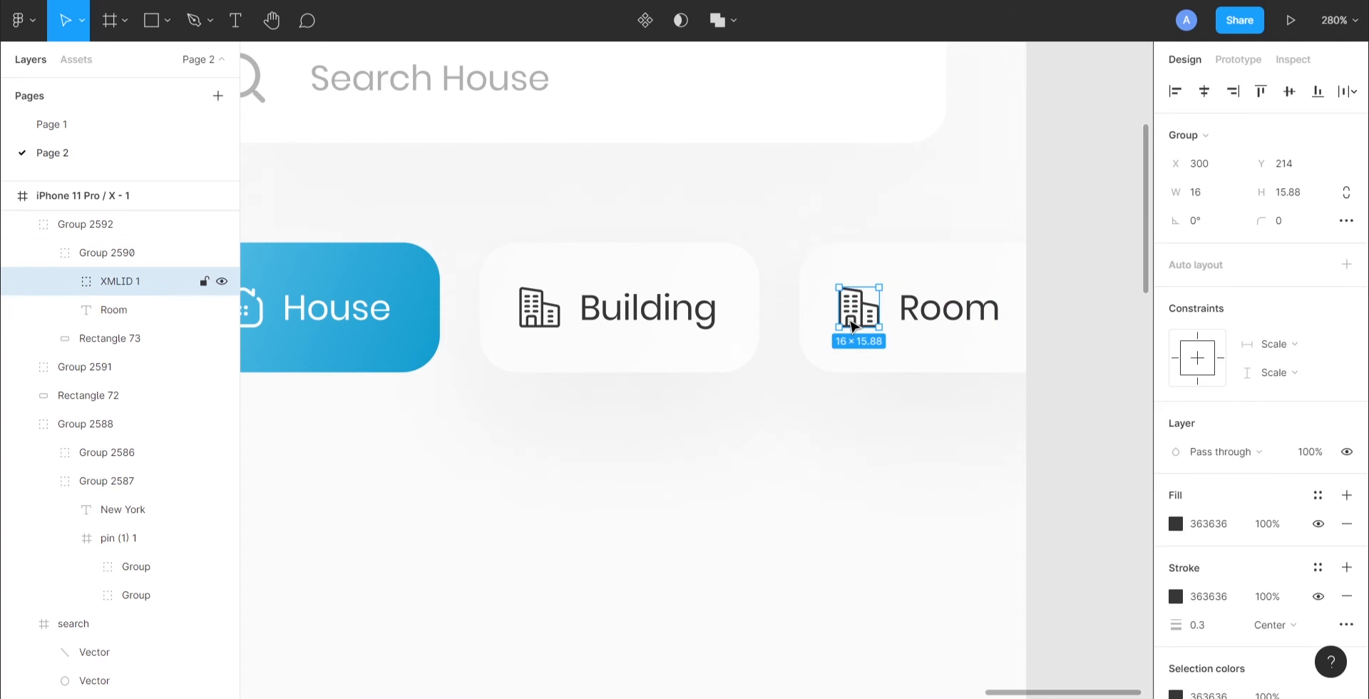
key(Delete)
click(921, 307)
key(ctrl+v)
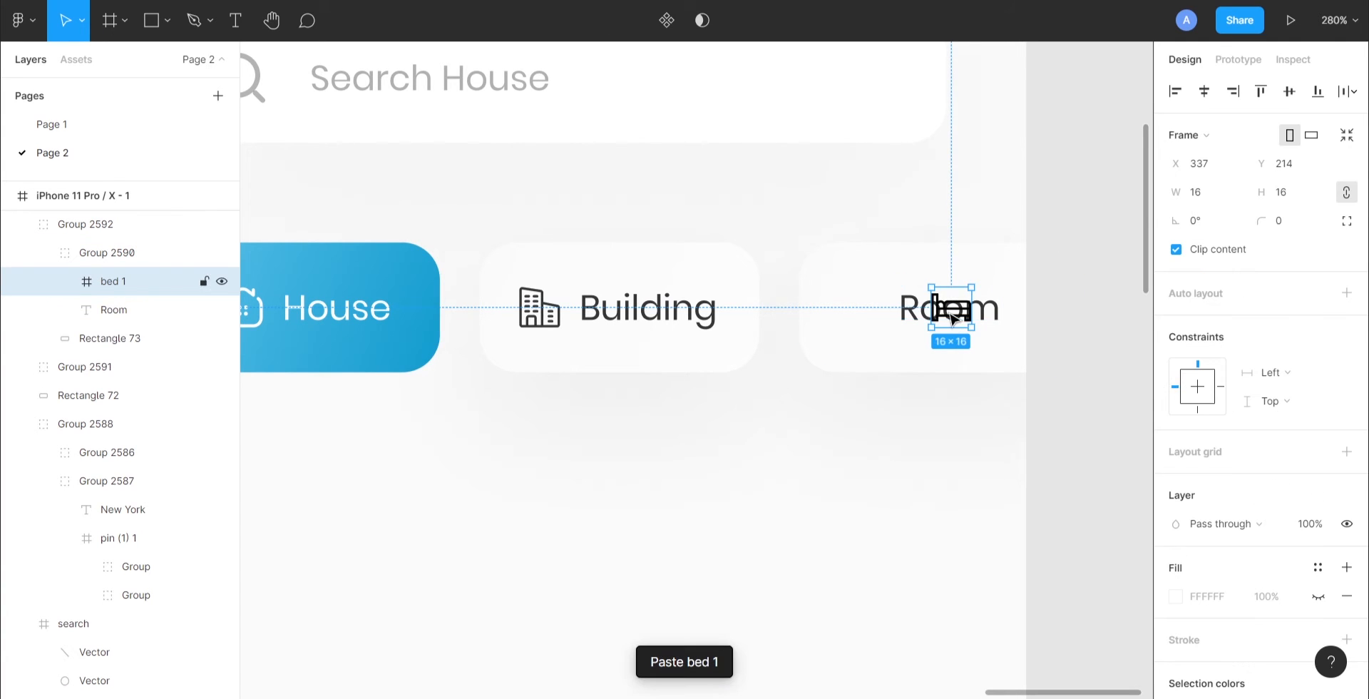
key(shift+Left)
key(shift+Left)
key(shift+Left)
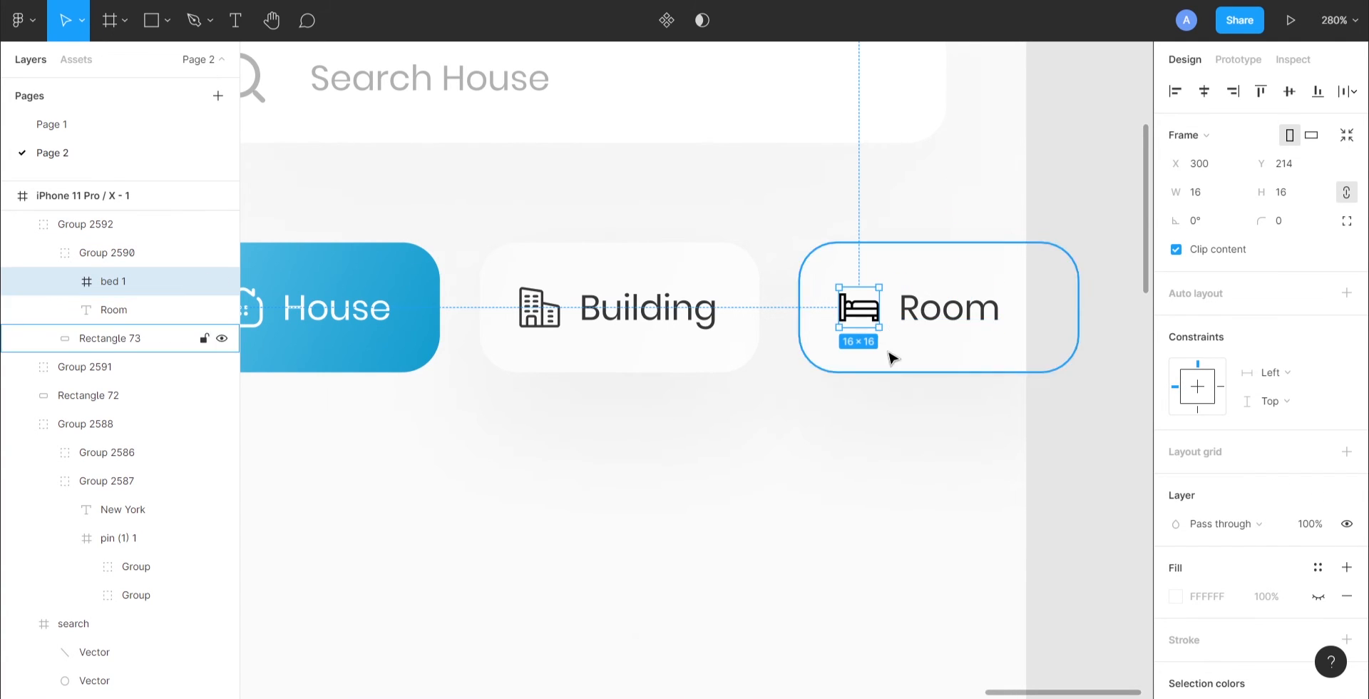
click(984, 236)
Change the black color of the bed icon in the Room button to 363636
scroll(986, 350, right, 1)
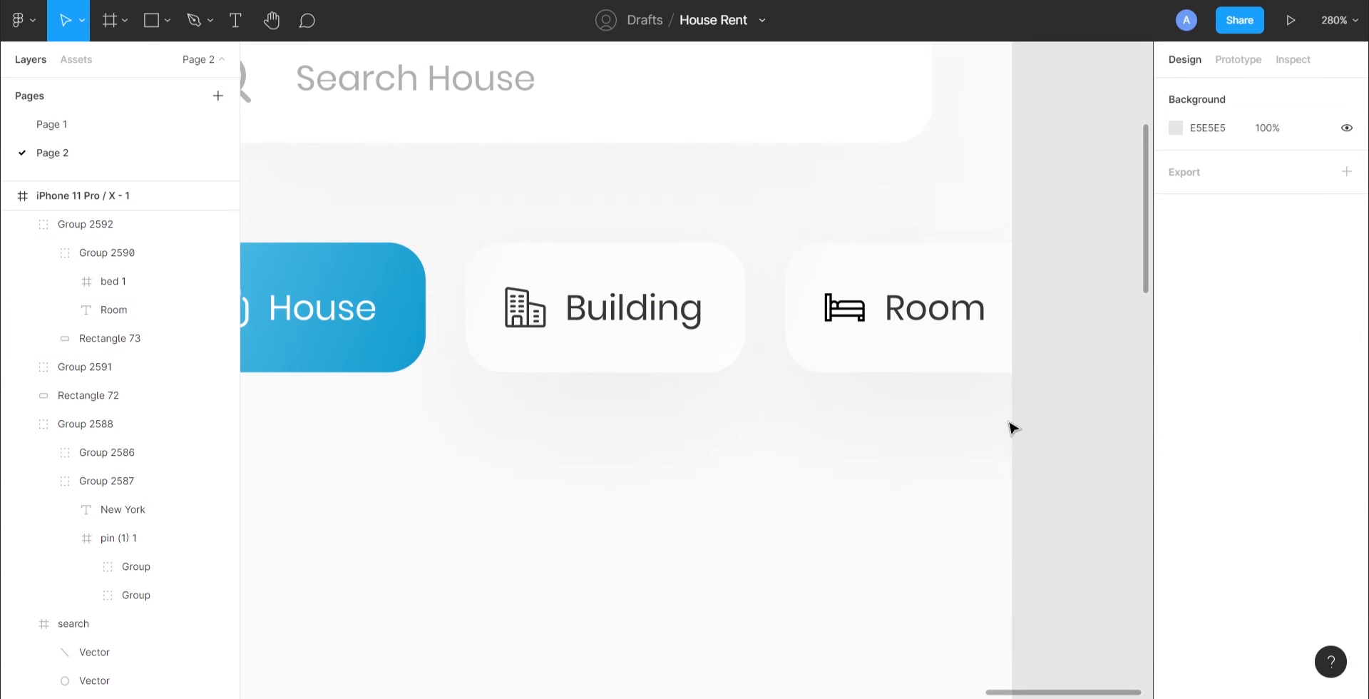
click(995, 350)
scroll(1228, 421, down, 3)
click(1223, 489)
key(ctrl+v)
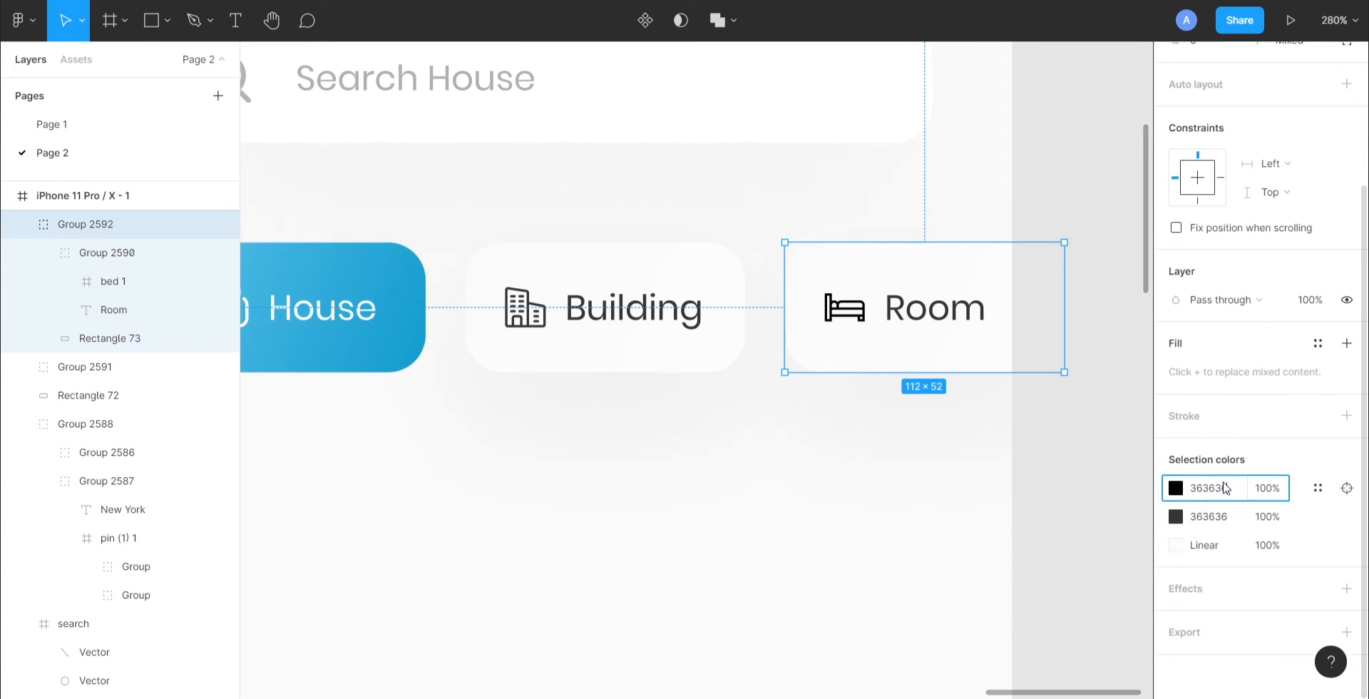
key(Return)
click(1061, 469)
scroll(1043, 451, down, 3)
scroll(834, 481, down, 1)
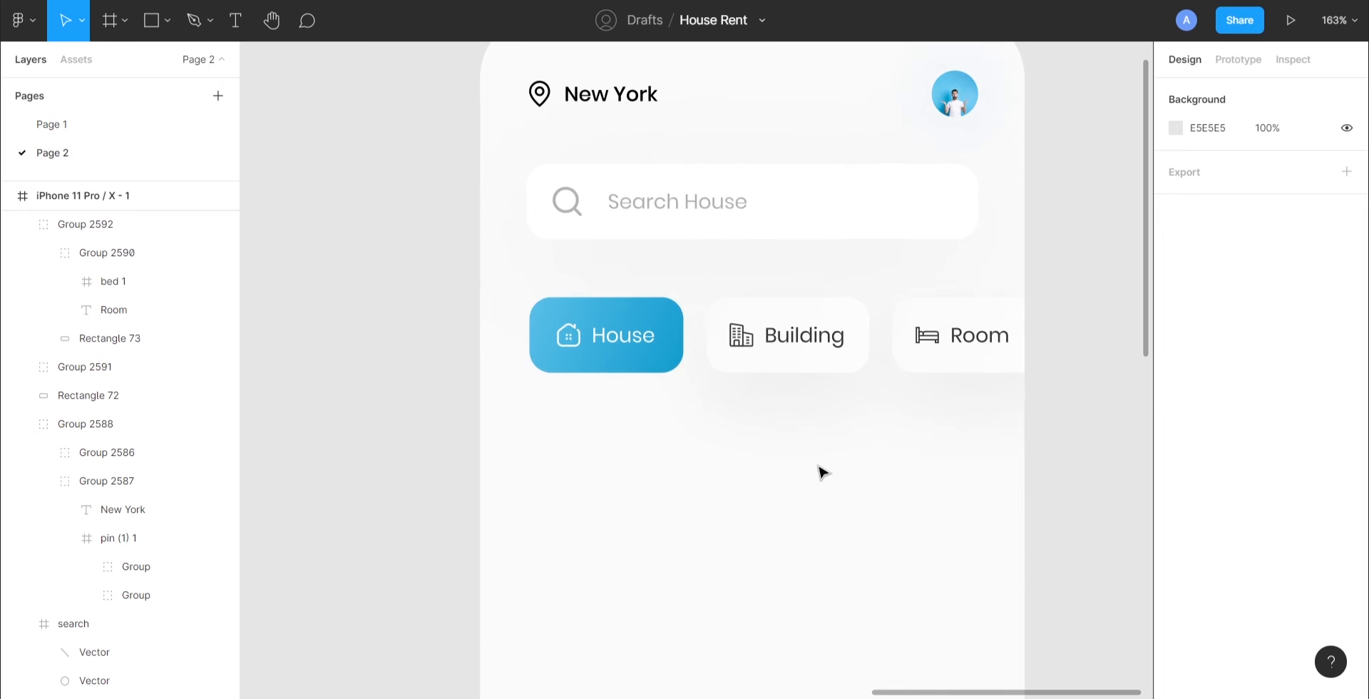
Check the distances from the row of three category buttons to the edges of the phone frame
click(659, 335)
shift+click(756, 331)
shift+click(919, 322)
key(alt)
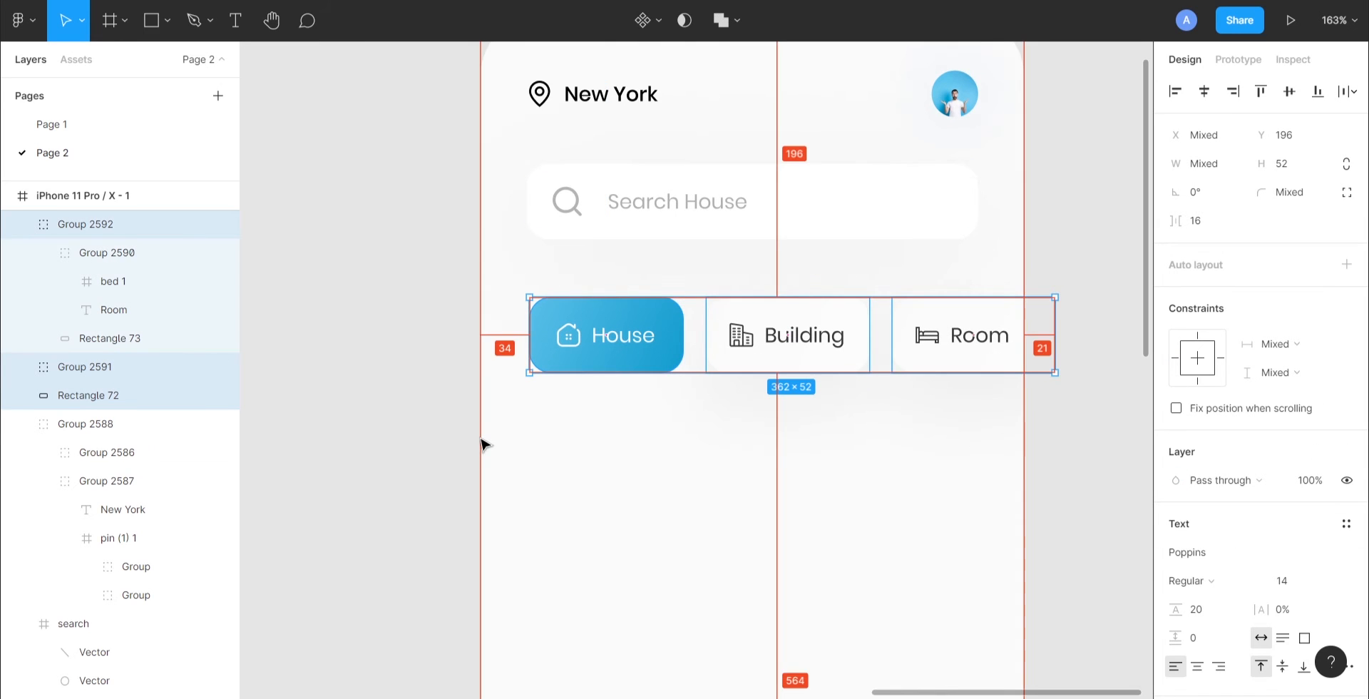
click(416, 404)
Move the whole row of category buttons up 8 px, closer to the search bar
scroll(714, 347, down, 5)
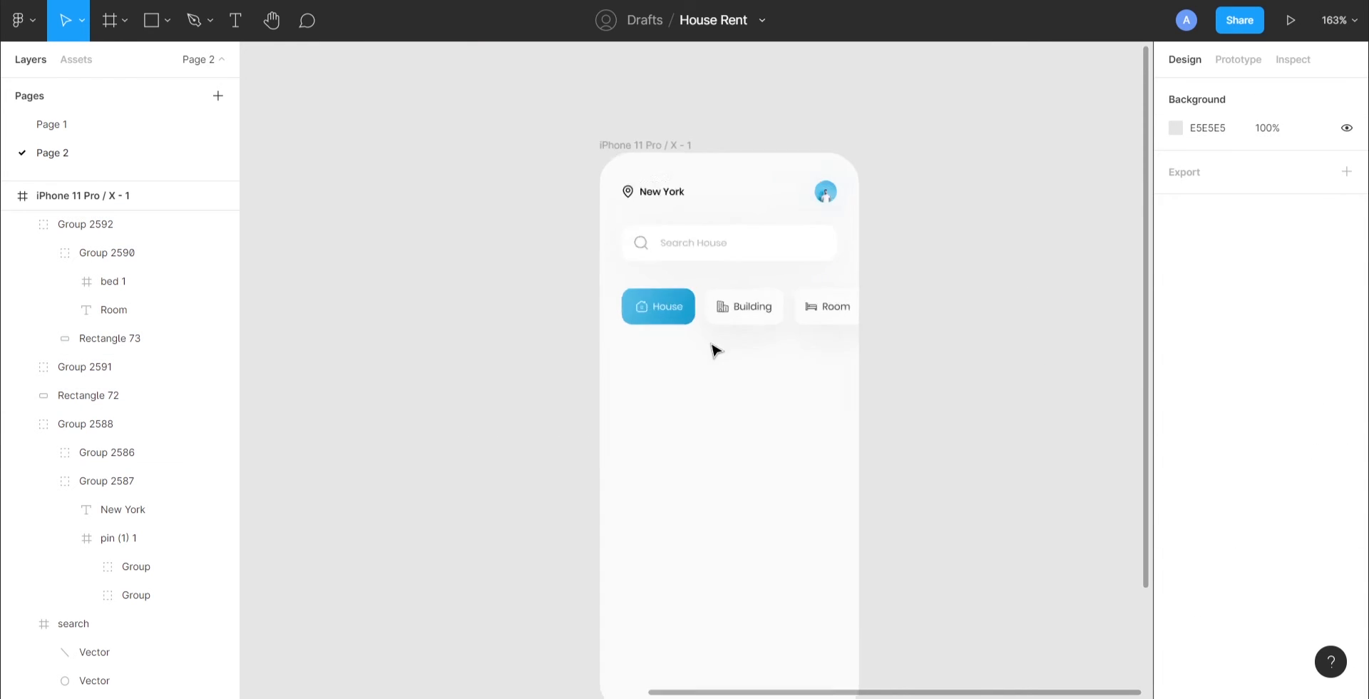
scroll(758, 366, up, 3)
scroll(734, 369, up, 2)
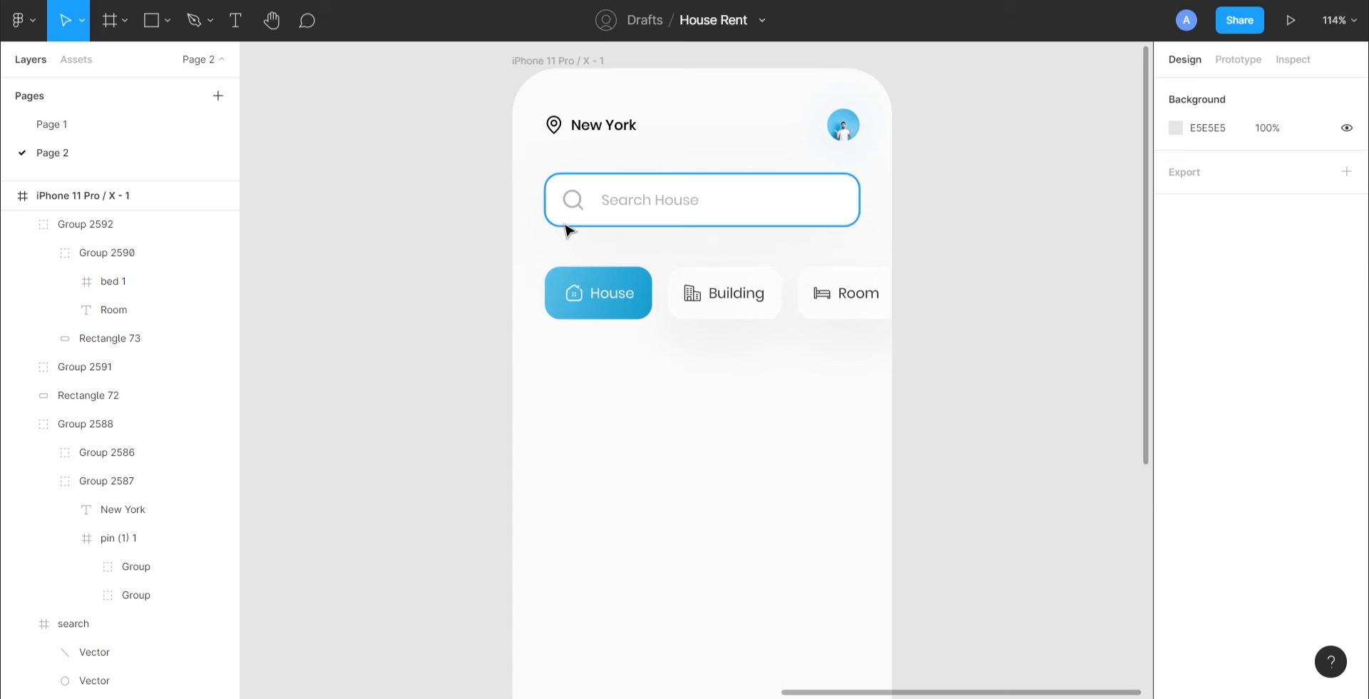
drag(543, 244, 865, 347)
key(alt+shift+Up)
key(alt+Down)
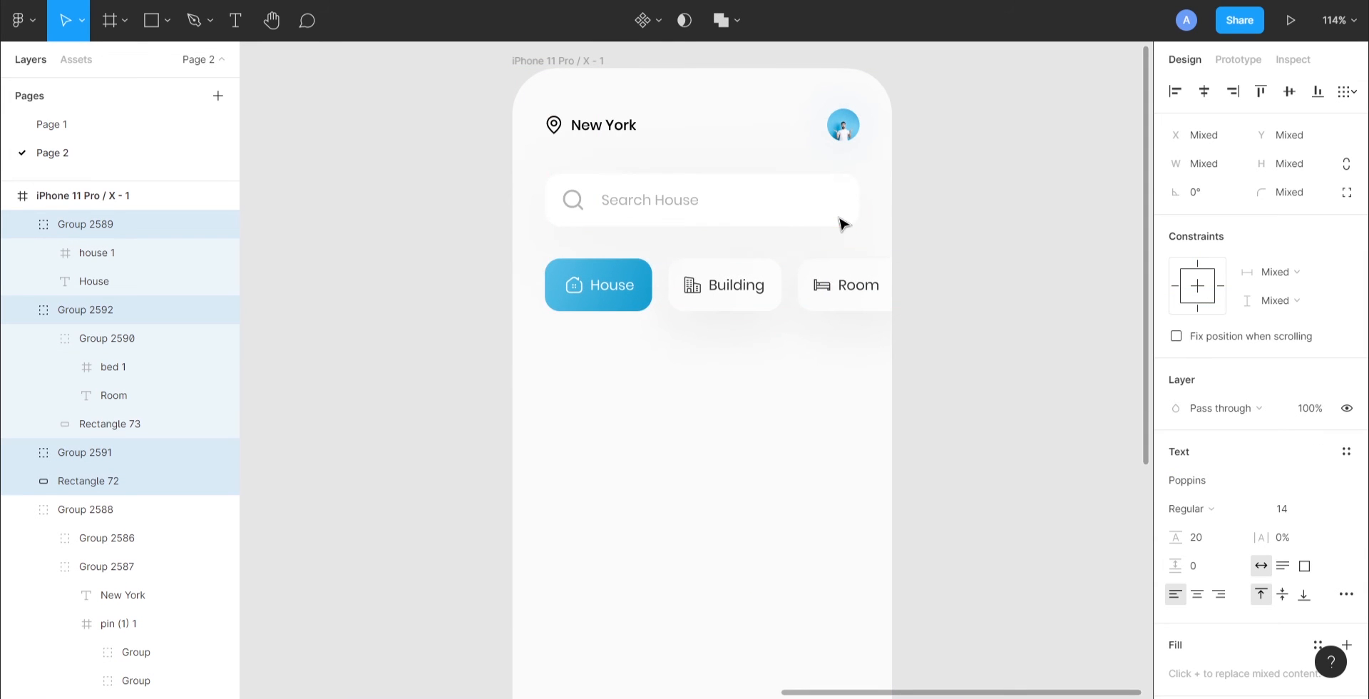
click(813, 364)
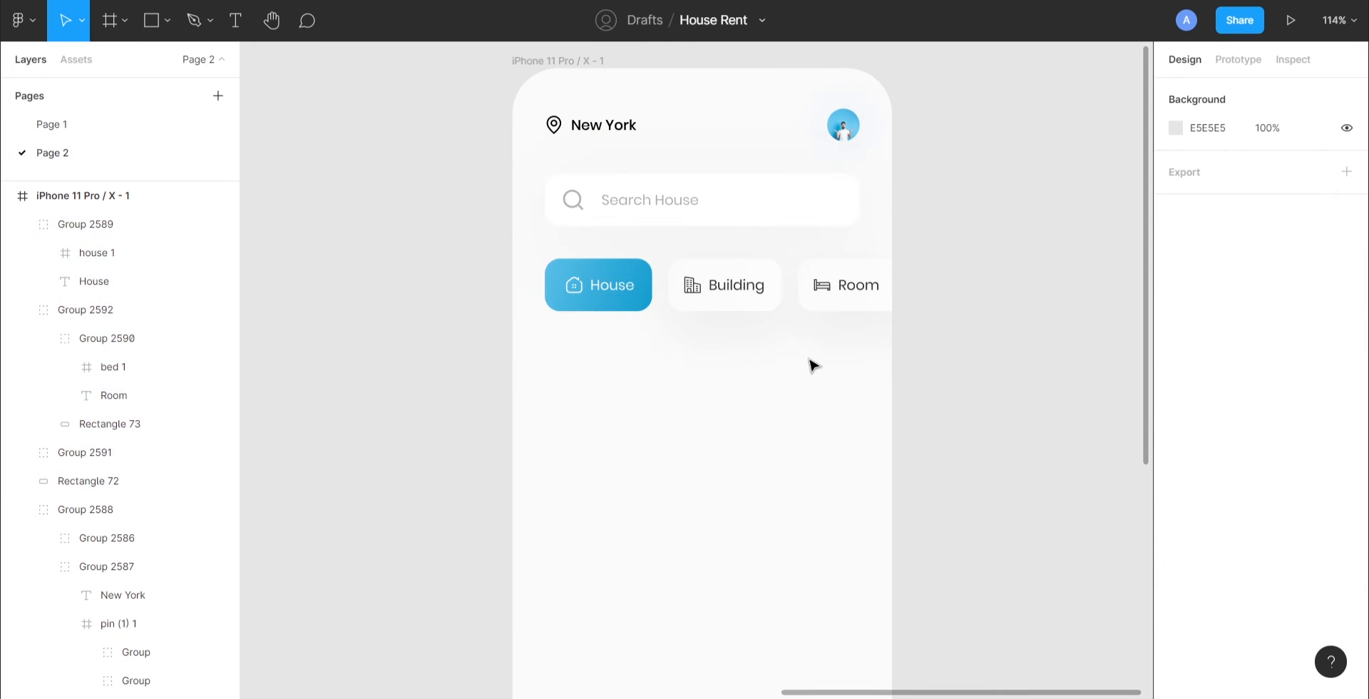
Change the font weight of the House button's label
scroll(813, 362, down, 1)
scroll(812, 362, down, 1)
ctrl+click(613, 261)
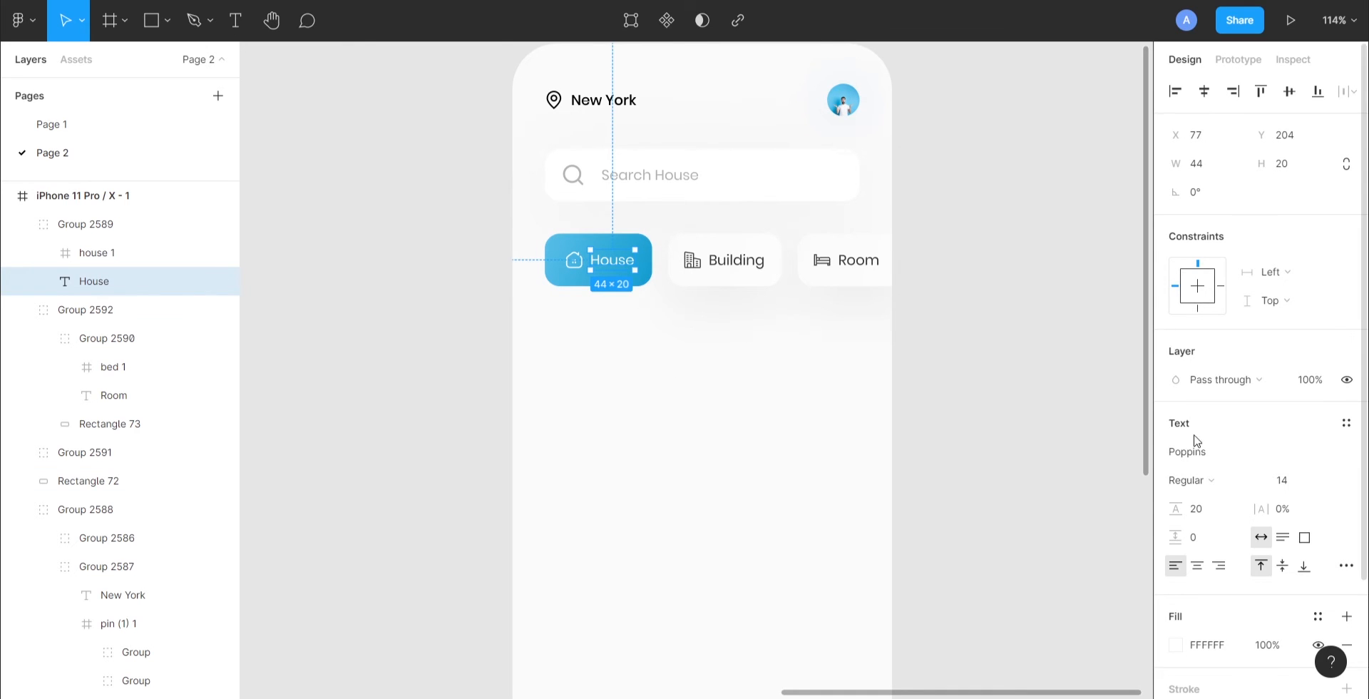
click(1205, 486)
click(1210, 380)
click(708, 428)
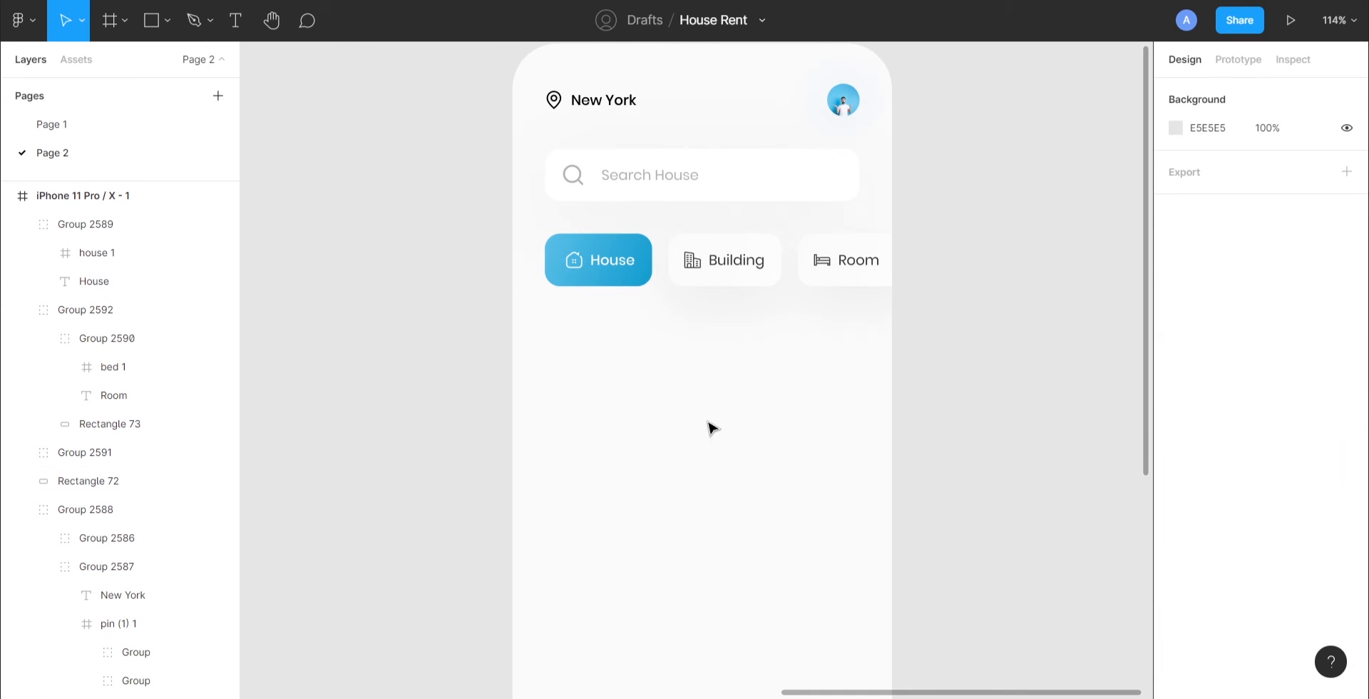
Set the font weight of the Building and Room button labels to Medium
ctrl+click(633, 268)
ctrl+click(755, 262)
ctrl+shift+click(864, 262)
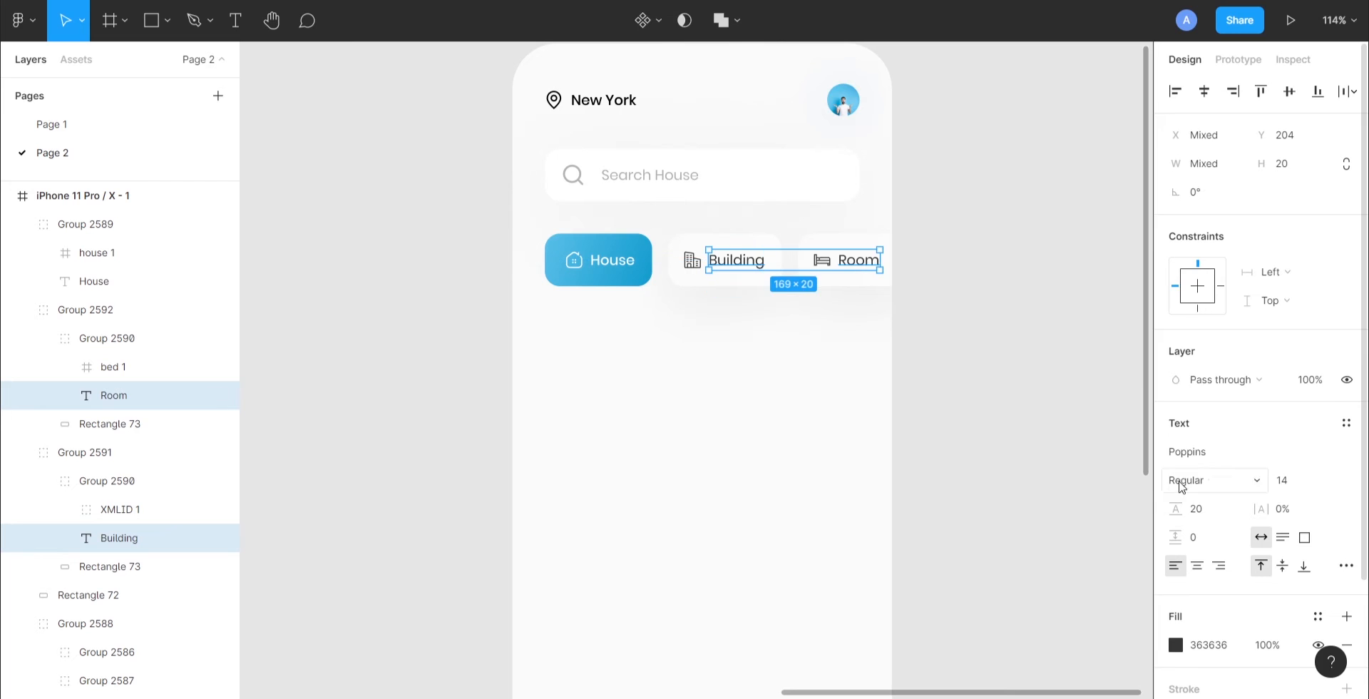
click(1189, 480)
click(1216, 380)
click(901, 400)
Place a copy of the House label below the category buttons and set its color to 242424
ctrl+click(624, 275)
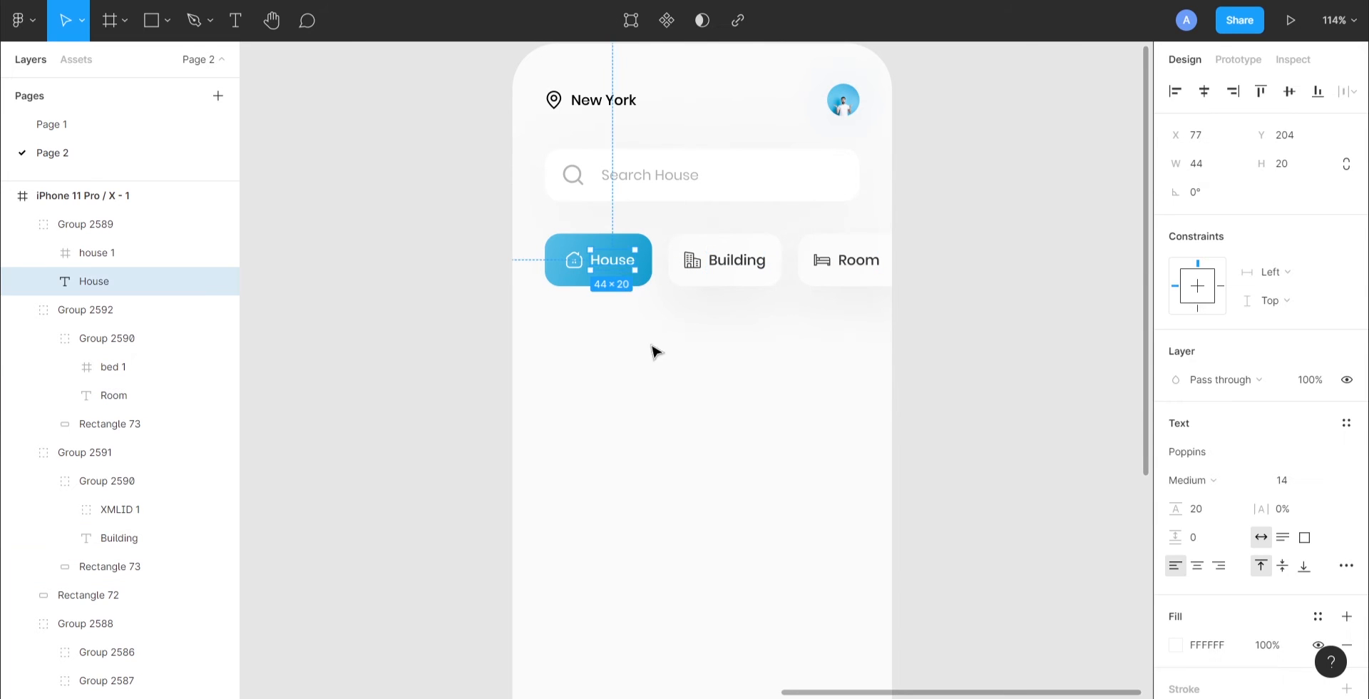
click(659, 392)
key(ctrl+v)
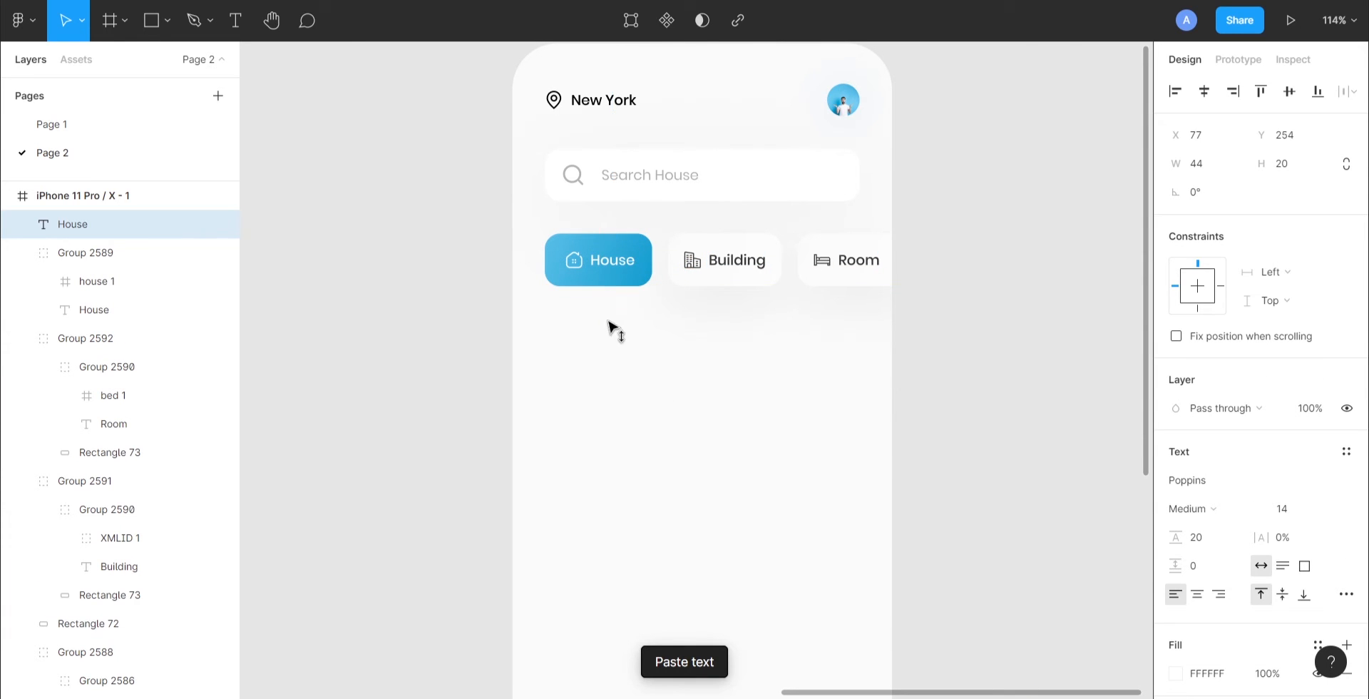
drag(610, 327, 611, 346)
scroll(1208, 498, down, 3)
click(1209, 499)
text(242)
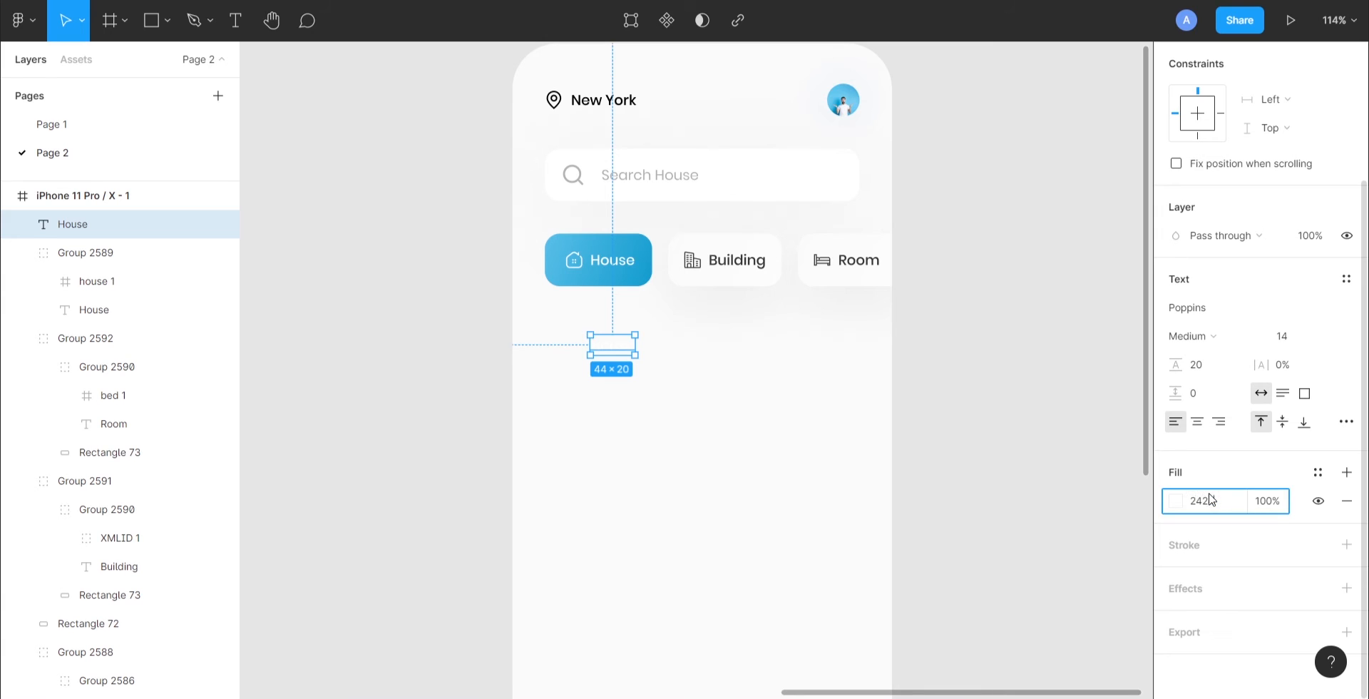
text(424)
key(Return)
Change the copied label's text to "Houses For Sale" and set its font size to 16 with a line height of 24
double_click(635, 343)
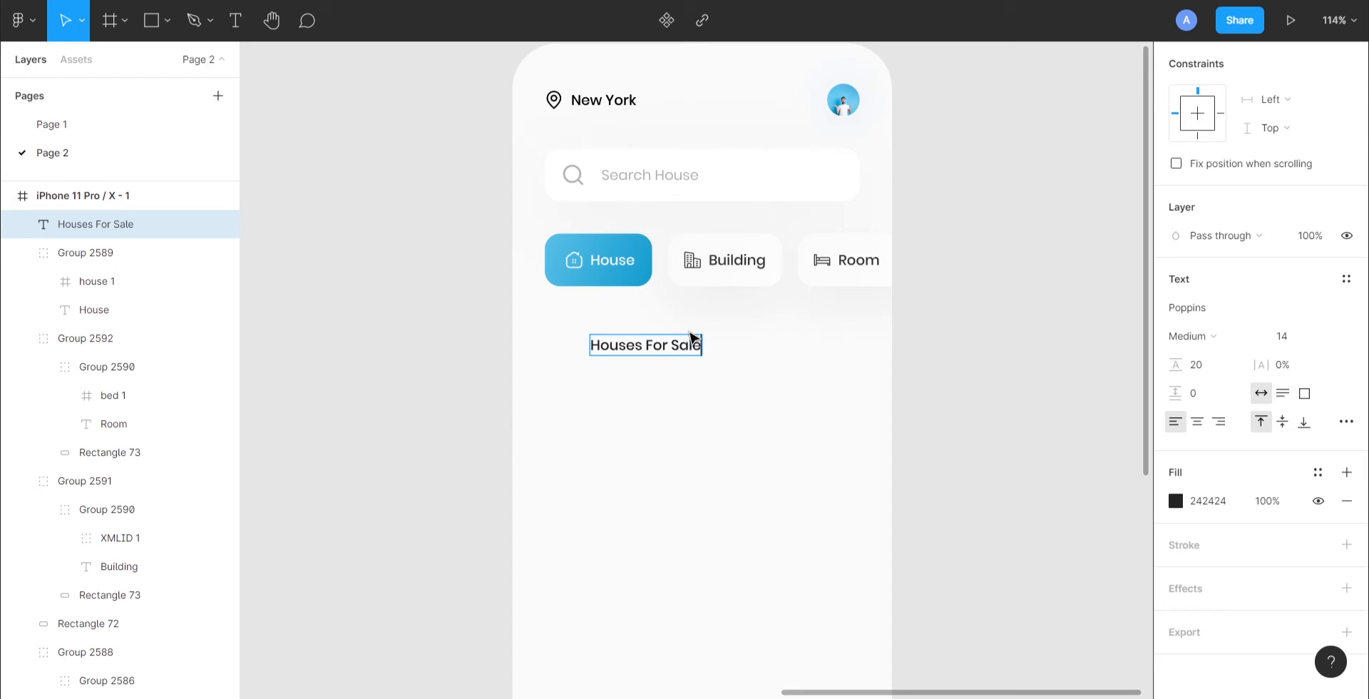
key(Escape)
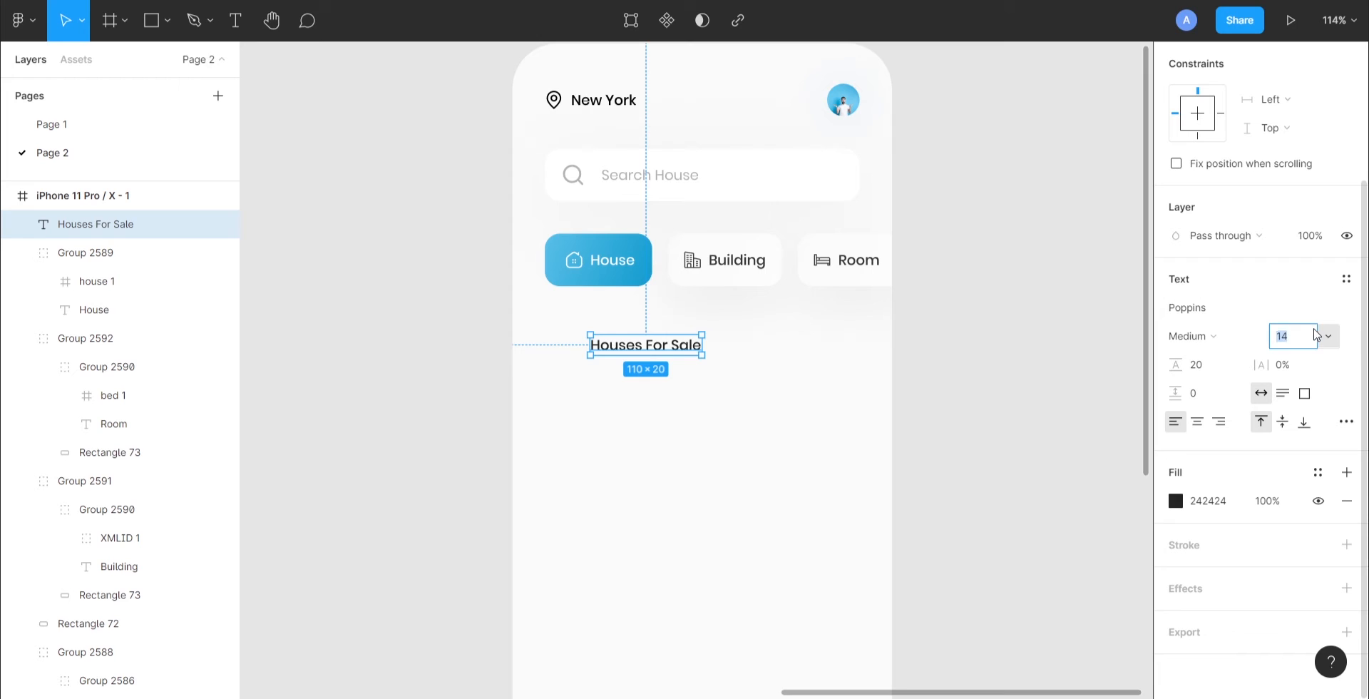
text(16)
key(Tab)
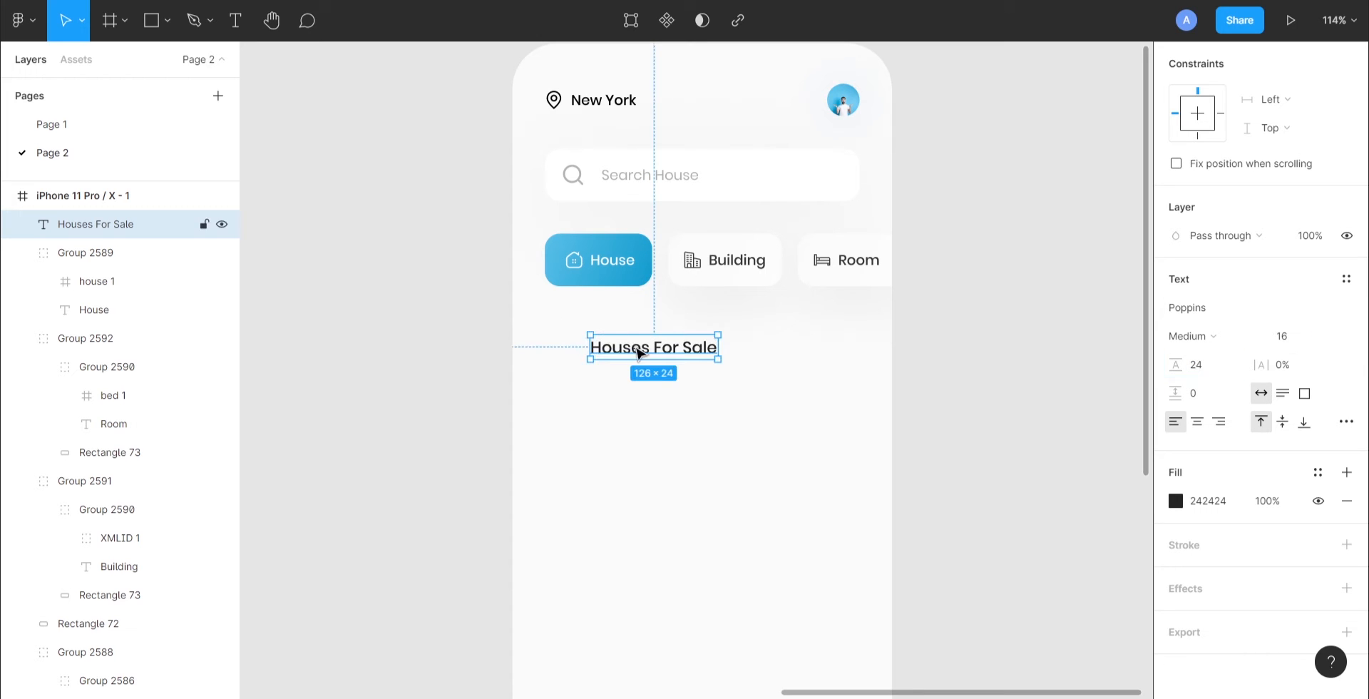
Move the Houses For Sale heading under the House button, 32 px from the frame's left edge and 272 px from its top
drag(639, 351, 574, 330)
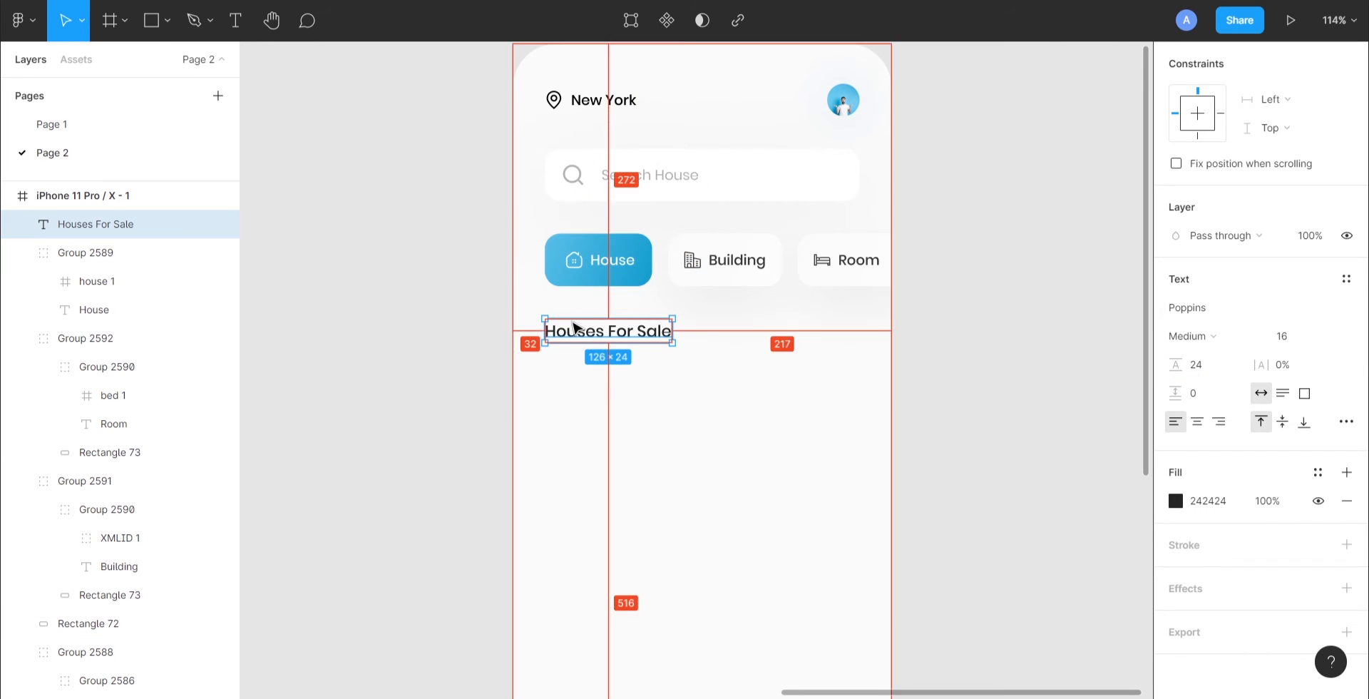
click(938, 296)
scroll(896, 308, down, 3)
scroll(794, 352, up, 3)
scroll(755, 369, up, 1)
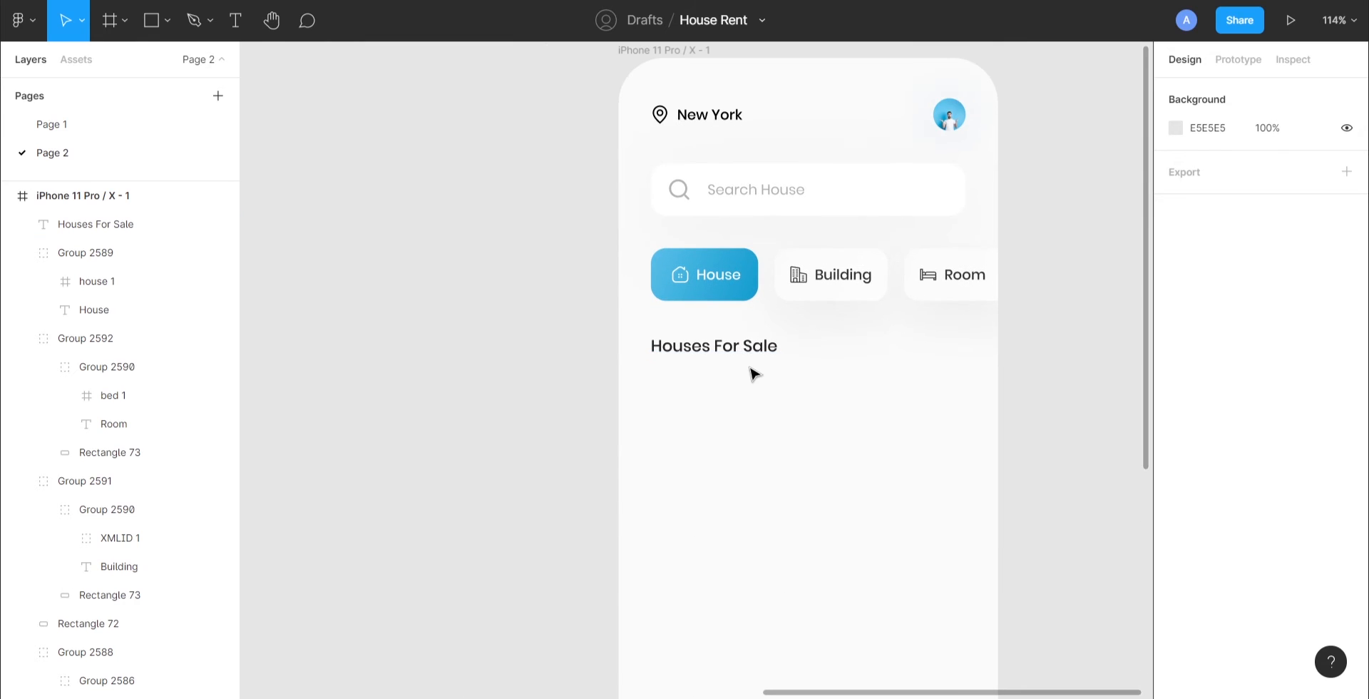
Check the distances from the Houses For Sale heading to the surrounding phone frame and category buttons
click(736, 292)
click(819, 351)
click(750, 345)
key(alt)
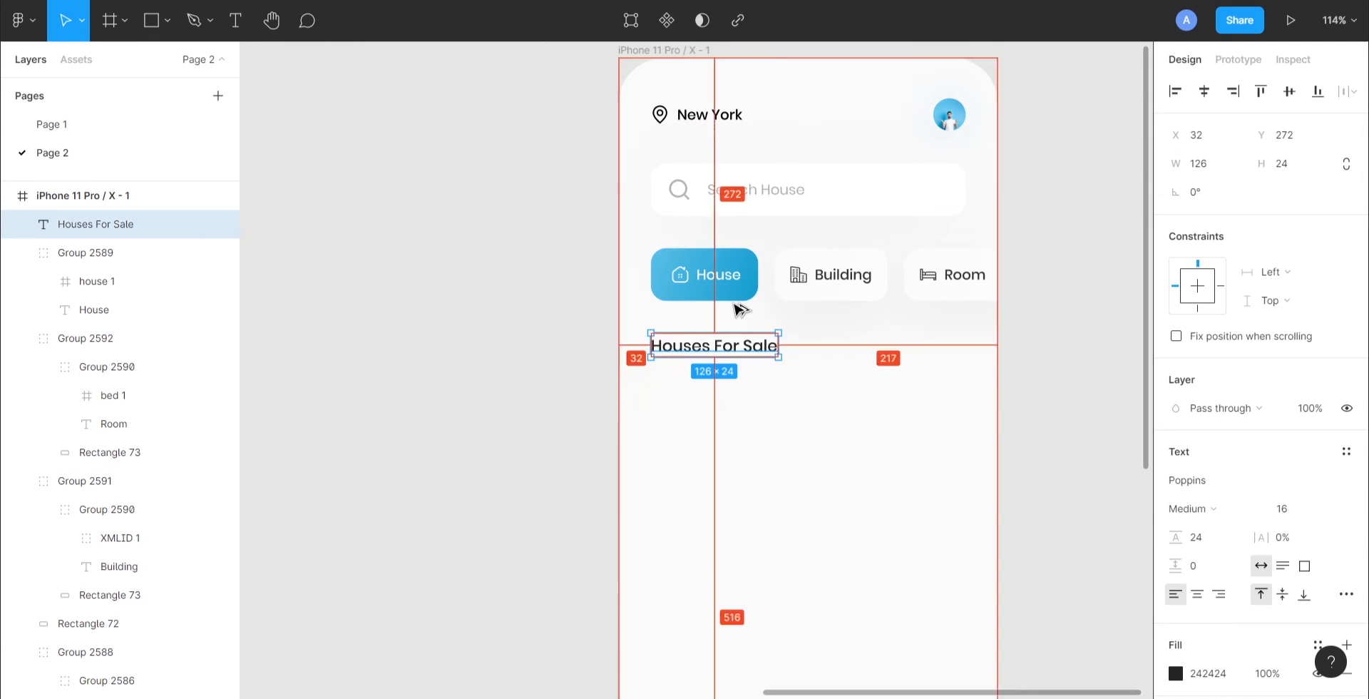
scroll(810, 341, right, 1)
click(983, 325)
Place a copy of the Building button's white background rectangle below the Houses For Sale heading, at X 32 and Y 319
ctrl+click(833, 293)
click(816, 390)
scroll(816, 393, down, 1)
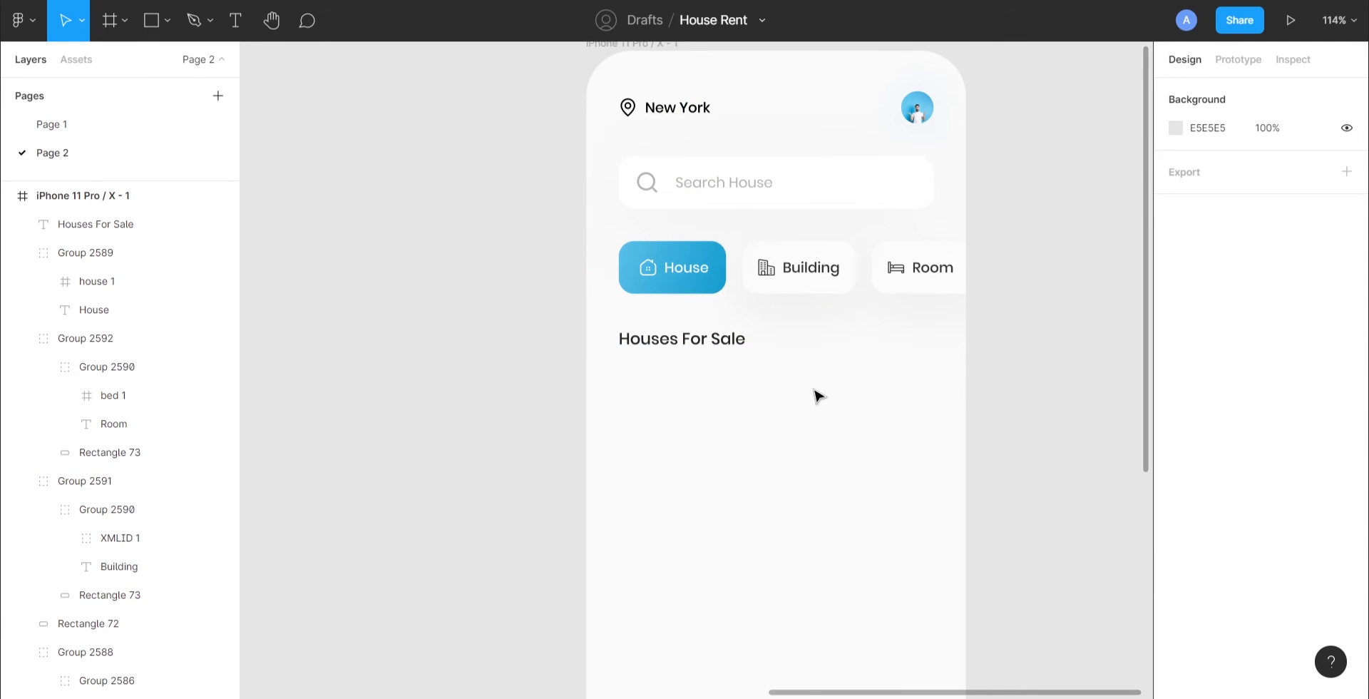
key(ctrl+v)
drag(819, 204, 695, 351)
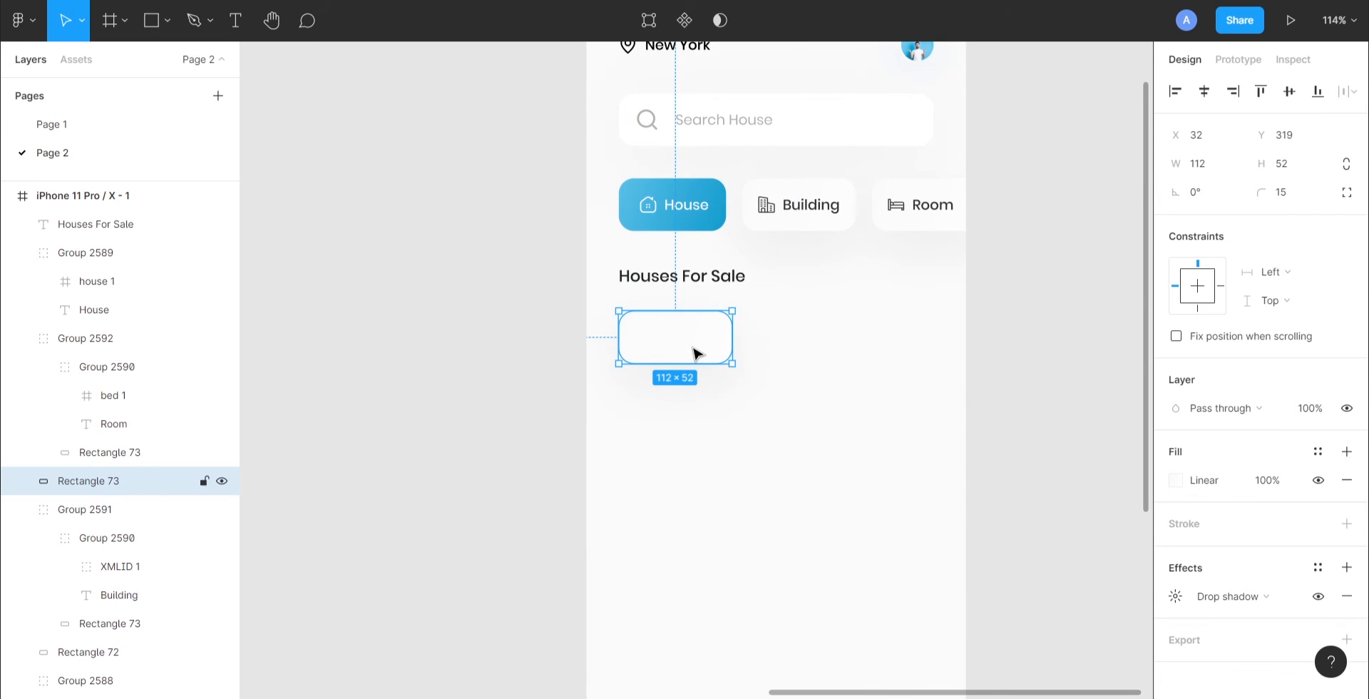
Resize the copied rectangle under the heading to 244 px wide and 241 px high to form a card
click(1205, 174)
text(244)
key(Tab)
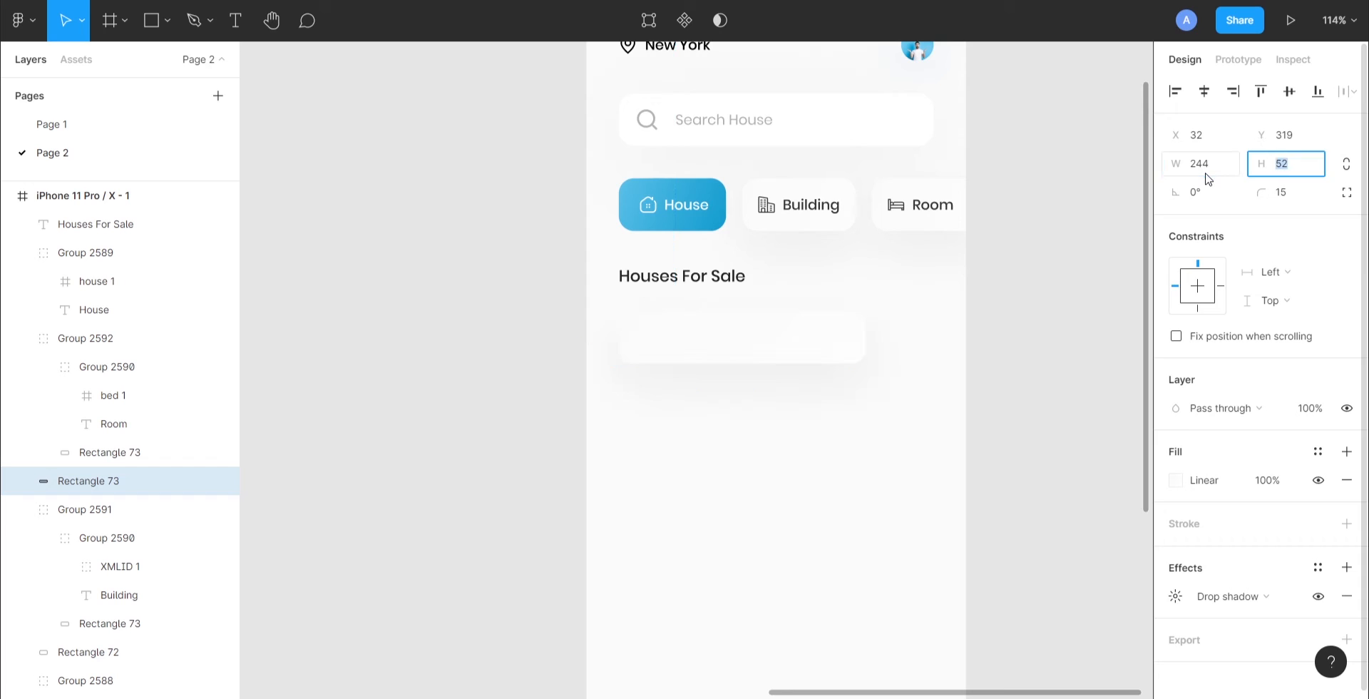
text(241)
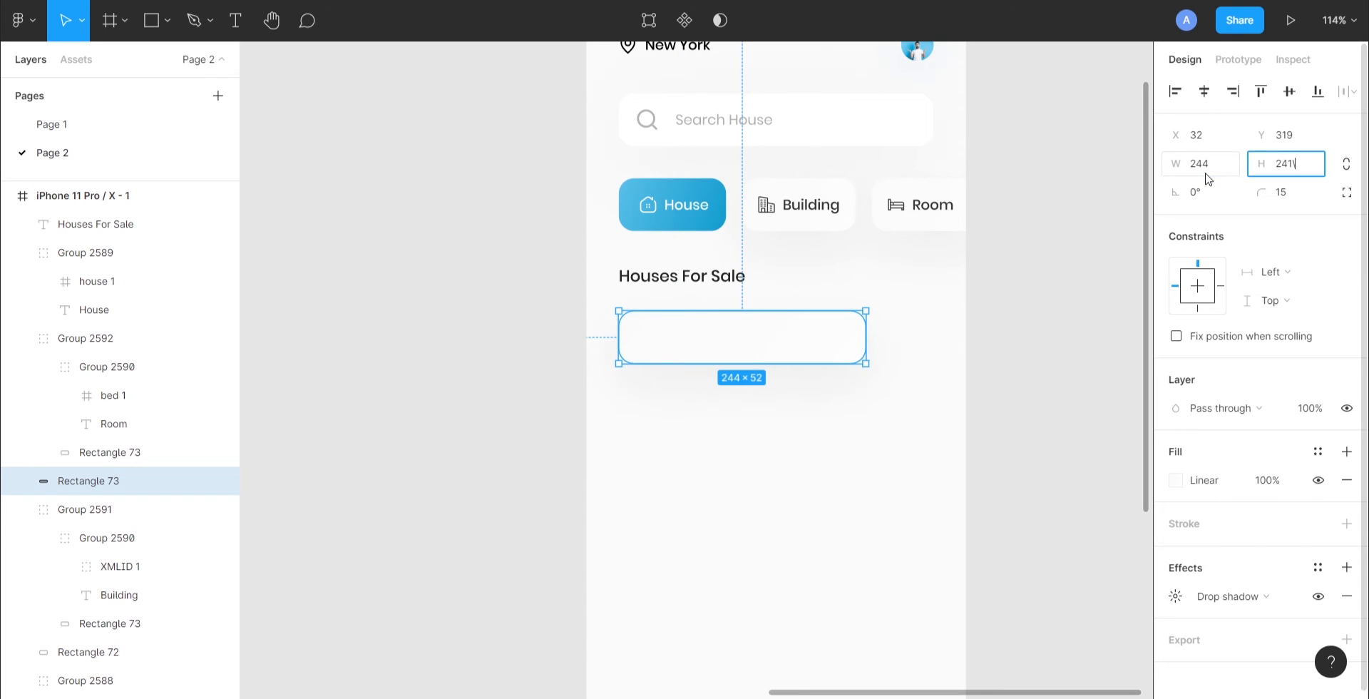
key(Return)
click(922, 349)
scroll(924, 353, down, 2)
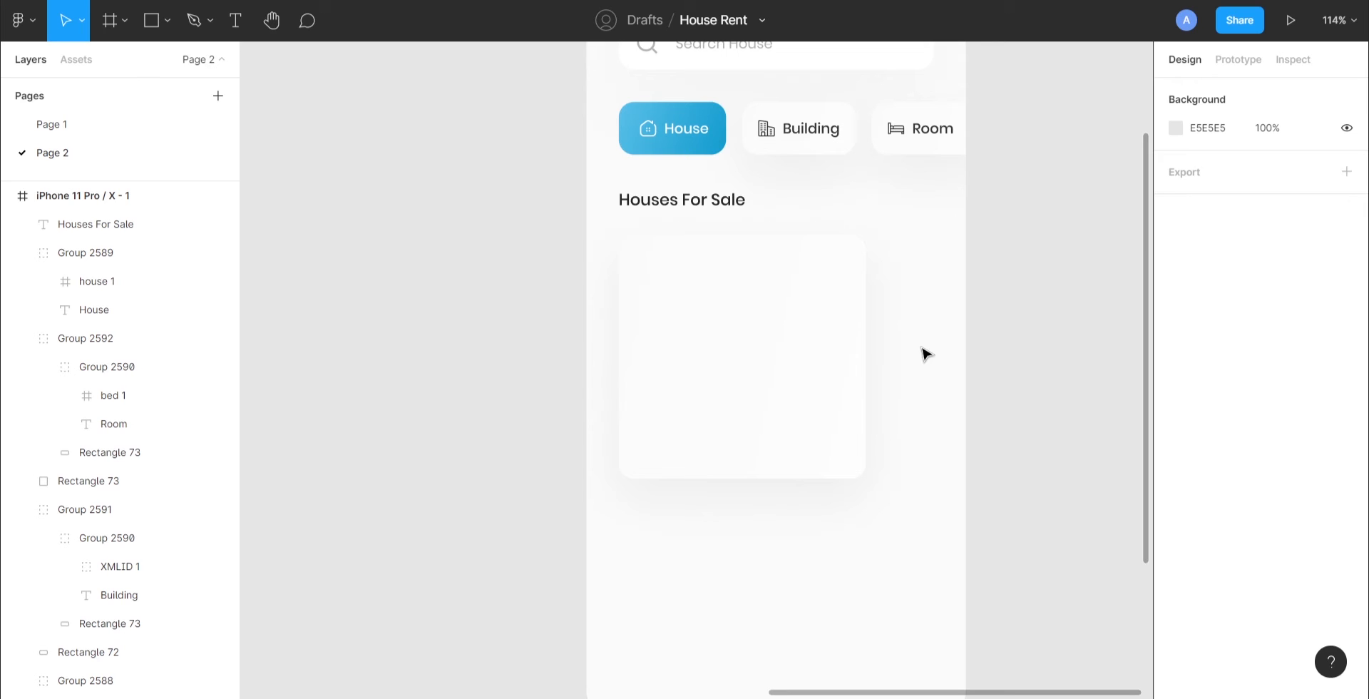
Set the blur of the card's drop shadow to 100
click(763, 403)
click(1176, 596)
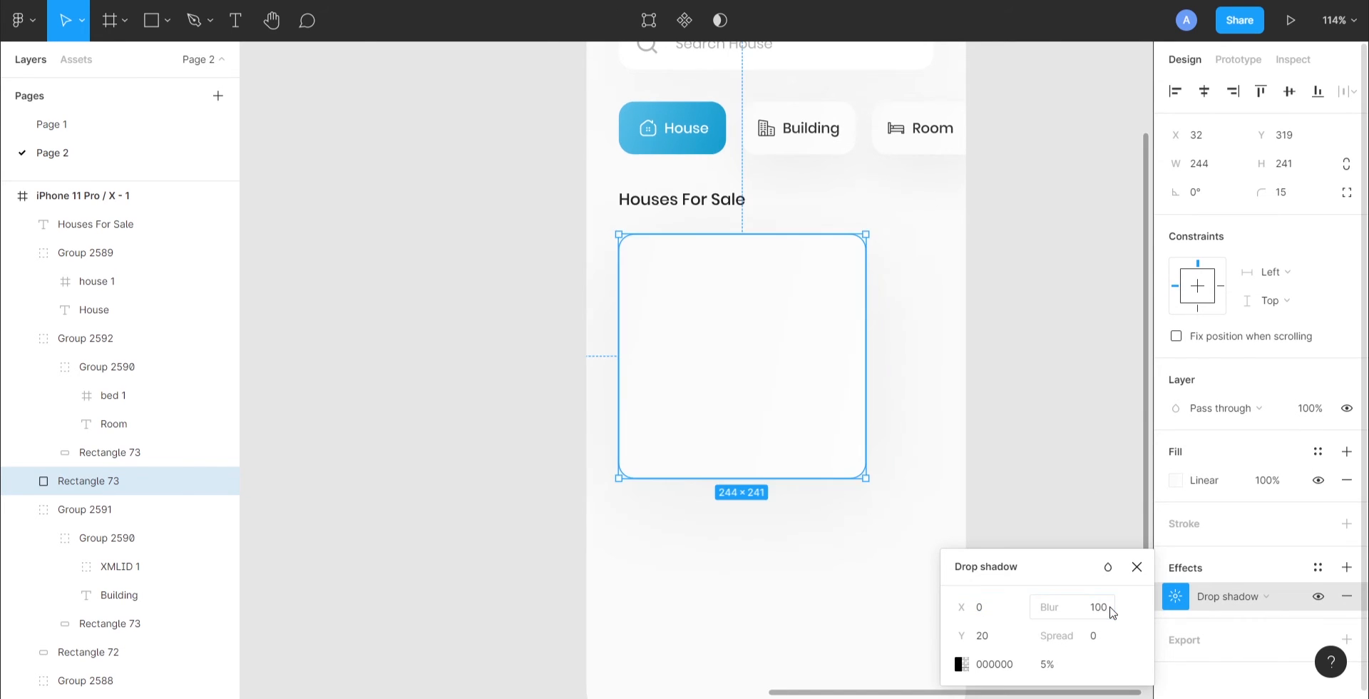
click(1081, 452)
scroll(818, 460, down, 3)
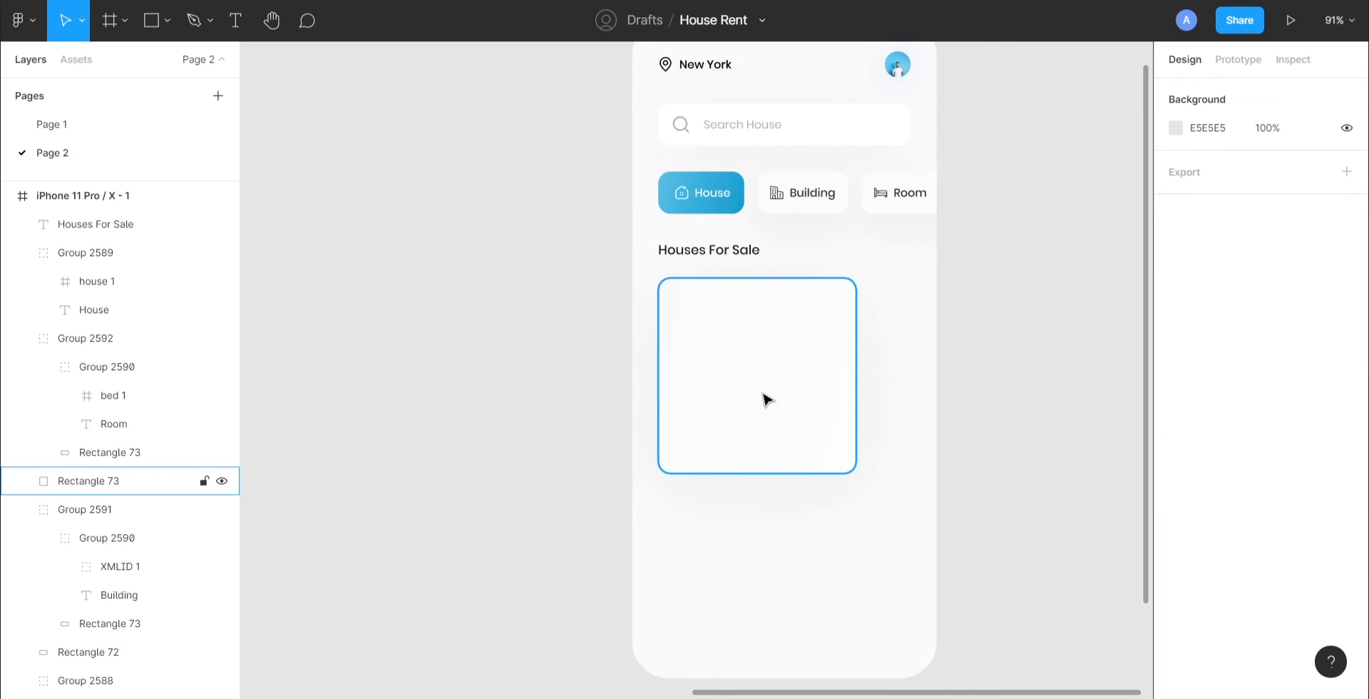
Move the Houses For Sale heading and the card together 8 px down, away from the category buttons
scroll(764, 395, up, 1)
click(729, 264)
shift+click(740, 343)
key(alt)
key(shift+Down)
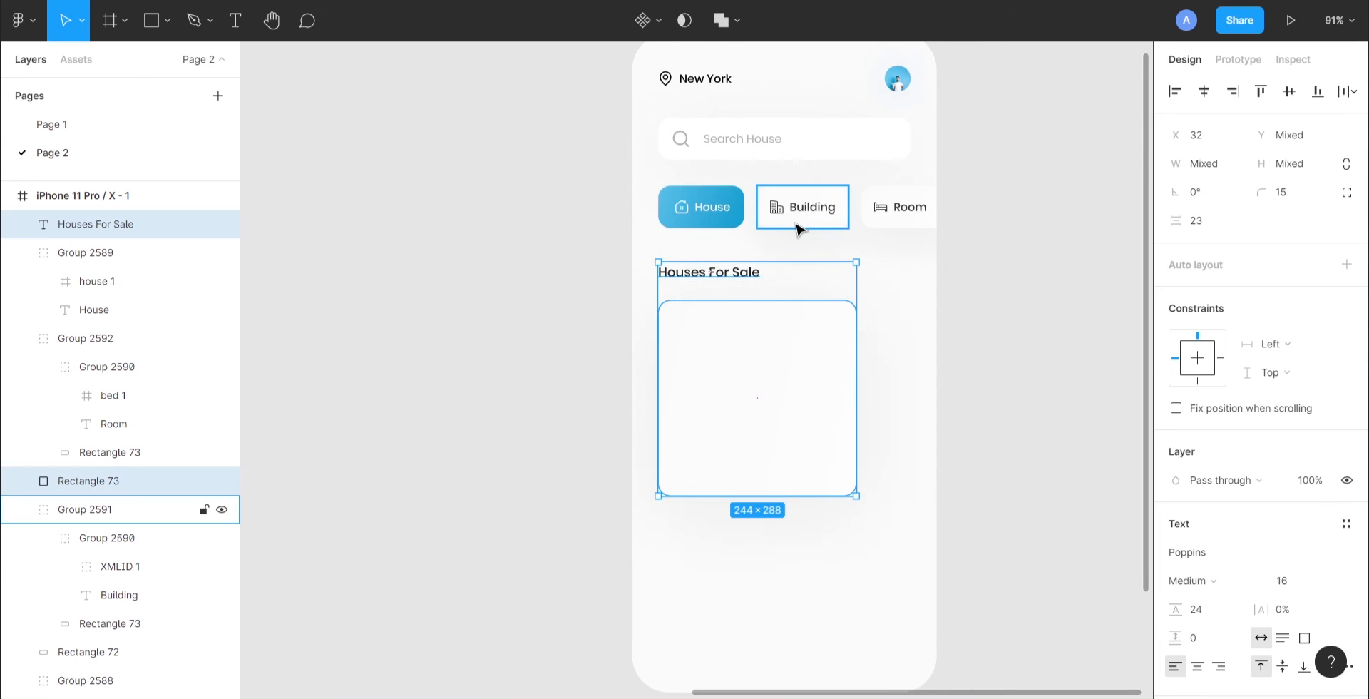
click(507, 345)
Cut the kitchen photo from the canvas beside the phone frame and paste it centered horizontally onto the card
scroll(507, 345, down, 1)
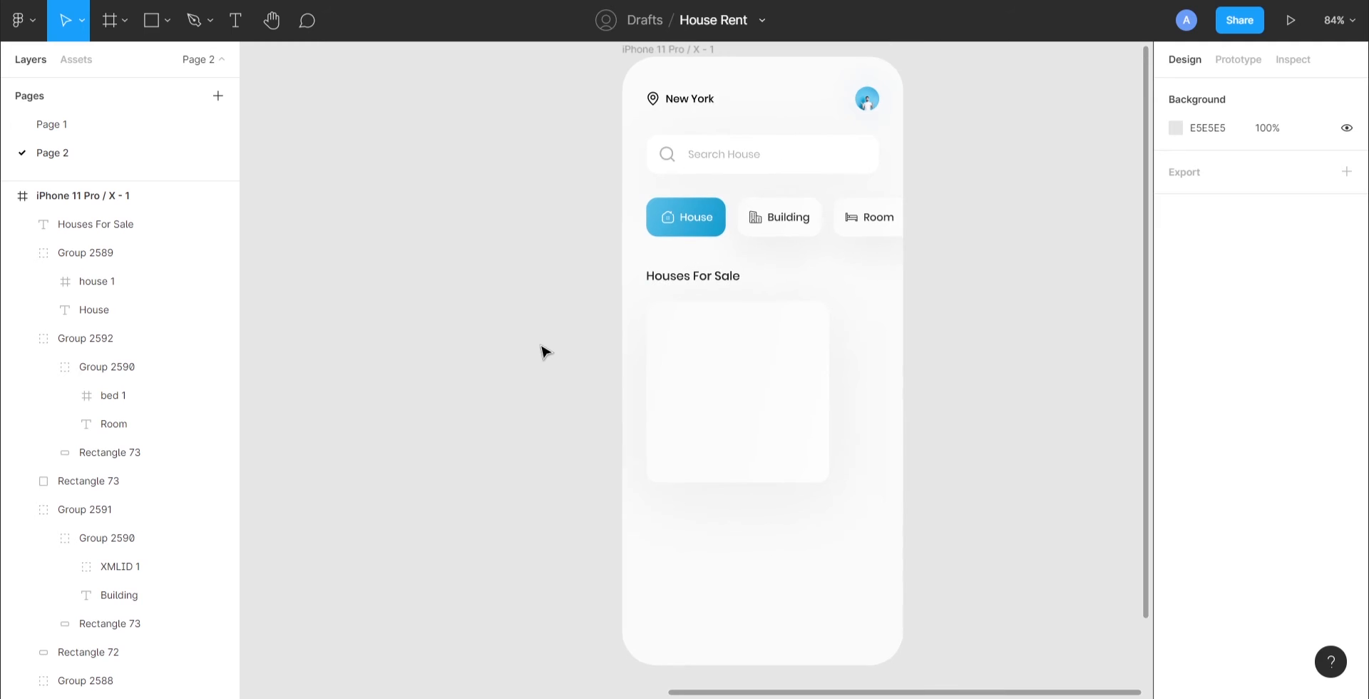
scroll(541, 346, left, 5)
click(294, 279)
key(ctrl+x)
scroll(803, 343, right, 4)
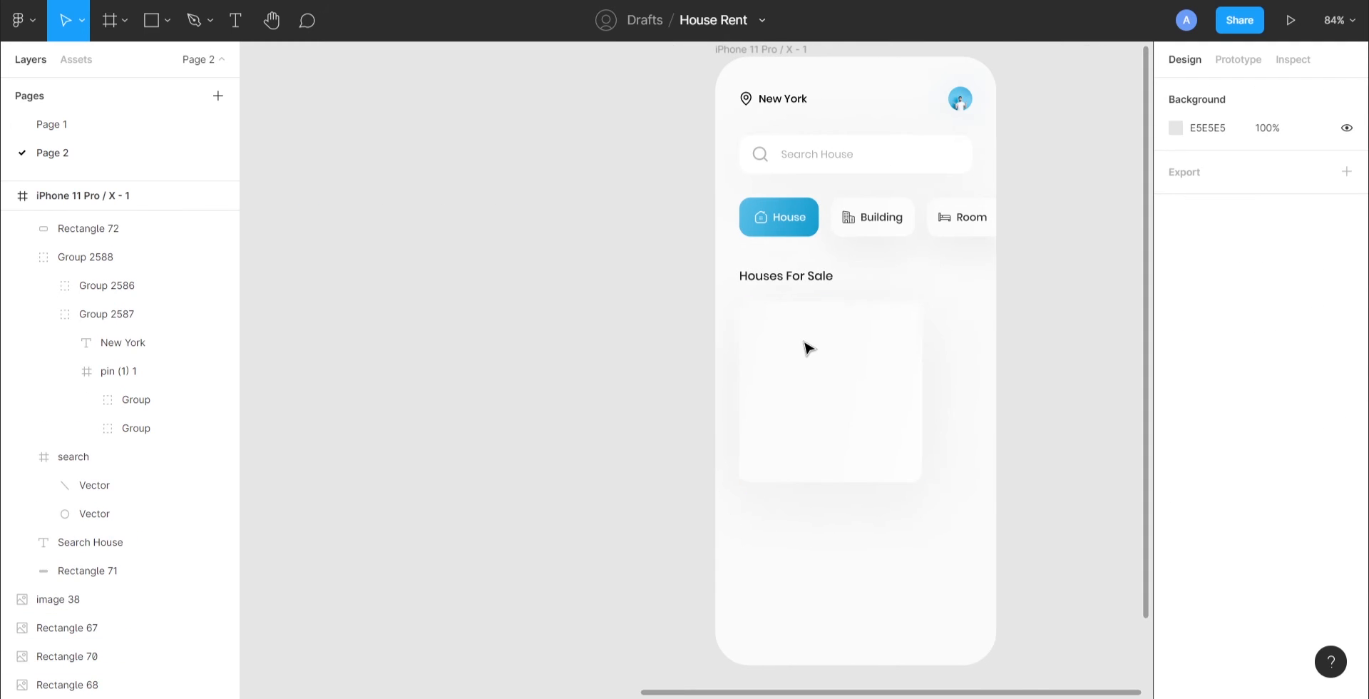
click(806, 347)
key(ctrl+v)
drag(858, 343, 833, 346)
Adjust the kitchen photo's vertical position so it sits 8 px below the card's top edge, at Y 335
scroll(891, 359, up, 5)
key(alt+shift+Up)
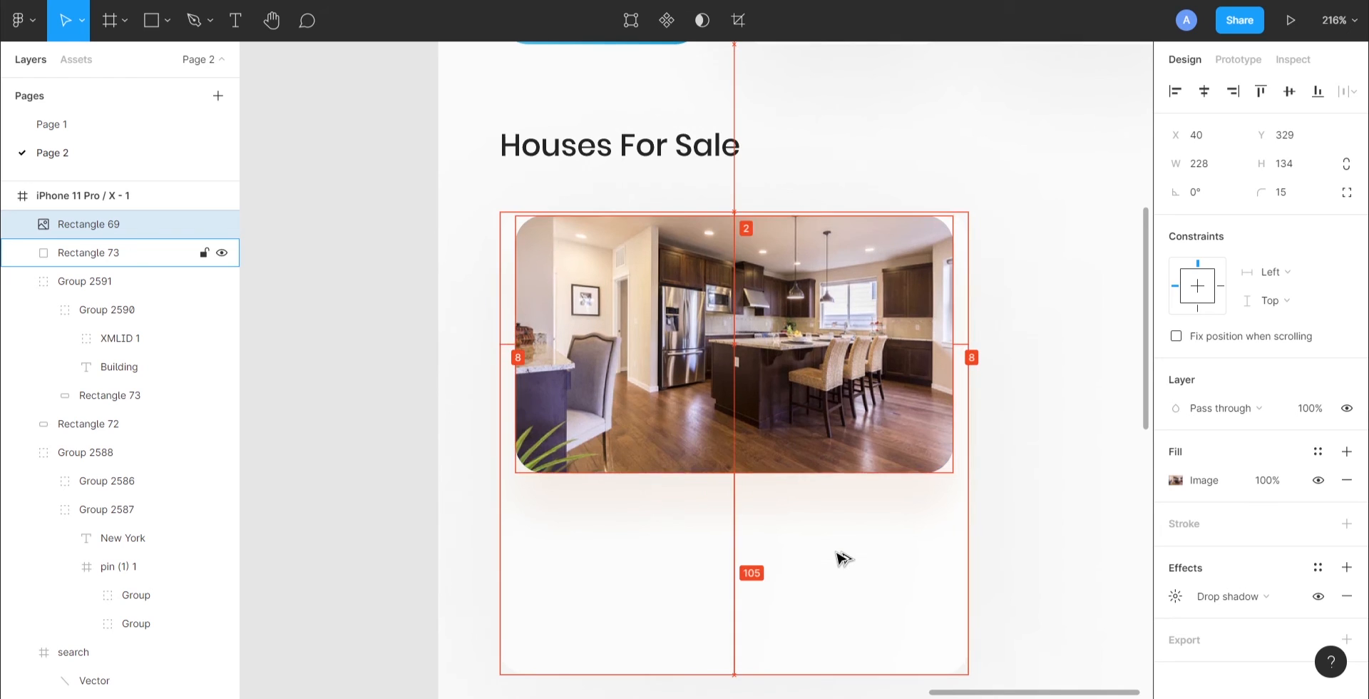
key(alt+Down)
key(alt+Down)
key(alt+Down)
key(alt+Down)
key(alt+Down)
key(alt+Down)
scroll(840, 559, down, 1)
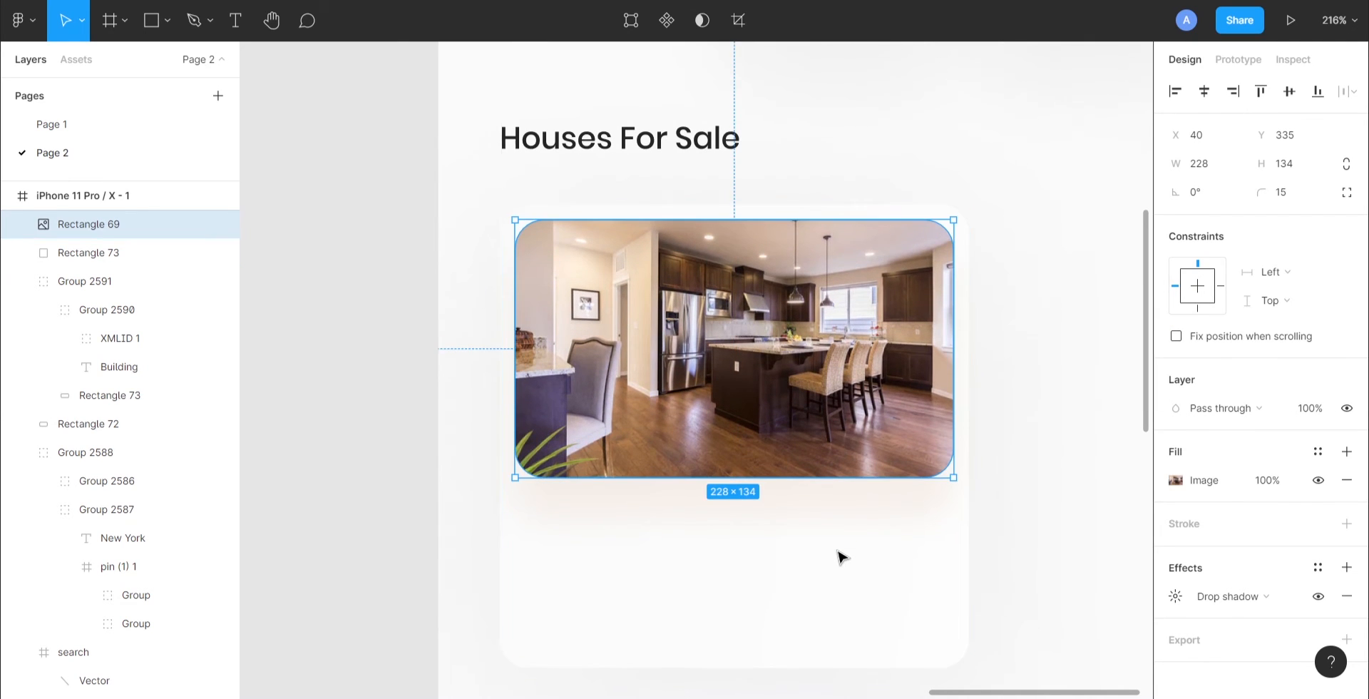
Place a copy of the Houses For Sale heading inside the card below the photo, at X 40 and Y 481
click(720, 134)
scroll(672, 564, down, 1)
click(677, 551)
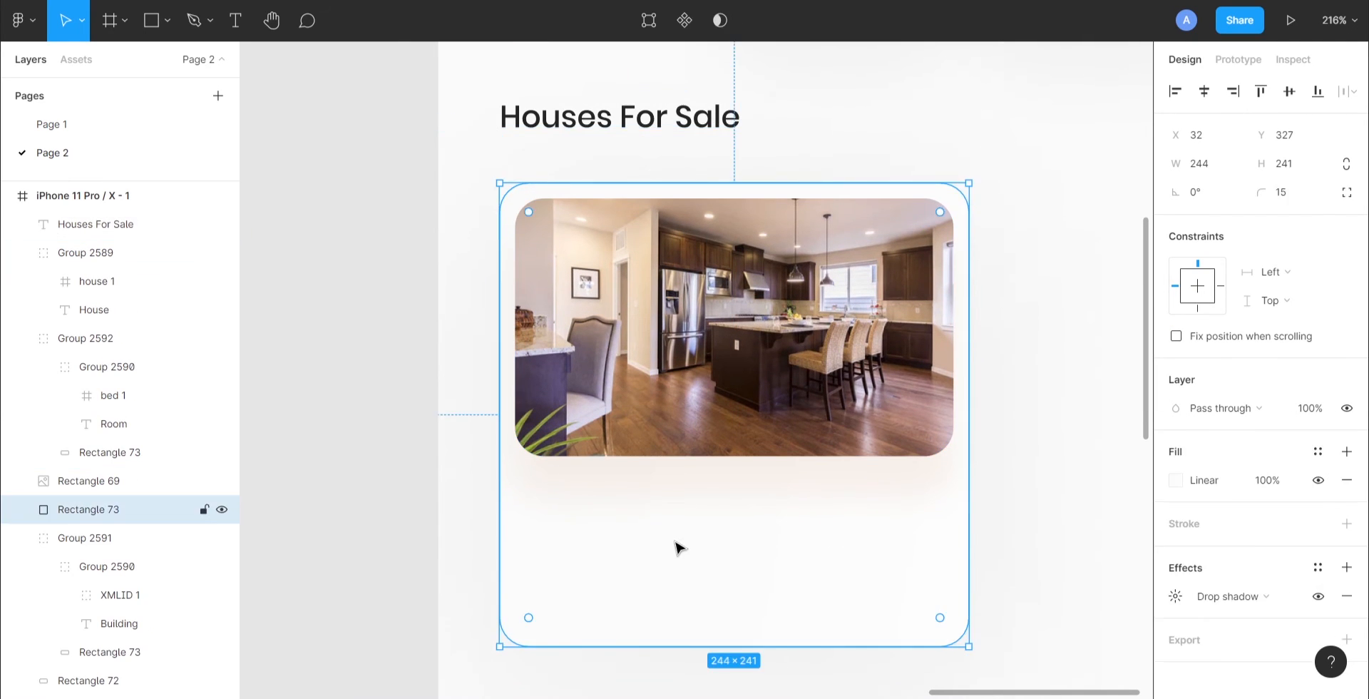
key(ctrl+v)
drag(698, 123, 613, 502)
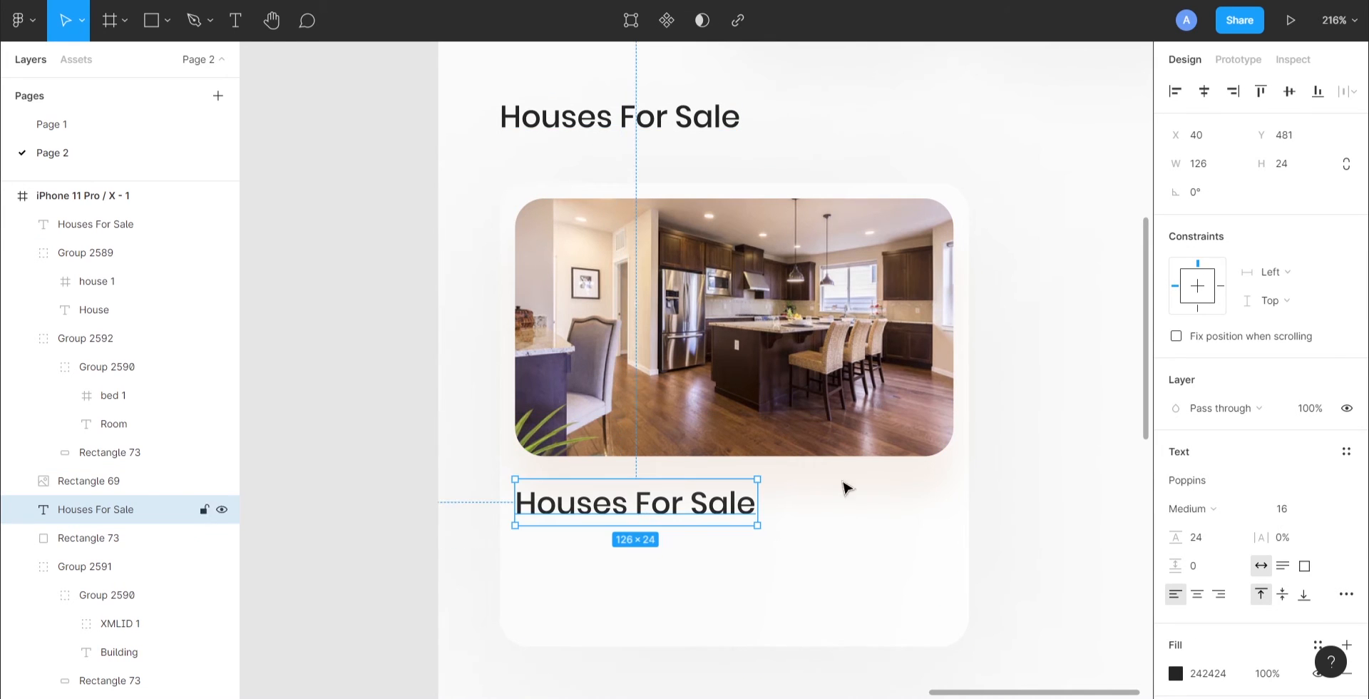
Format the text under the photo with font size 14, line height 20 and color 000000
text(20)
key(Return)
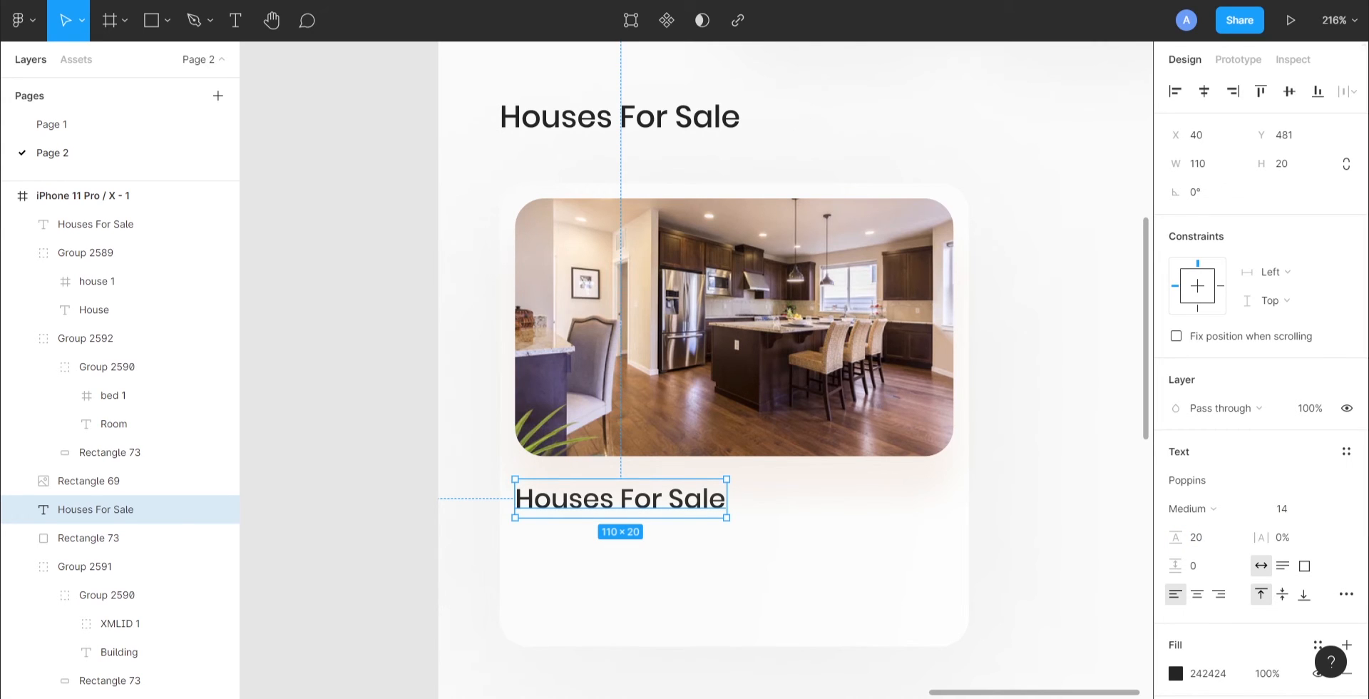
click(1229, 676)
text(000000)
key(Return)
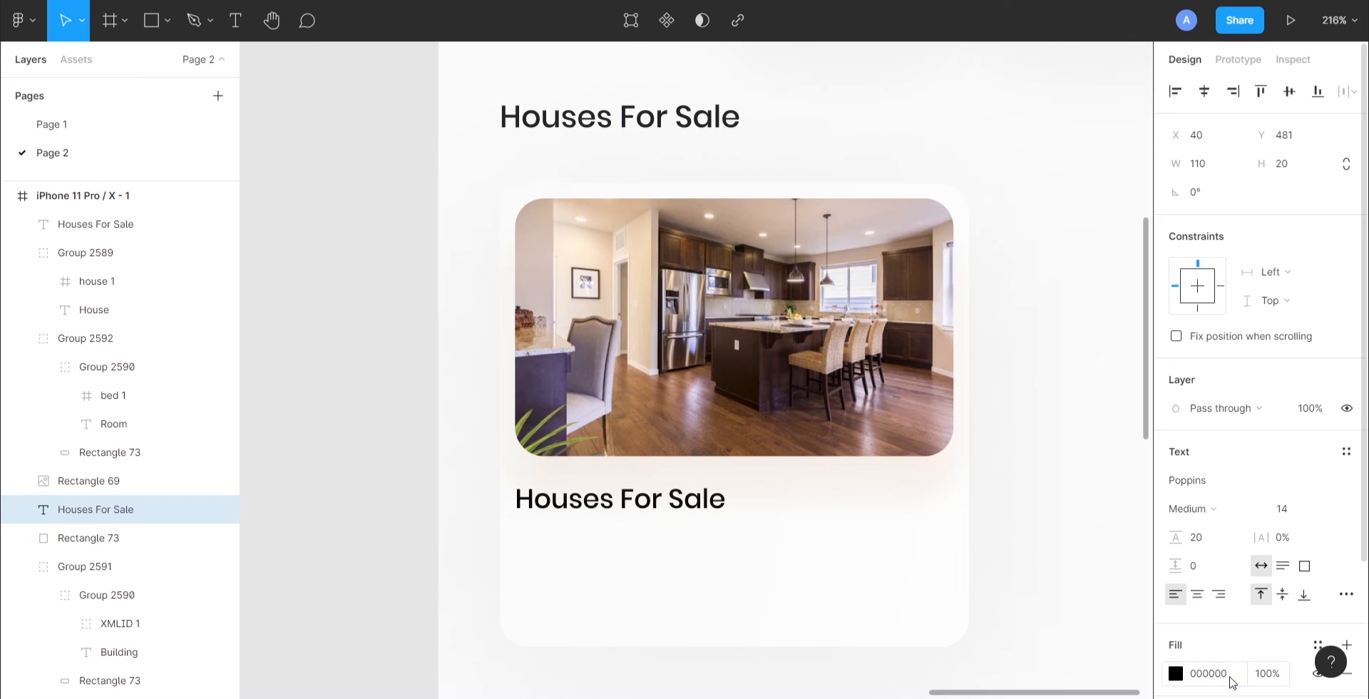
Replace the text under the photo with "Commuters Dream"
double_click(672, 498)
text(Comm)
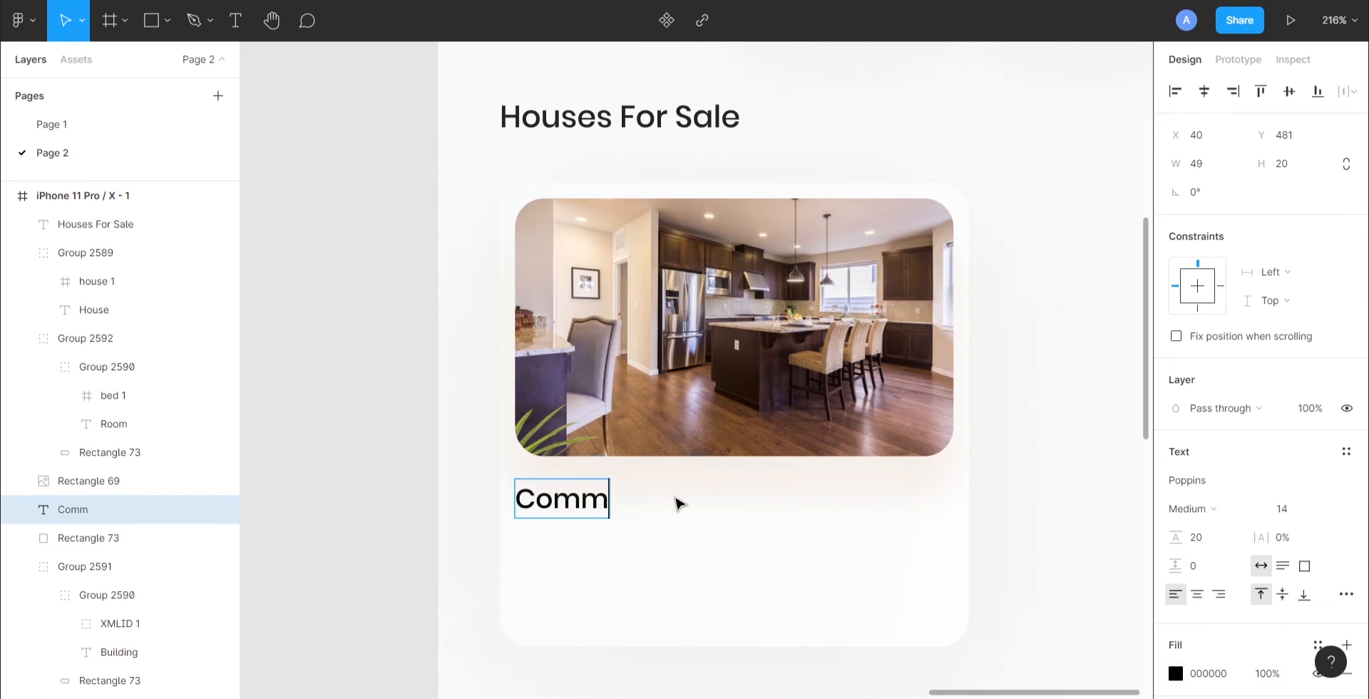
text(uters Dre)
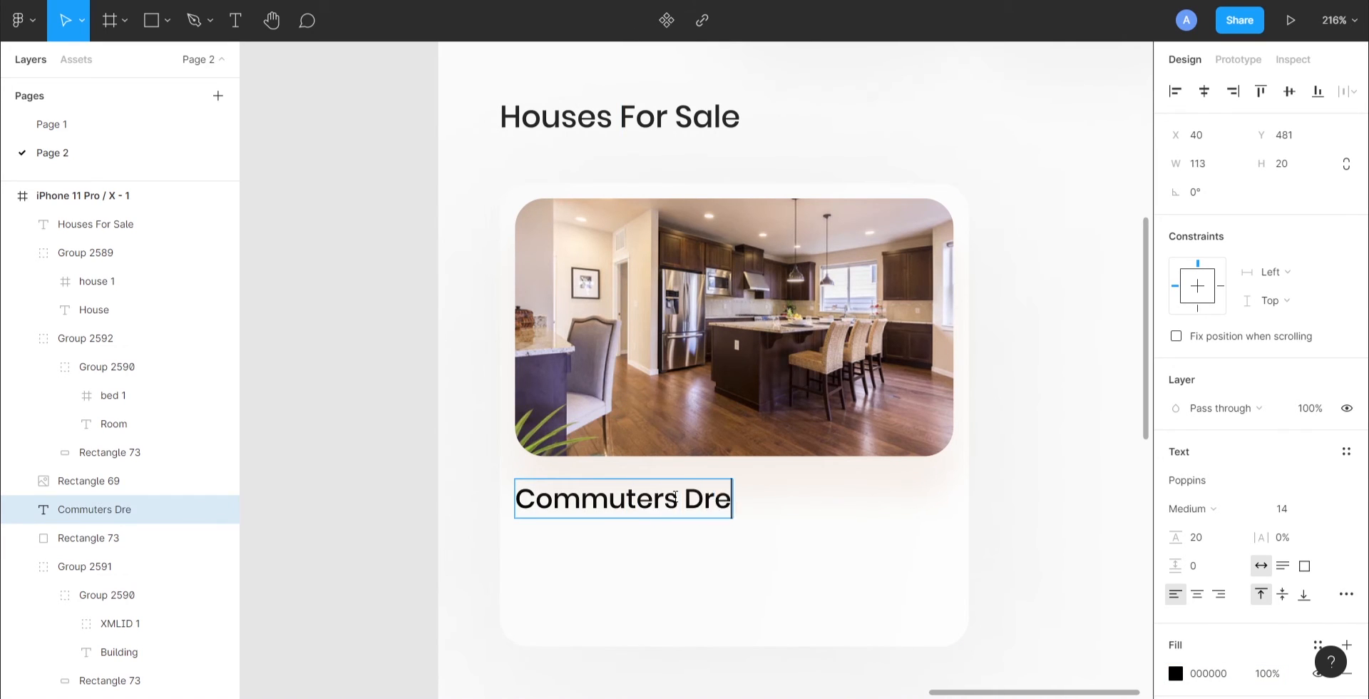
text(am)
key(Escape)
Nudge the Commuters Dream title 8 px right and 4 px down to X 48 and Y 485
key(Right)
key(Right)
key(Right)
key(Right)
key(Right)
key(Right)
key(Right)
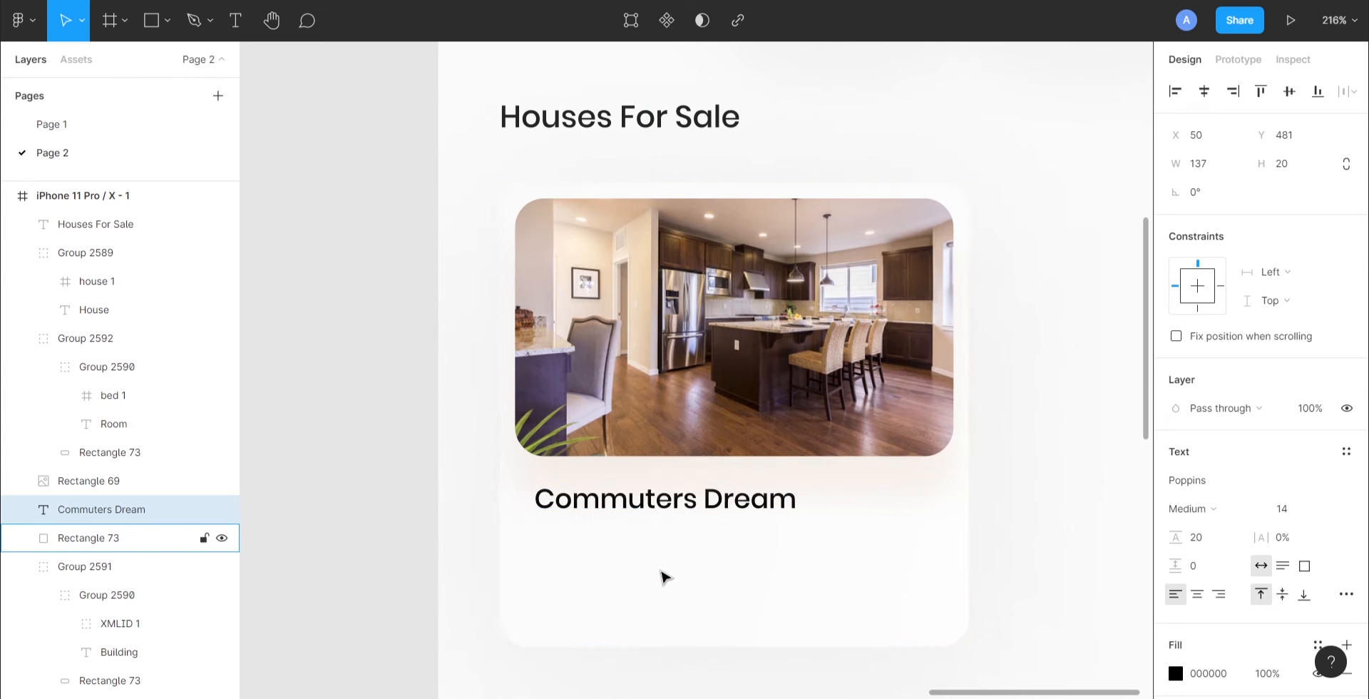
key(Right)
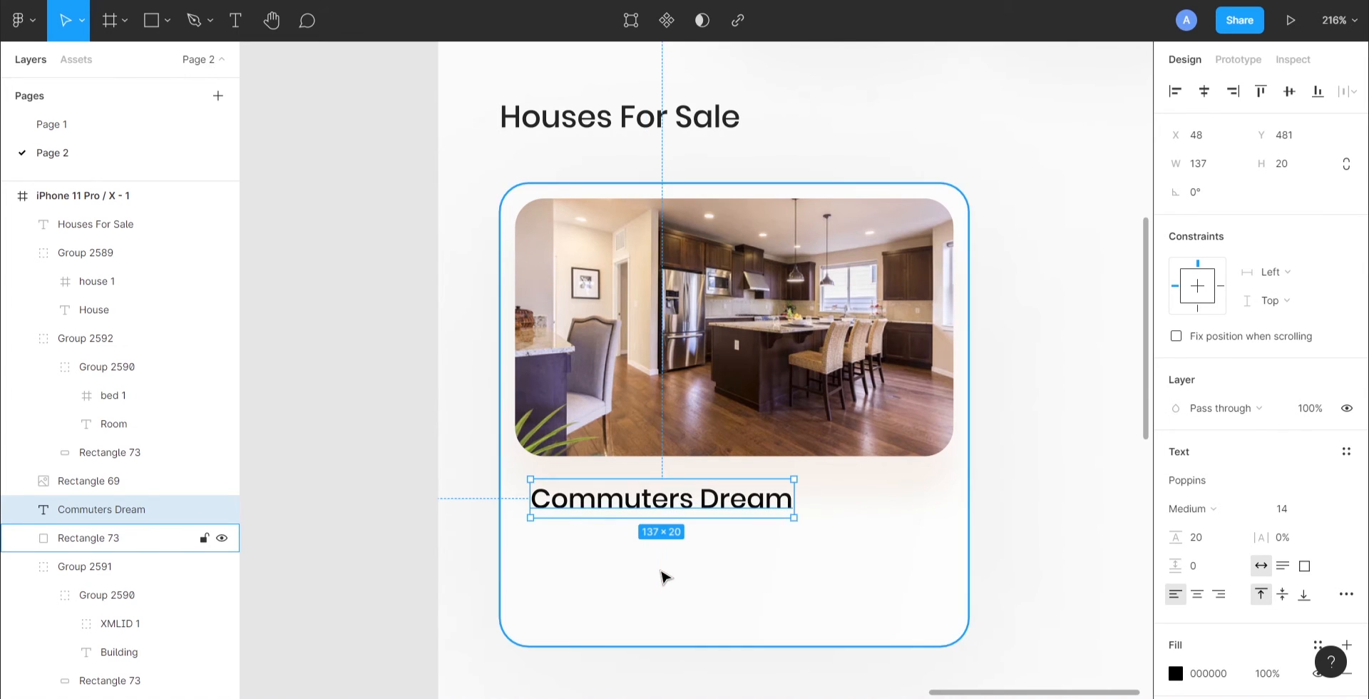
key(Down)
key(Down)
key(Down)
key(Down)
Place a copy of the Commuters Dream title below it at Y 521 and change its text to "Keamy, New York"
scroll(706, 432, down, 3)
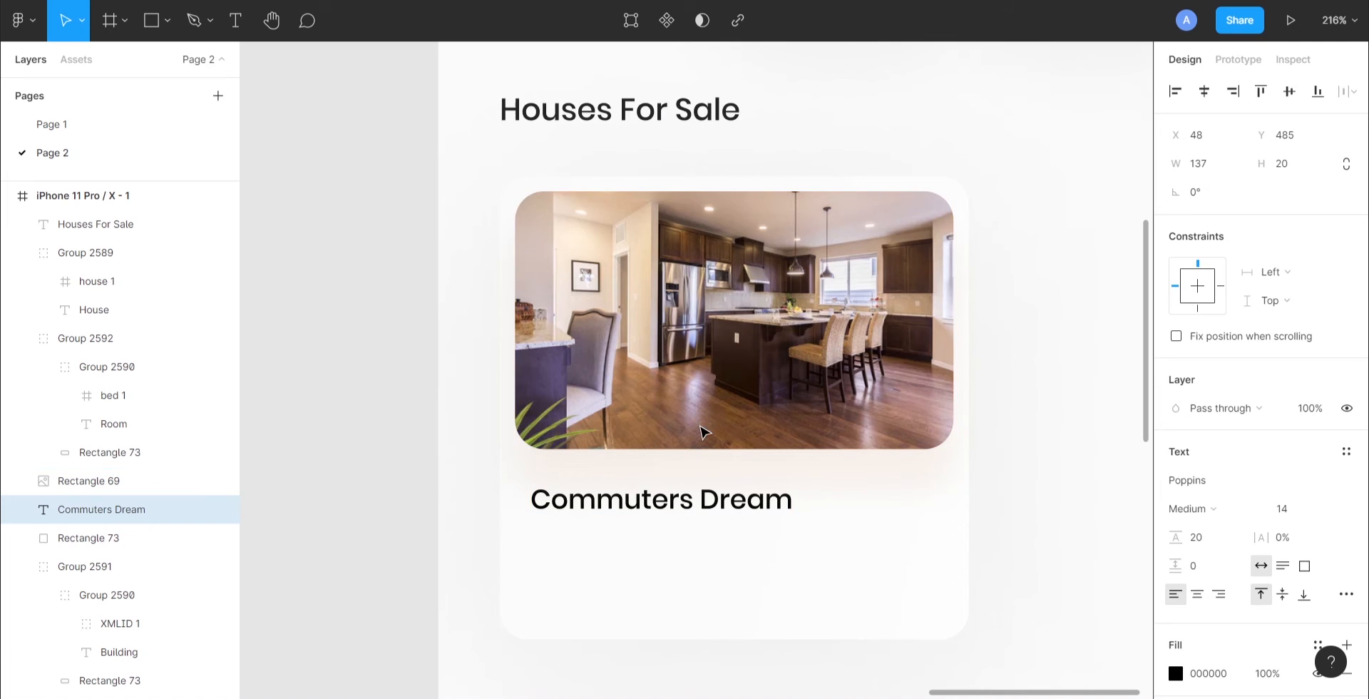
key(ctrl+v)
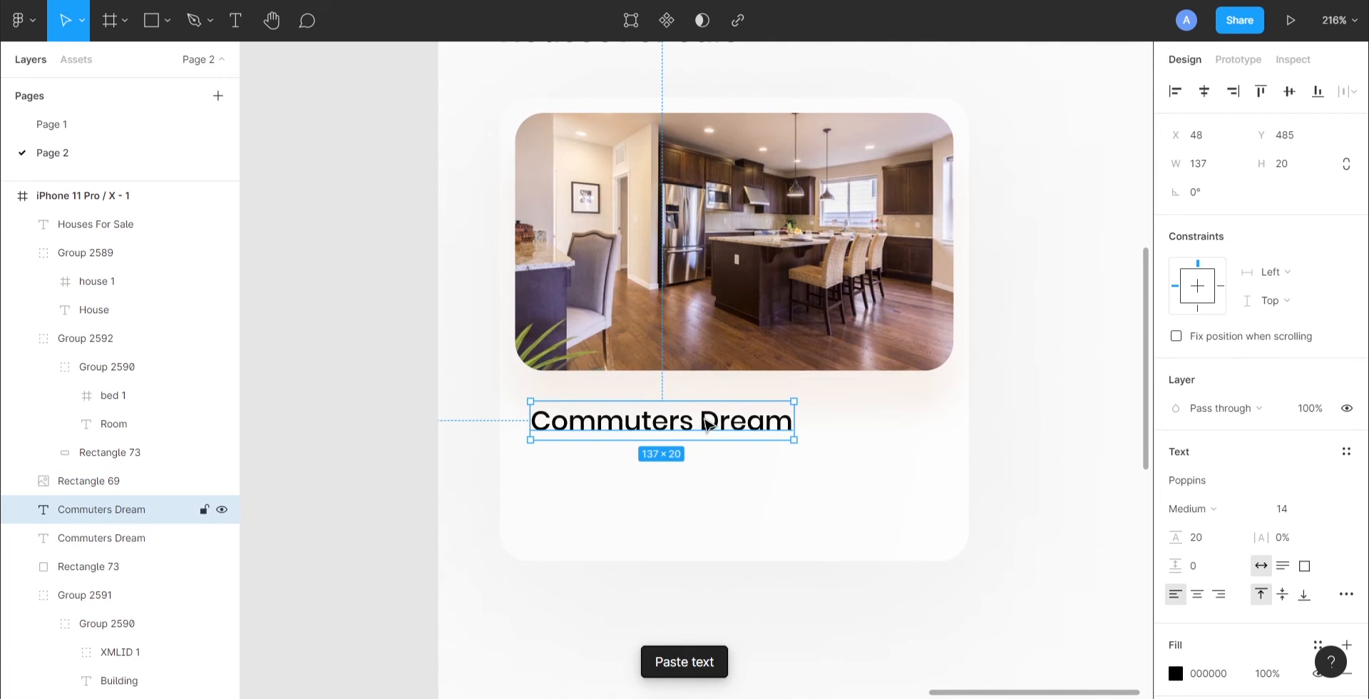
drag(702, 432, 687, 495)
double_click(683, 485)
text(Ke)
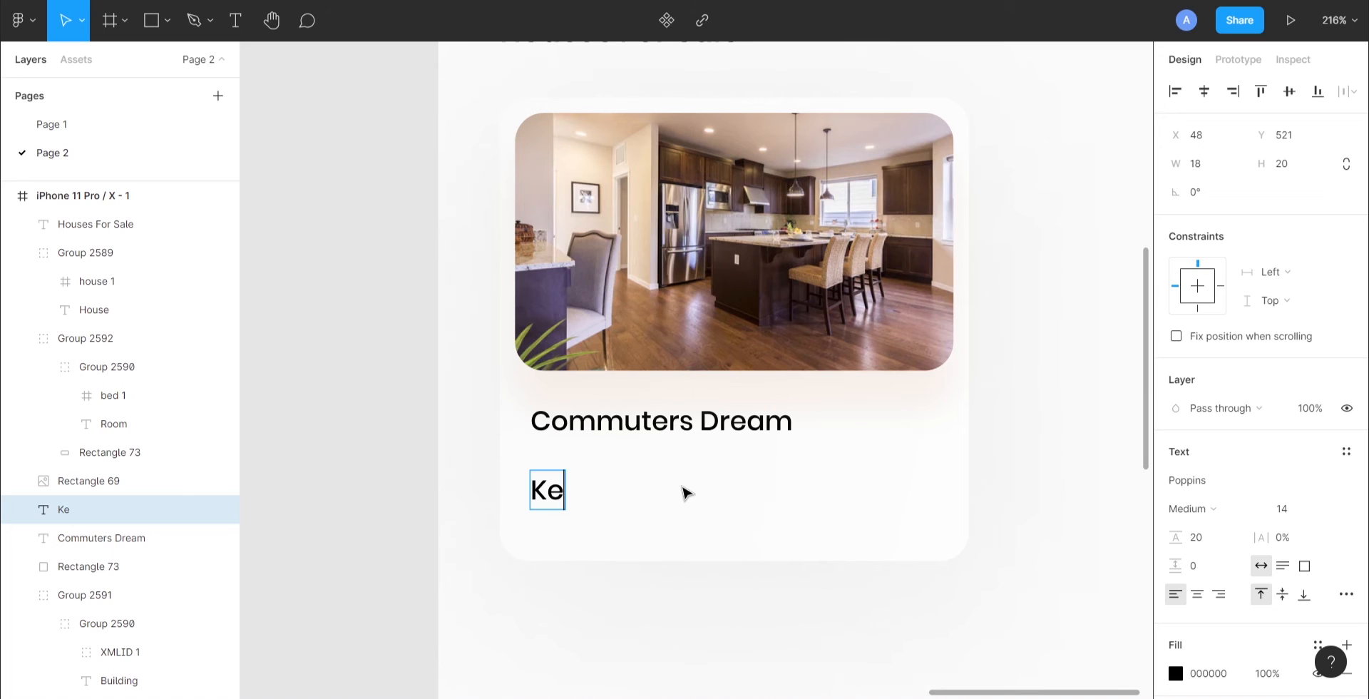
text(amy, New York)
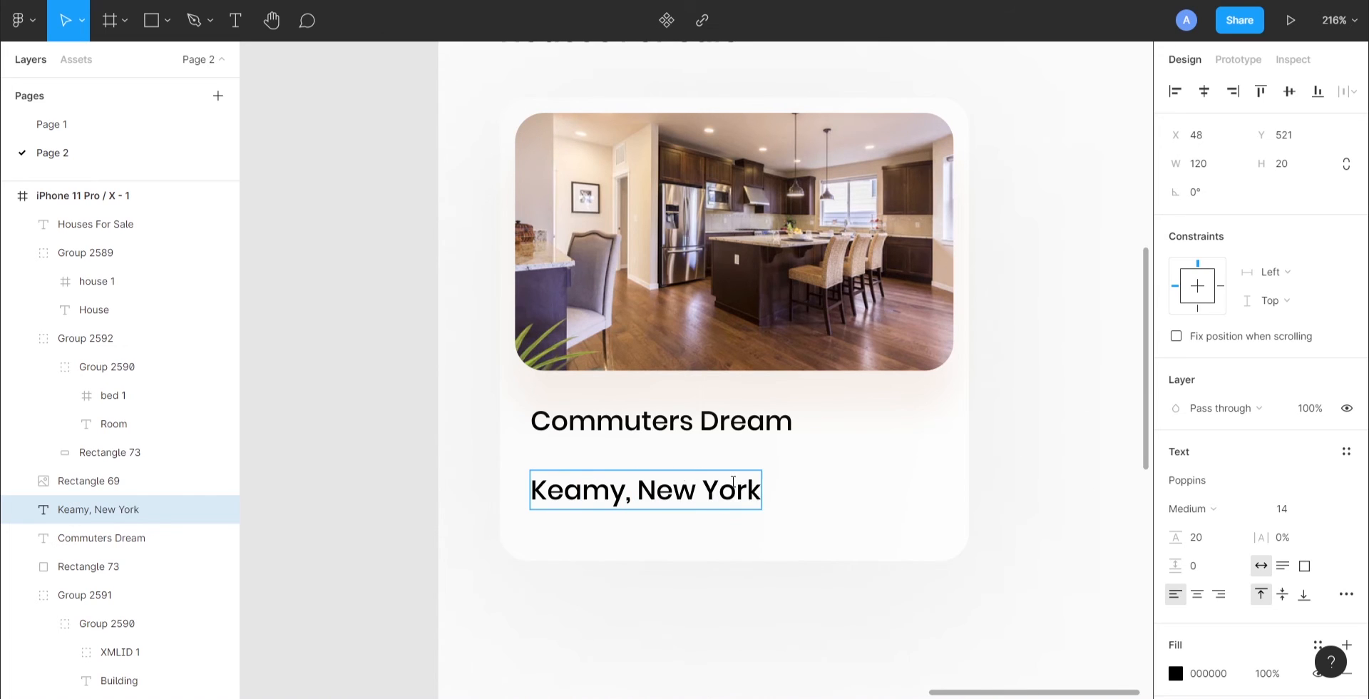
key(Escape)
Set the Keamy, New York text to font size 10 and line height 15, and move it up to Y 509
click(1283, 508)
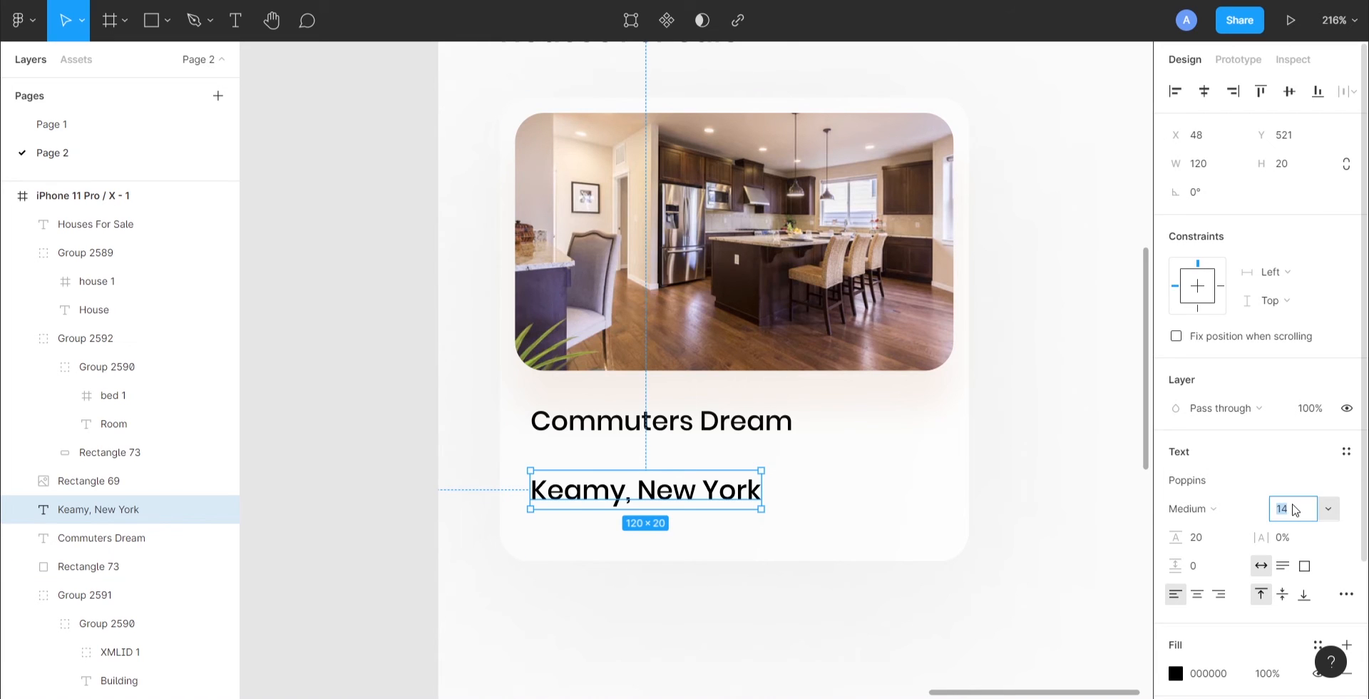
text(10)
key(Return)
drag(664, 488, 683, 433)
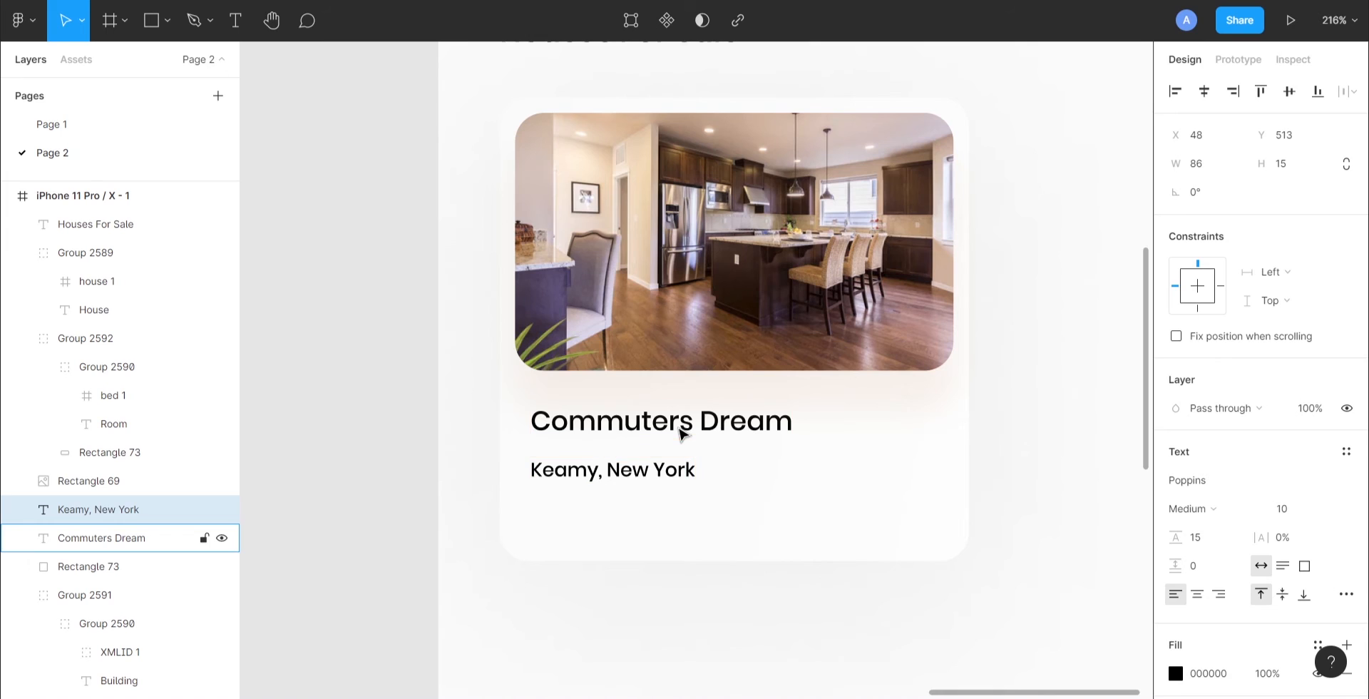
key(Up)
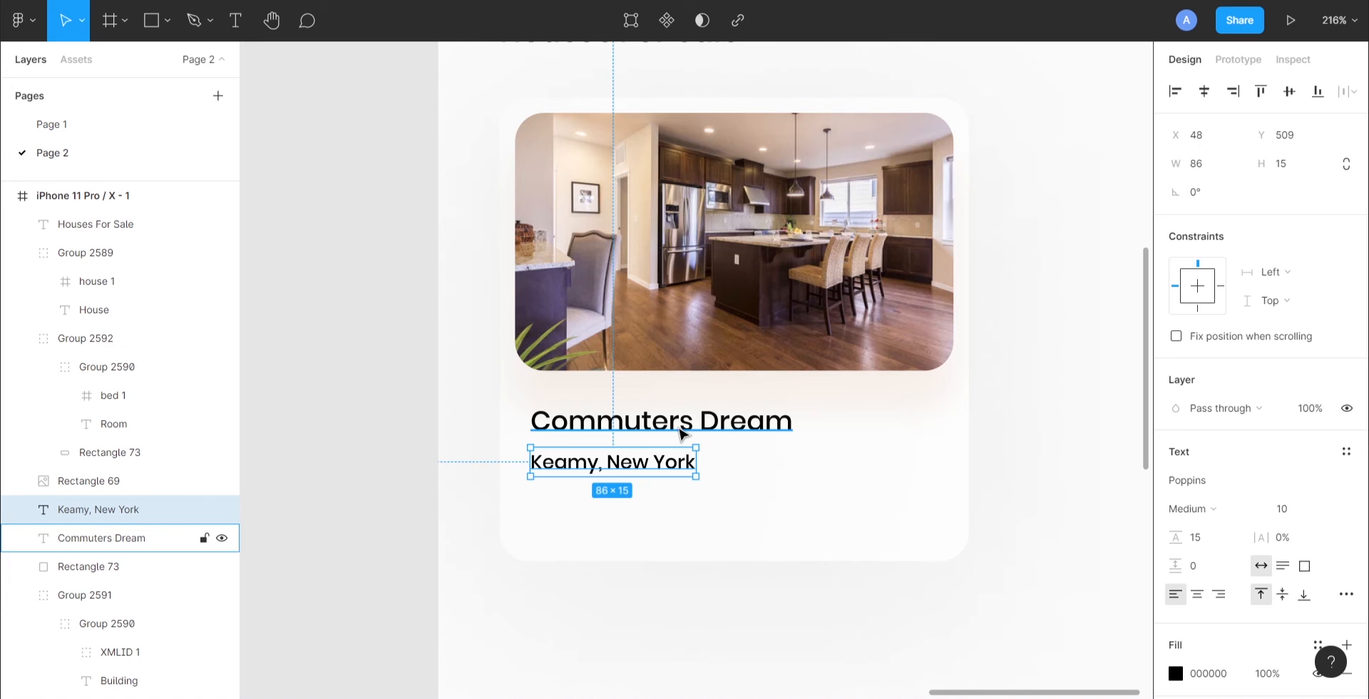
Place a copy of the Keamy, New York text at Y 540, reading "4 rooms - 800m2" with a fill opacity of 56%
drag(648, 474, 648, 529)
double_click(643, 522)
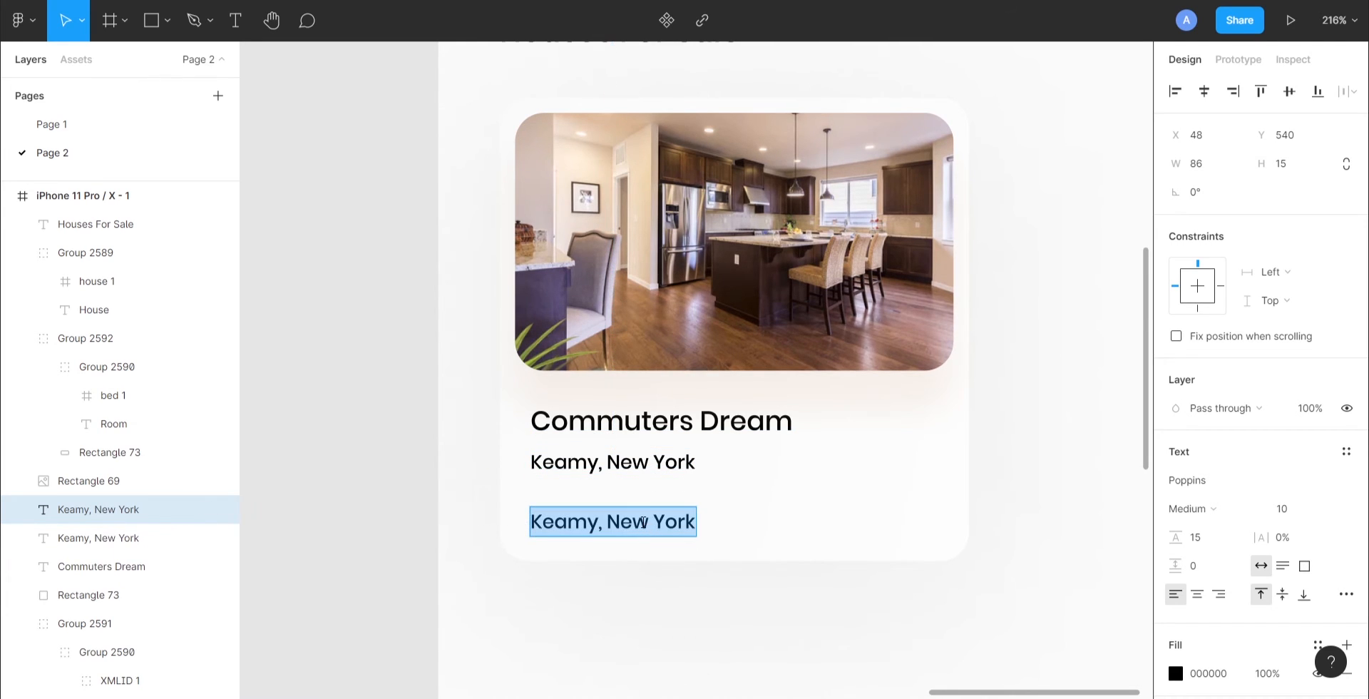
text(4 rooom)
key(BackSpace)
key(BackSpace)
text(ms)
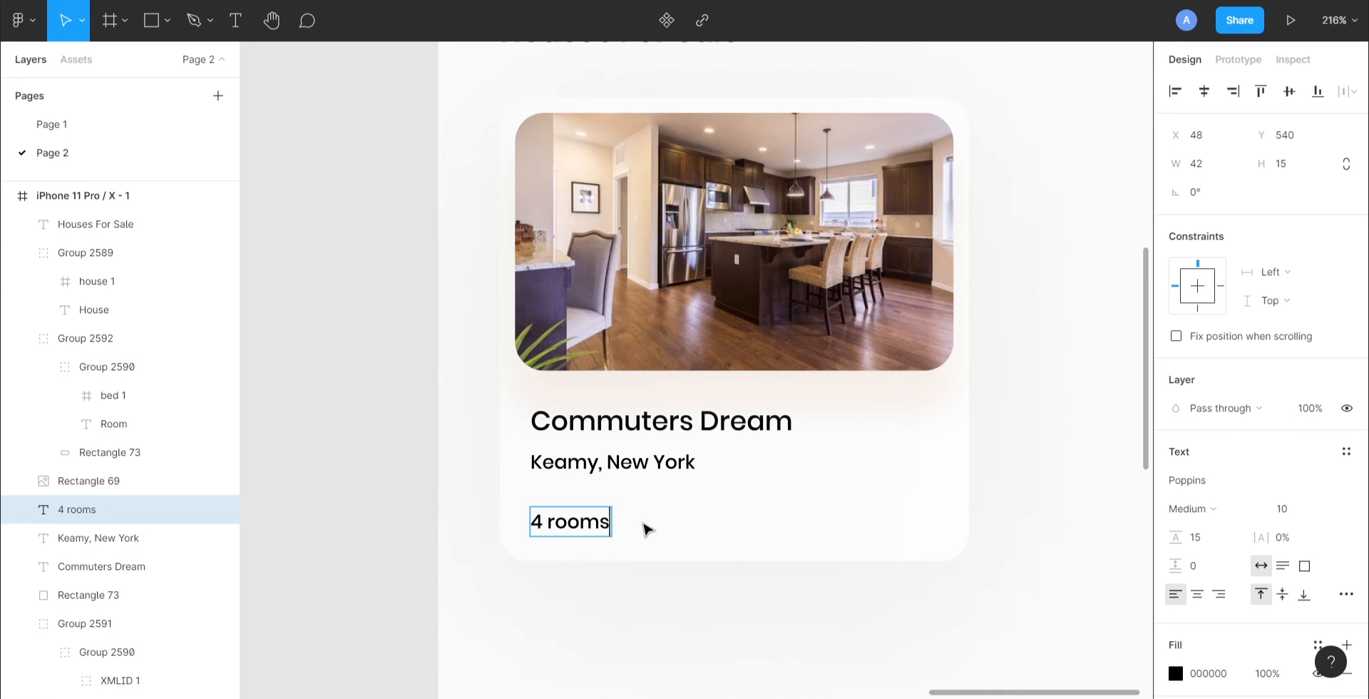
text( - 800)
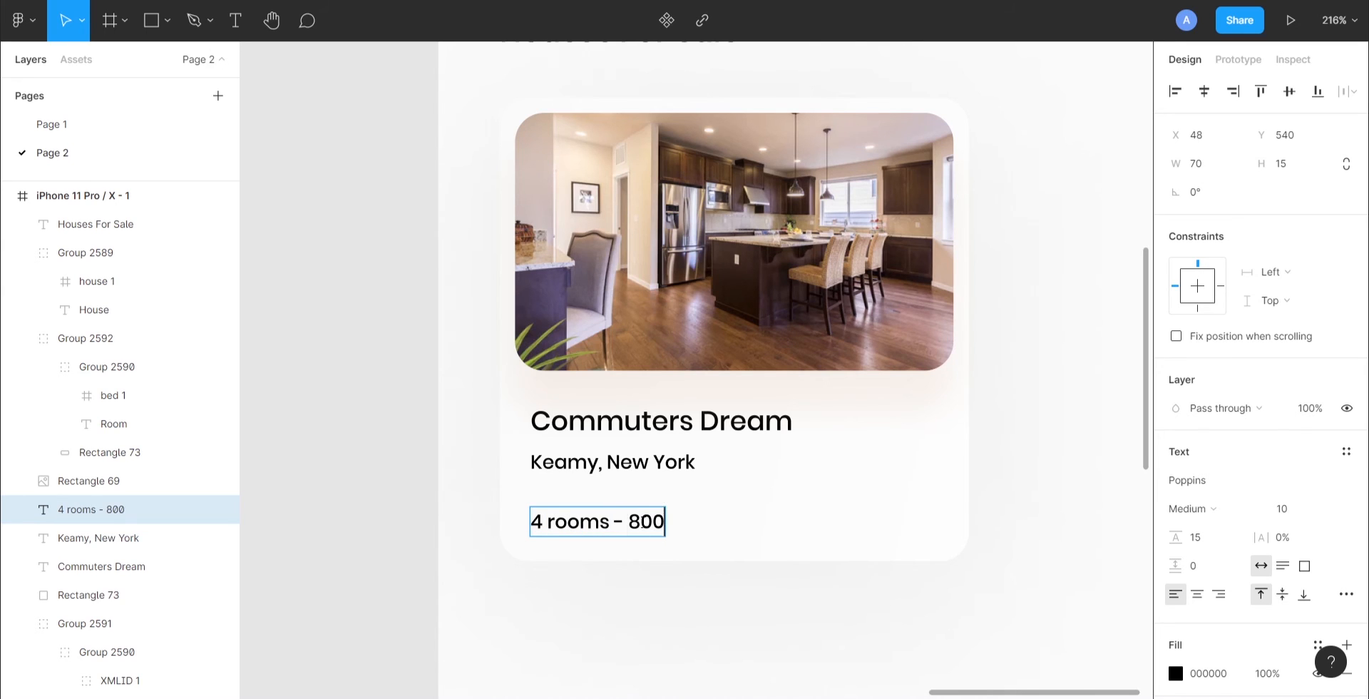
text(m2)
click(1268, 673)
key(Return)
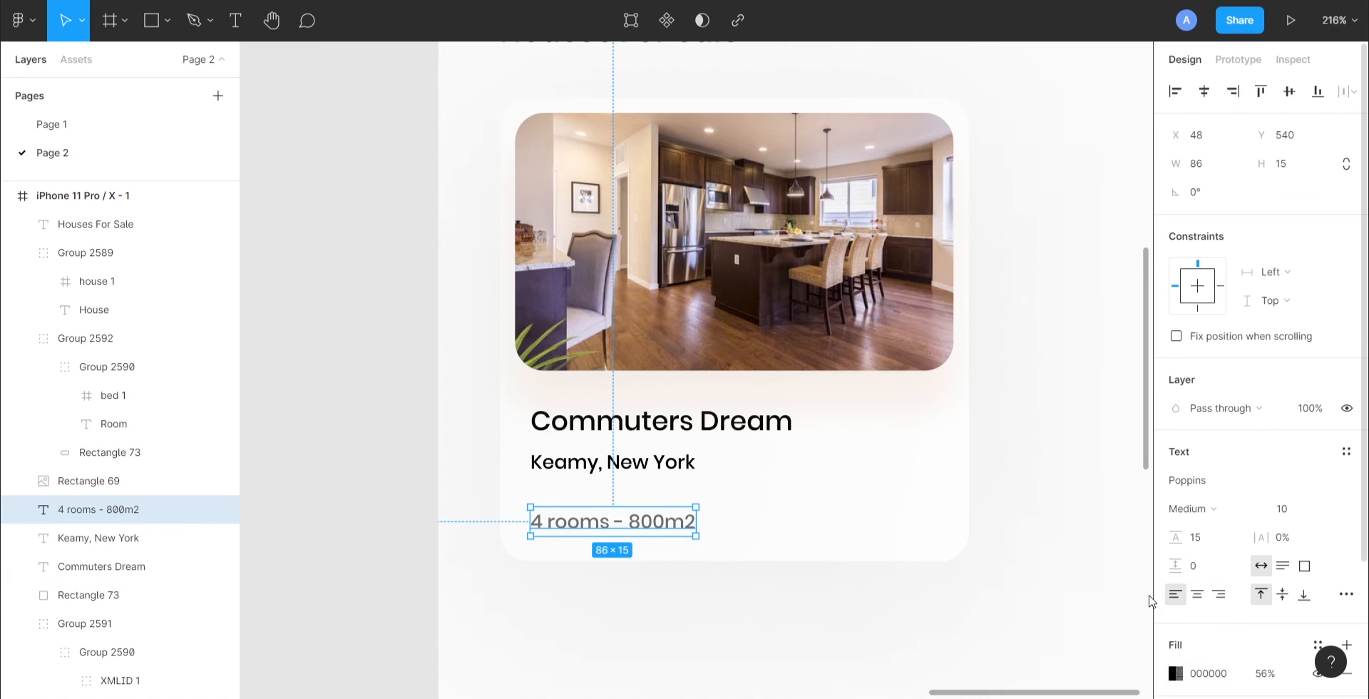
Place a copy of the Keamy, New York text at X 166, Y 509 with font size 14 and line height 20
key(ctrl+v)
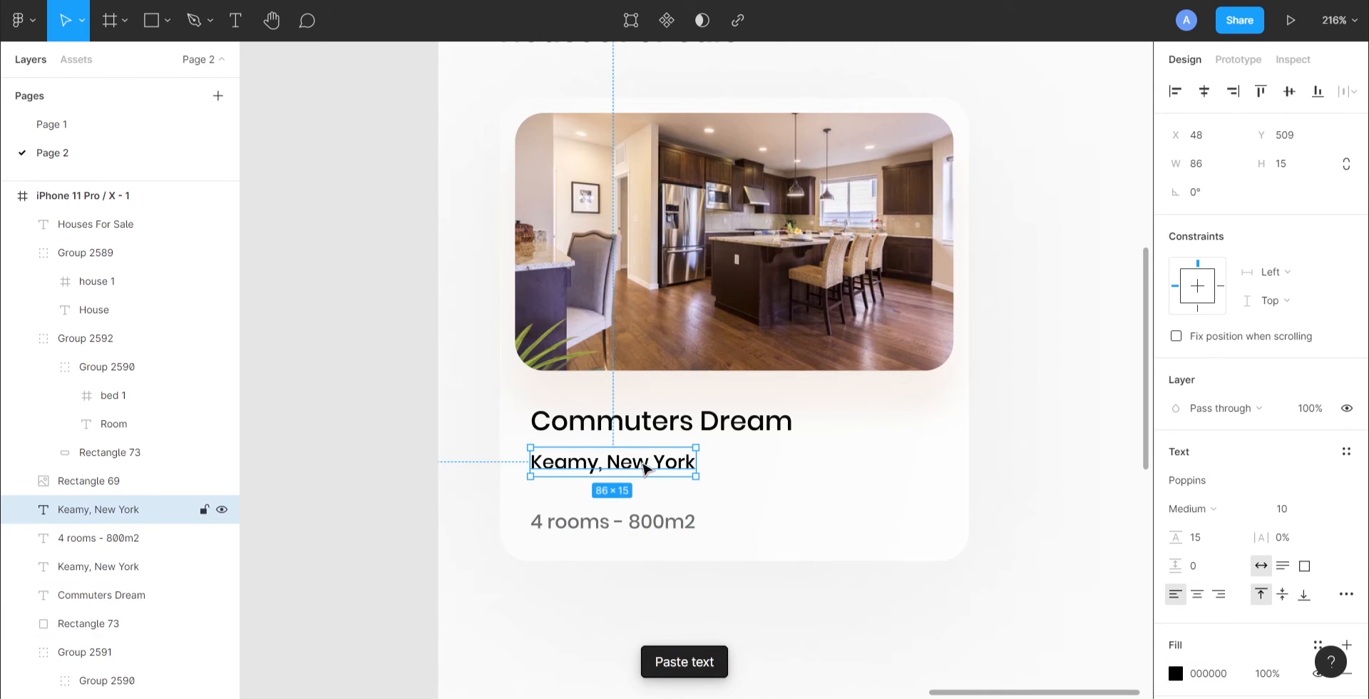
drag(638, 465, 864, 465)
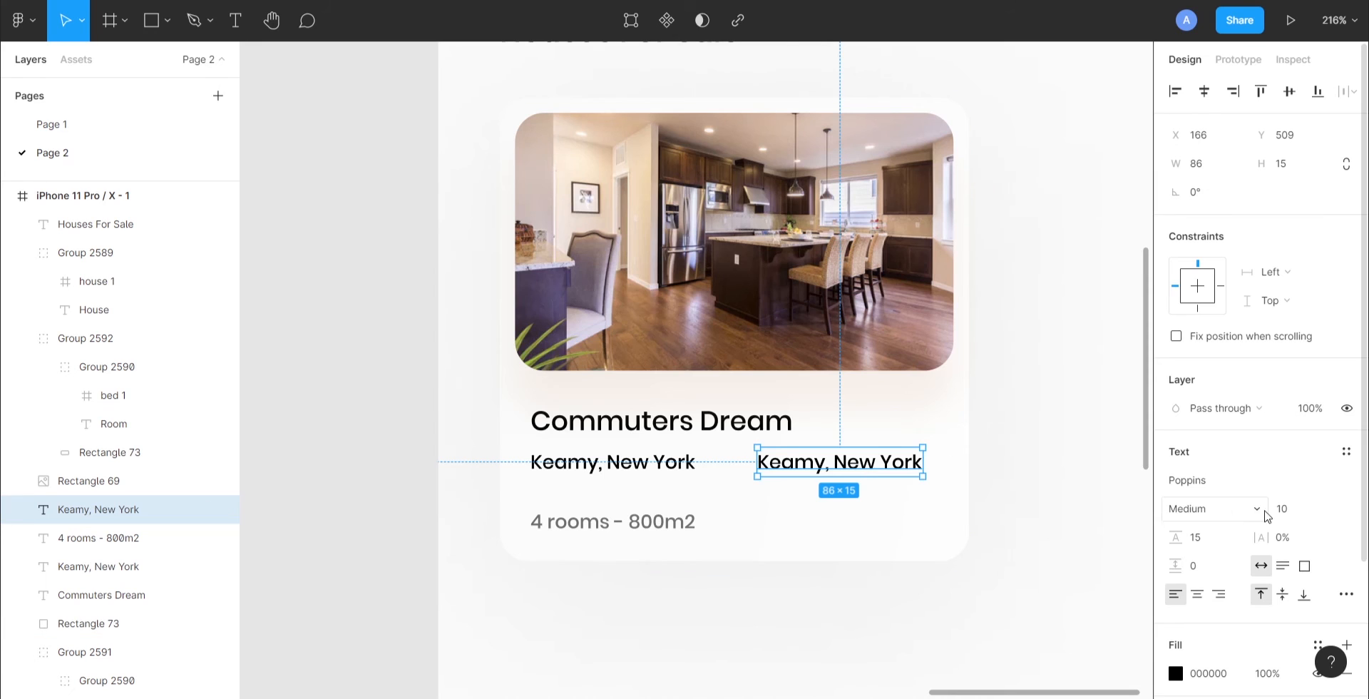
click(1290, 509)
text(14)
key(Tab)
text(20)
key(Return)
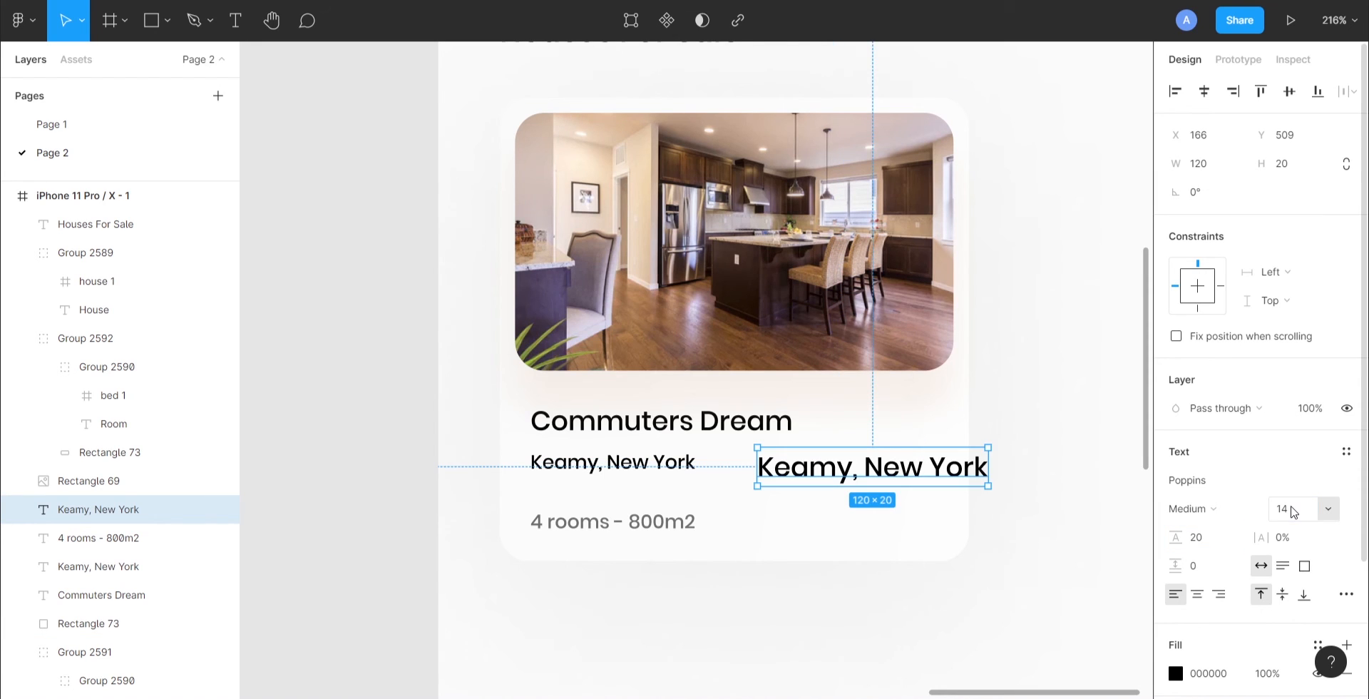
Change the copied text to "$50,000" and move it down to Y 536, beside the rooms text
double_click(968, 474)
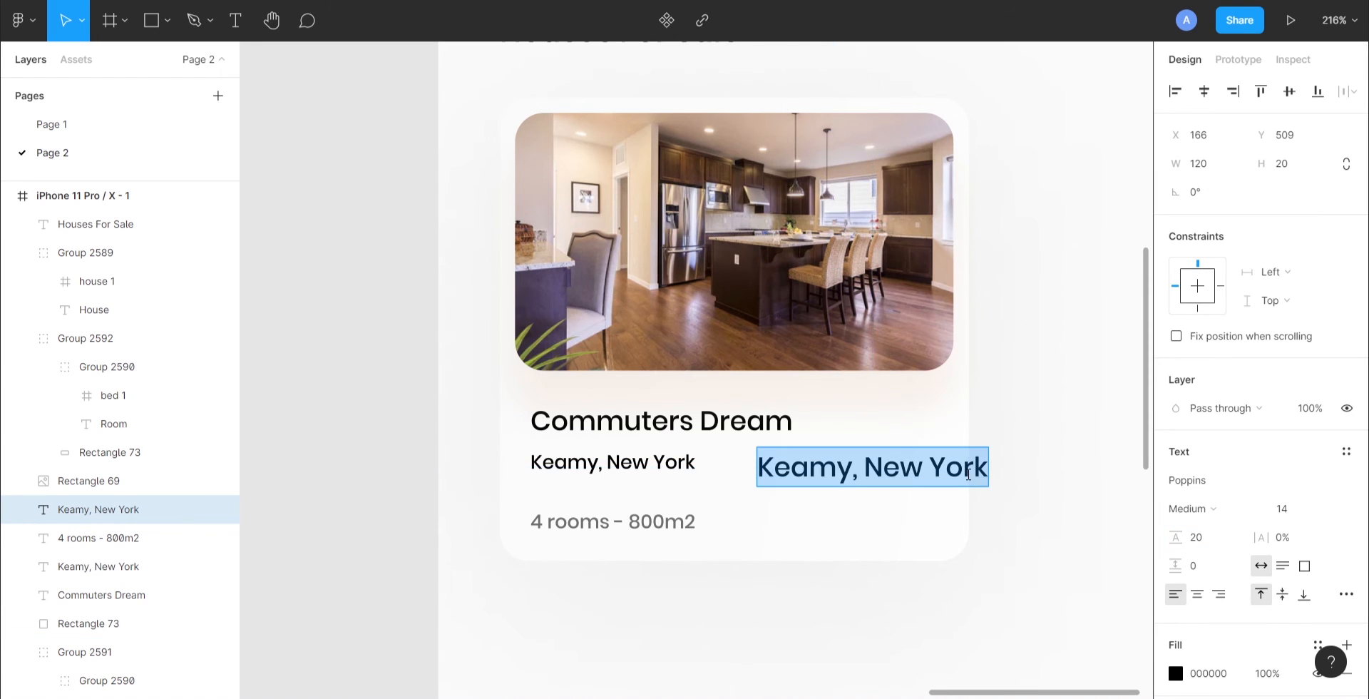
text($50,000)
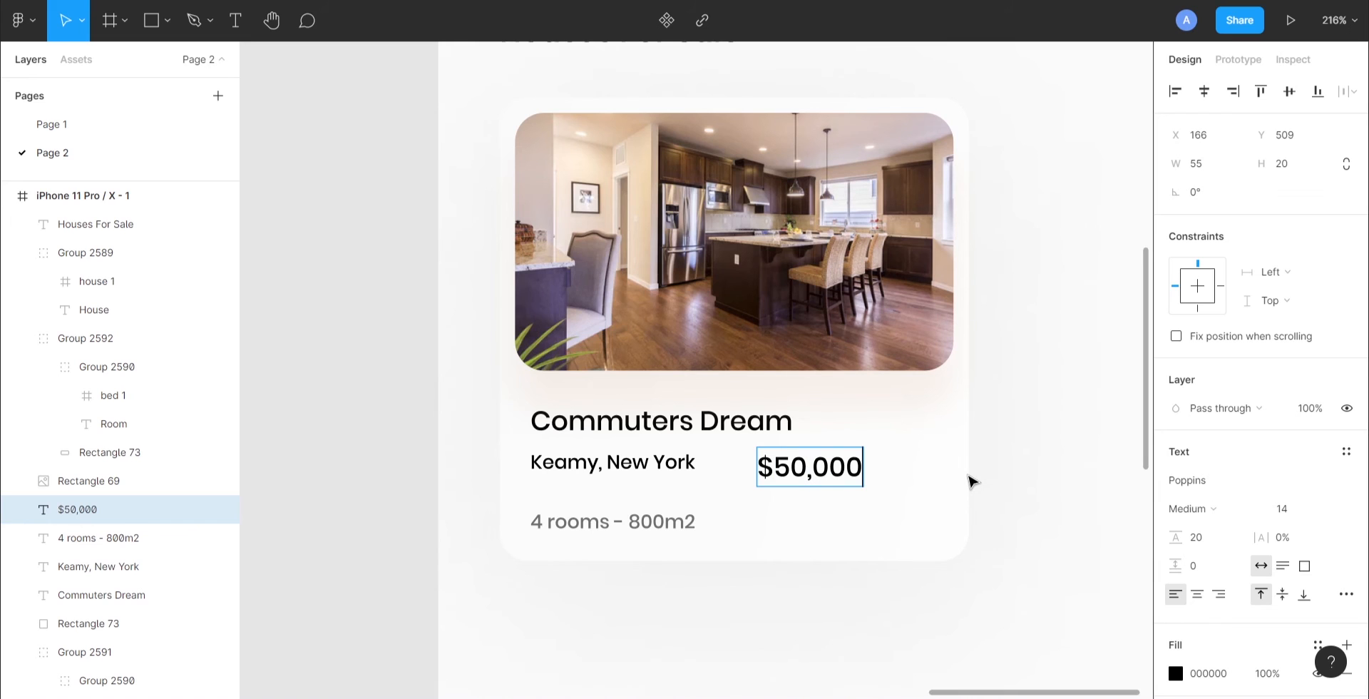
key(Escape)
drag(813, 473, 812, 527)
key(Up)
Append "/Month" to the $50,000 price text
double_click(811, 523)
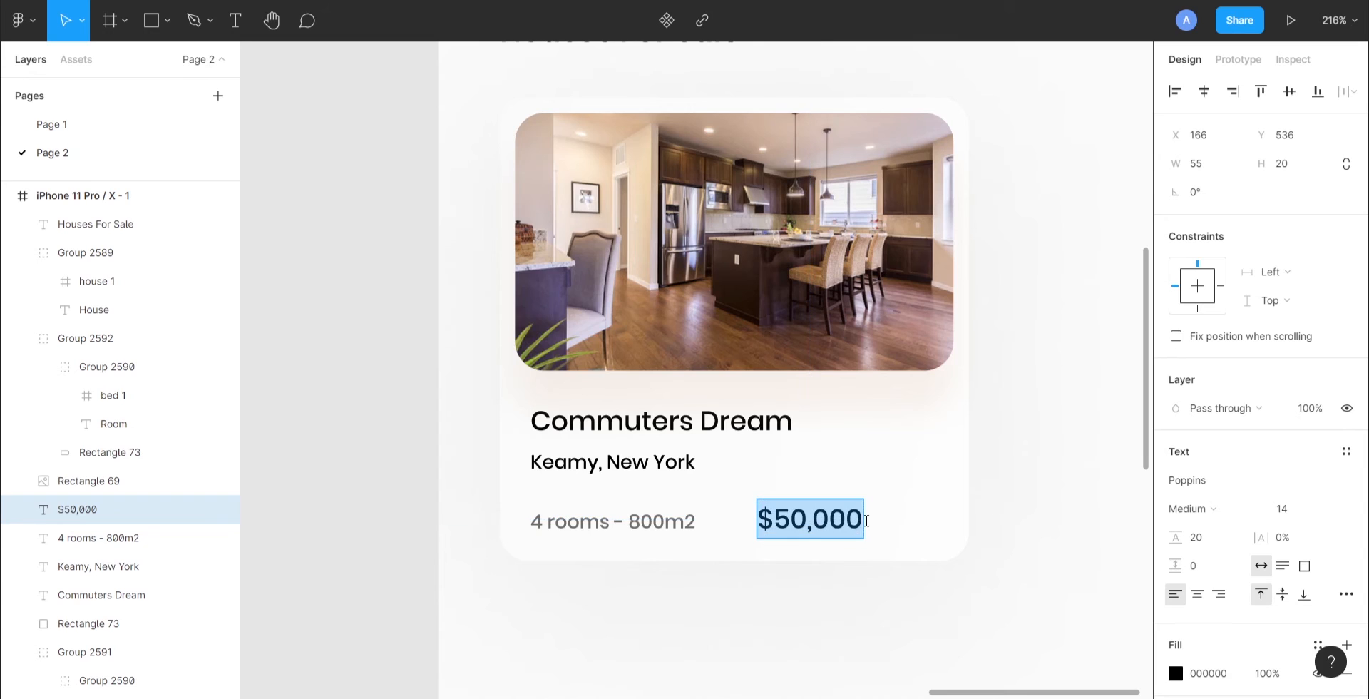
click(862, 524)
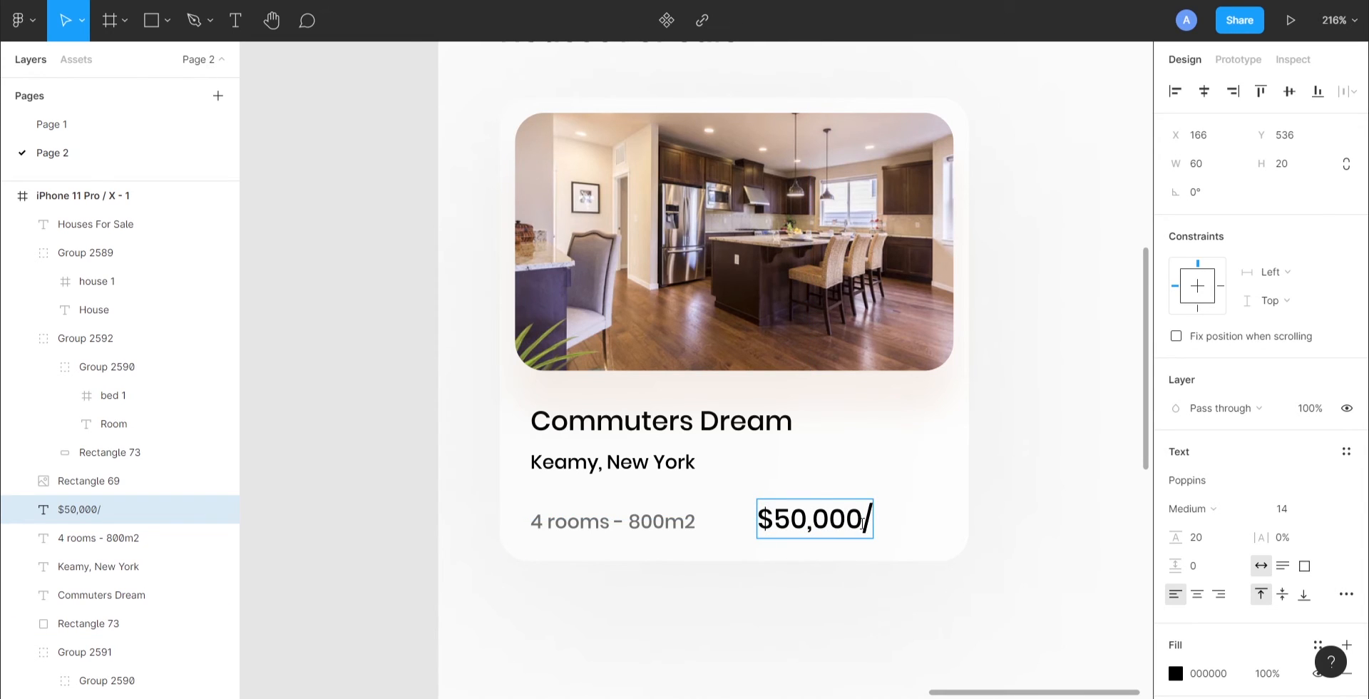
text(/Month)
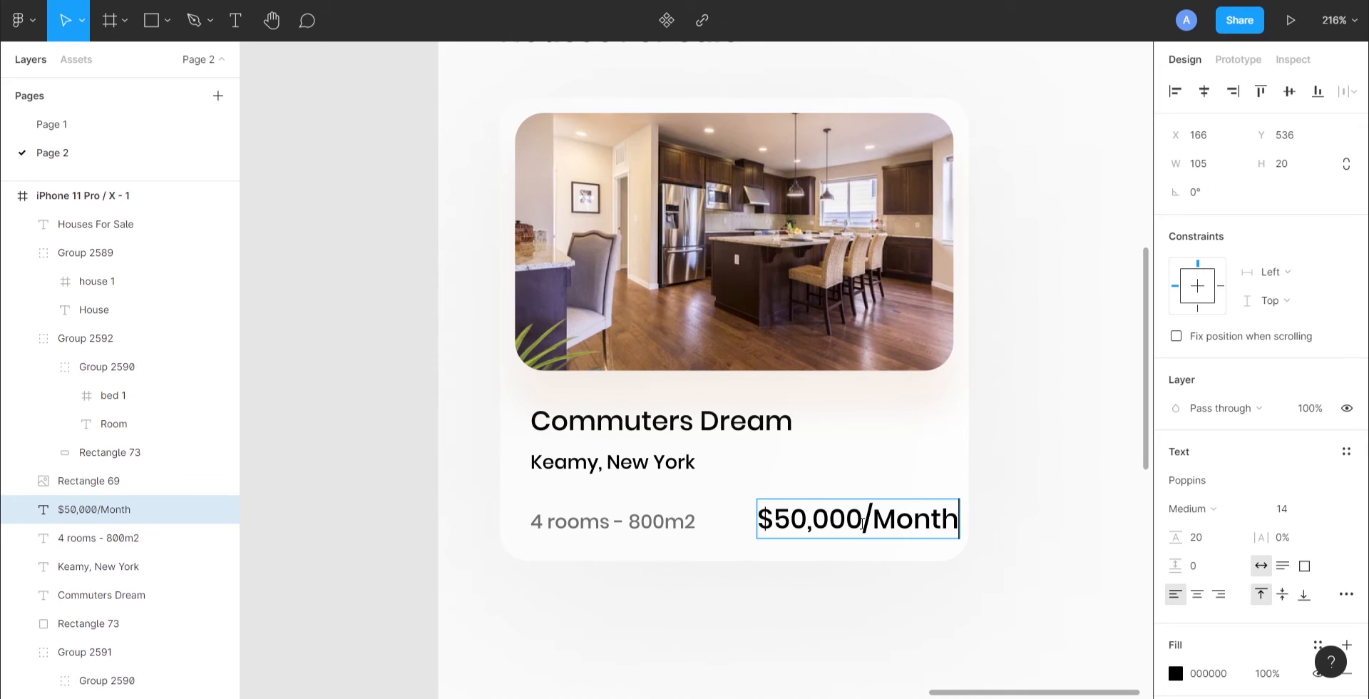
Format only the "/Month" part of the price with font size 10, line height 15 and color 717171
drag(862, 521, 986, 500)
click(1283, 509)
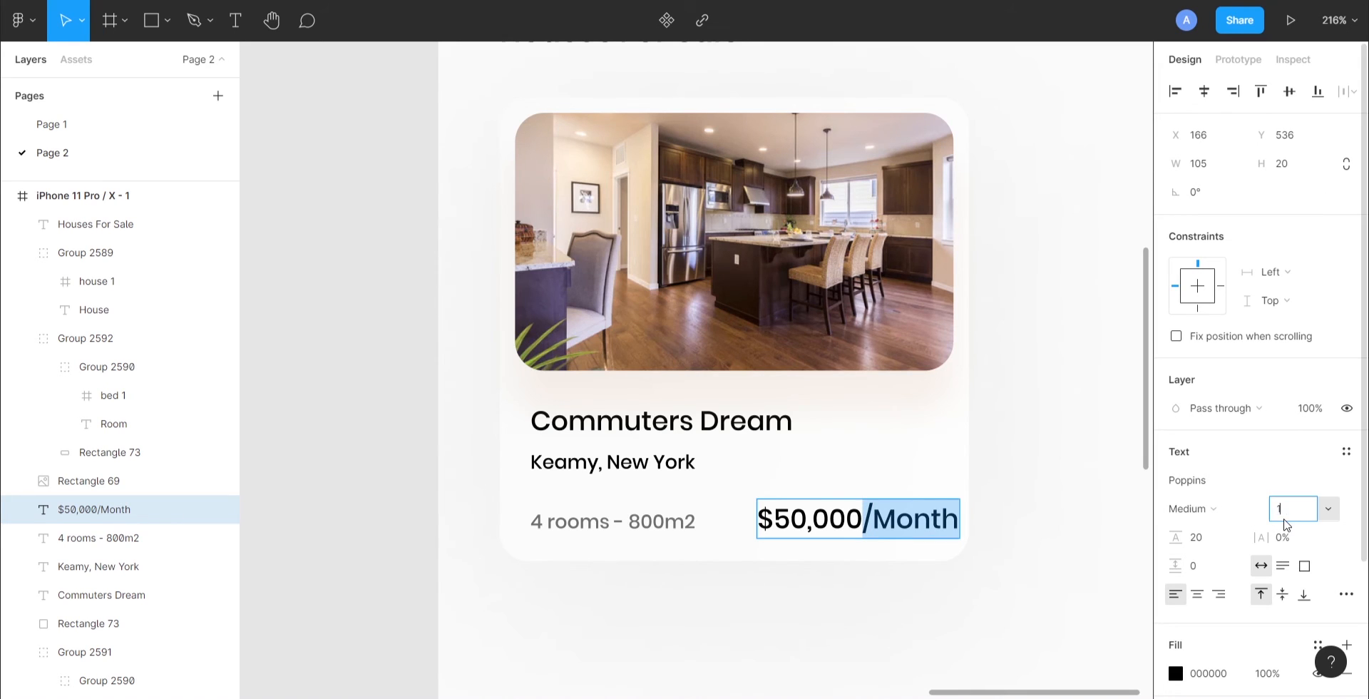
key(Tab)
text(15)
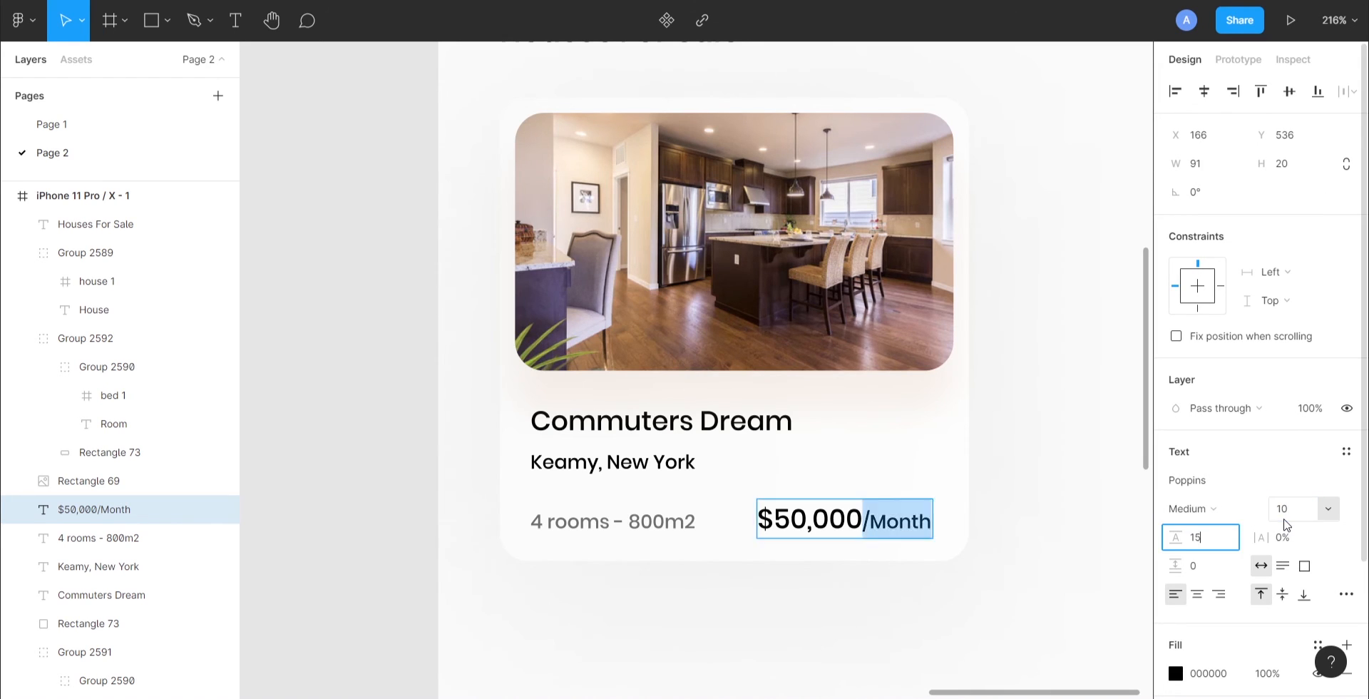
key(Return)
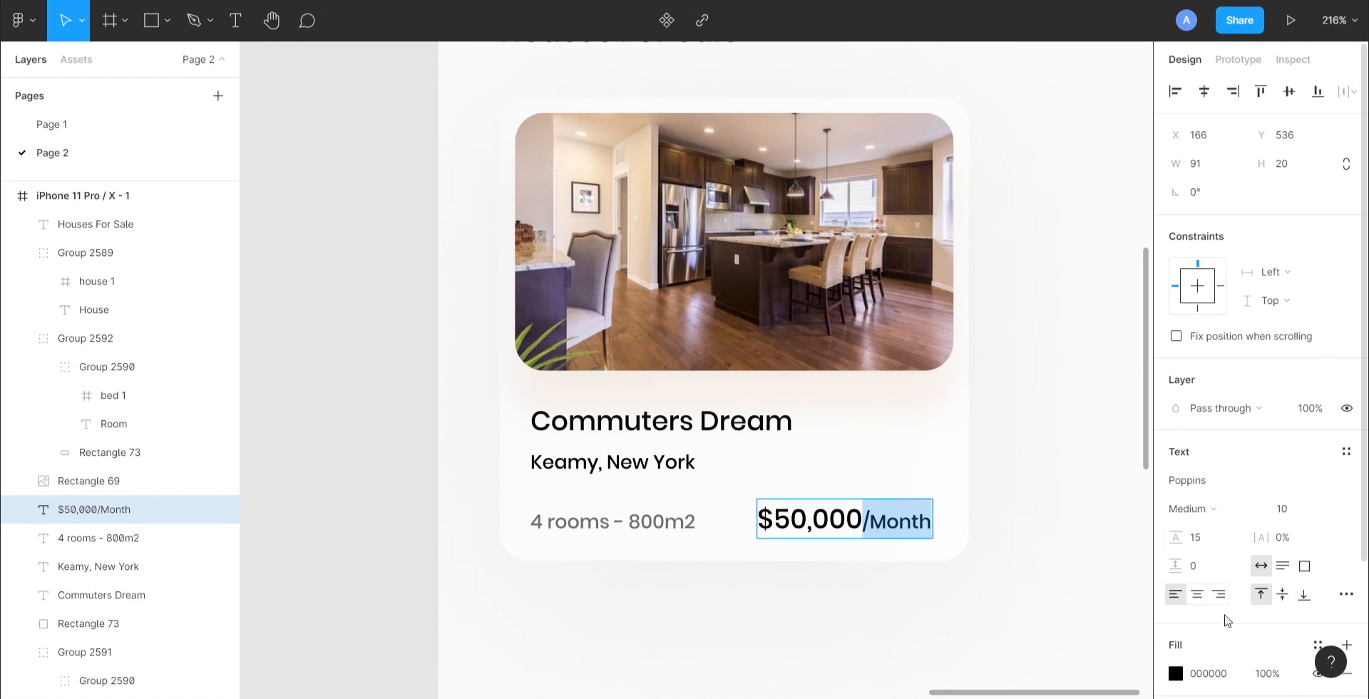
click(1176, 683)
drag(945, 335, 926, 385)
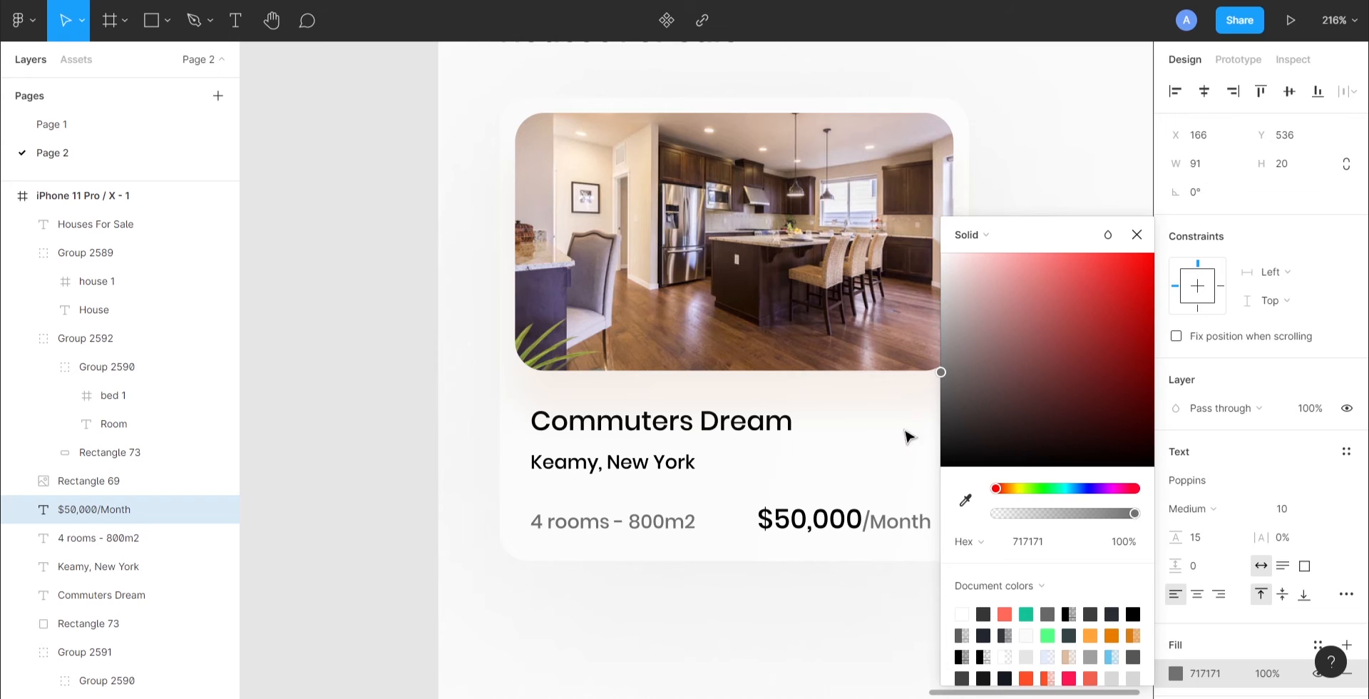
click(874, 598)
click(878, 598)
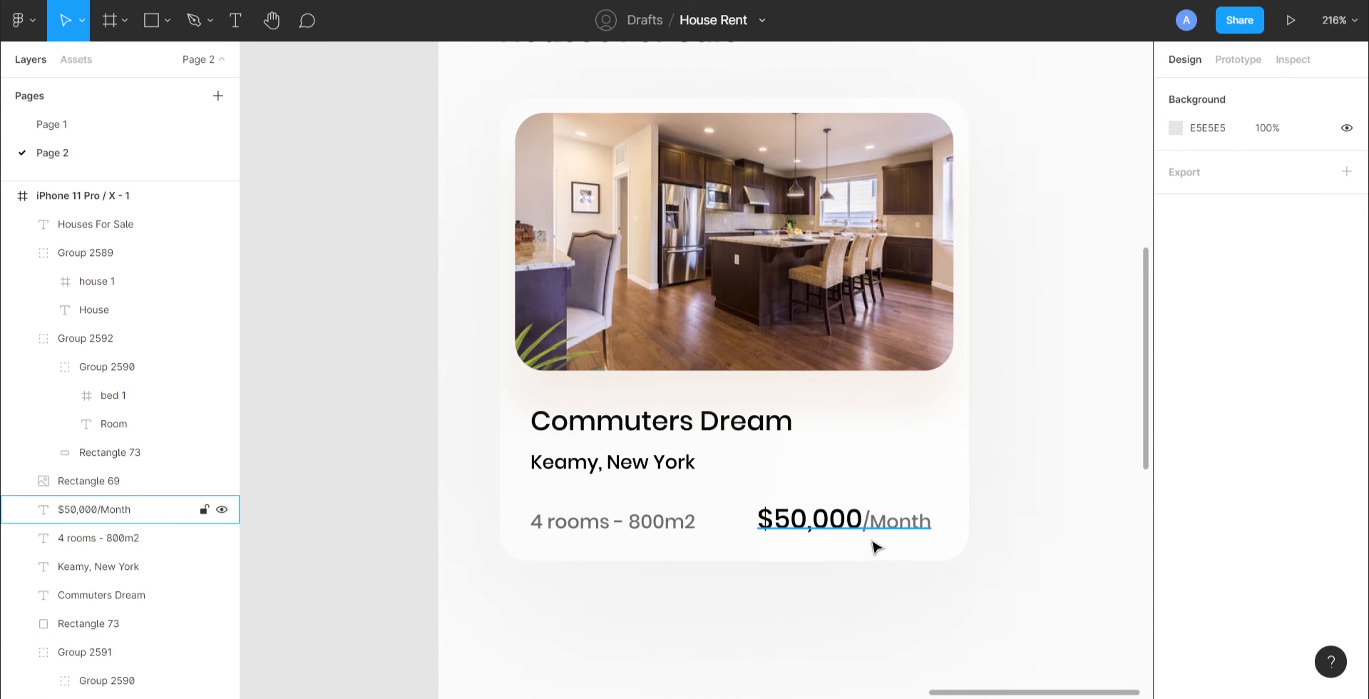
Group the photo, texts and background rectangle of the Commuters Dream card
scroll(996, 562, down, 5)
scroll(992, 563, down, 1)
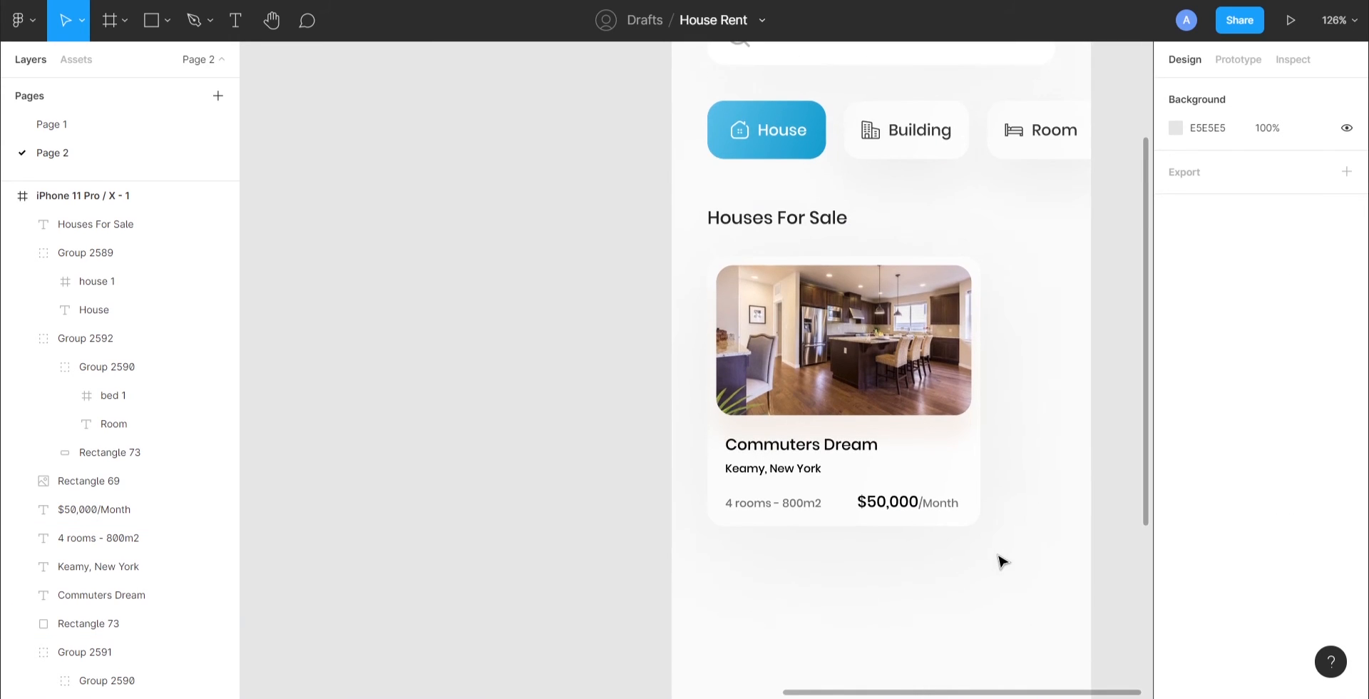
drag(986, 563, 778, 313)
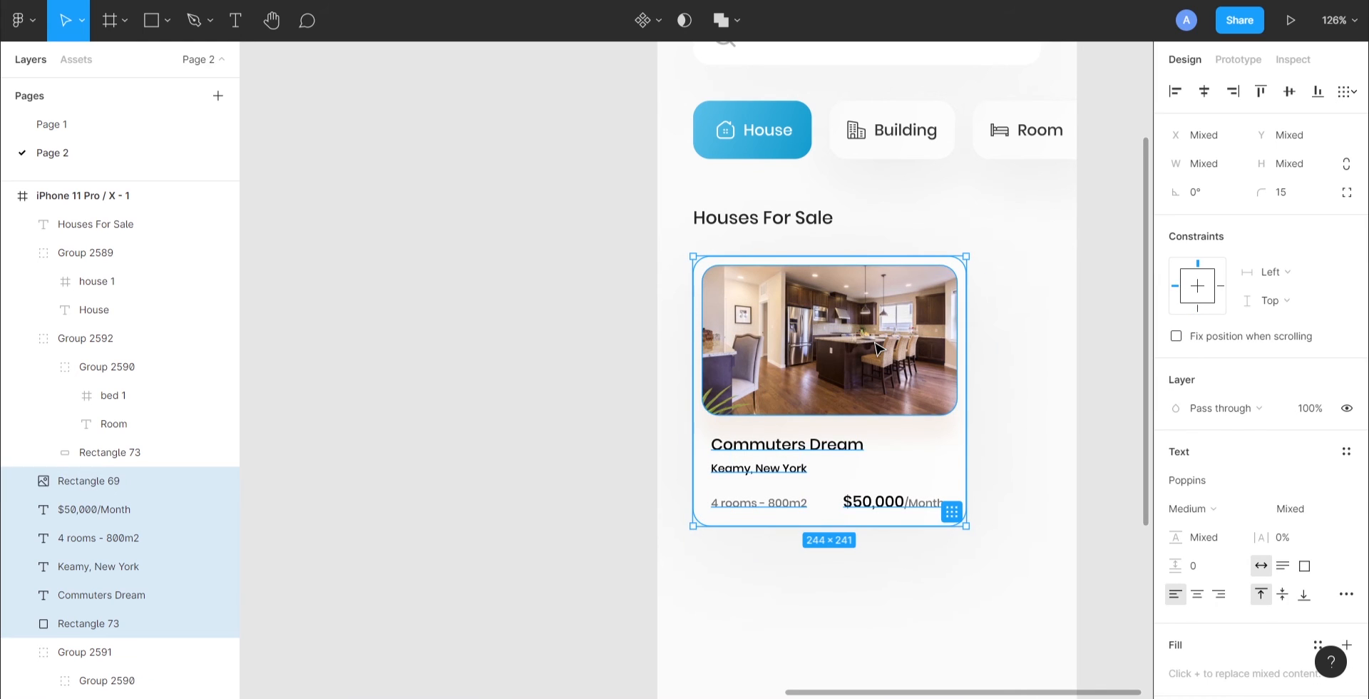
key(ctrl+g)
click(593, 388)
Duplicate the Commuters Dream card group and place the copy beside the original at X 292, Y 328
scroll(593, 388, right, 5)
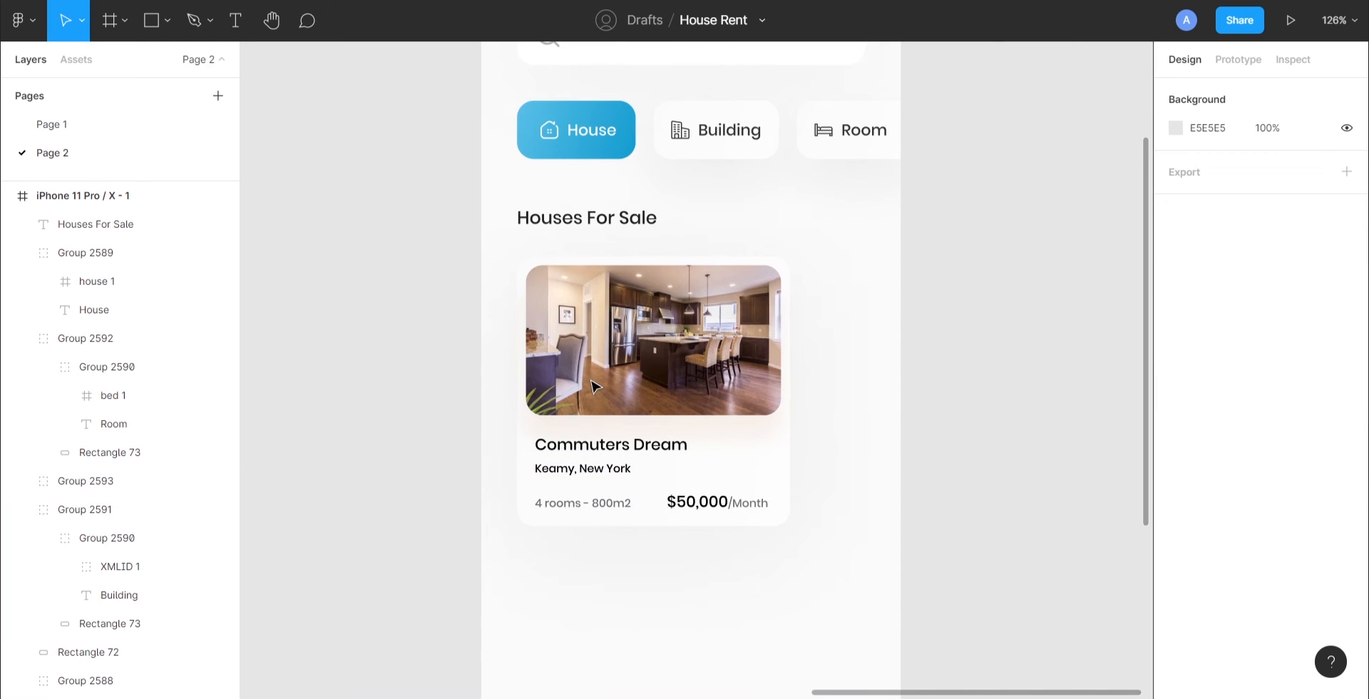
scroll(666, 412, down, 1)
click(666, 399)
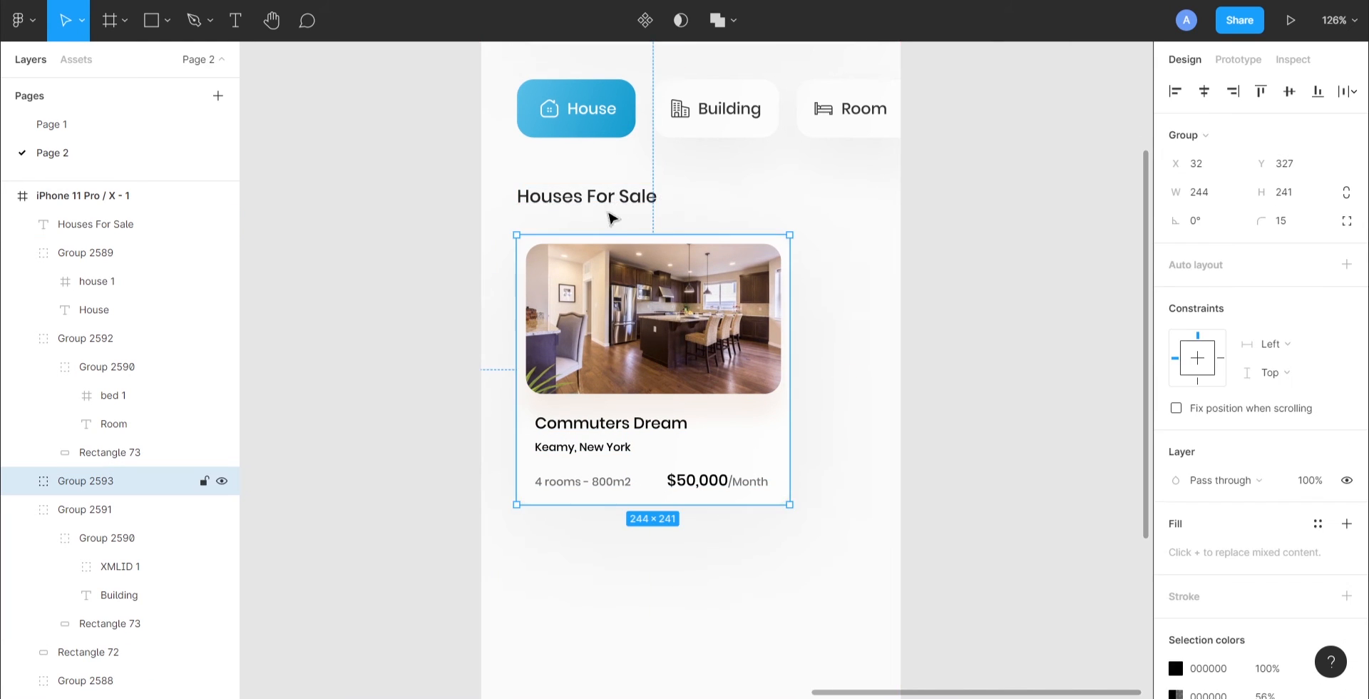
key(ctrl+c)
key(ctrl+v)
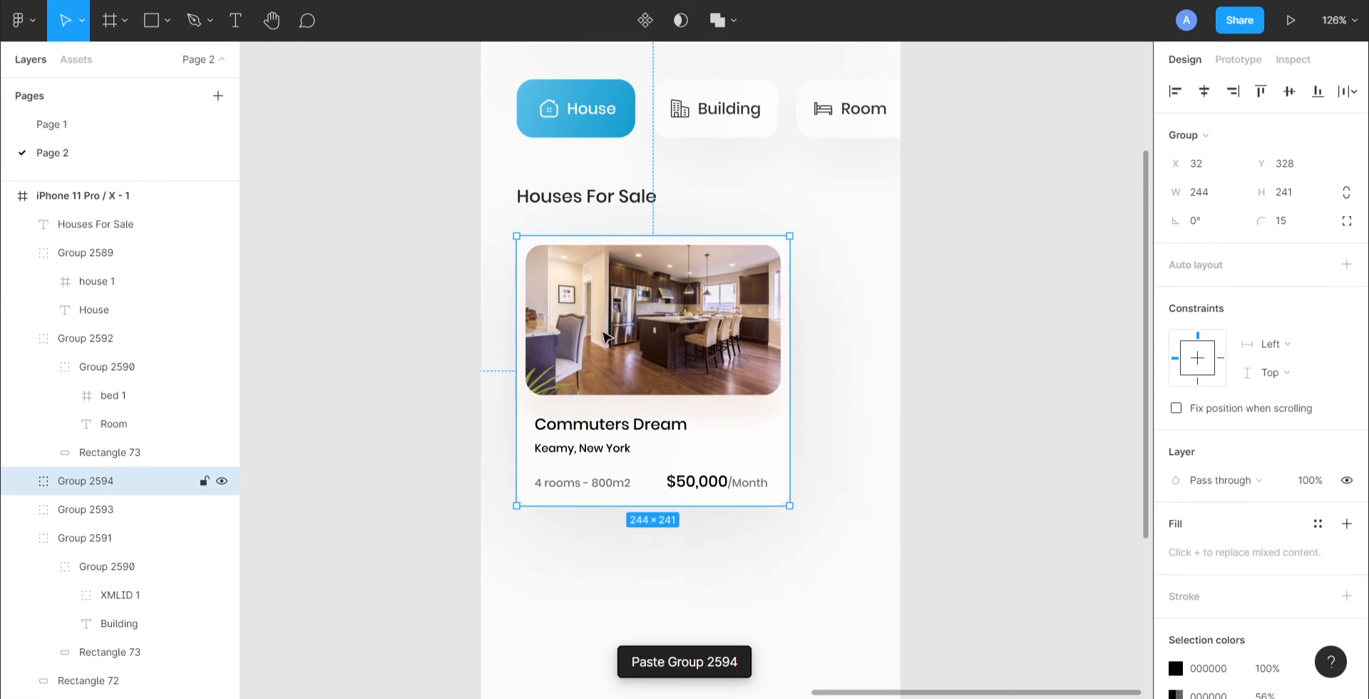
drag(663, 330, 952, 329)
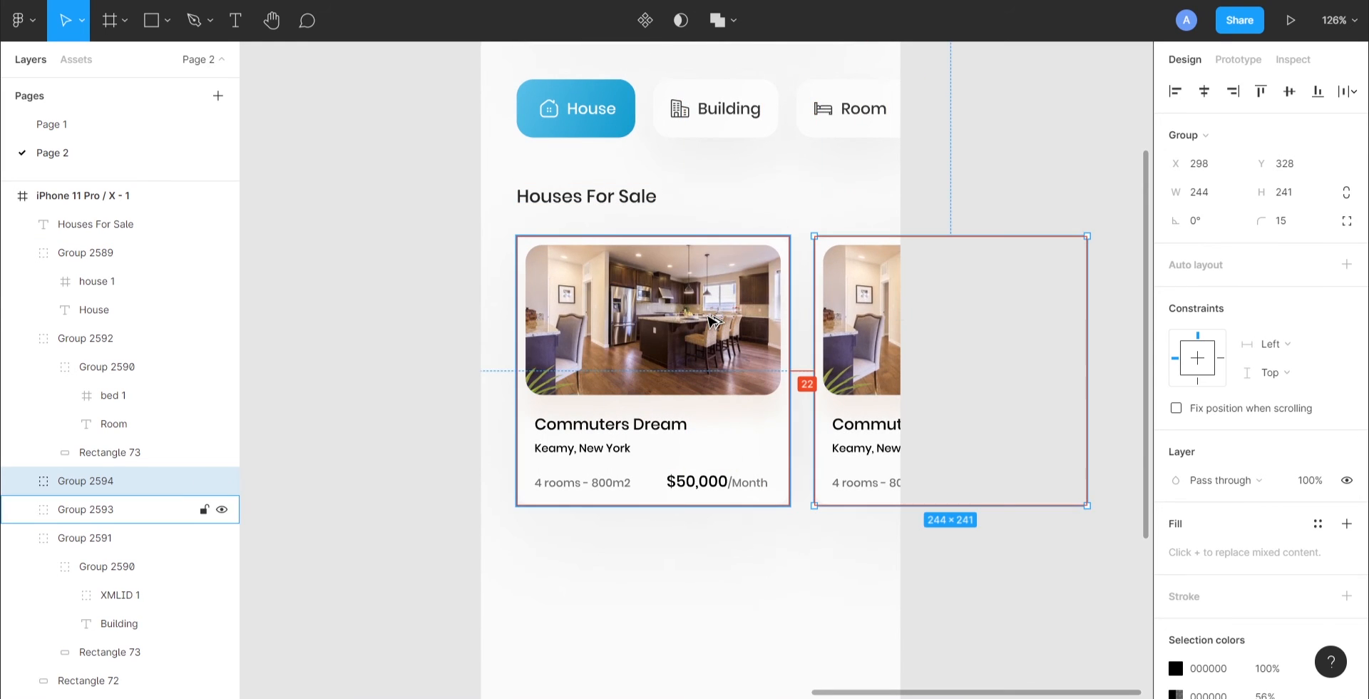
key(Left)
key(Left)
key(Left)
key(Left)
key(Left)
key(Left)
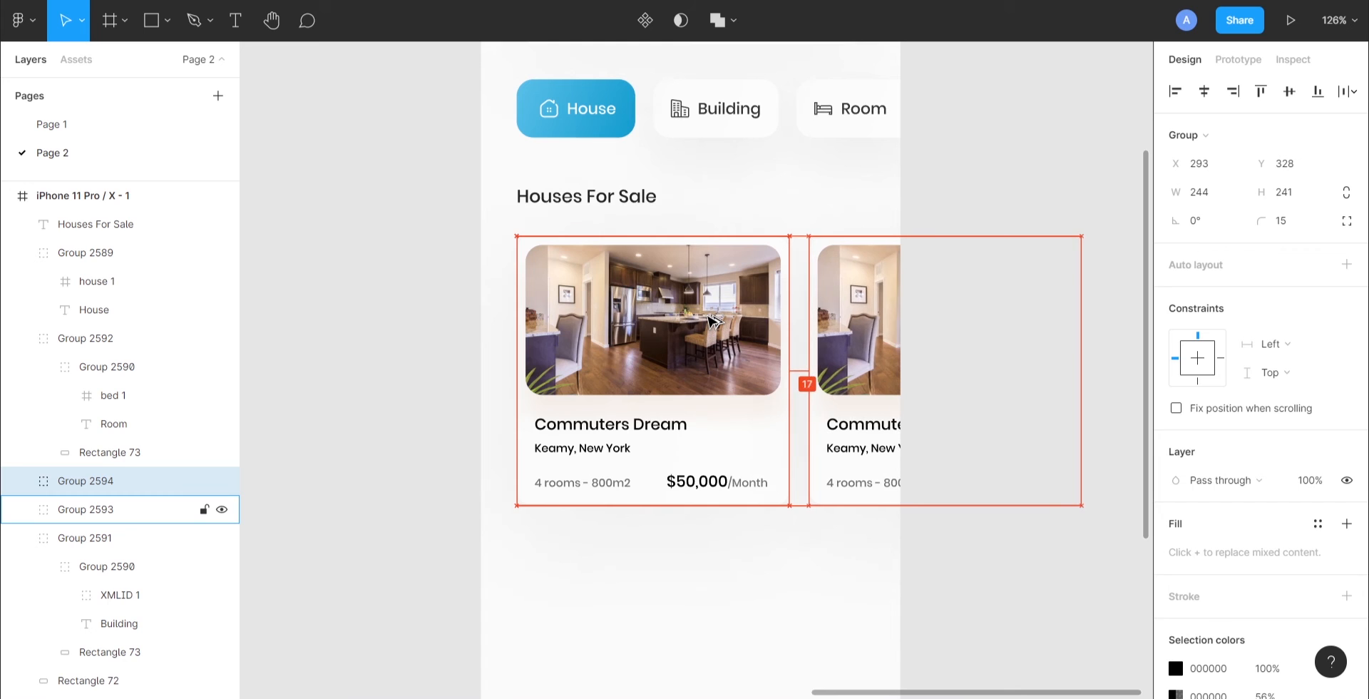
Change the second card's title to "Dutch Style" and its room count to 2
scroll(879, 419, up, 1)
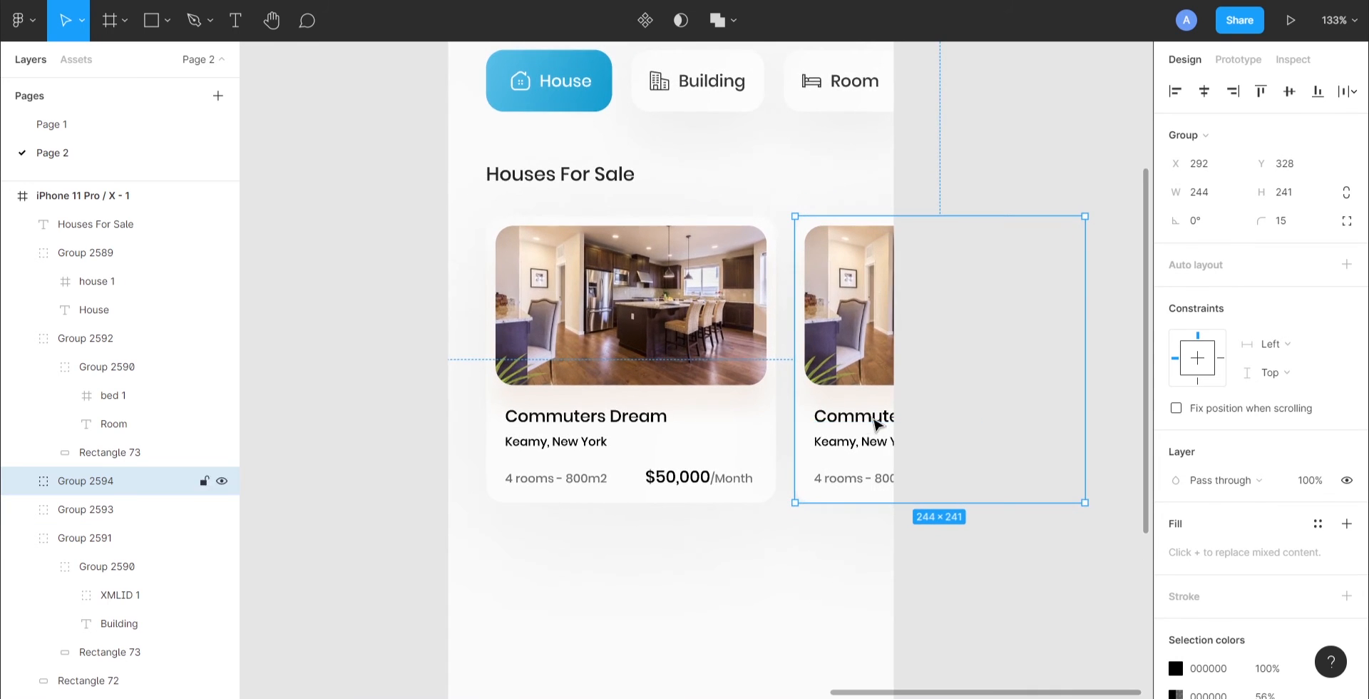
double_click(872, 426)
text(Dutch Style)
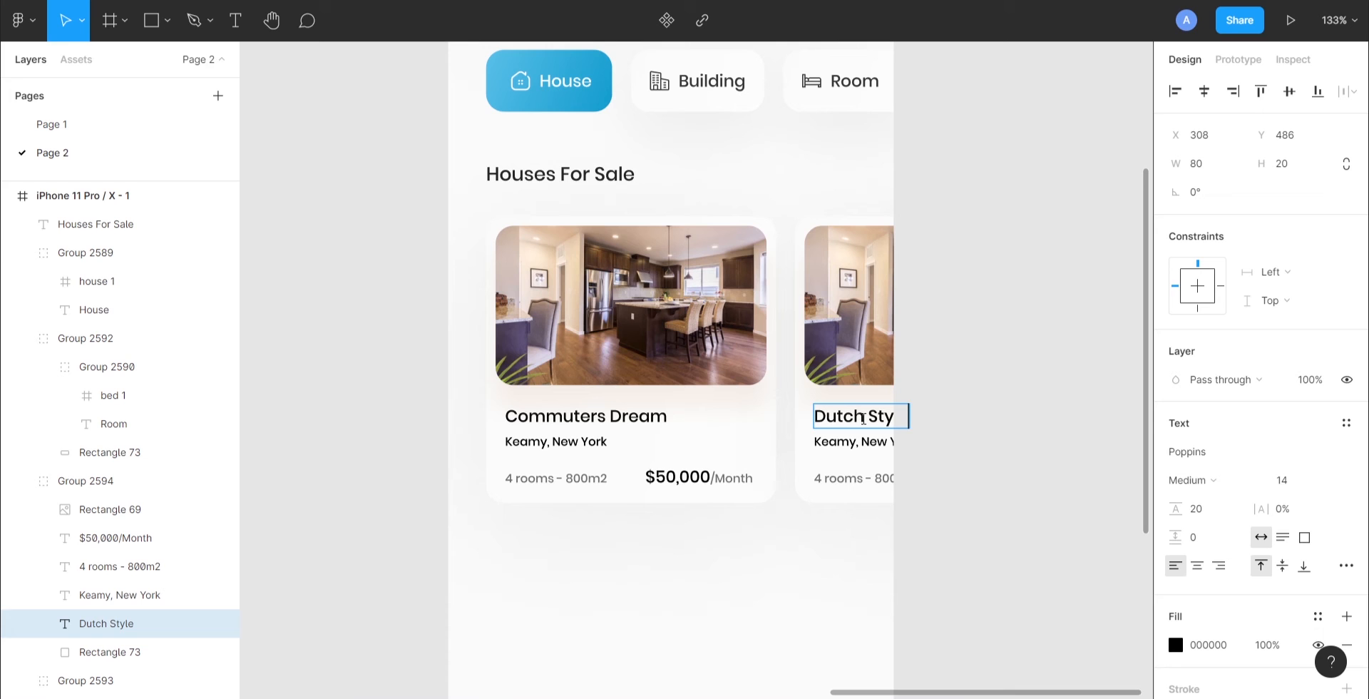
double_click(819, 478)
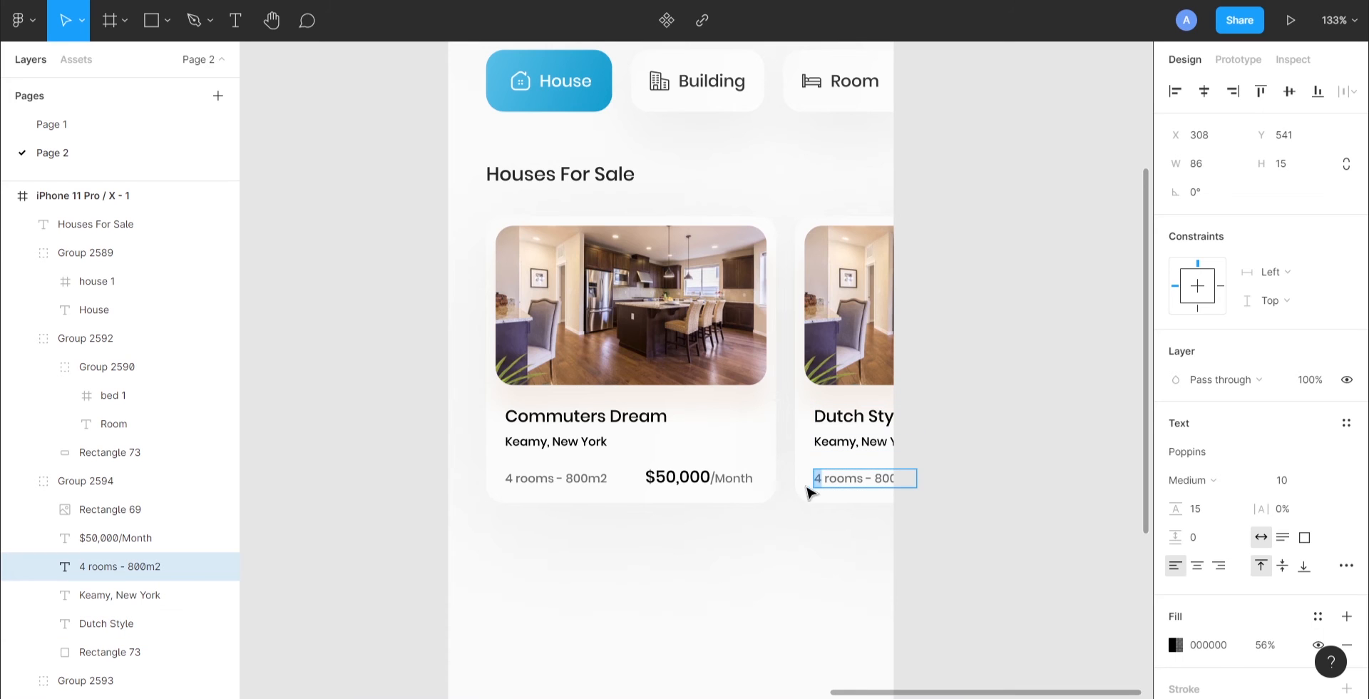
text(2)
click(999, 384)
Replace the kitchen photo in the Dutch Style card with the house exterior photo, Rectangle 67, aligned to the photo area
scroll(751, 387, down, 5)
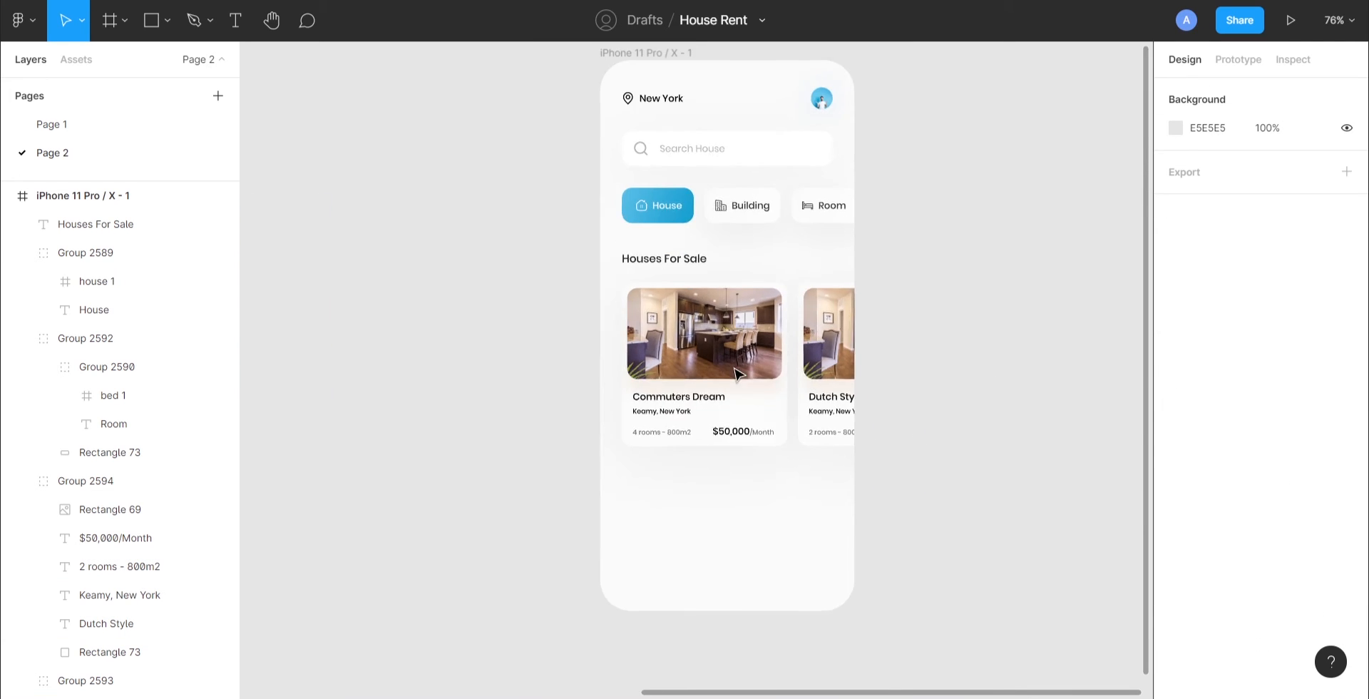
scroll(895, 299, left, 10)
scroll(895, 300, right, 10)
scroll(685, 342, up, 5)
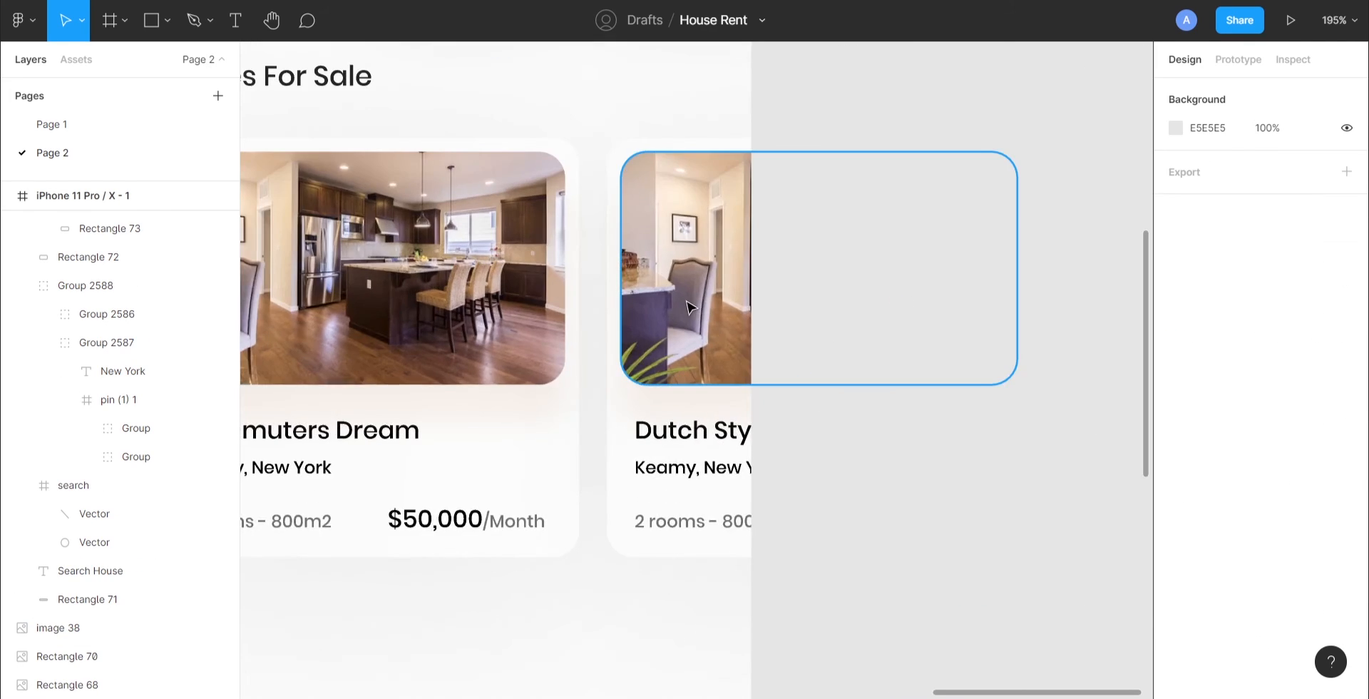
click(716, 320)
key(ctrl+v)
drag(717, 321, 716, 268)
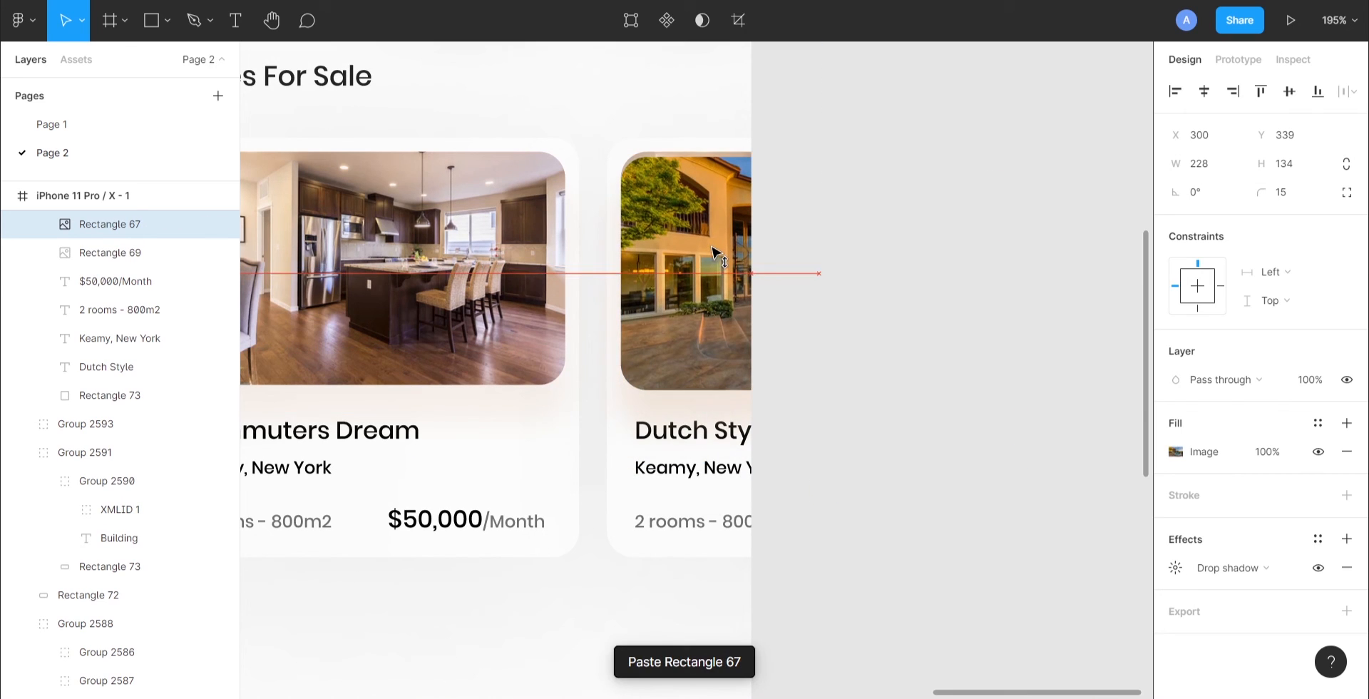
click(717, 169)
key(Delete)
drag(717, 187, 716, 146)
click(819, 107)
Duplicate the "Houses For Sale" heading and place the copy below the property cards at X 32, Y 609
scroll(875, 222, down, 5)
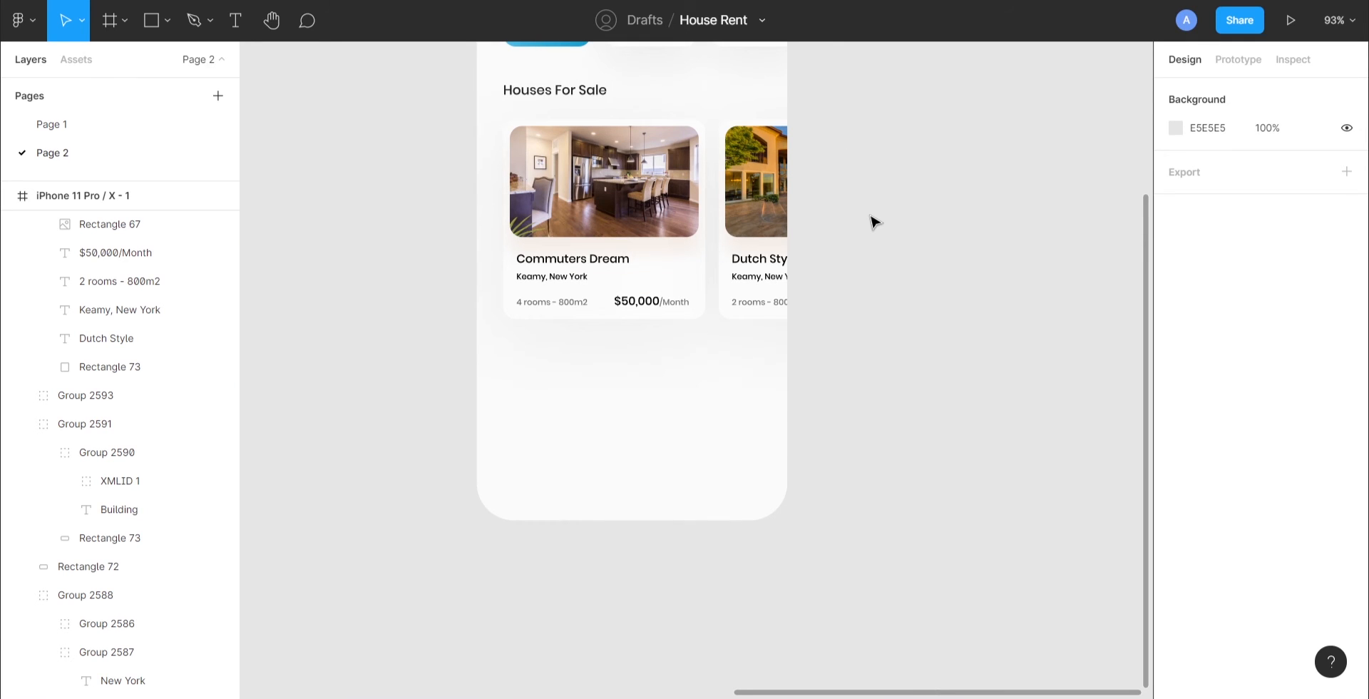
click(593, 93)
key(ctrl+c)
key(ctrl+v)
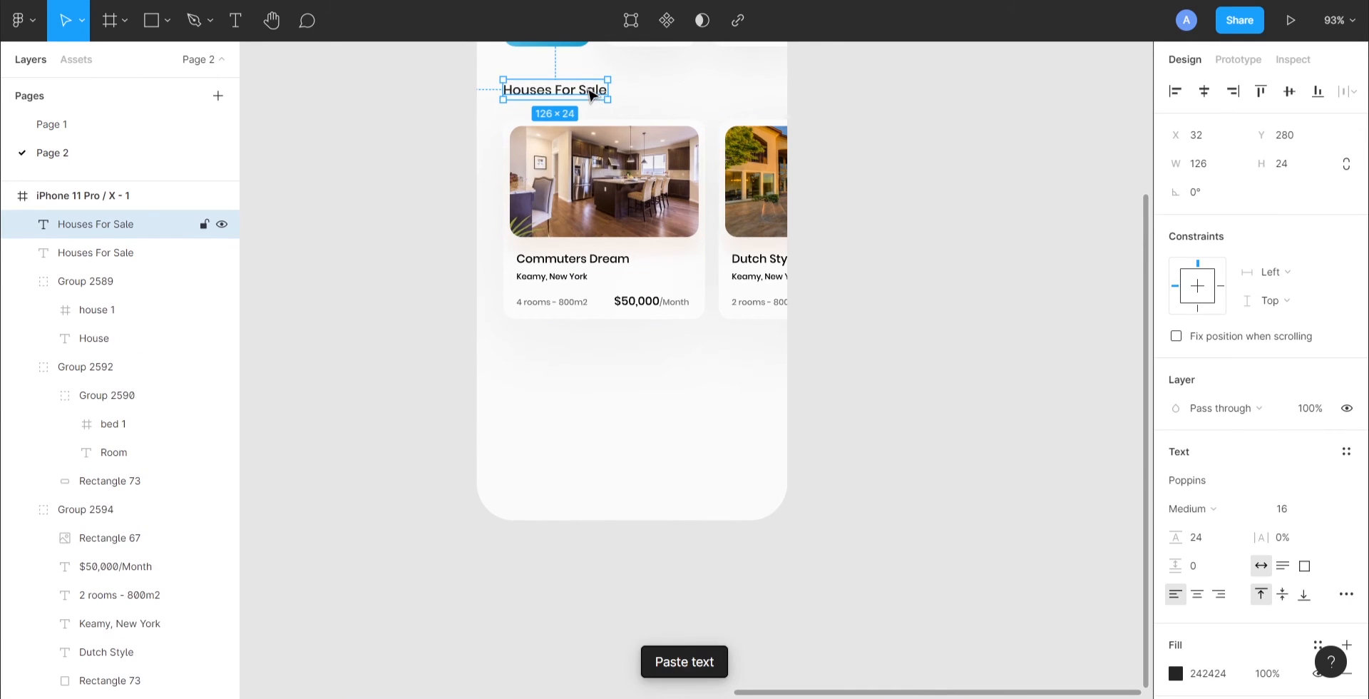
drag(531, 93, 538, 370)
Change the copied heading's text to "Popular Properties"
double_click(536, 368)
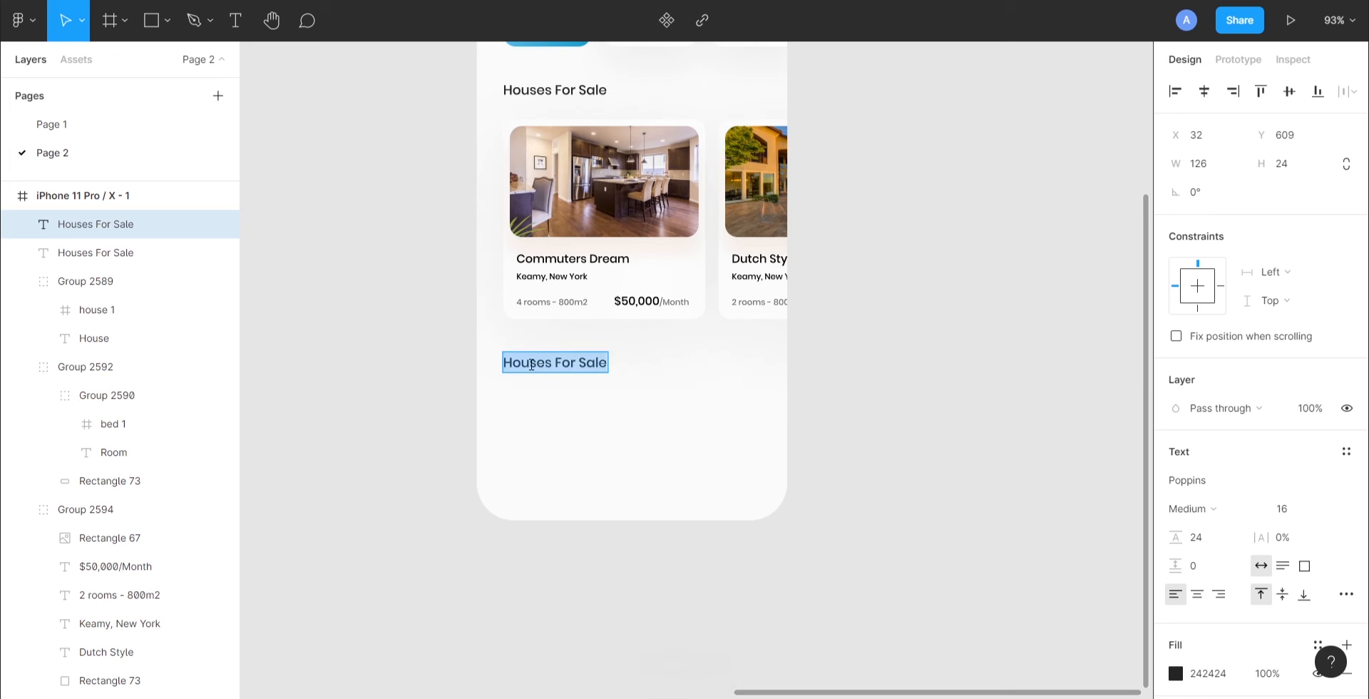
text(Popular)
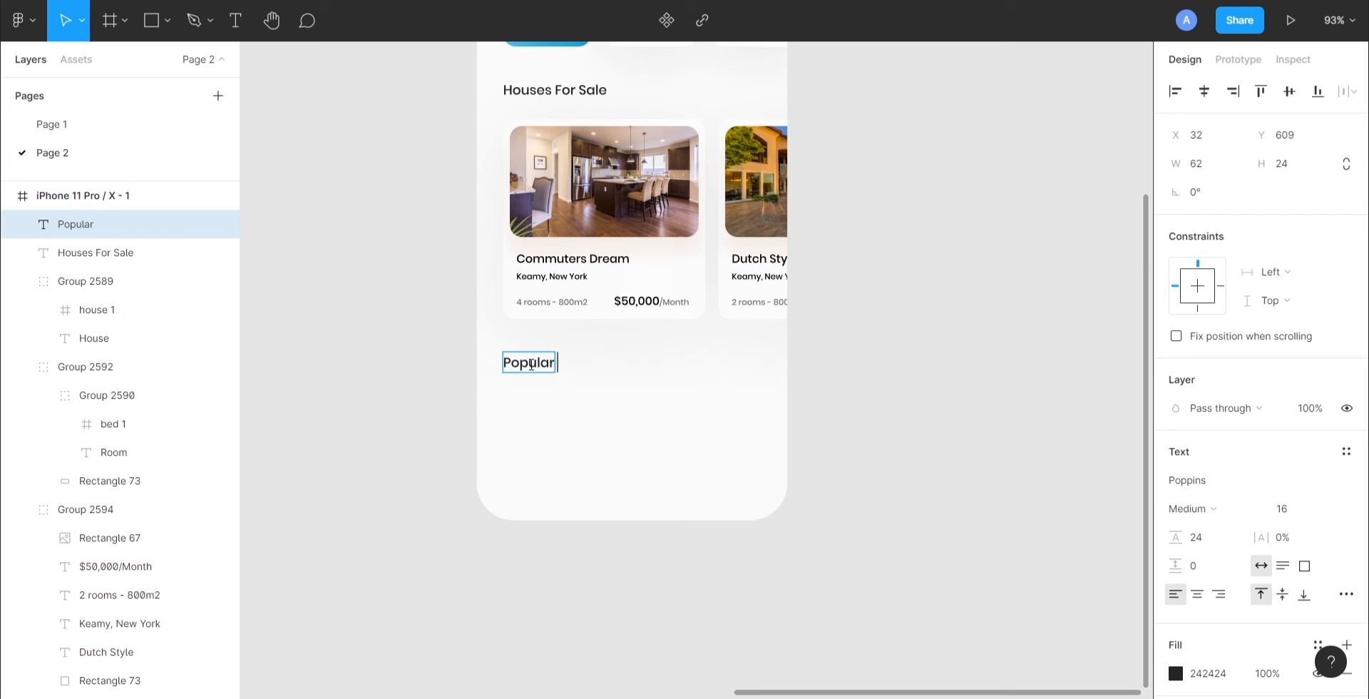
text( Proc=)
key(BackSpace)
key(BackSpace)
text(perties)
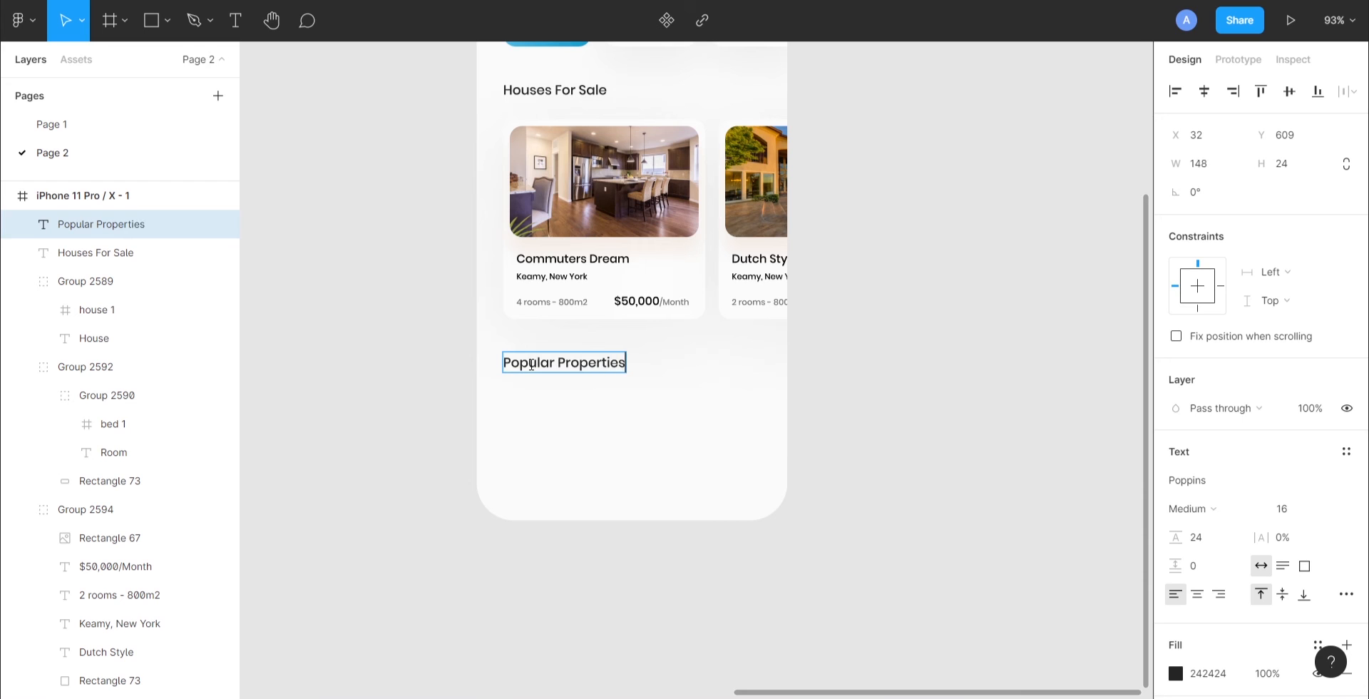
click(649, 387)
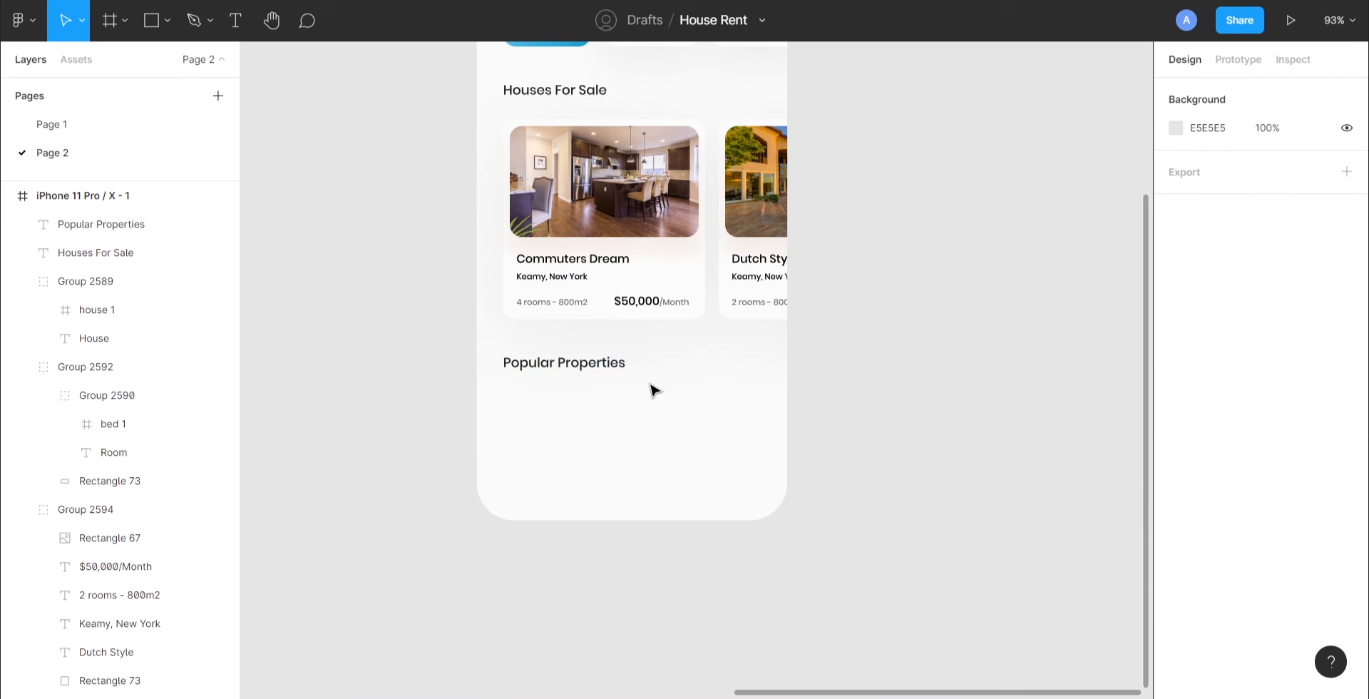
Duplicate the Commuters Dream and Dutch Style cards together and place the copies beneath the Popular Properties heading
click(672, 230)
shift+click(778, 188)
key(ctrl+v)
drag(778, 188, 695, 428)
click(844, 317)
scroll(844, 317, down, 5)
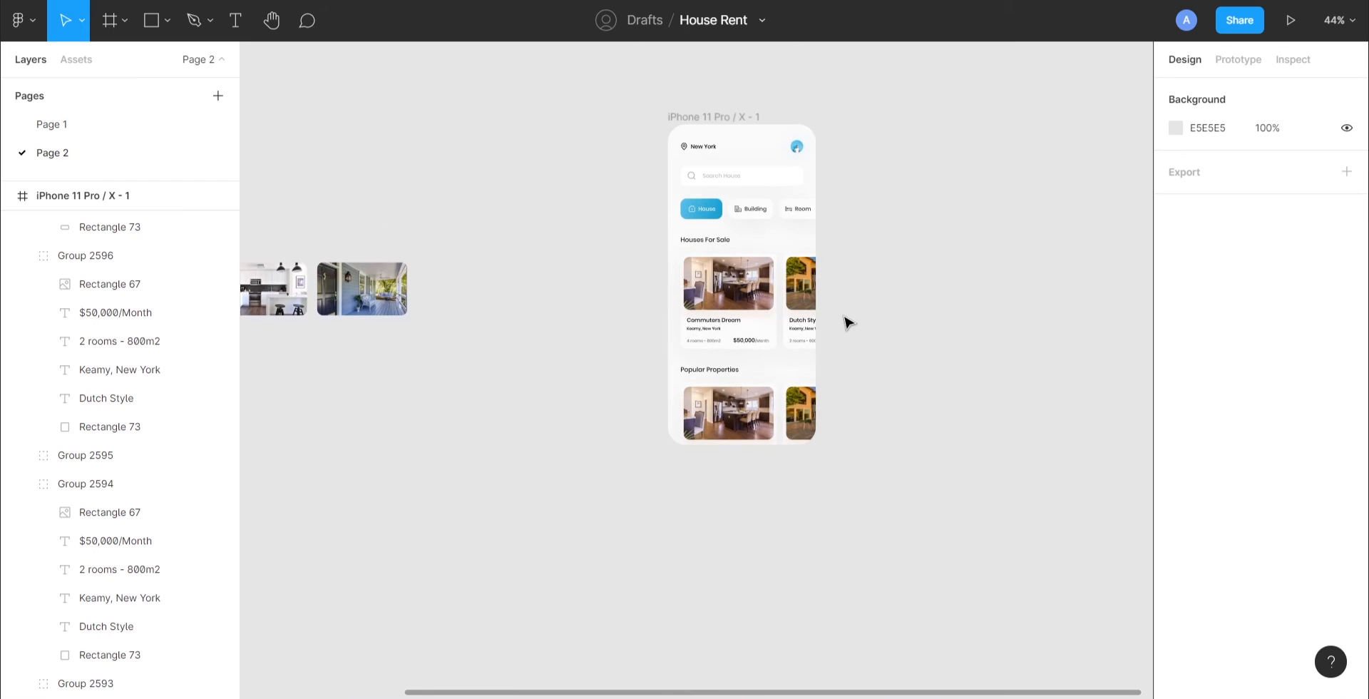
Replace the photo in the first Popular Properties card with the white kitchen photo, Rectangle 68
scroll(844, 317, up, 4)
scroll(531, 353, left, 10)
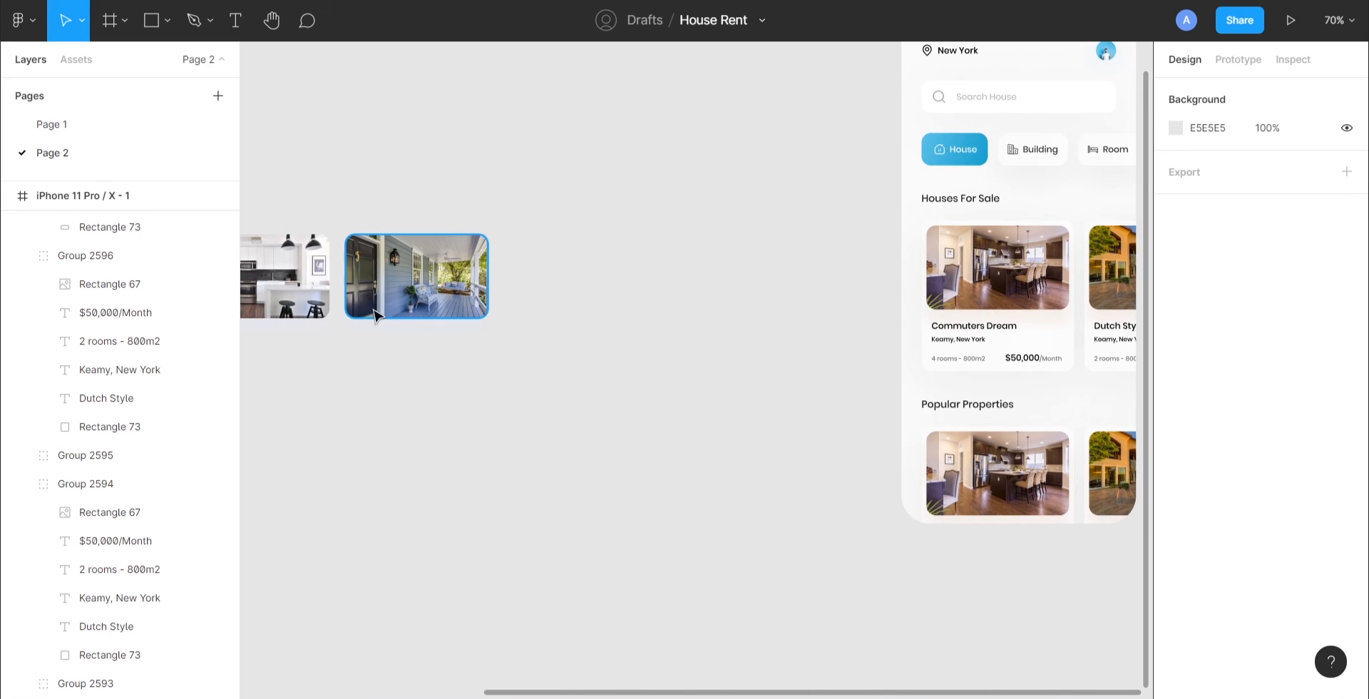
click(294, 292)
key(Delete)
scroll(916, 436, right, 3)
scroll(939, 463, up, 5)
ctrl+click(727, 527)
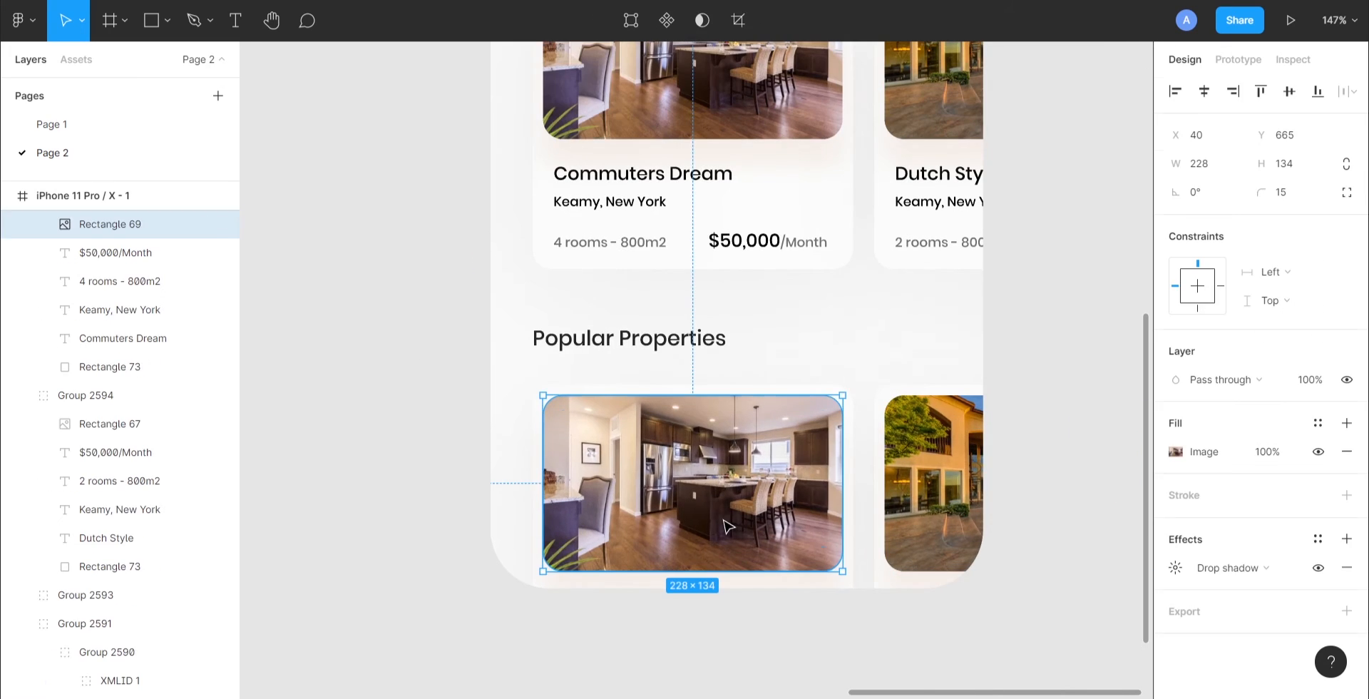
key(Delete)
key(ctrl+v)
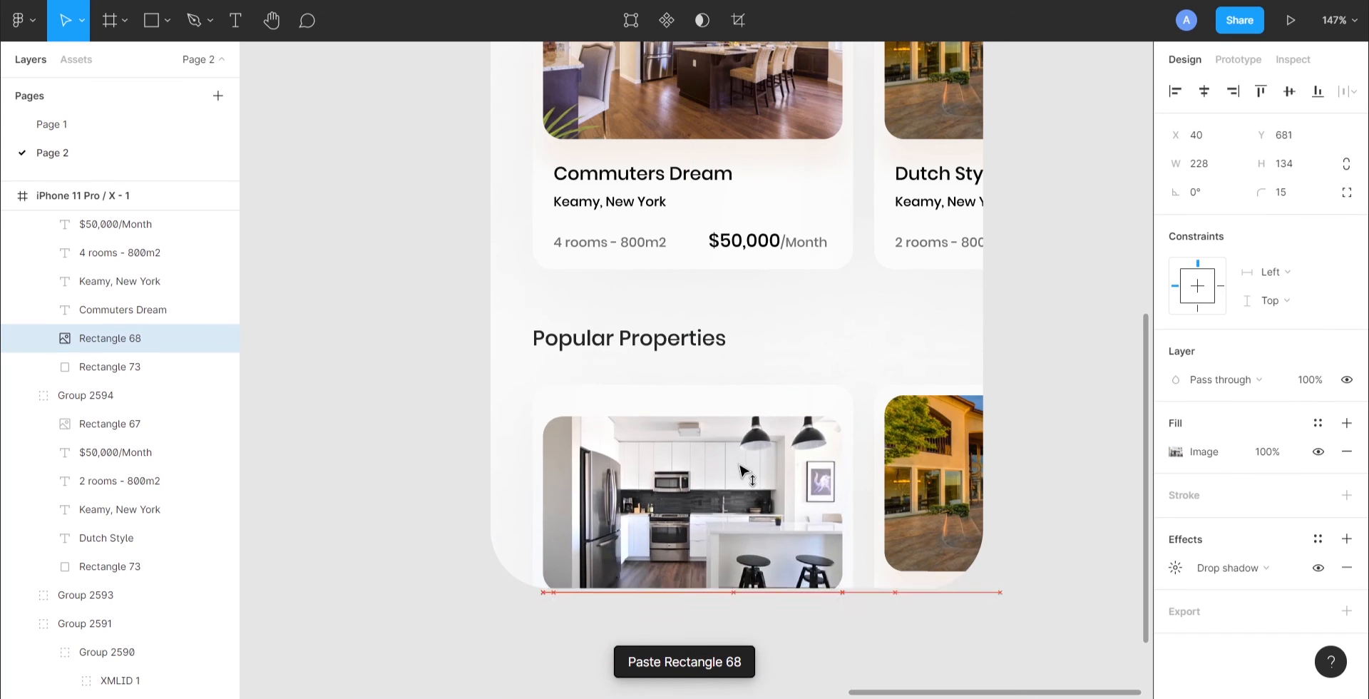
Move the white kitchen photo up to Y 665 so it fits the card's photo area
key(alt)
key(Up)
key(Up)
key(Up)
key(Up)
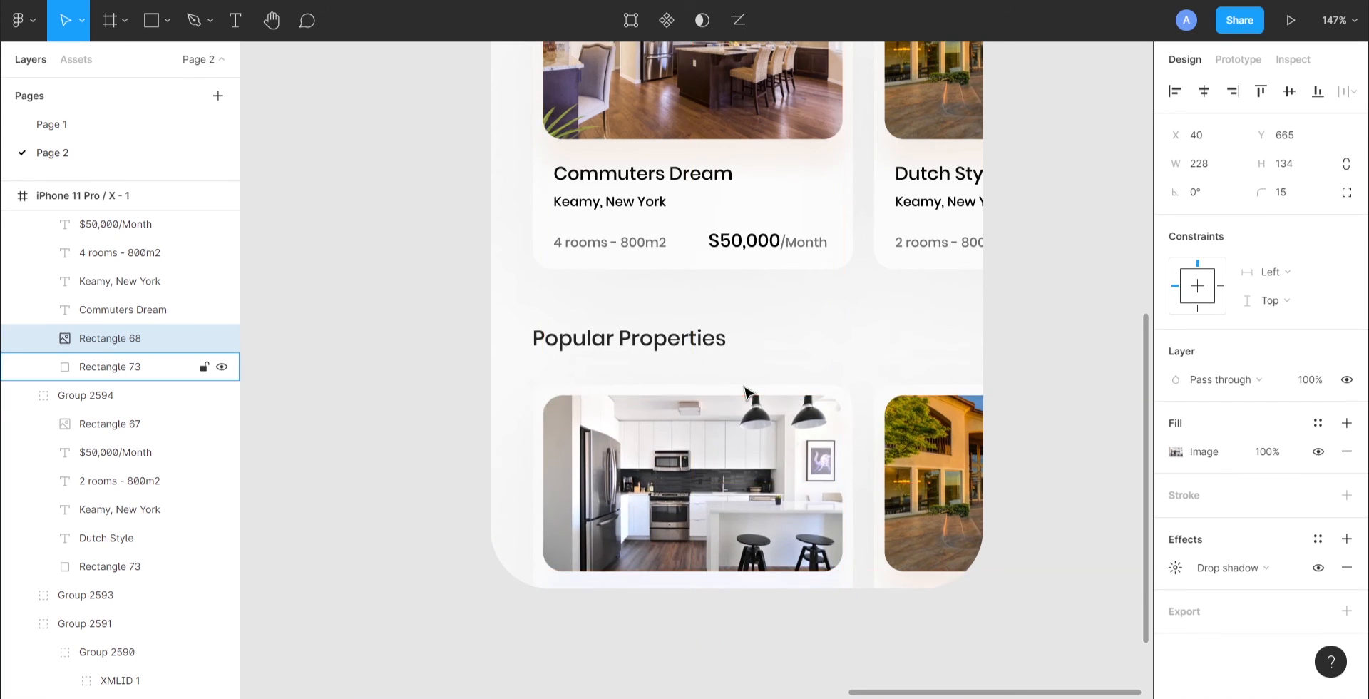
Replace the house photo in the second Popular Properties card with the porch photo, Rectangle 70, aligned to the photo area
scroll(750, 410, down, 5)
scroll(637, 437, left, 5)
click(402, 214)
key(ctrl+x)
scroll(727, 387, right, 6)
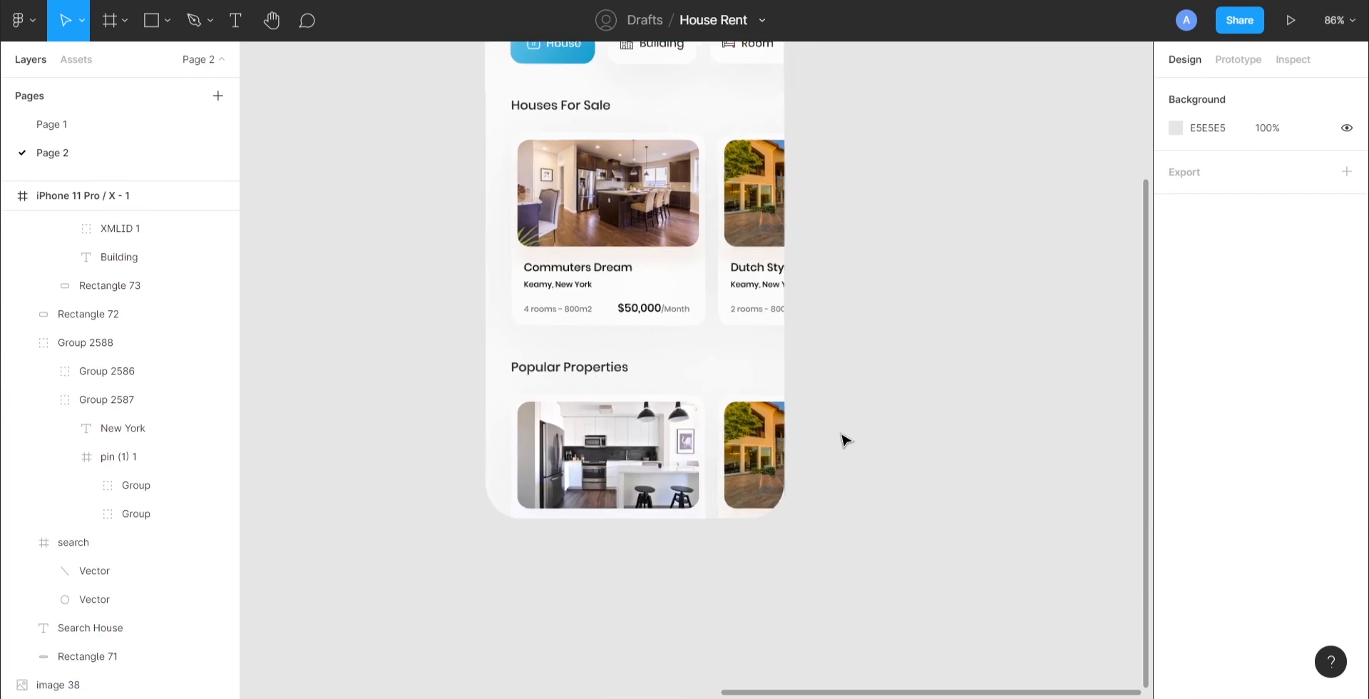
scroll(834, 435, up, 4)
ctrl+click(664, 484)
key(Delete)
key(ctrl+v)
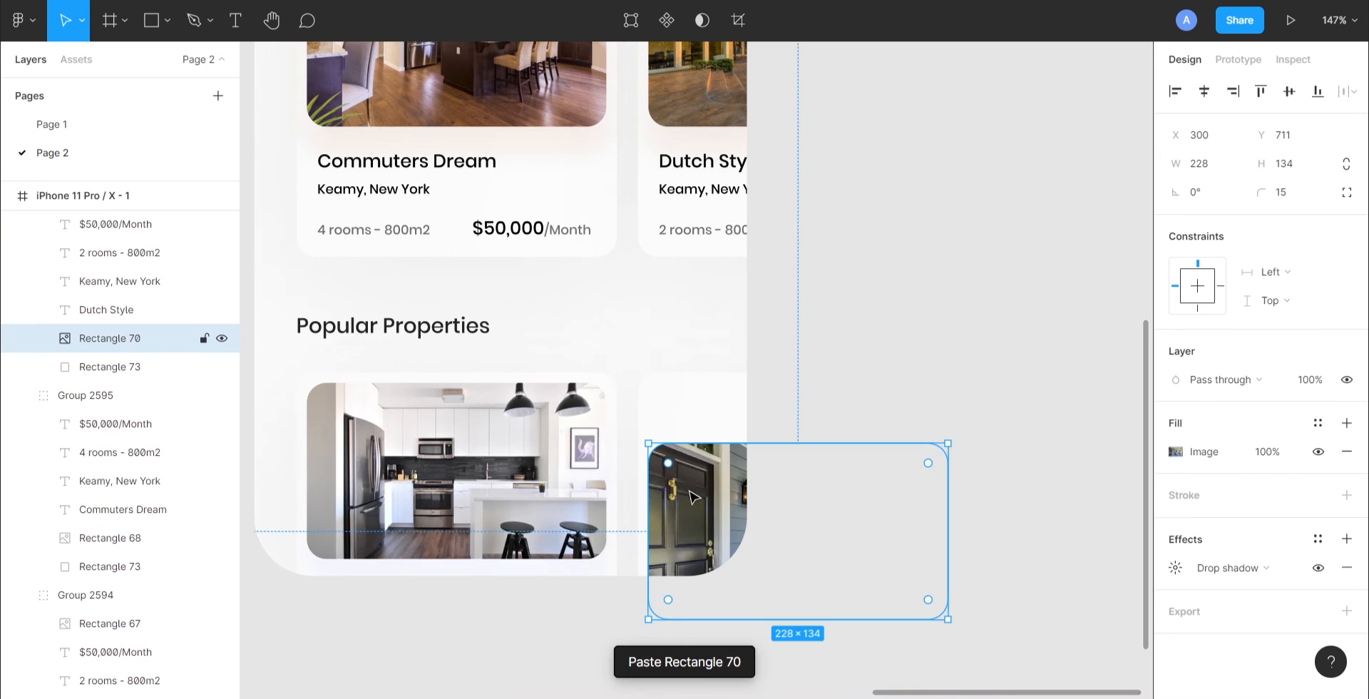
key(alt)
click(895, 287)
scroll(902, 285, down, 5)
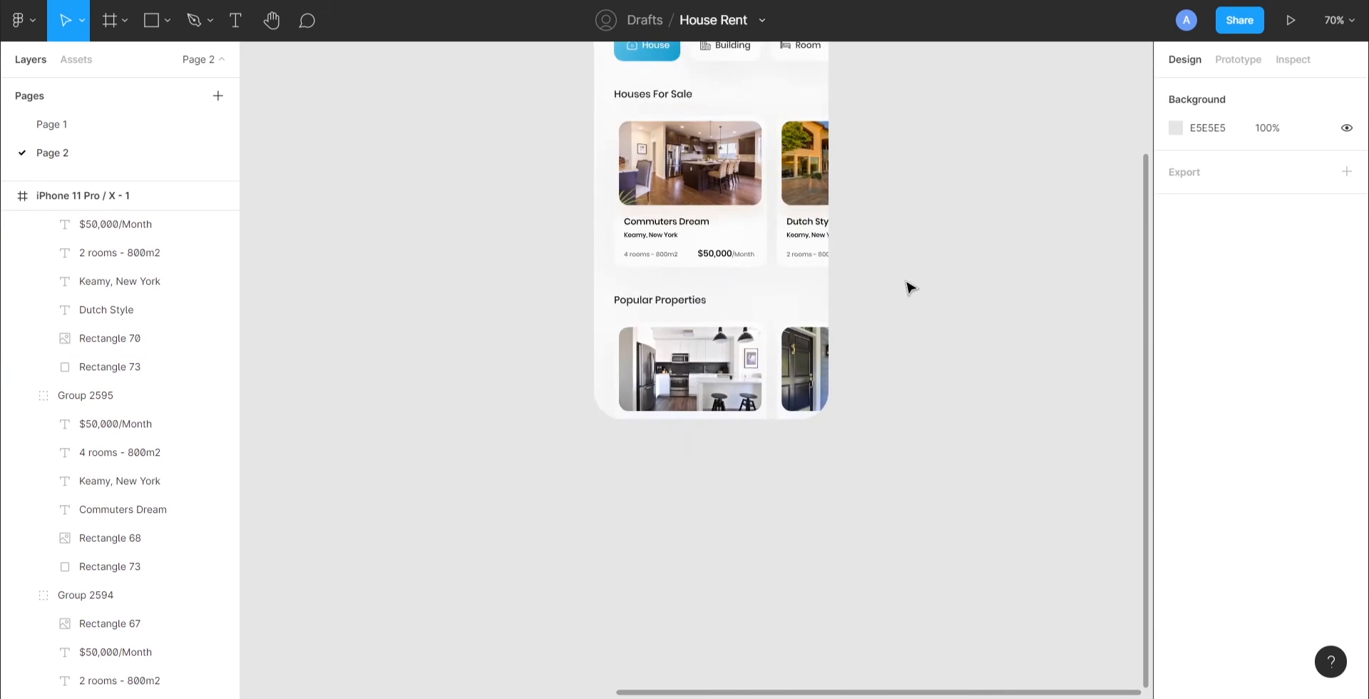
Add a second iPhone 11 Pro / X frame and align it beside the home screen at X 1501, Y -163
scroll(916, 283, up, 3)
click(124, 20)
click(127, 59)
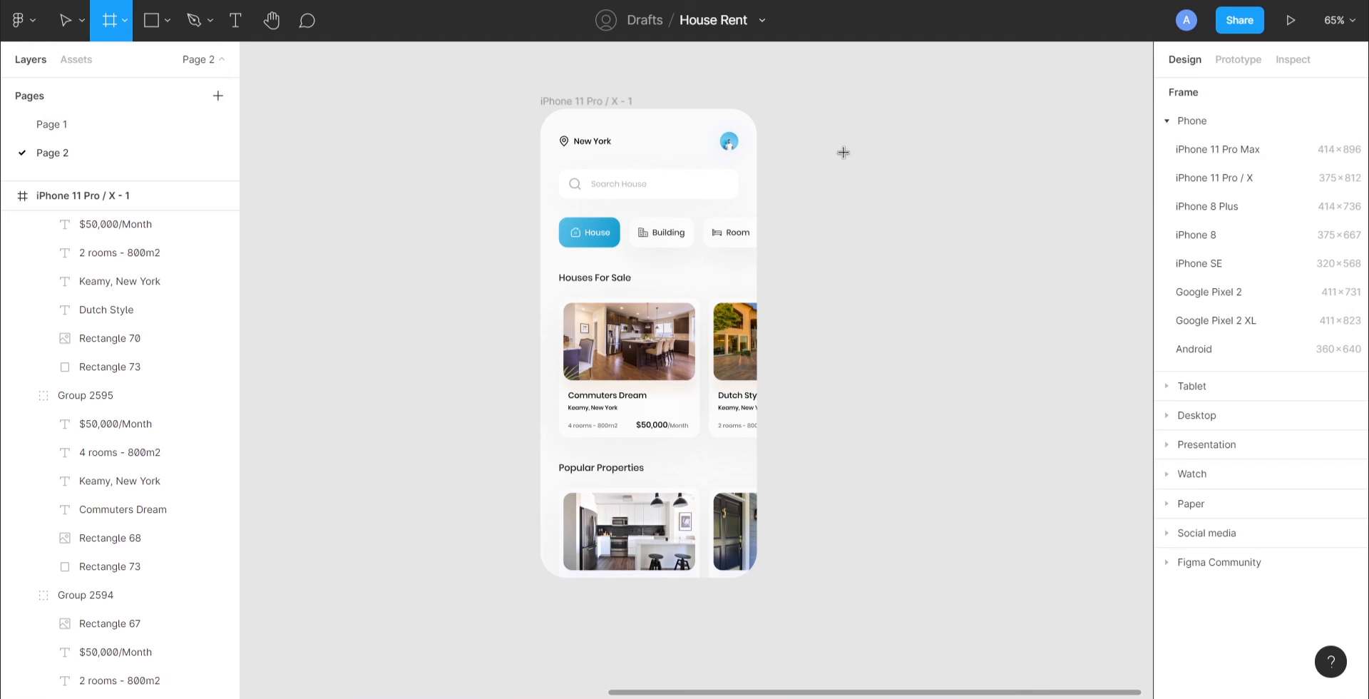
click(1271, 176)
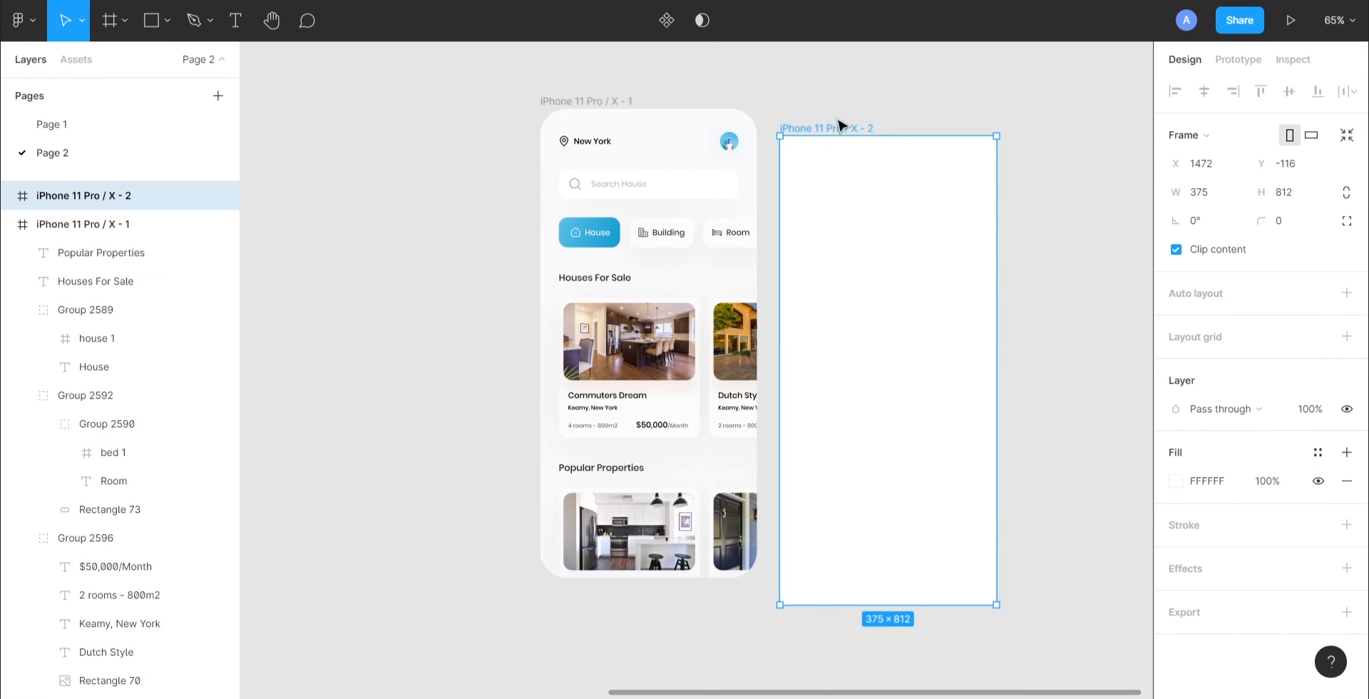
drag(837, 130, 852, 104)
Set the new iPhone frame's corner radius to 45 to match the home screen
click(630, 103)
click(828, 103)
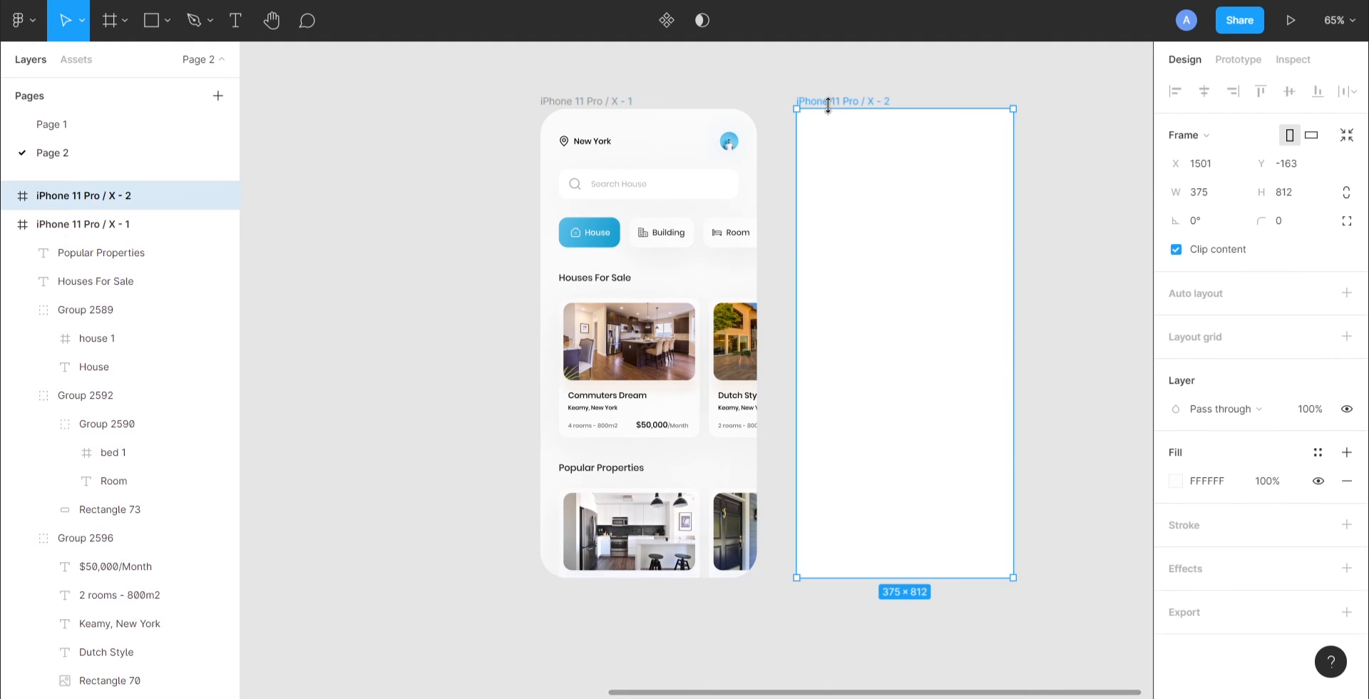
click(1290, 221)
text(40)
click(1051, 314)
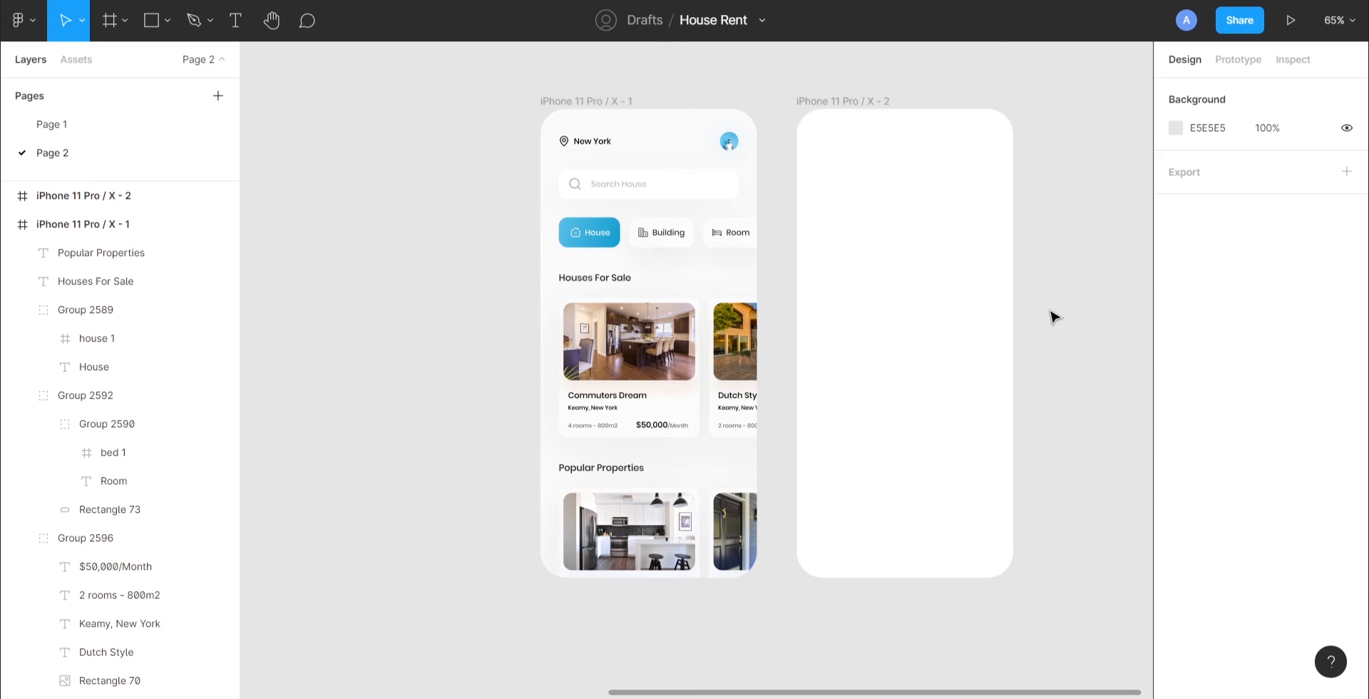
Move the bedroom photo, image 38, into the iPhone 11 Pro / X - 2 frame as its background
scroll(385, 385, left, 5)
click(340, 364)
key(ctrl+x)
scroll(428, 357, right, 7)
click(880, 100)
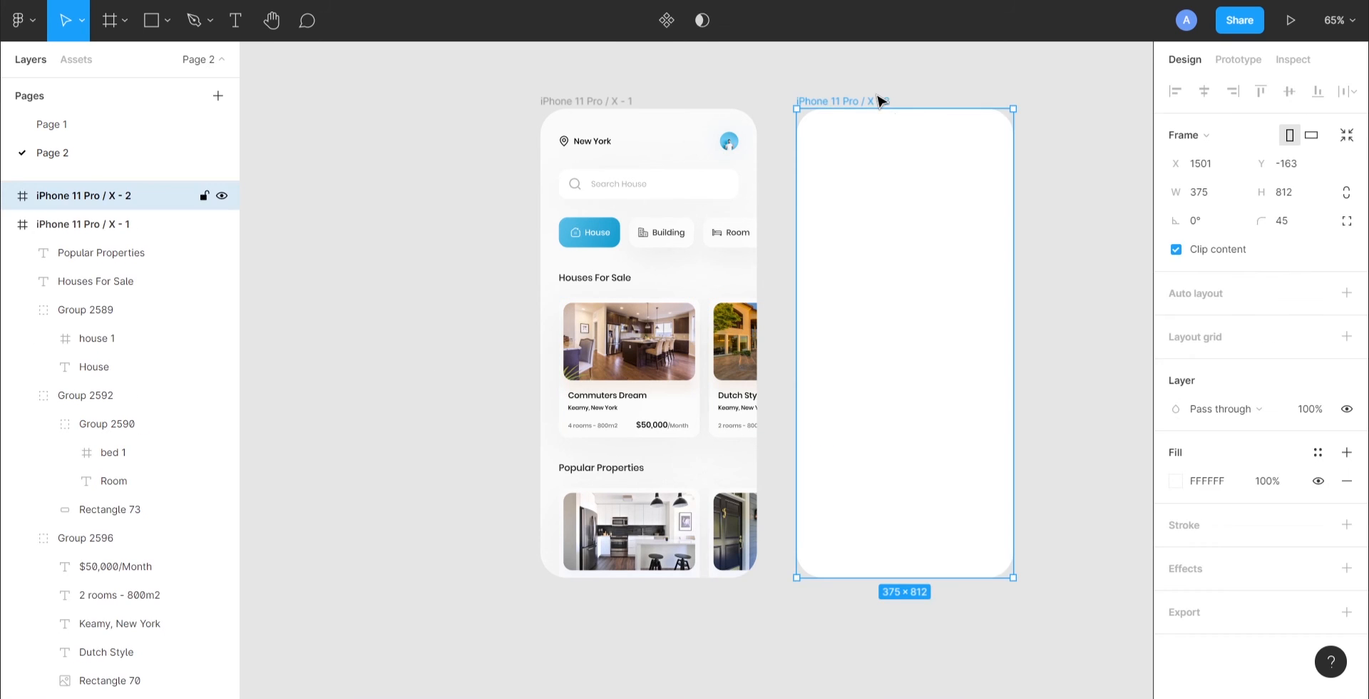
key(ctrl+v)
click(1073, 276)
scroll(1040, 282, right, 3)
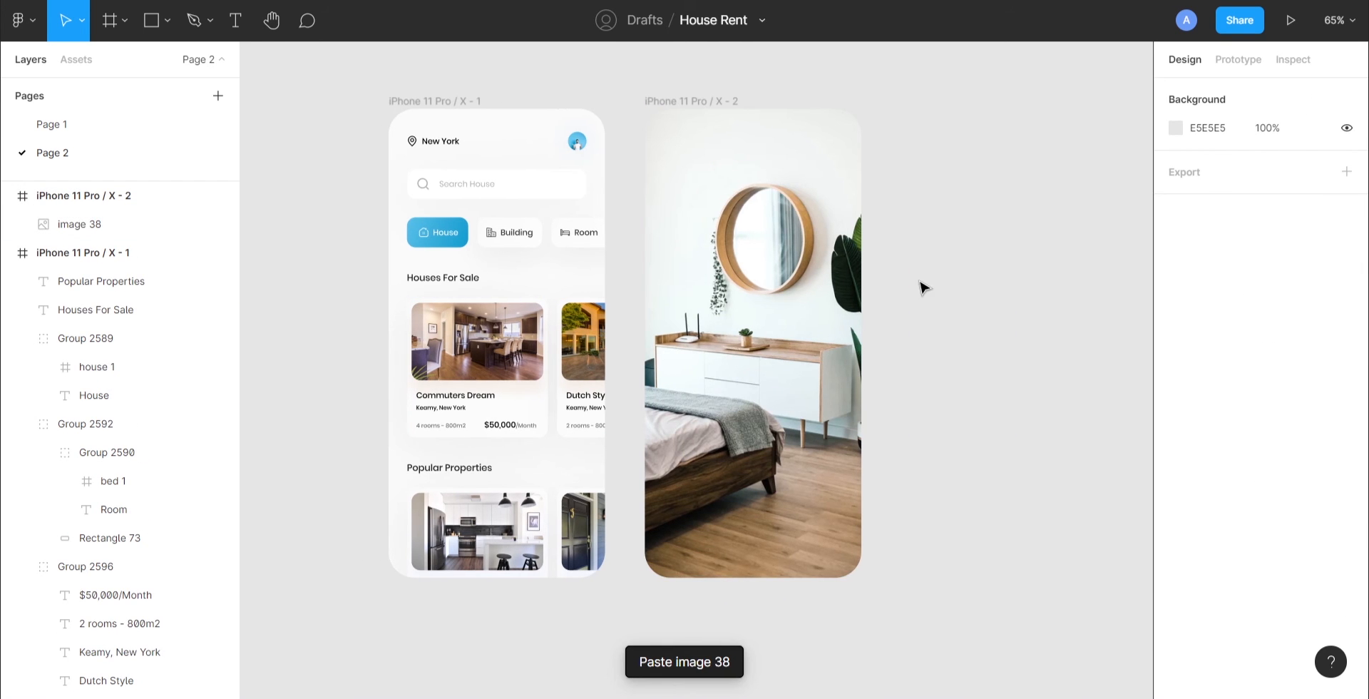
Draw a rectangle near the upper corner of the bedroom screen and set its size to 50 × 50
click(167, 26)
click(161, 57)
drag(672, 143, 704, 172)
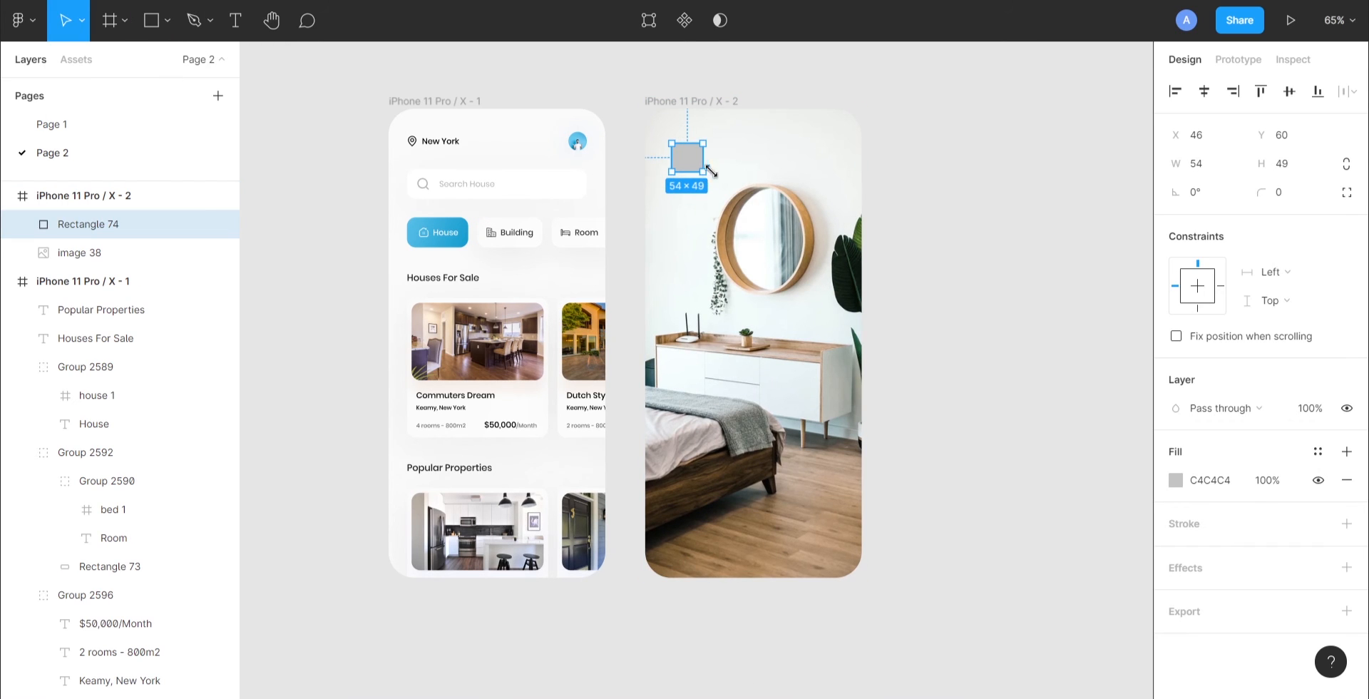
click(1241, 163)
text(50)
key(Tab)
key(Return)
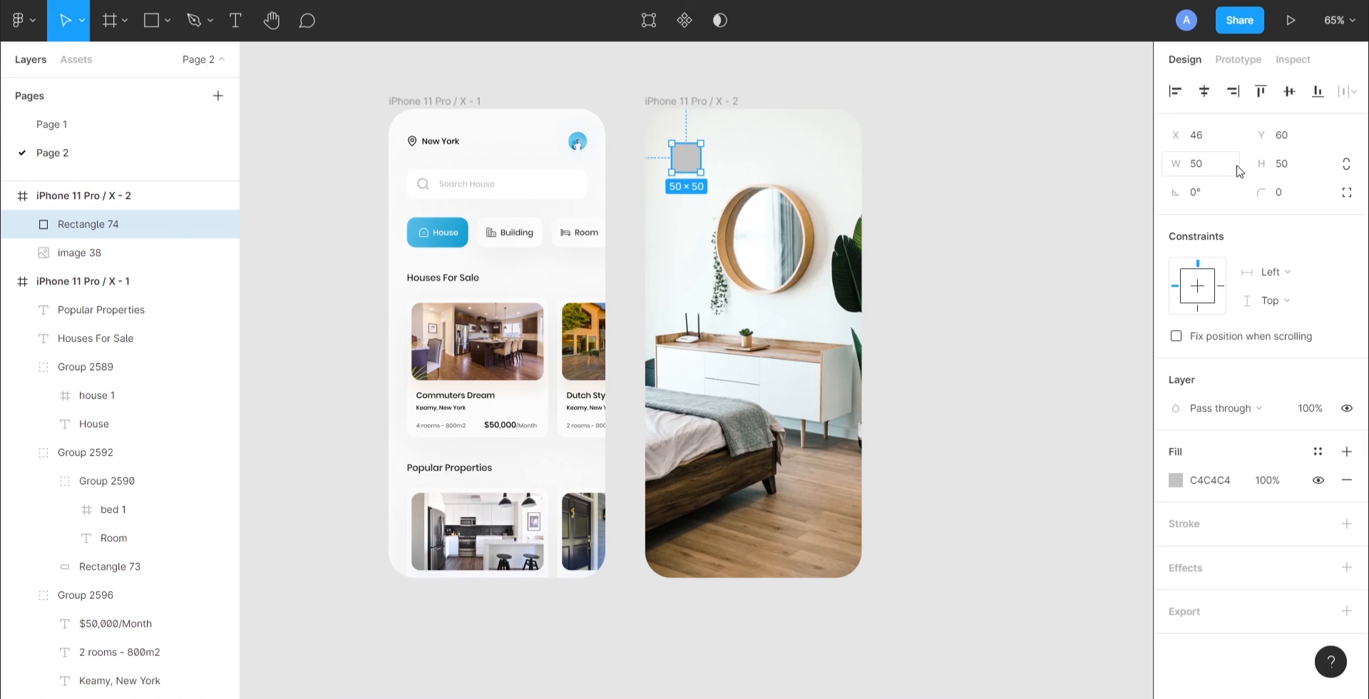
Move the 50 × 50 square to X 32, Y 40 on the bedroom screen
key(shift+Up)
key(shift+Up)
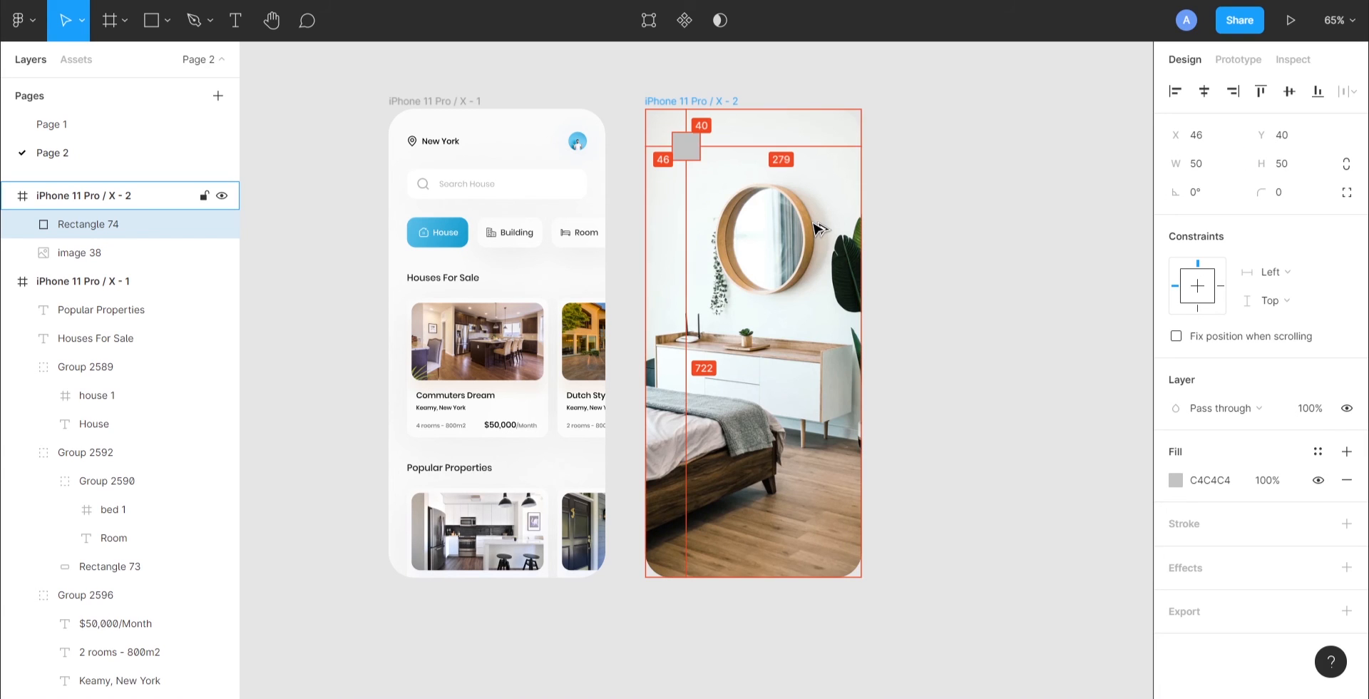
key(Left)
key(Left)
key(Left)
key(Left)
key(Left)
key(Left)
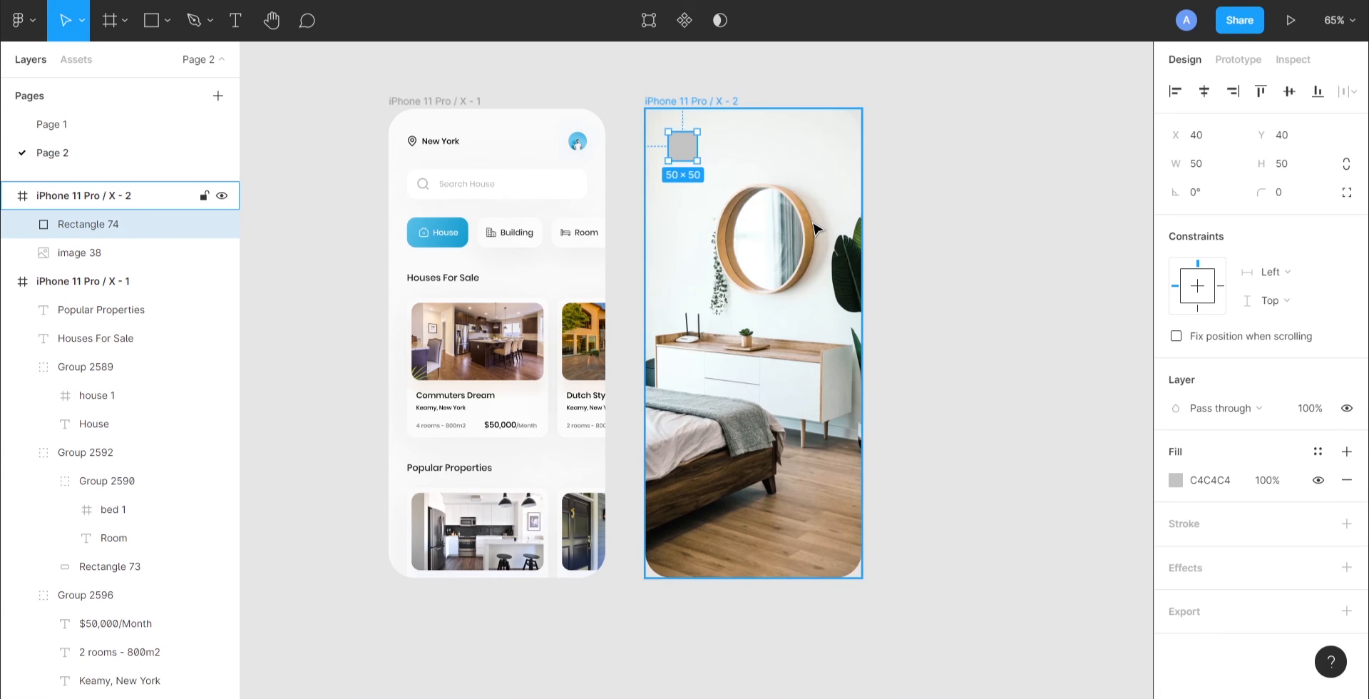
key(Left)
key(Left)
key(Left)
key(Left)
key(Left)
key(Left)
key(Left)
key(Left)
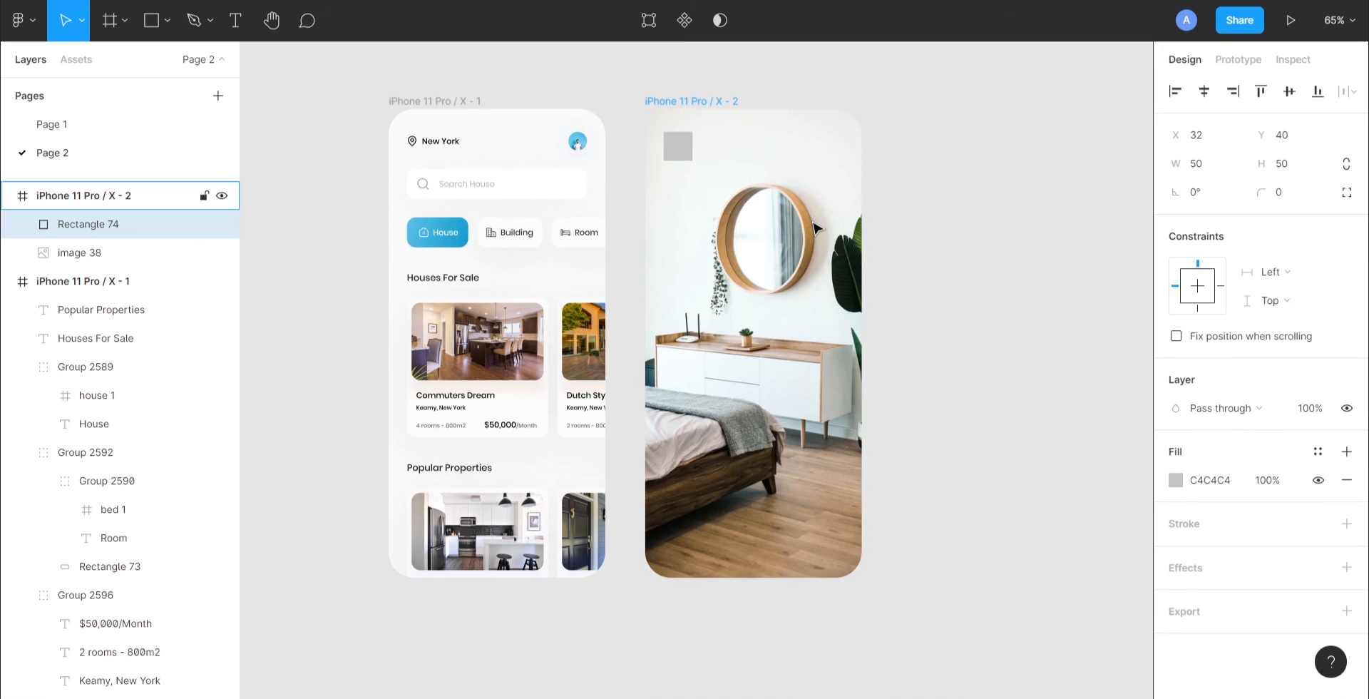
Set the square's fill colour to 969696 with 40% opacity
click(1206, 480)
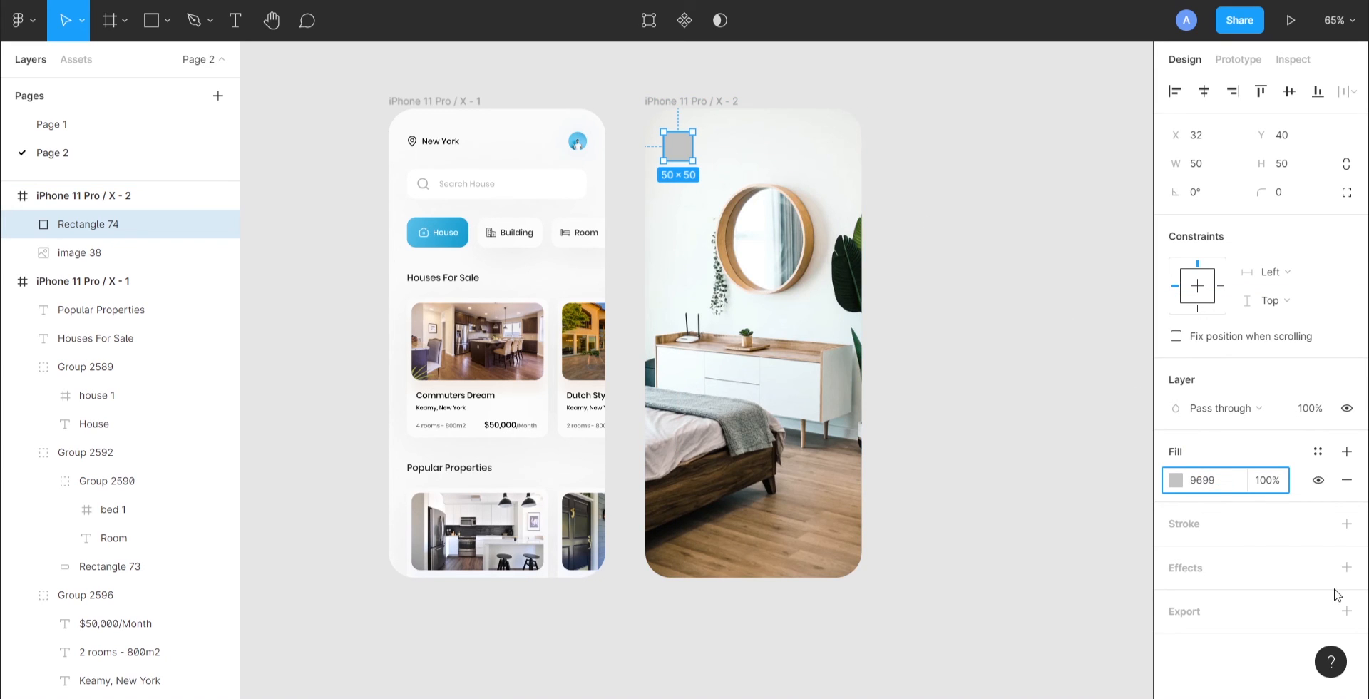
key(Return)
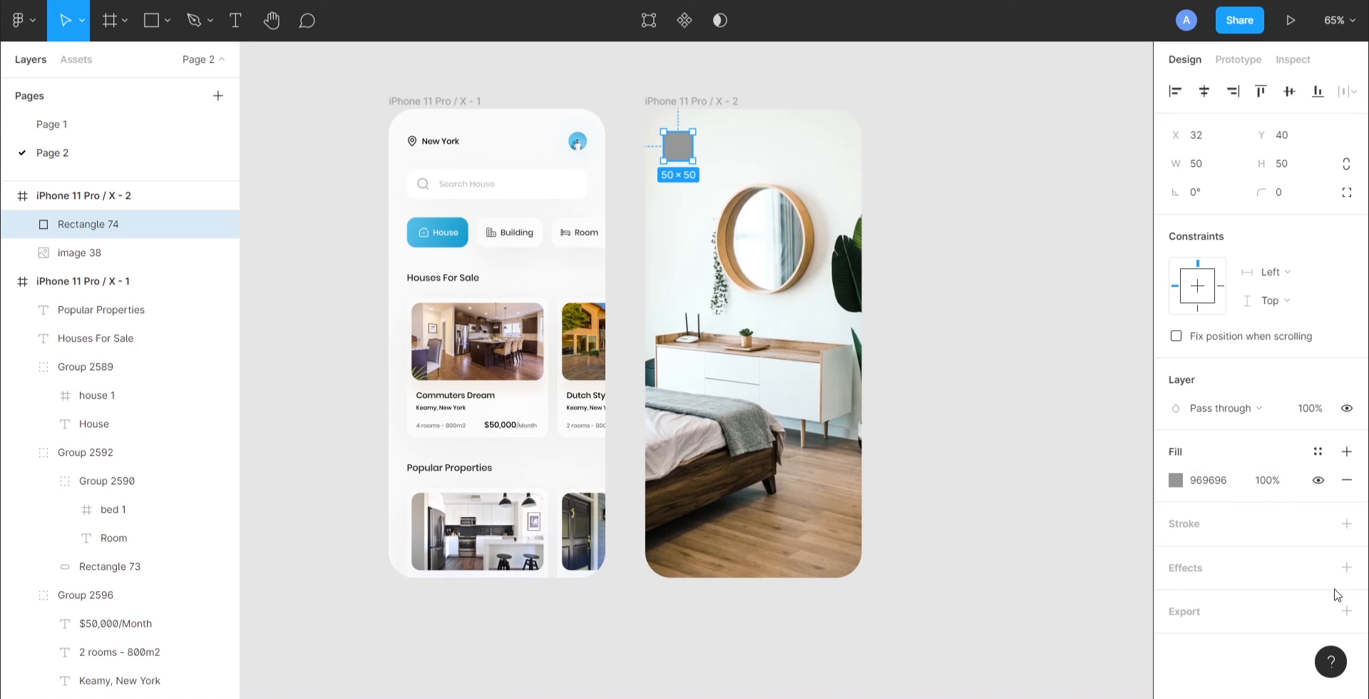
click(1280, 480)
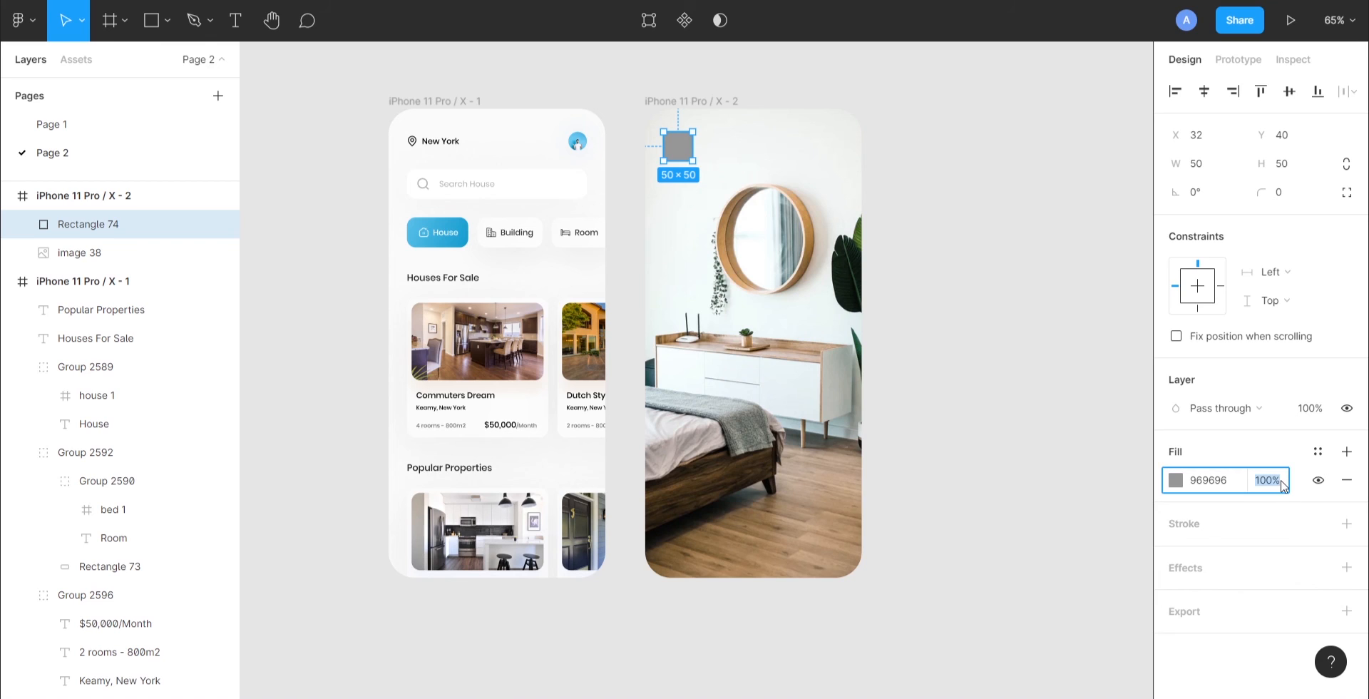
key(Return)
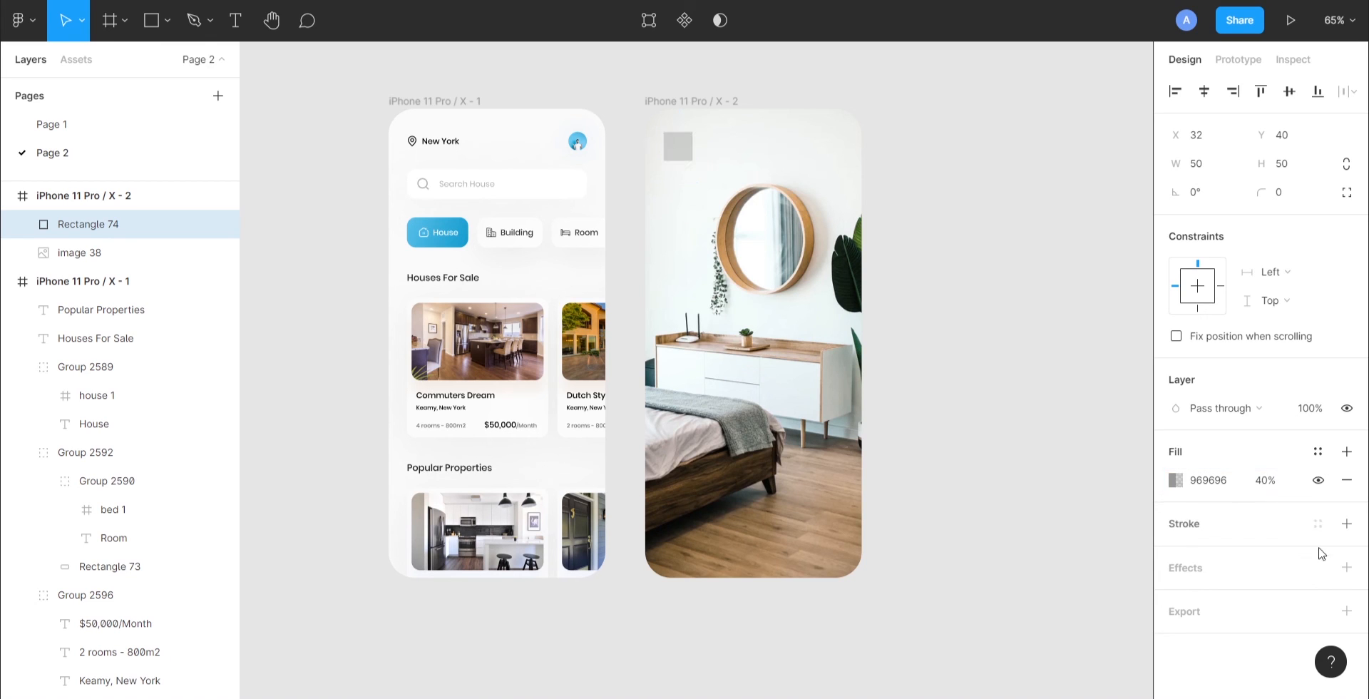
Add a background blur effect to the square
click(1346, 567)
click(1235, 607)
click(1256, 638)
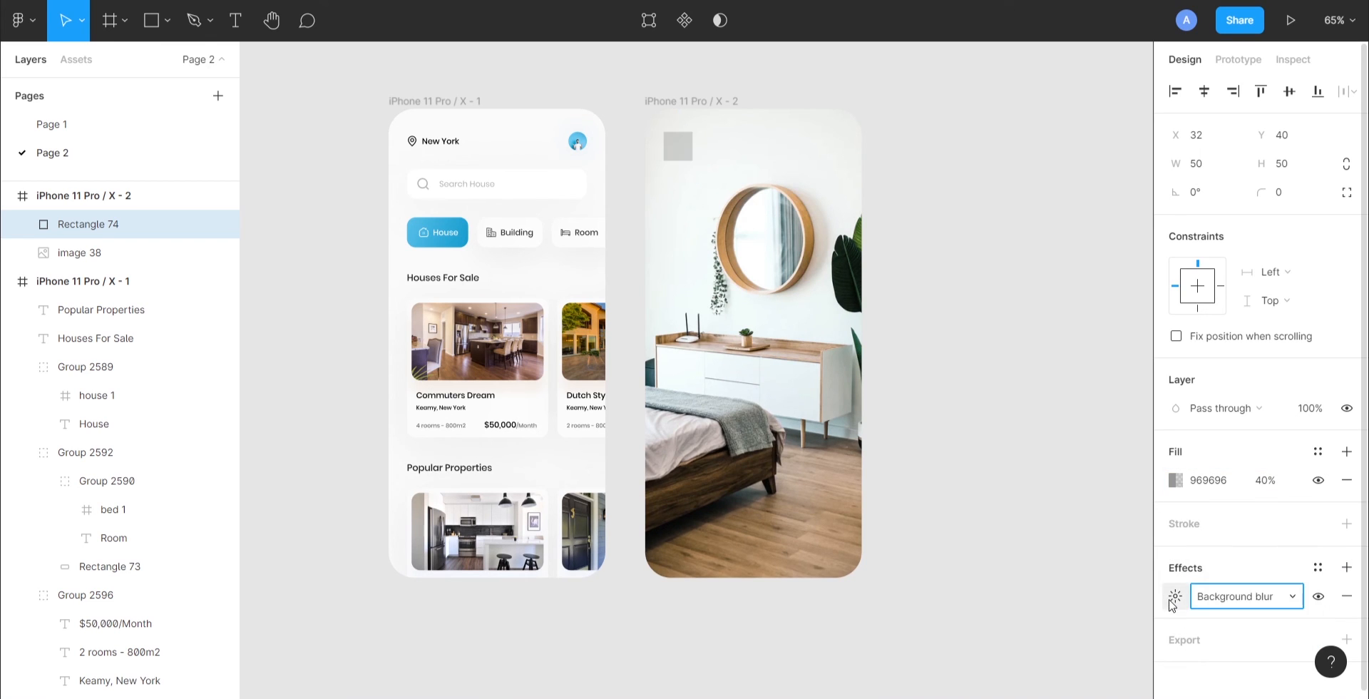
click(1175, 595)
click(1016, 374)
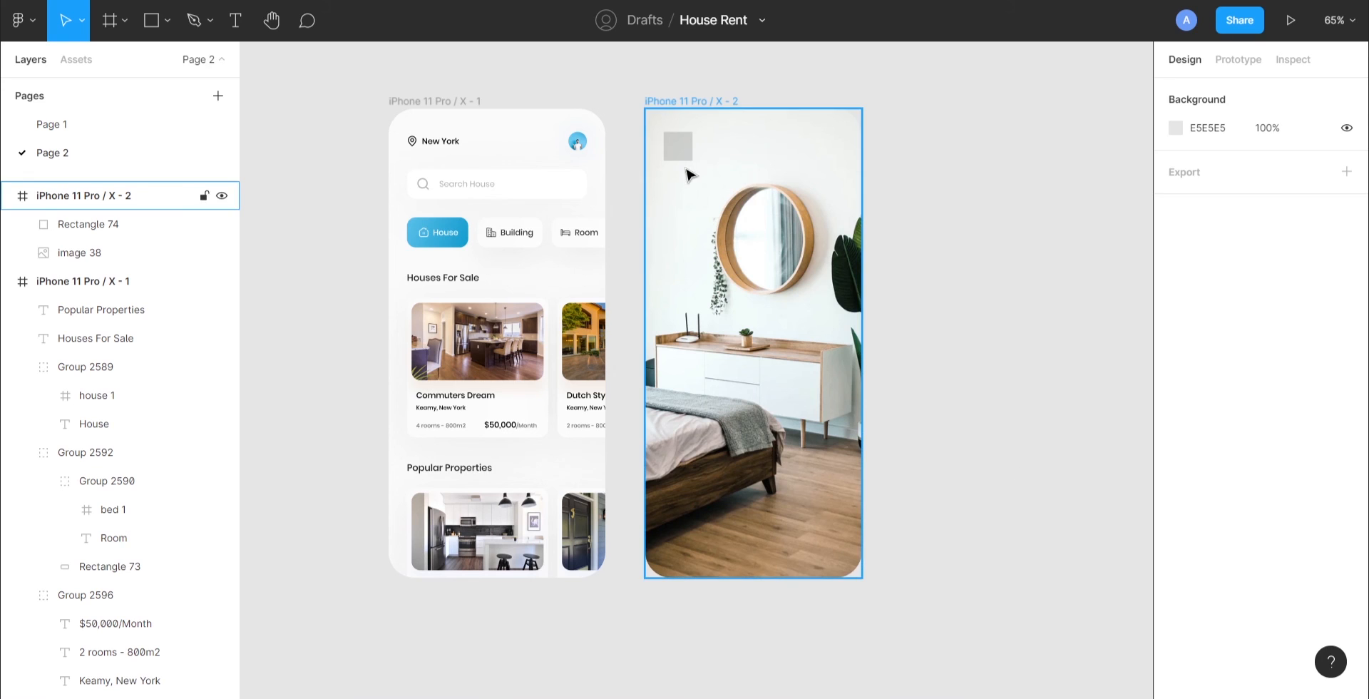
Set the square's corner radius to 20
click(678, 147)
click(1294, 193)
text(20)
key(Return)
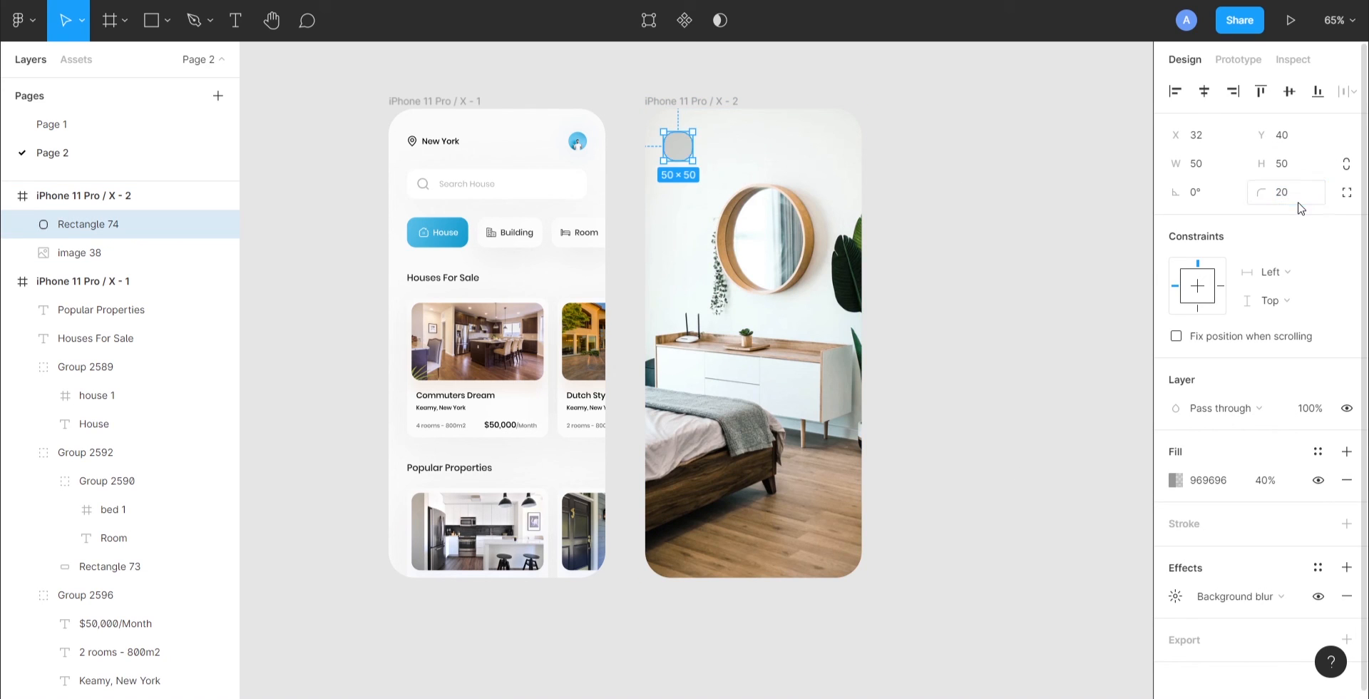
click(1012, 256)
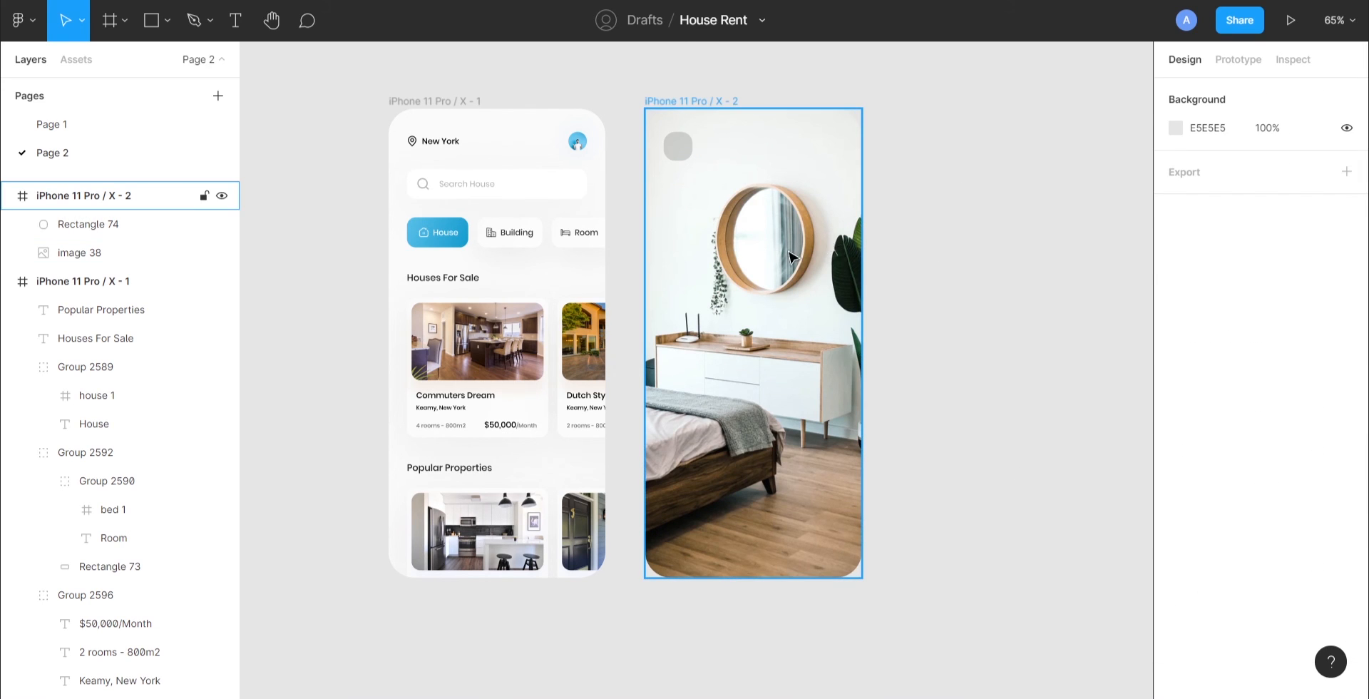
Insert the chevron-left icon from the Feather Icons plugin, searching for "chev"
click(30, 27)
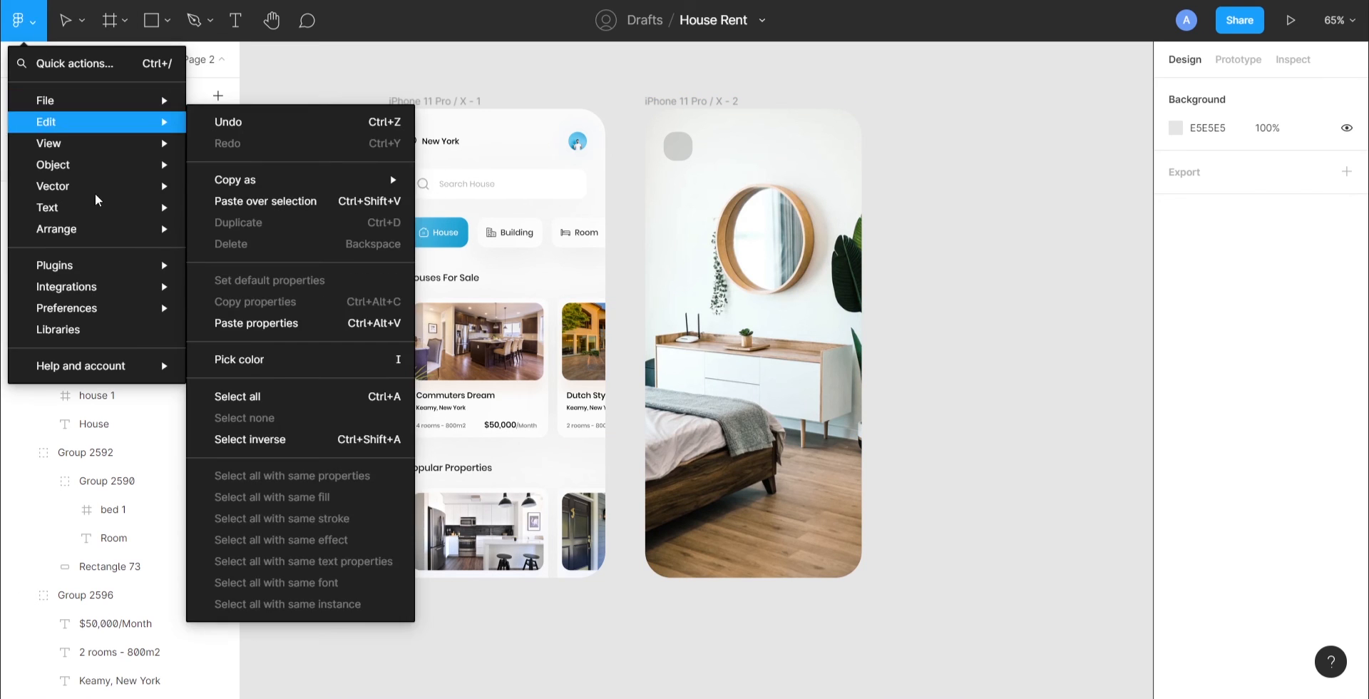
mouse_move(153, 273)
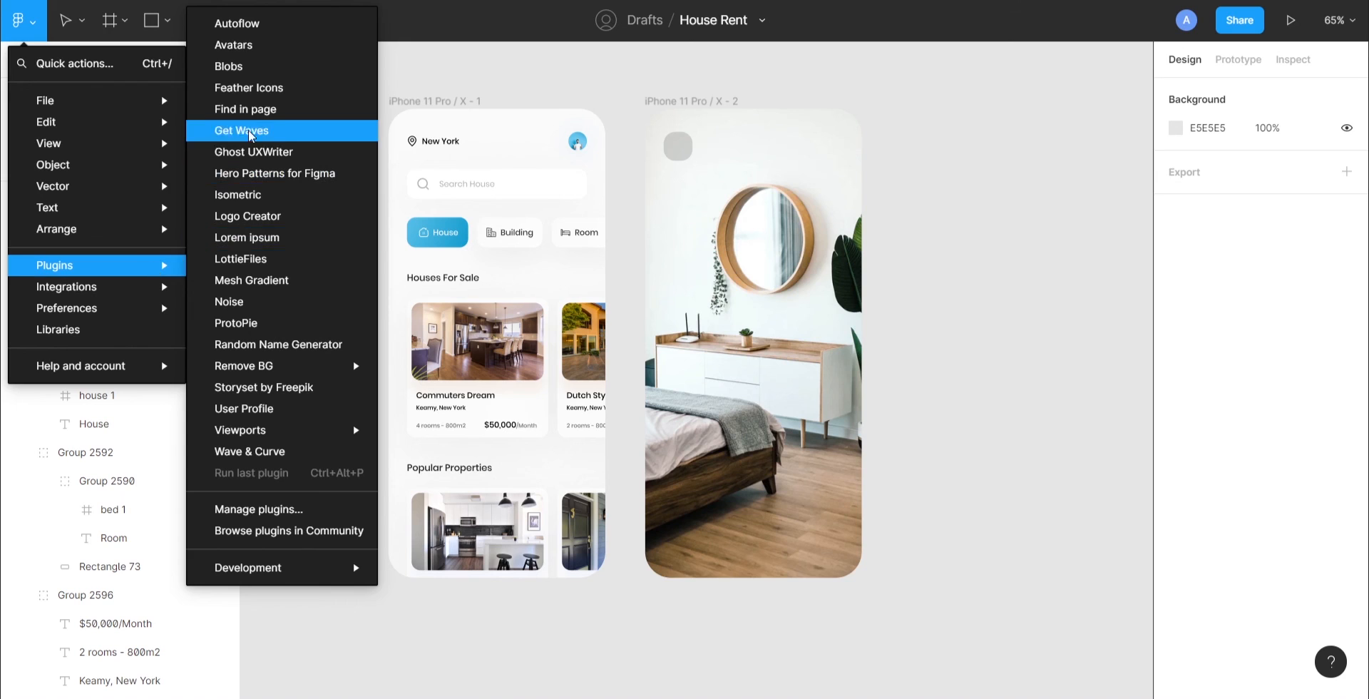
click(278, 95)
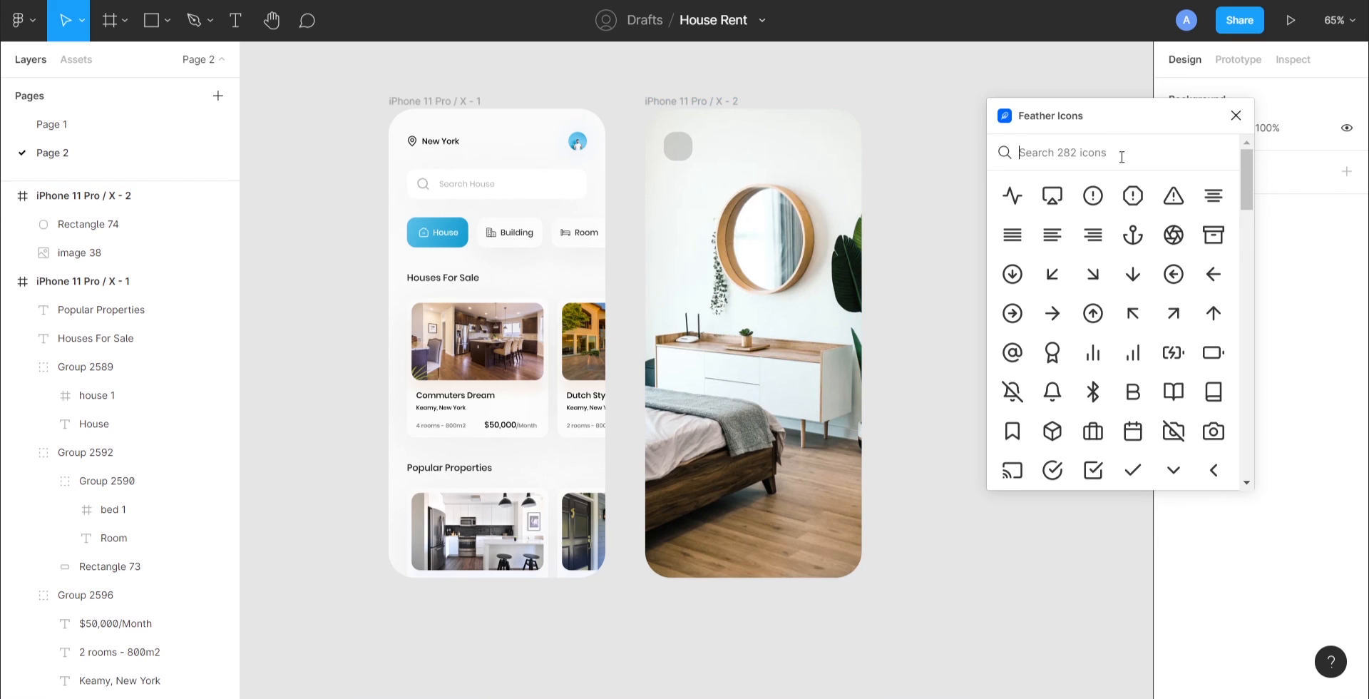
click(1121, 157)
text(chev)
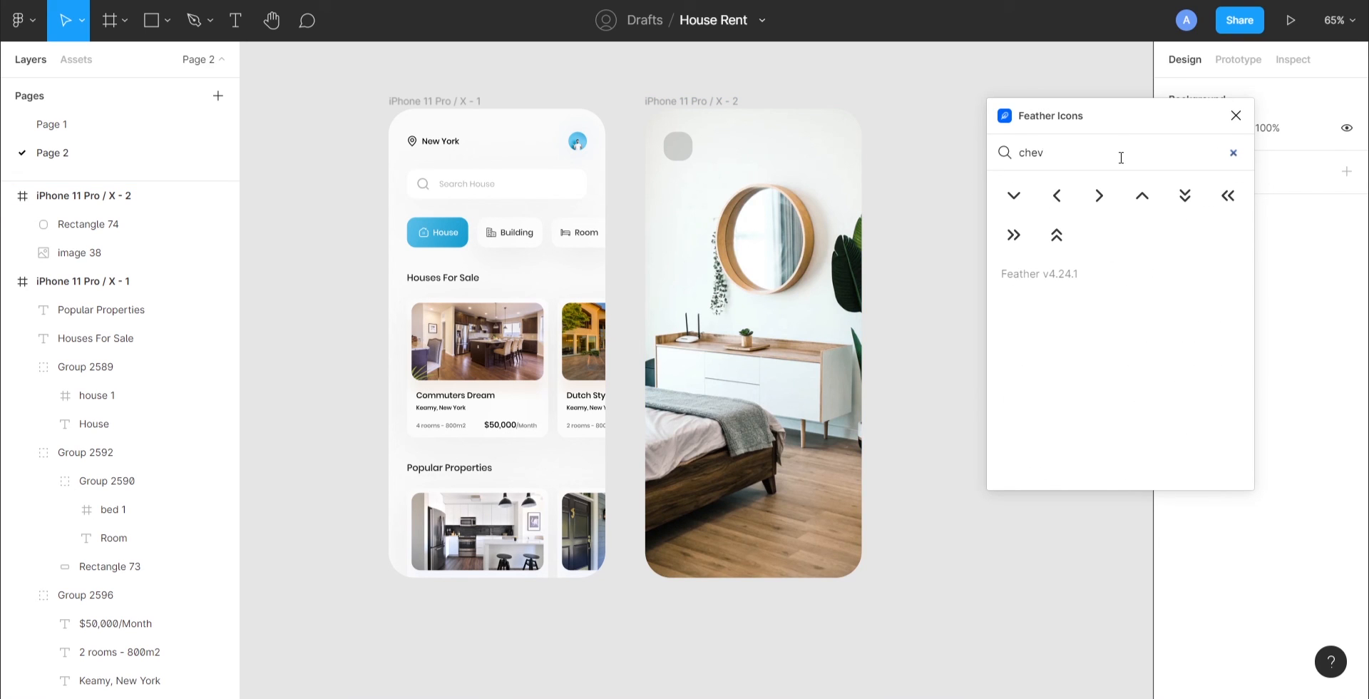
click(1067, 197)
click(1235, 115)
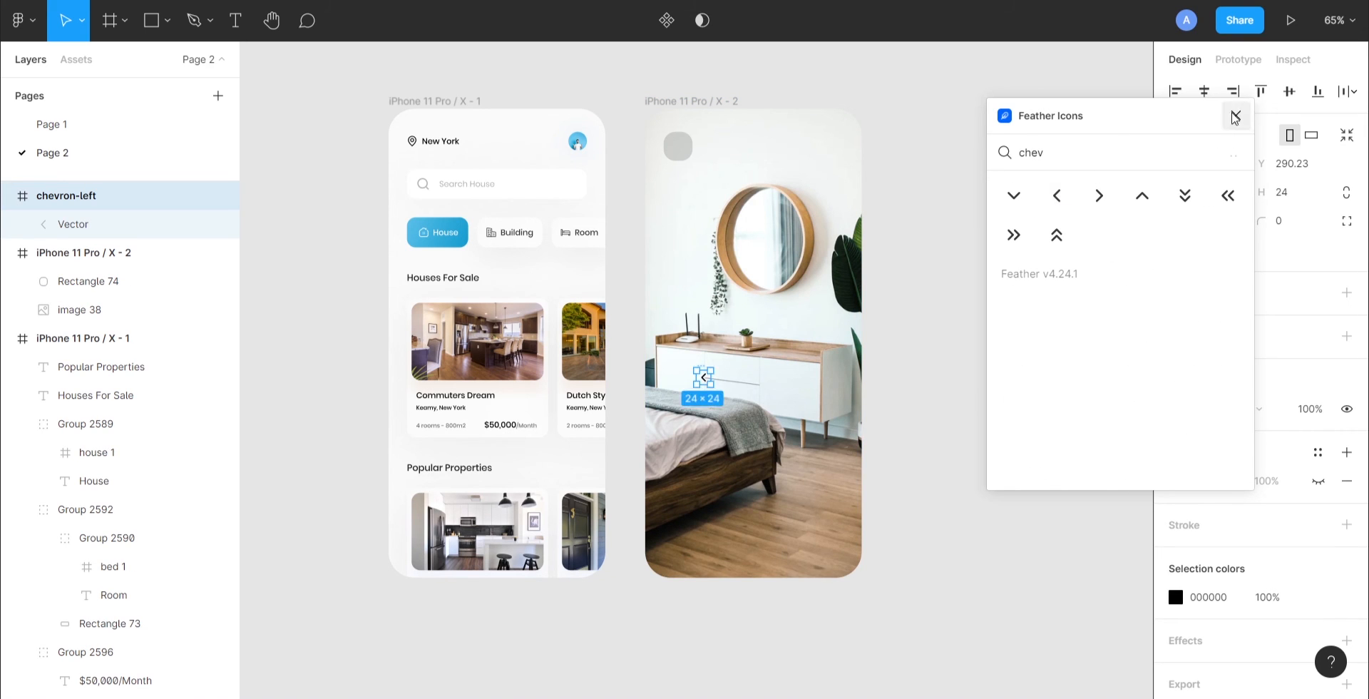
Place the chevron inside the bedroom screen on the grey rounded square and centre it horizontally and vertically
key(ctrl+x)
scroll(697, 265, up, 5)
scroll(697, 266, up, 4)
click(679, 258)
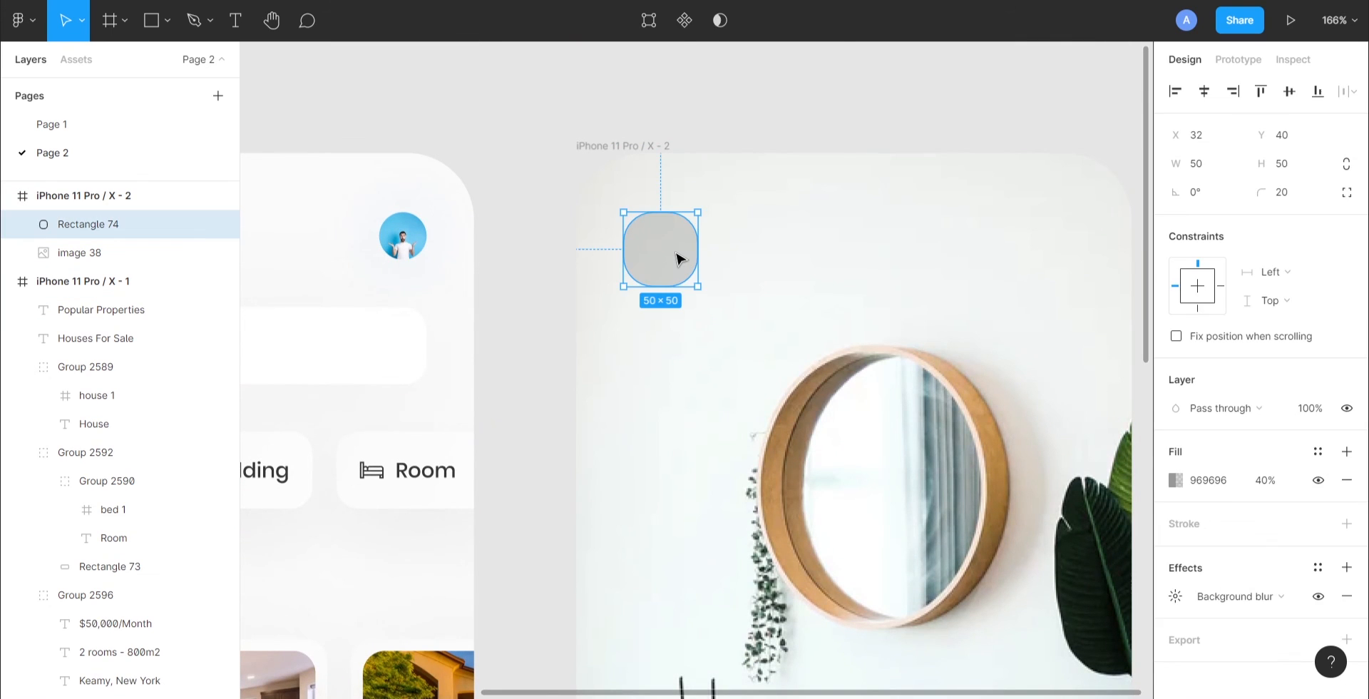
key(ctrl+v)
drag(858, 429, 665, 252)
shift+click(689, 249)
click(1204, 93)
click(1289, 93)
Set the chevron icon's colour to FFFFFF
click(664, 253)
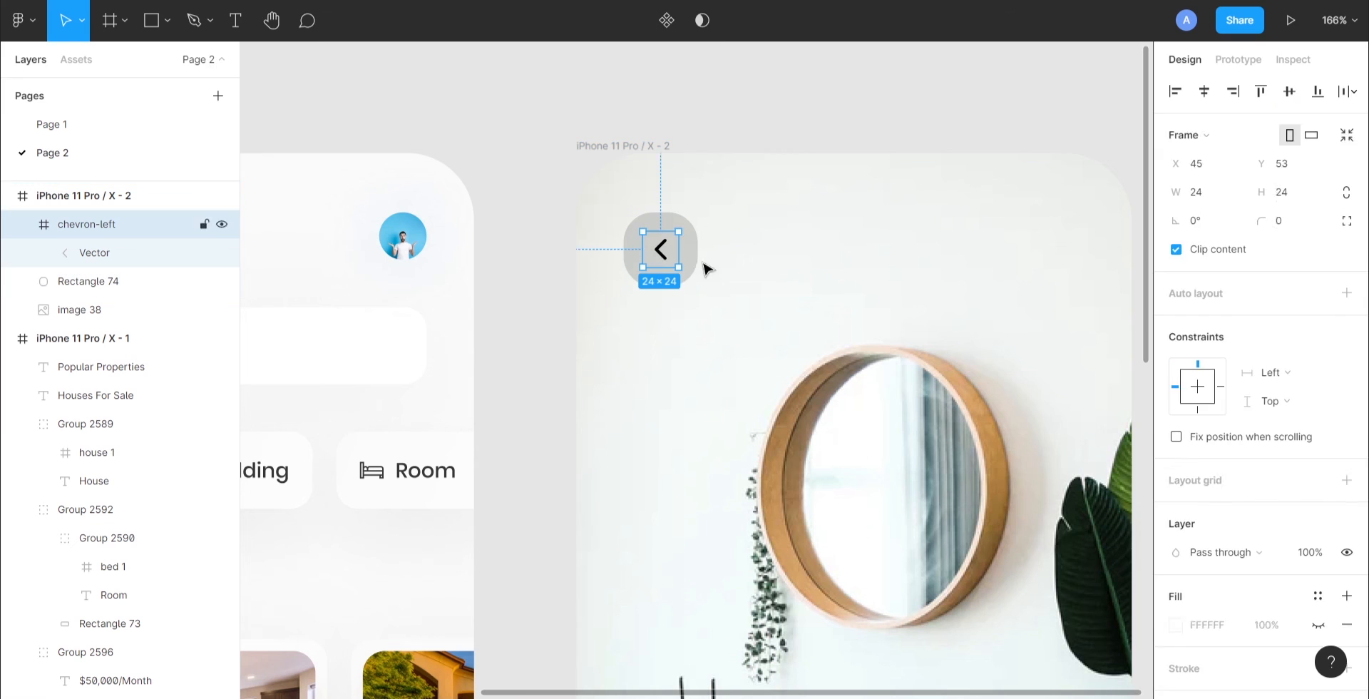
scroll(1176, 502, down, 3)
click(1176, 545)
text(FFFFFF)
key(Return)
click(895, 141)
key(shift+1)
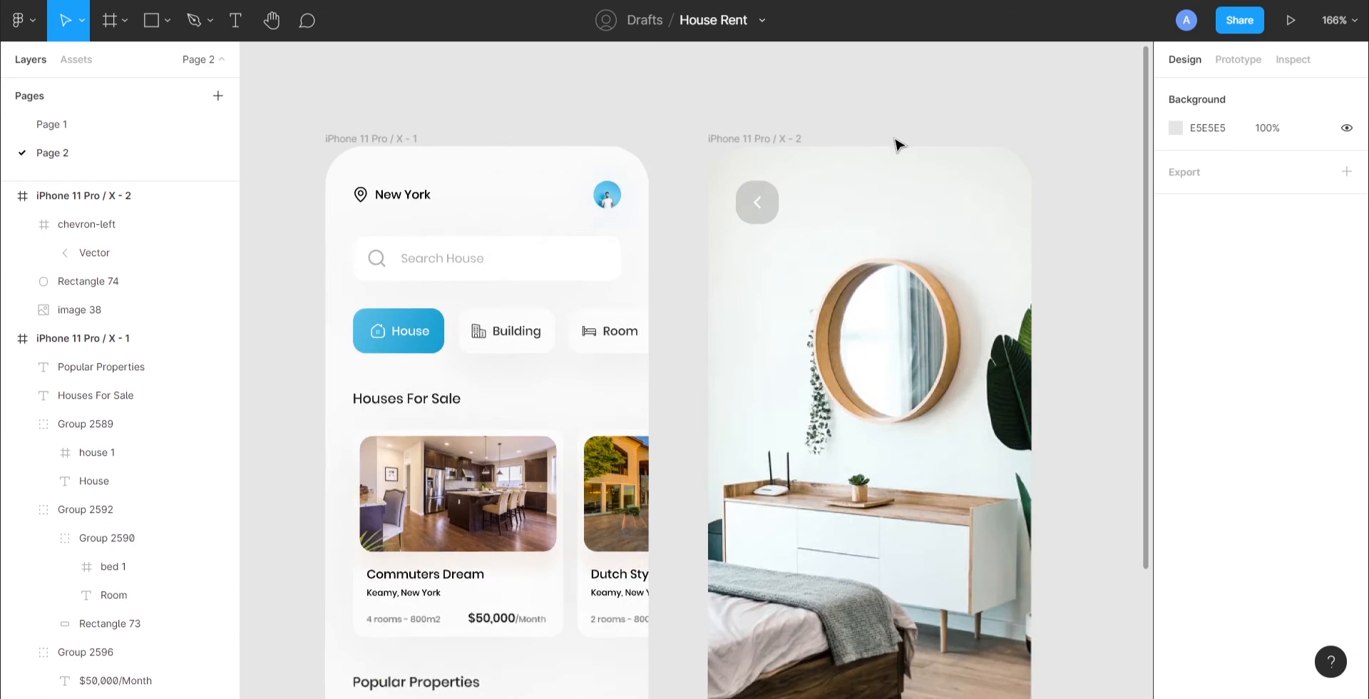
scroll(897, 144, right, 5)
scroll(897, 144, down, 1)
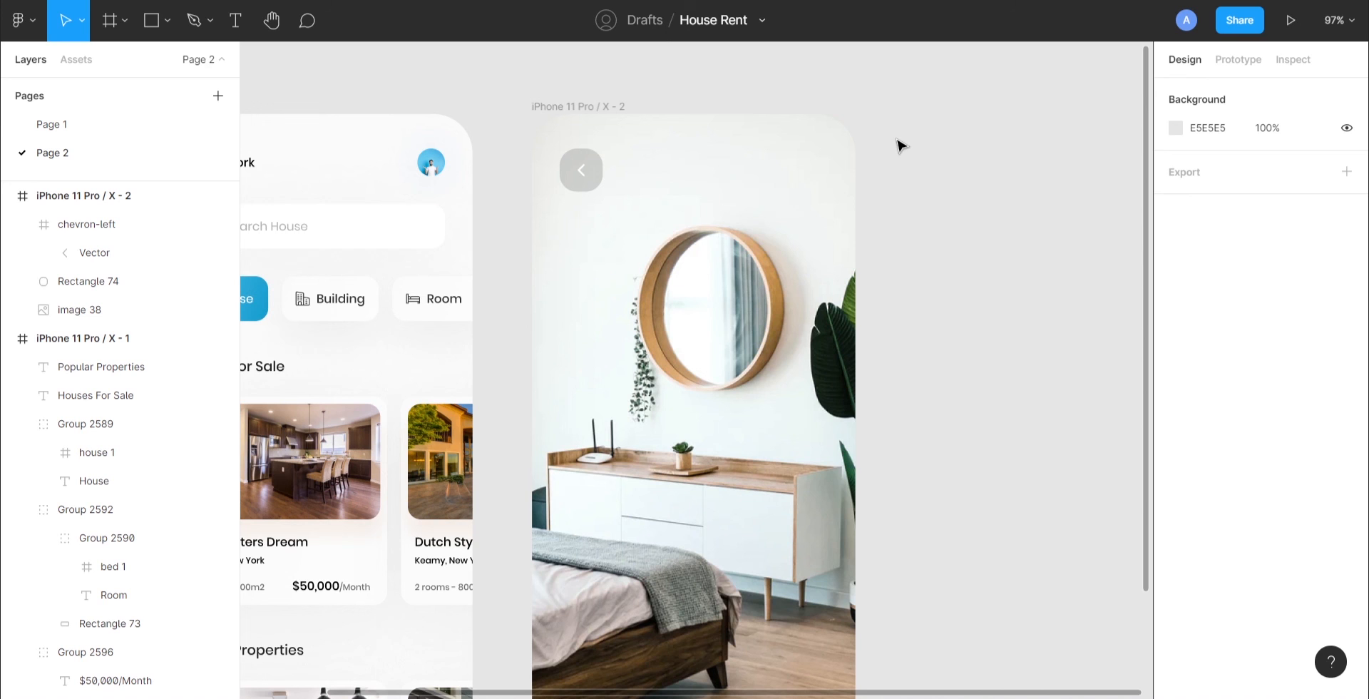
Duplicate the grey square, place the copy near the bedroom screen's lower edge at X 32, Y 738 and stretch it to 308 wide
click(597, 181)
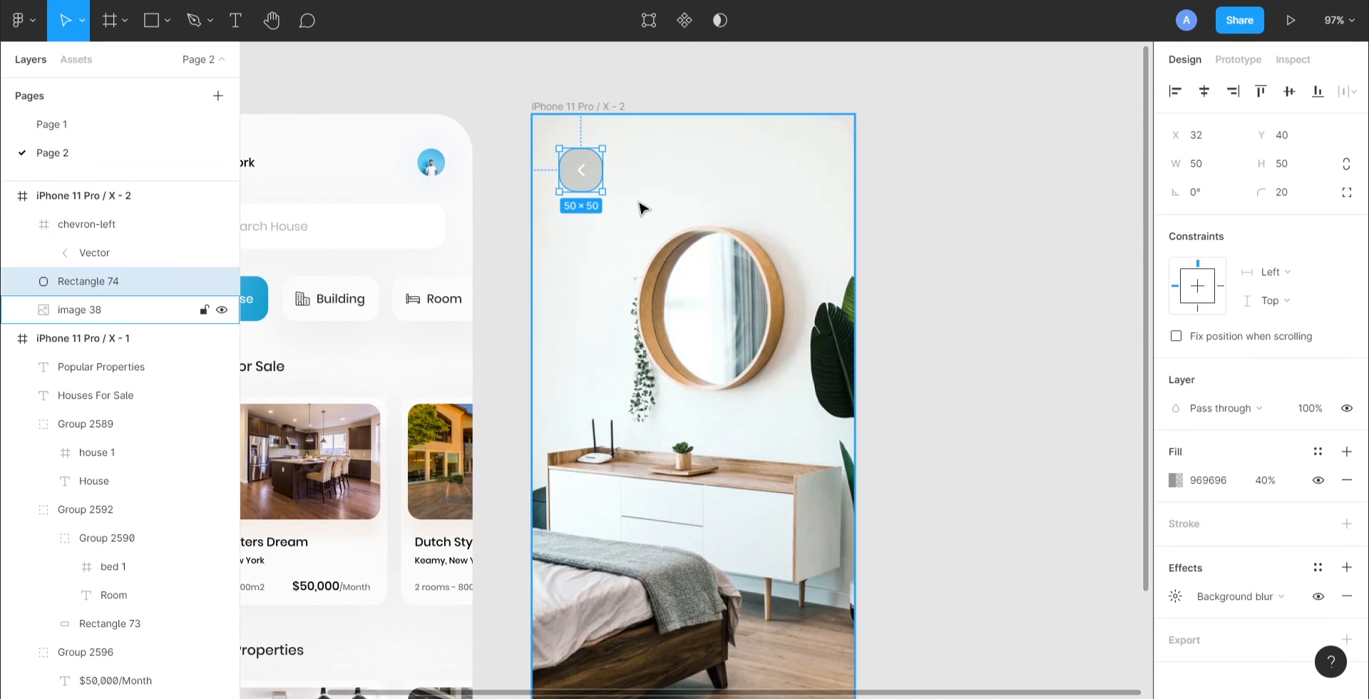
scroll(649, 211, down, 1)
scroll(649, 211, down, 6)
click(627, 413)
scroll(648, 146, up, 5)
key(ctrl+v)
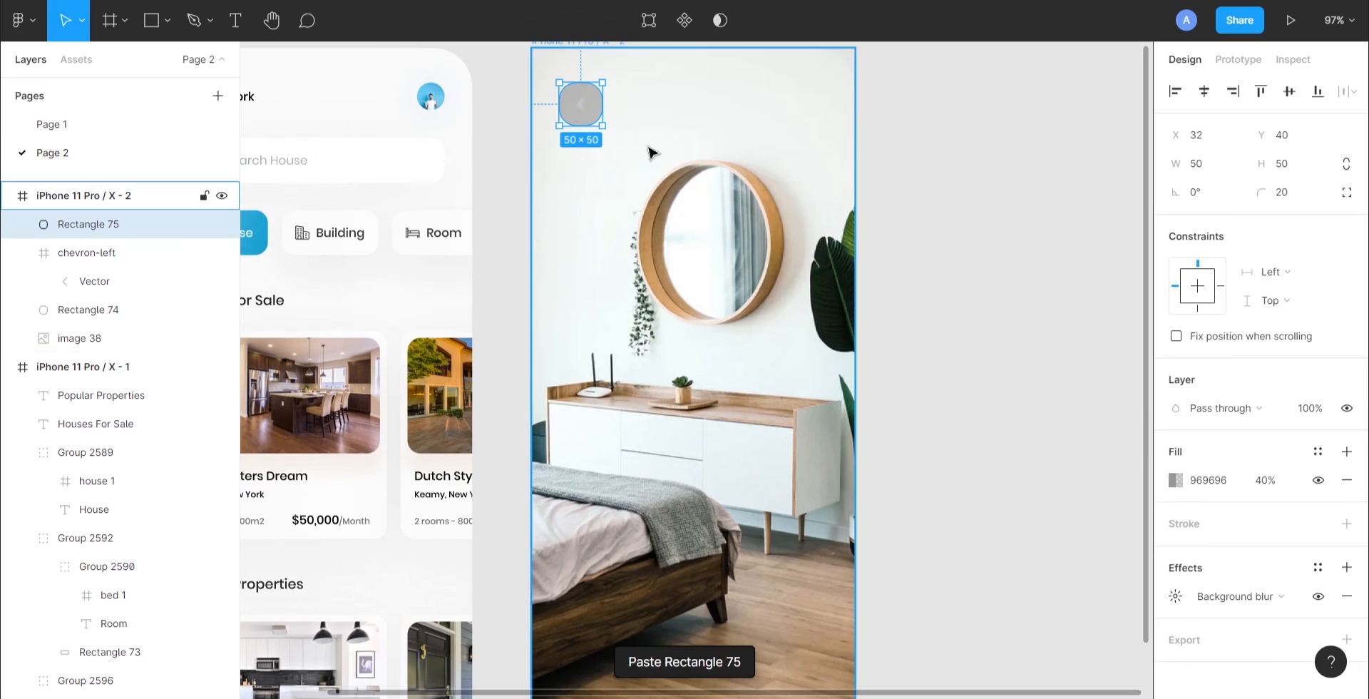
scroll(591, 620, down, 3)
drag(586, 178, 825, 461)
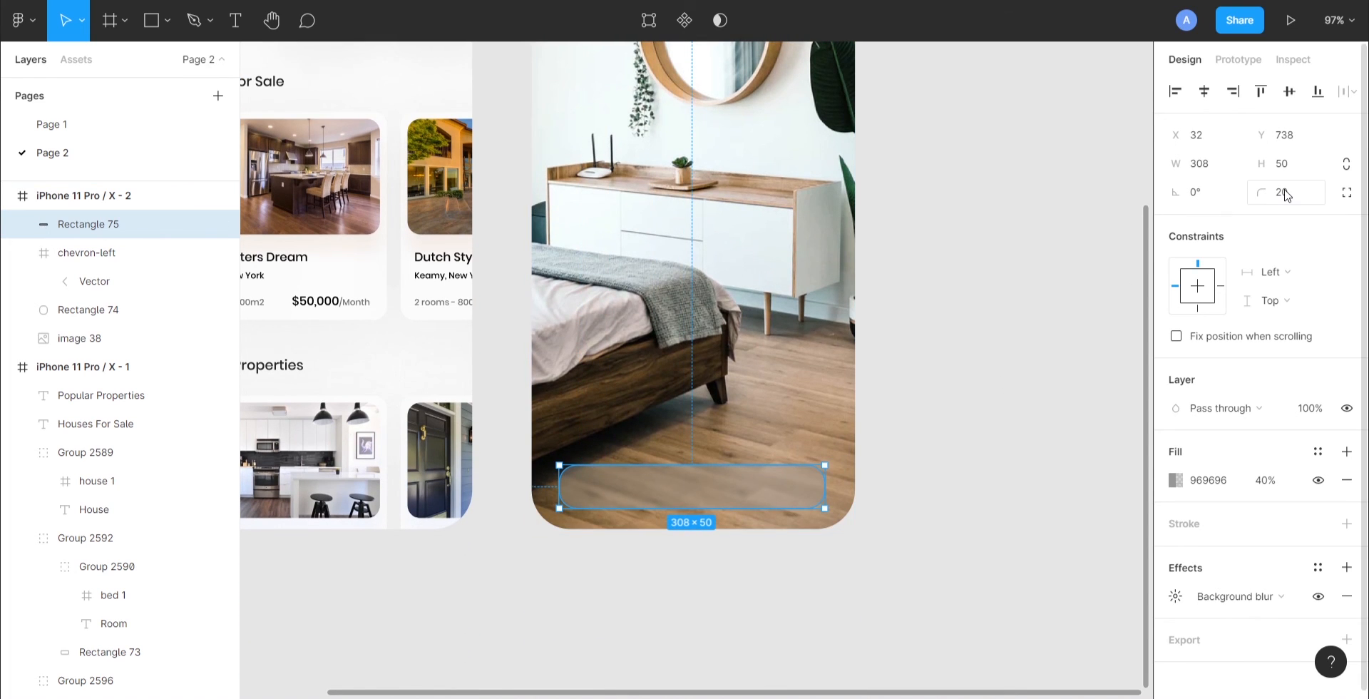
Resize the bar to 264 × 68 and move it up to Y 714
click(1218, 165)
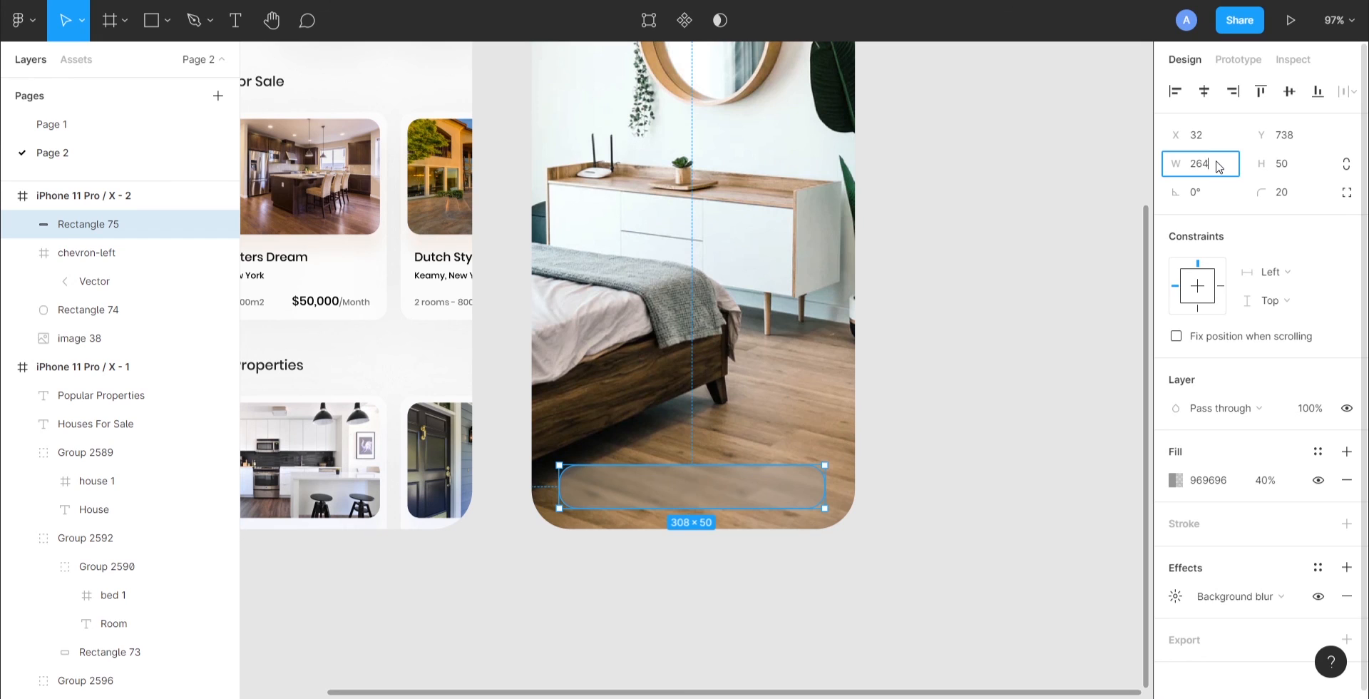
text(264)
key(Tab)
text(68)
key(Return)
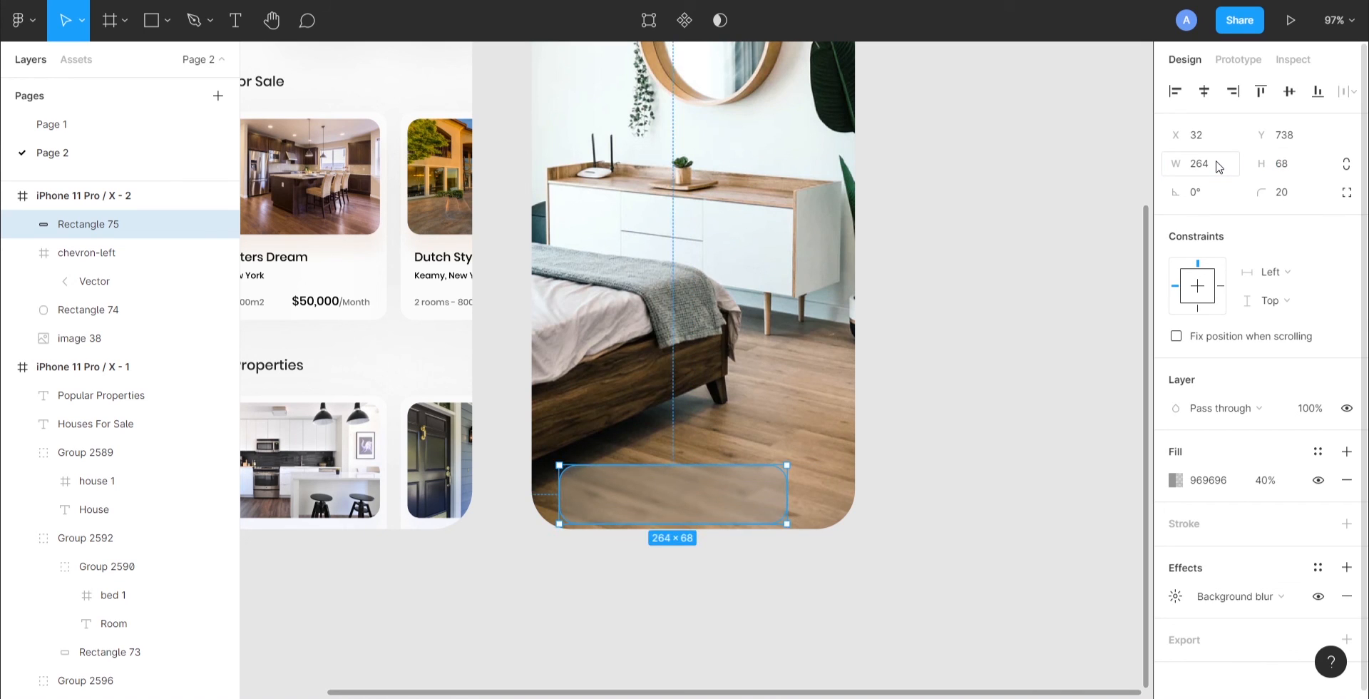
drag(727, 506, 720, 490)
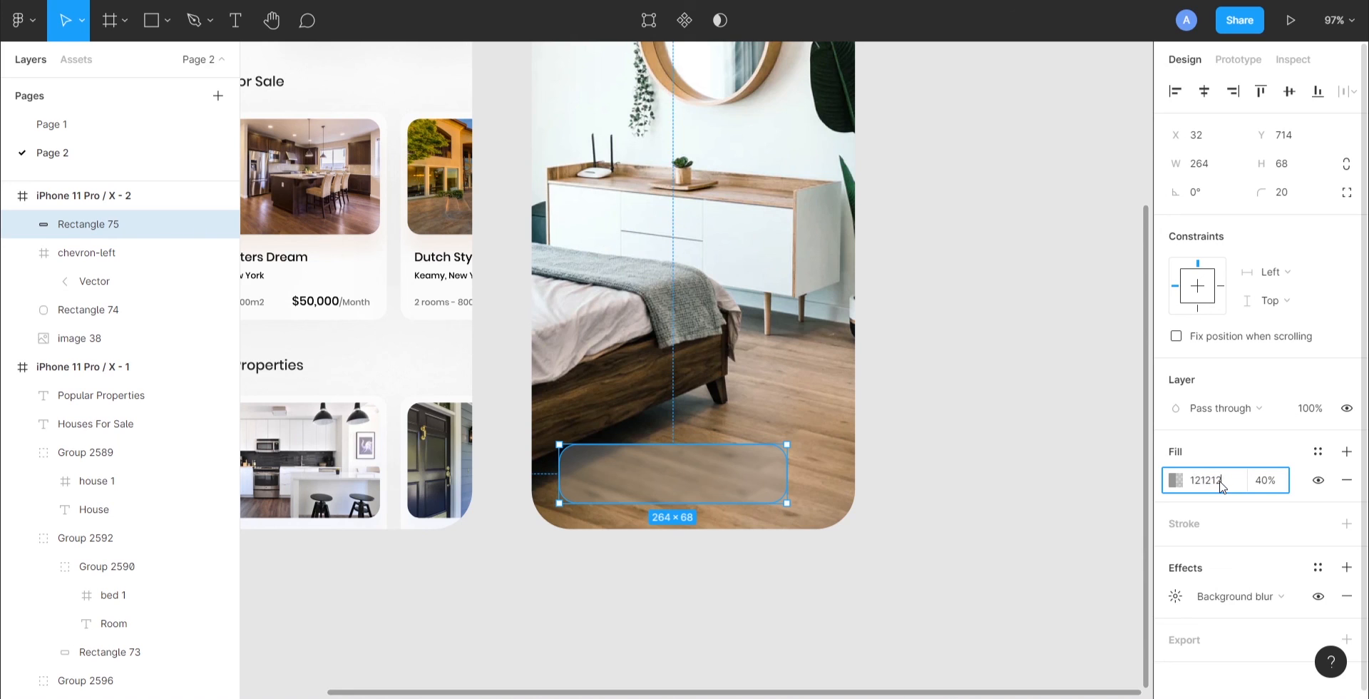
Set the bar's fill colour to 121212 with 60% opacity
key(Tab)
text(60)
key(Return)
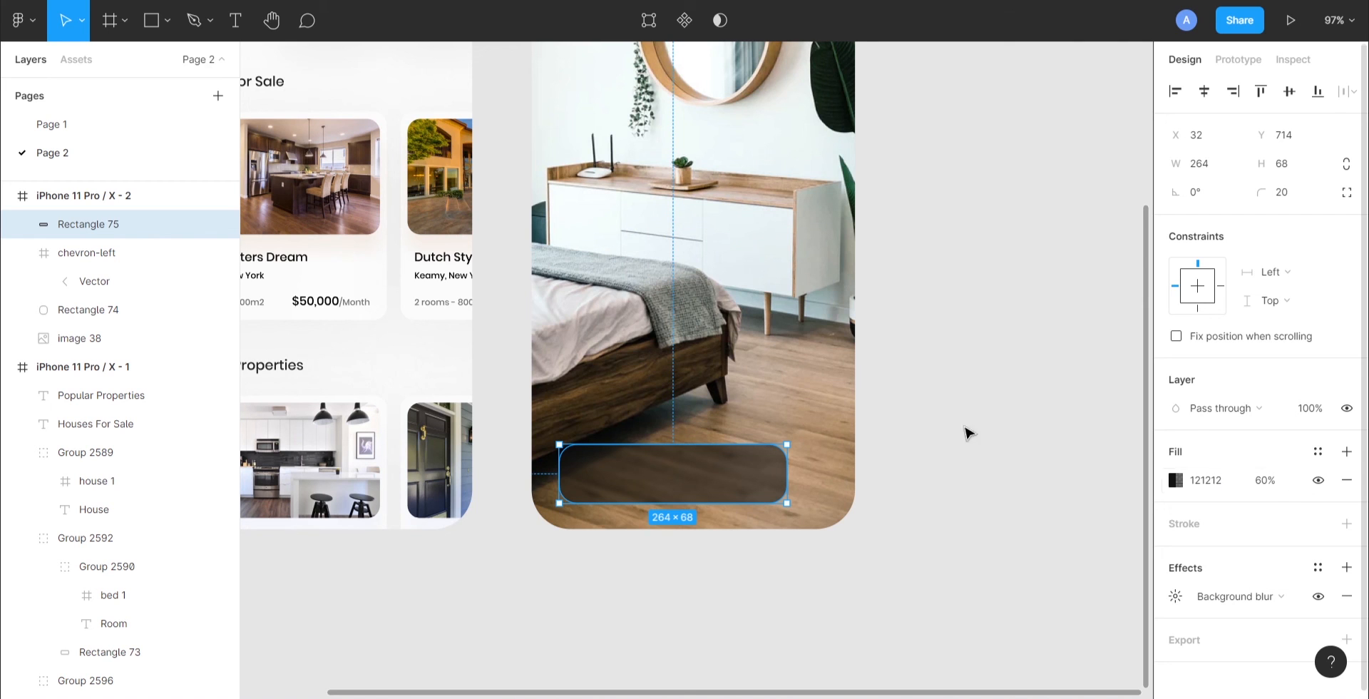
Copy the "Commuters Dream" title from the first screen onto the dark bar
ctrl+click(285, 258)
key(ctrl+c)
click(666, 477)
key(ctrl+v)
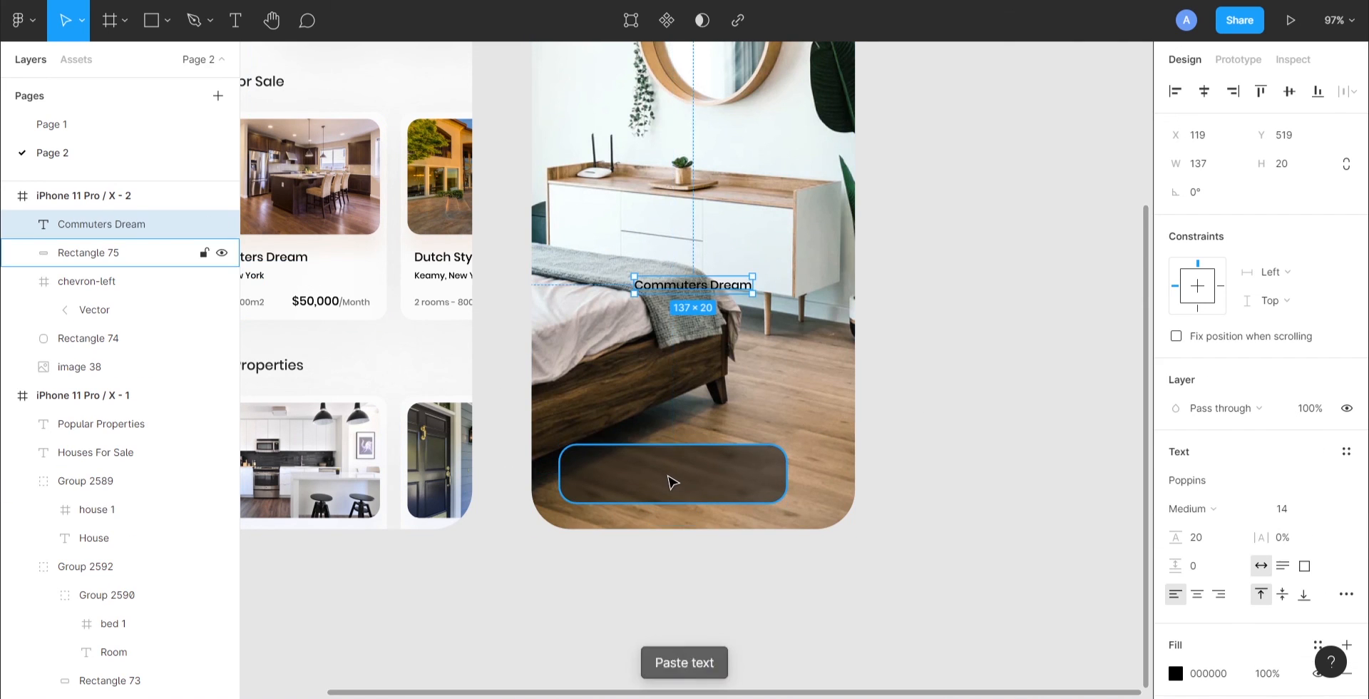
drag(693, 284, 696, 480)
scroll(1193, 487, down, 3)
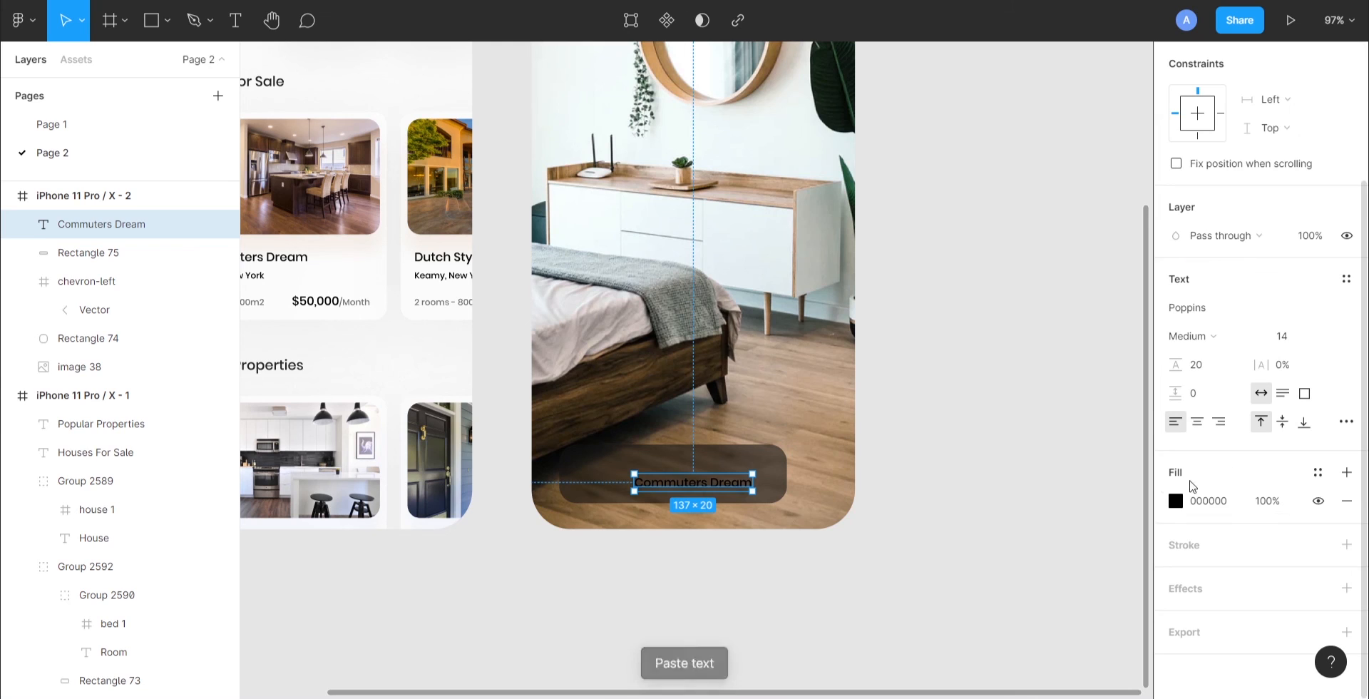
Set the copied title to font size 16, line height 24 and fill colour FFFFFF
click(1283, 337)
text(16)
key(Tab)
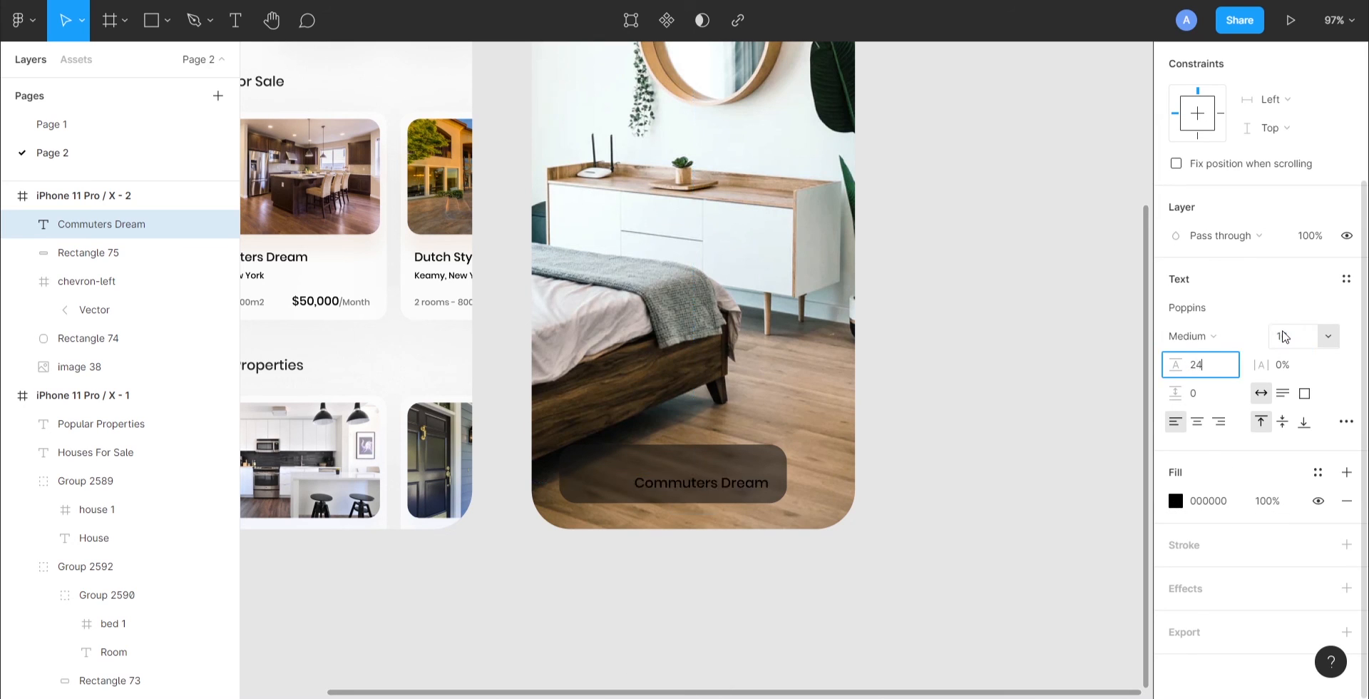
key(Return)
click(1200, 505)
click(1175, 500)
drag(1026, 361, 843, 189)
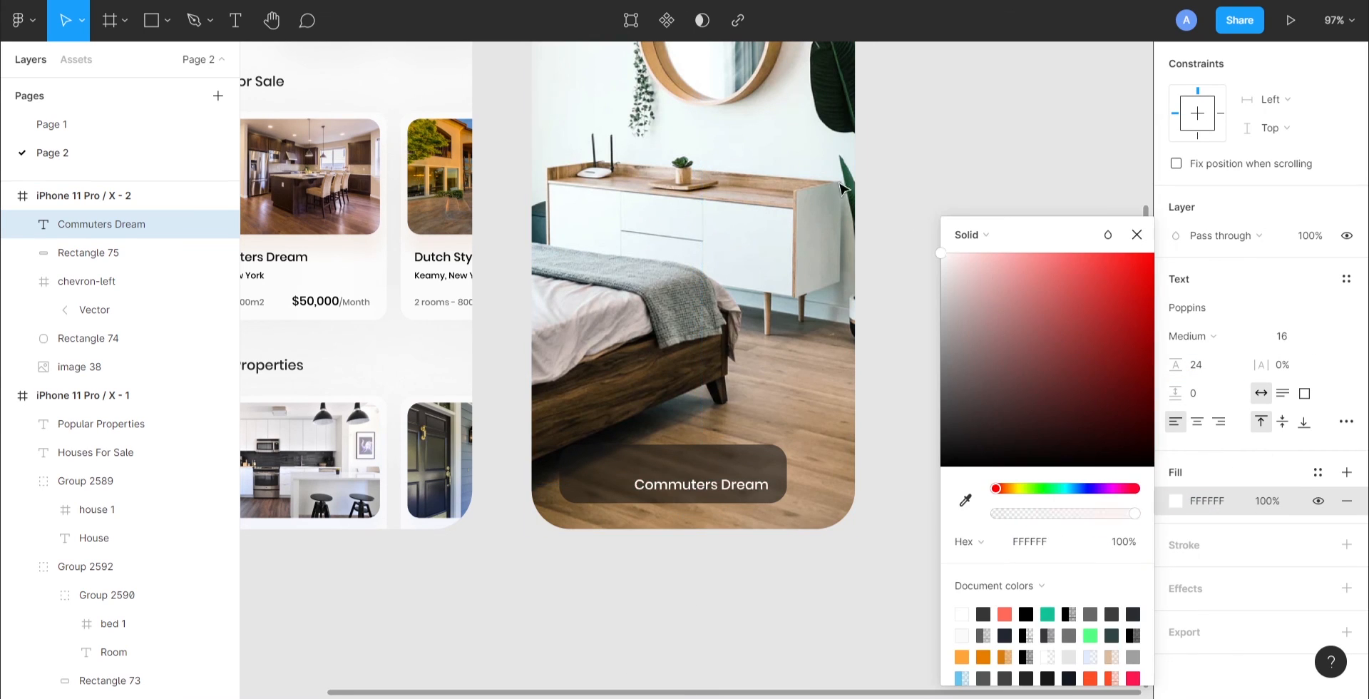
Change the title on the dark bar to "Master Bed Room"
double_click(741, 489)
text(Mas)
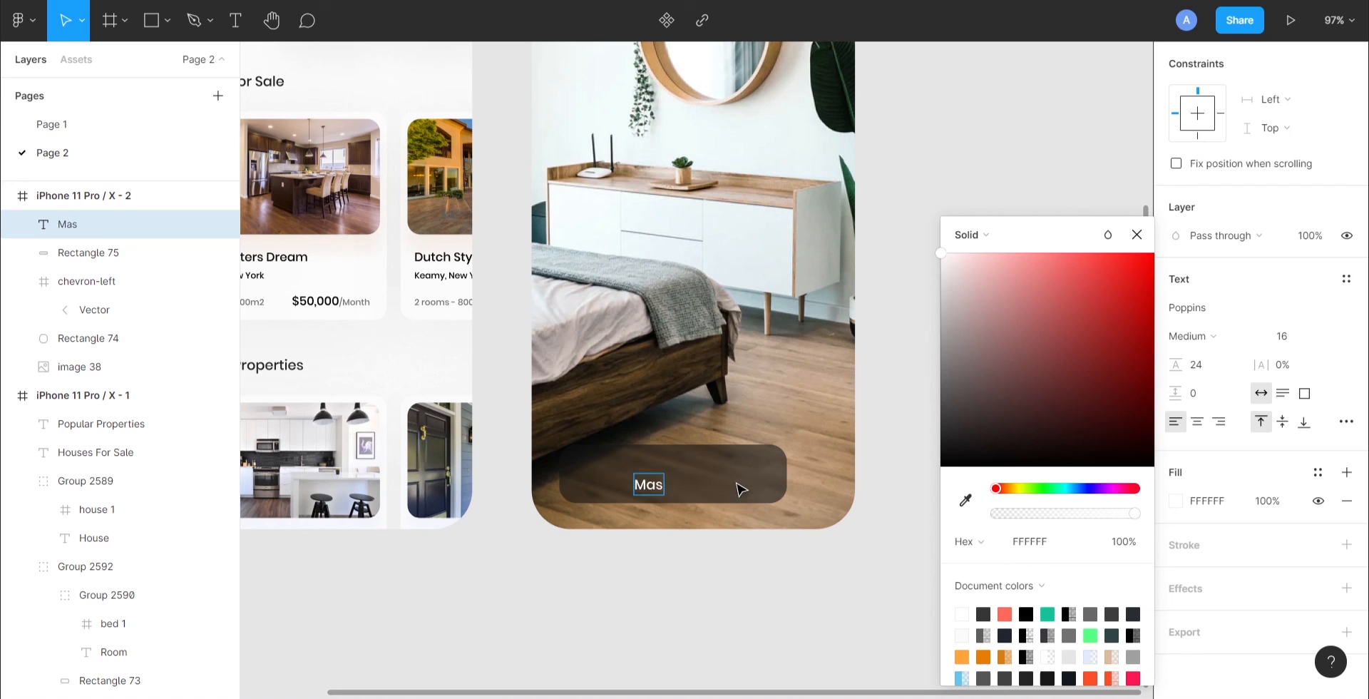
text(ter Bed R)
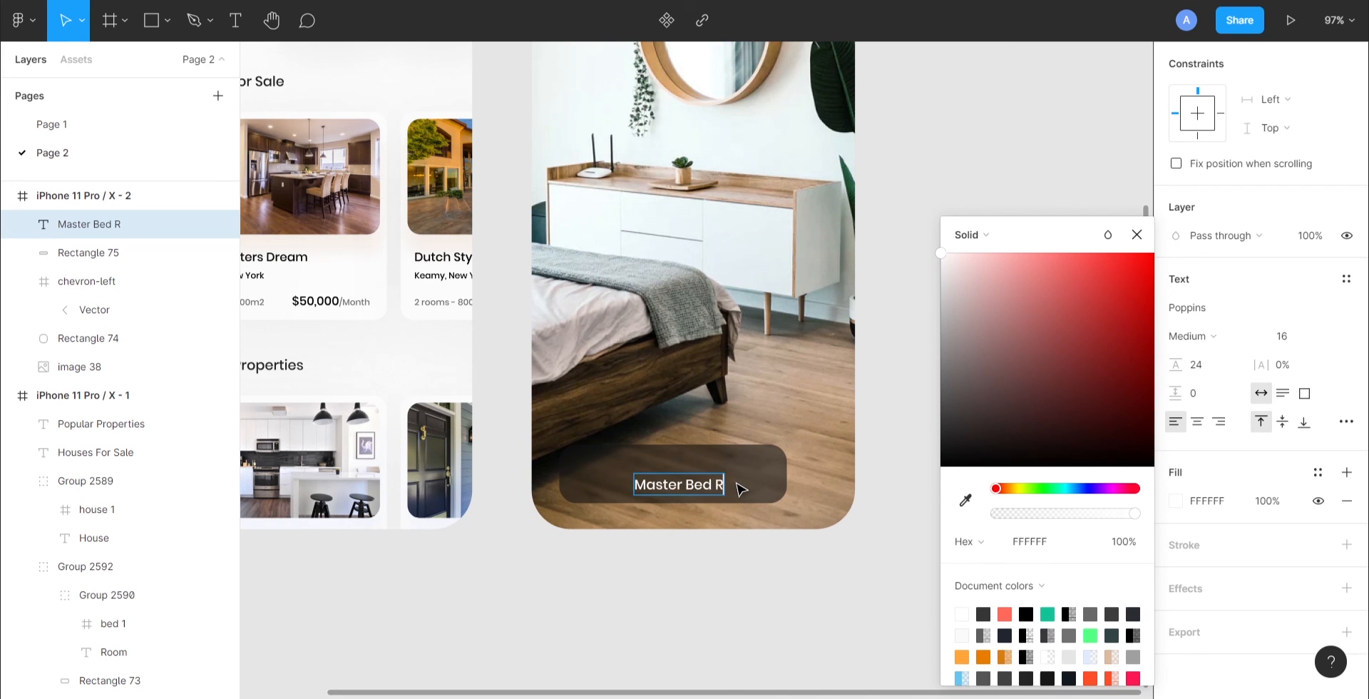
text(oom)
key(Escape)
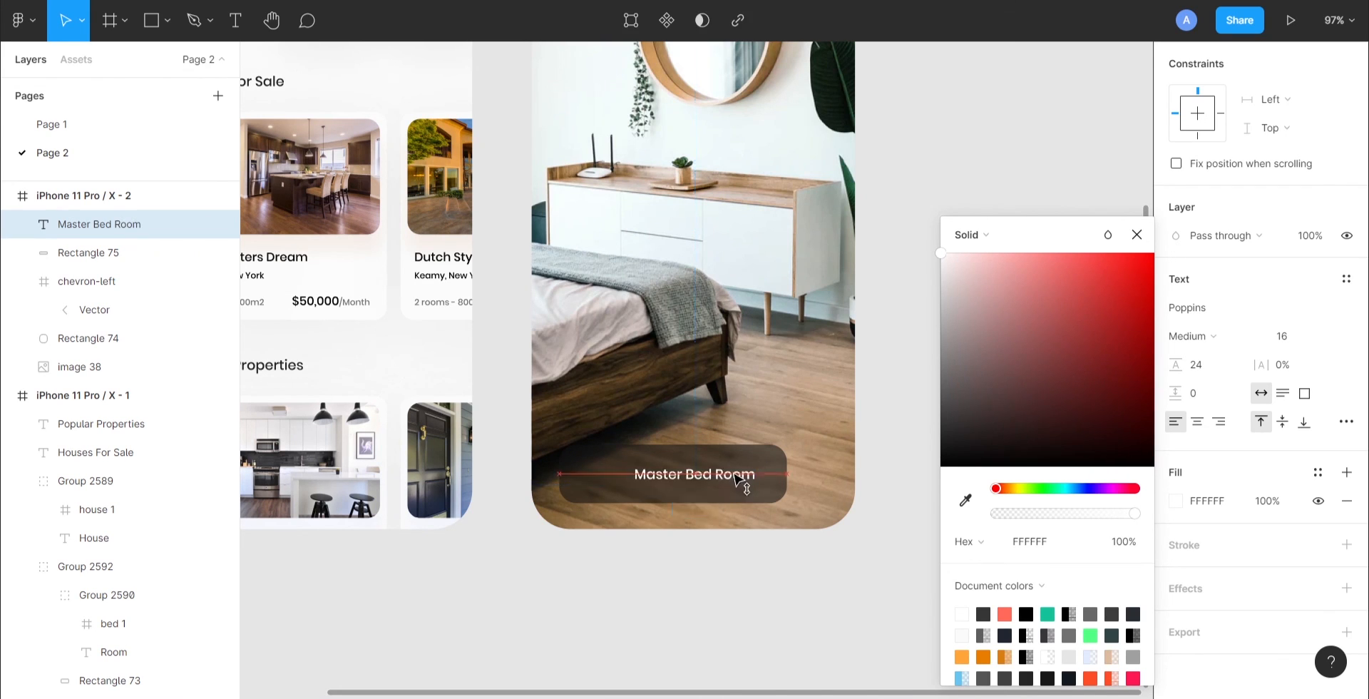
mouse_move(732, 492)
mouse_down()
mouse_move(670, 494)
mouse_move(722, 481)
mouse_up()
key(ctrl+c)
key(ctrl+v)
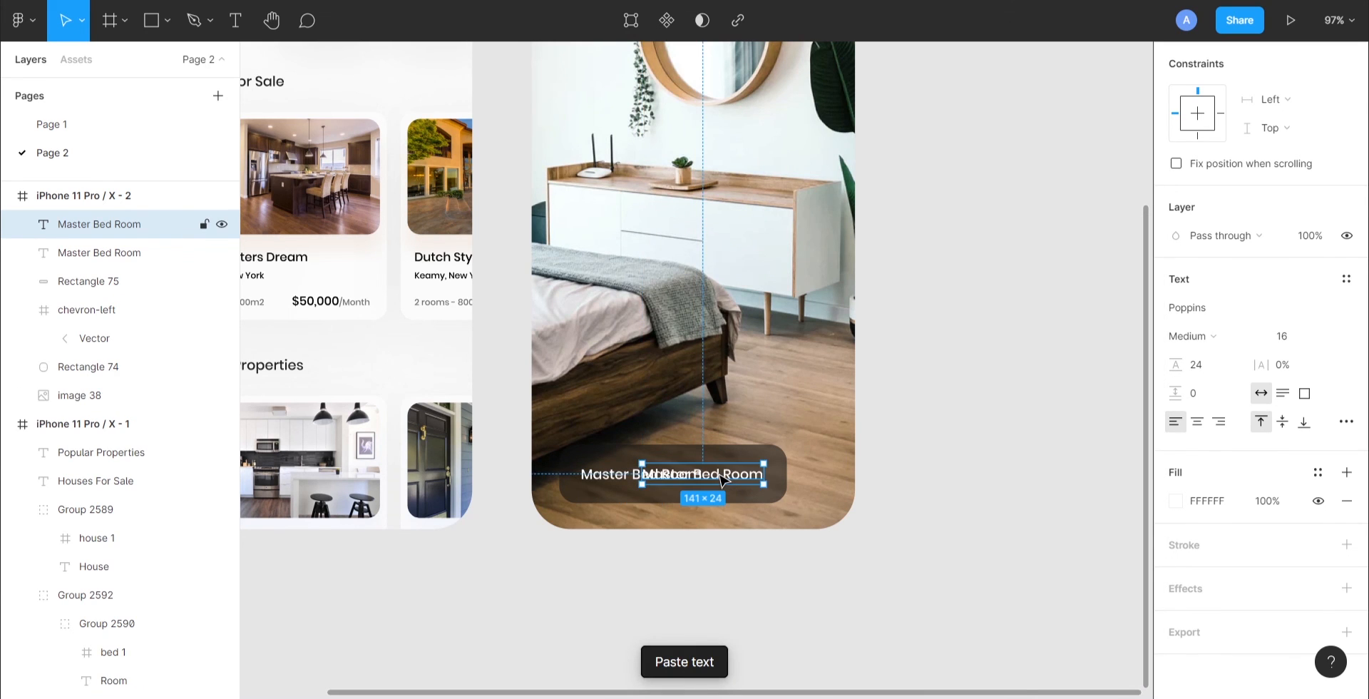
key(Delete)
Centre the "Master Bed Room" text horizontally and vertically on the dark bar
click(693, 477)
shift+click(740, 476)
click(1206, 93)
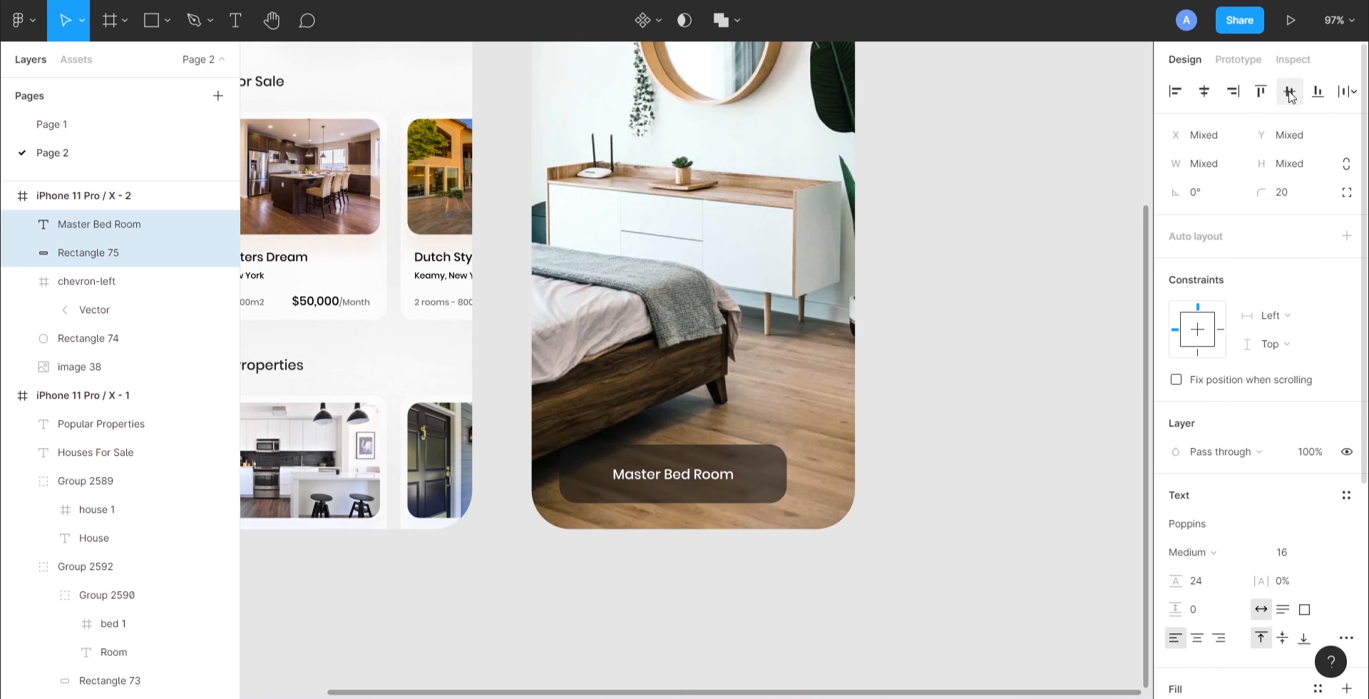
scroll(986, 421, up, 1)
click(983, 421)
Duplicate the dark bar, resize the copy to 50 × 50 and place it 10 px to the bar's right, vertically centred on it
scroll(896, 458, down, 1)
click(763, 474)
key(ctrl+c)
key(ctrl+v)
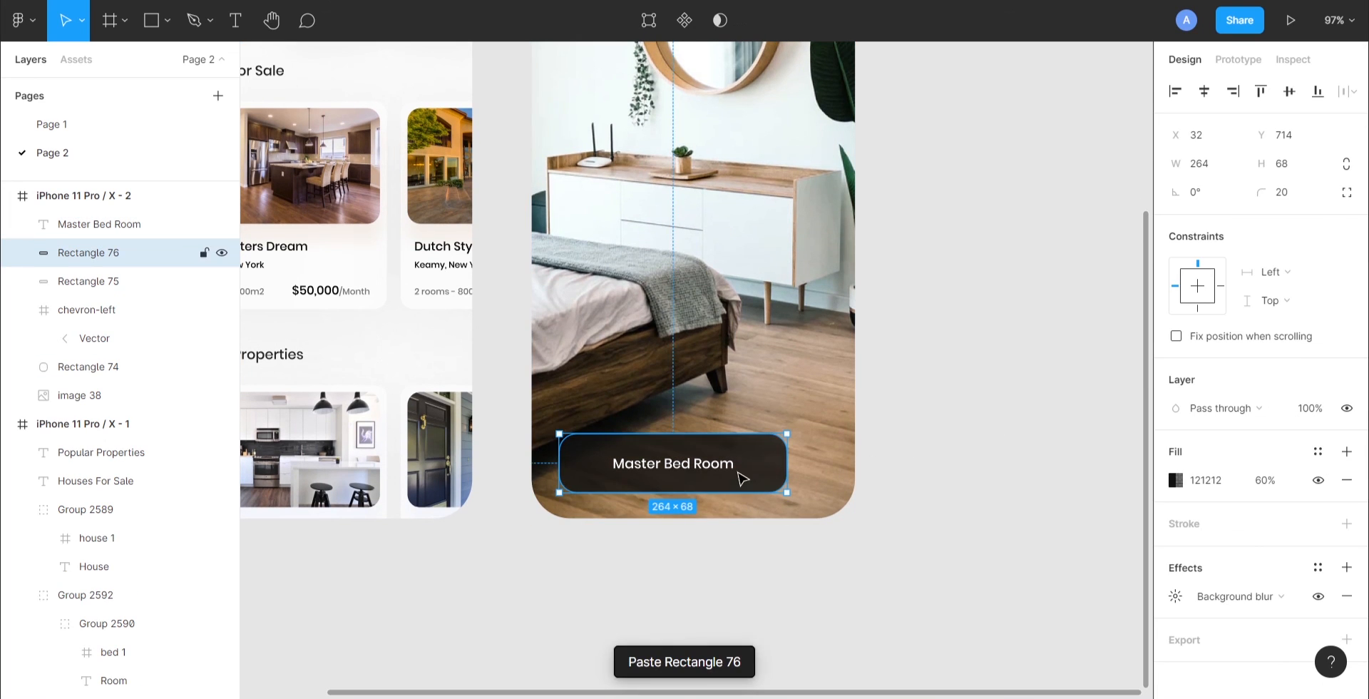
drag(756, 469, 669, 472)
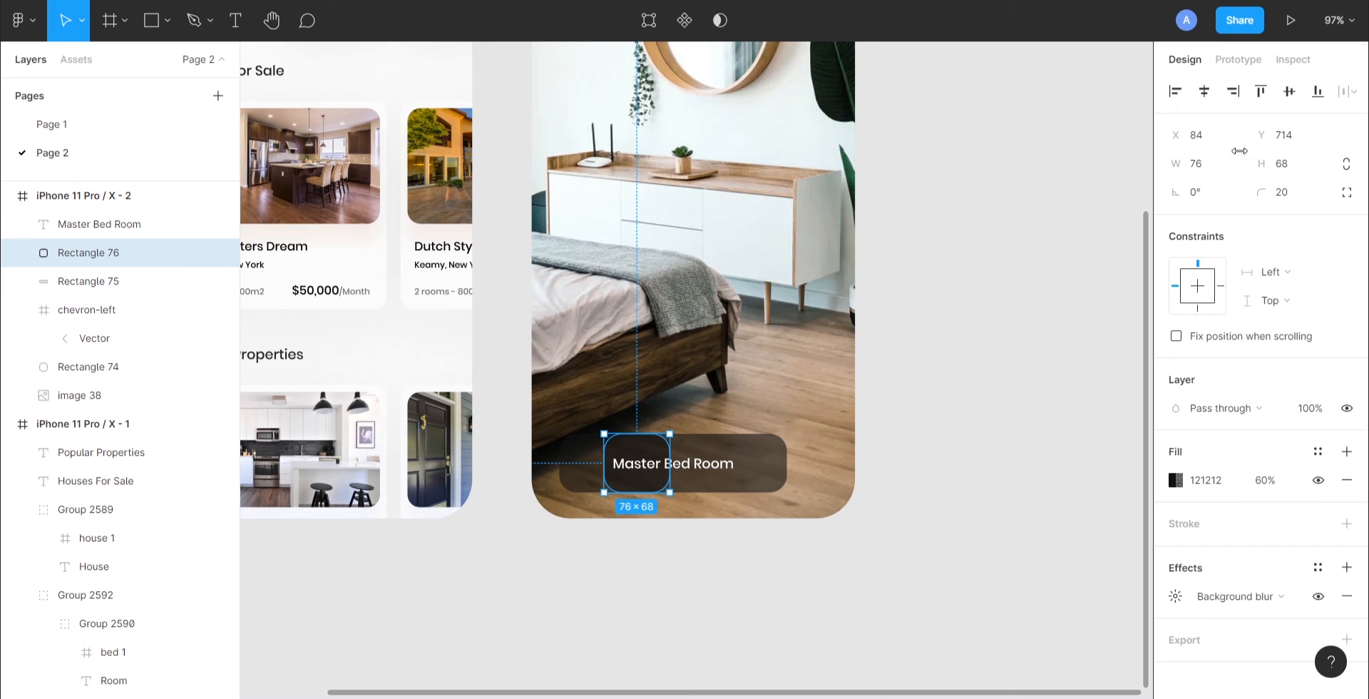
click(1210, 164)
text(50)
key(Tab)
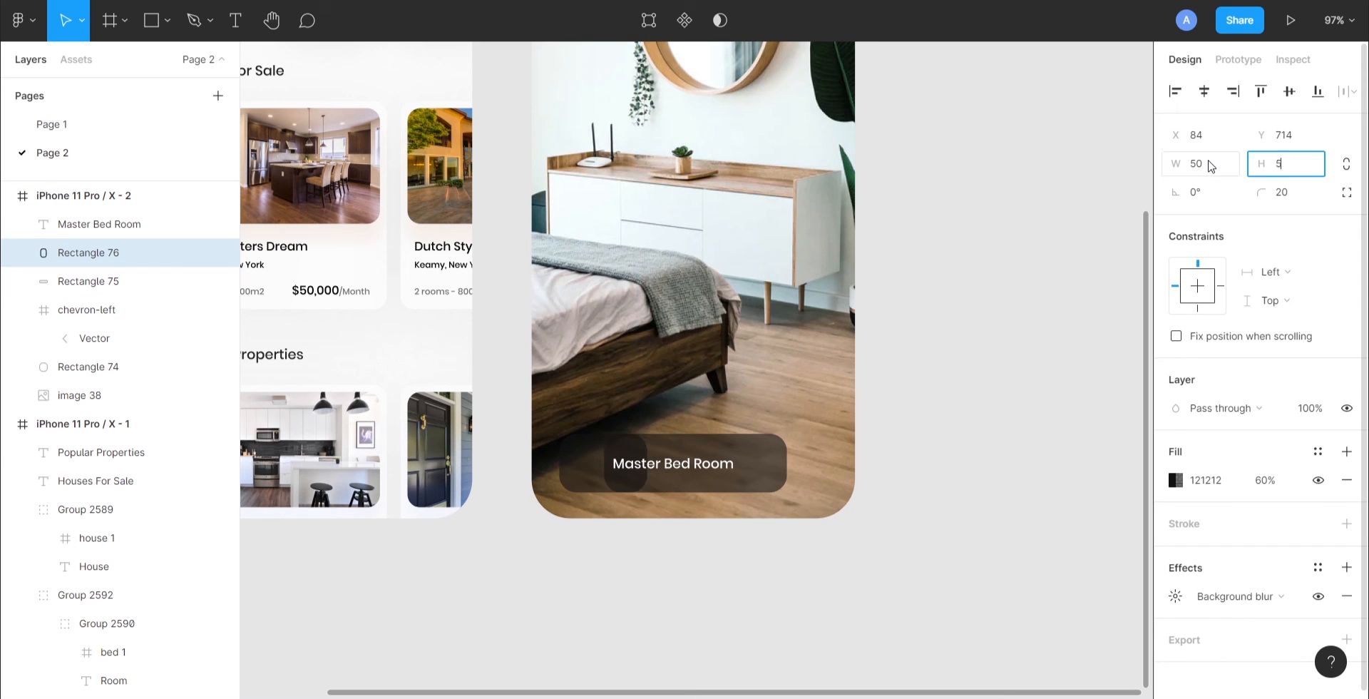
text(50)
key(Return)
drag(630, 454, 816, 462)
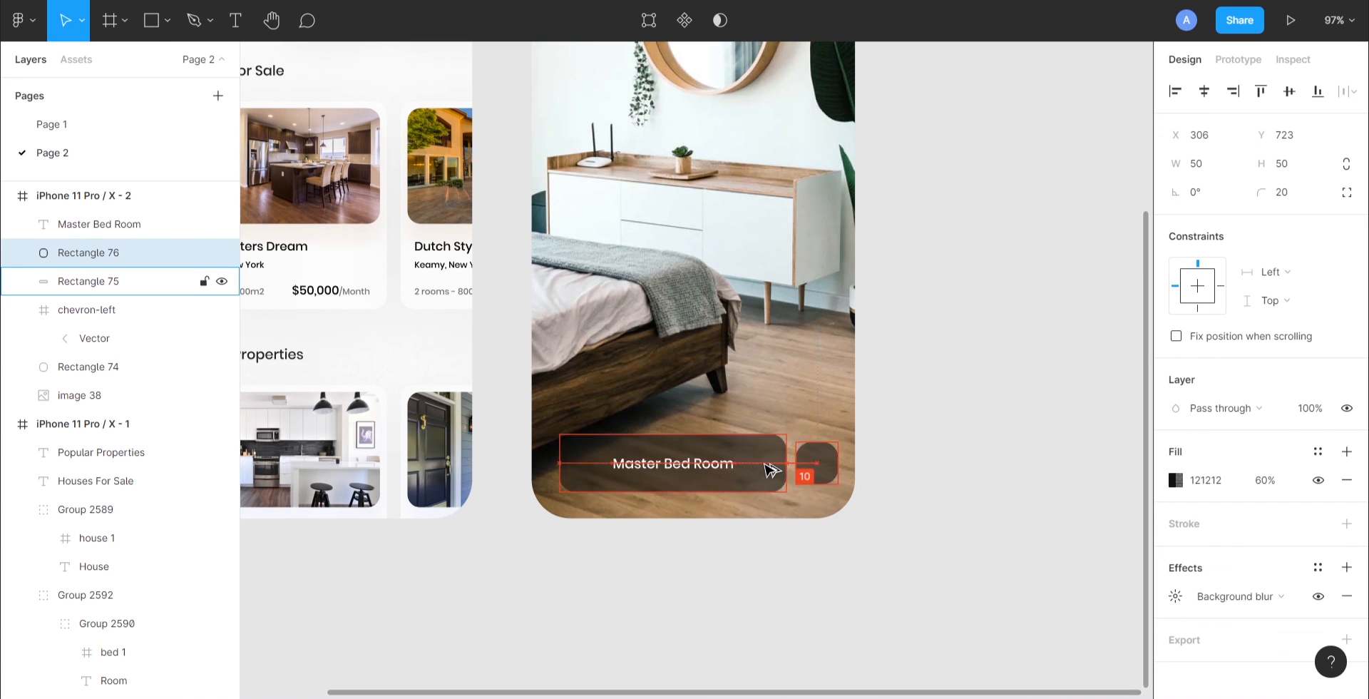
Copy the back chevron onto the small dark square and rotate the copy 180° so it points right
scroll(769, 469, up, 2)
scroll(764, 465, up, 3)
click(582, 165)
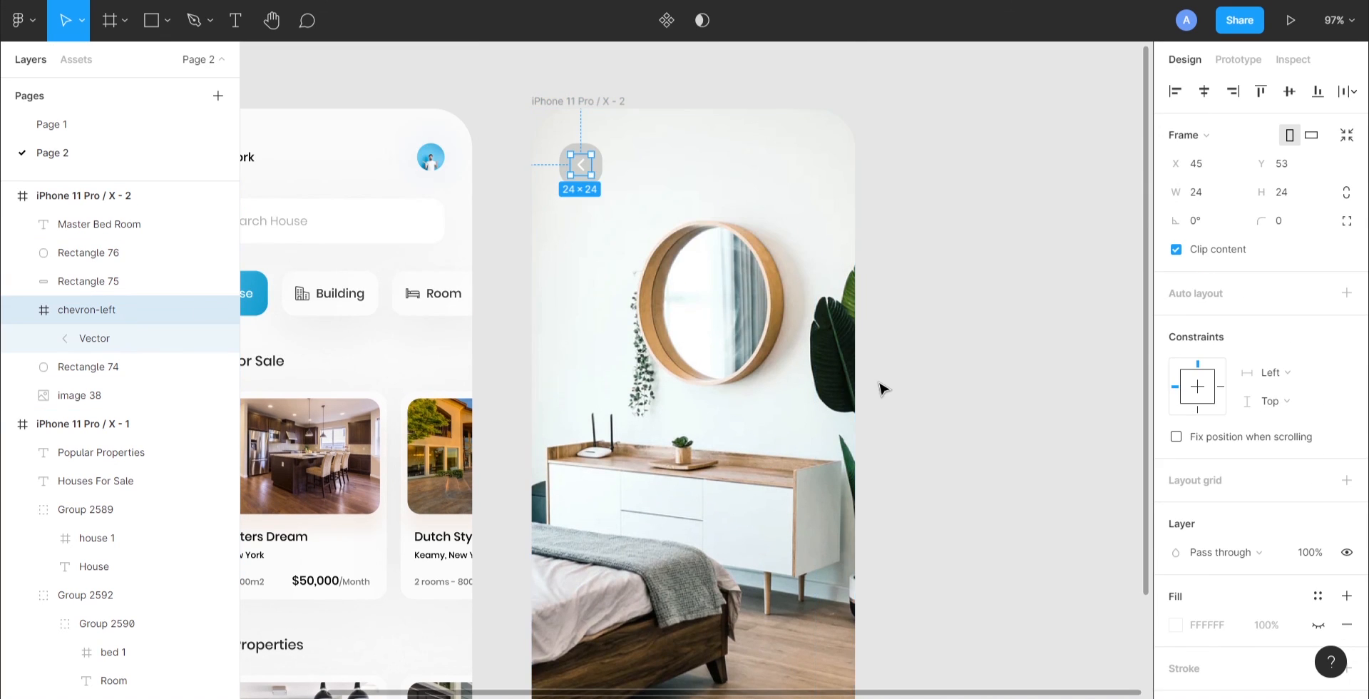
scroll(871, 396, down, 4)
scroll(859, 416, up, 4)
click(800, 512)
key(ctrl+v)
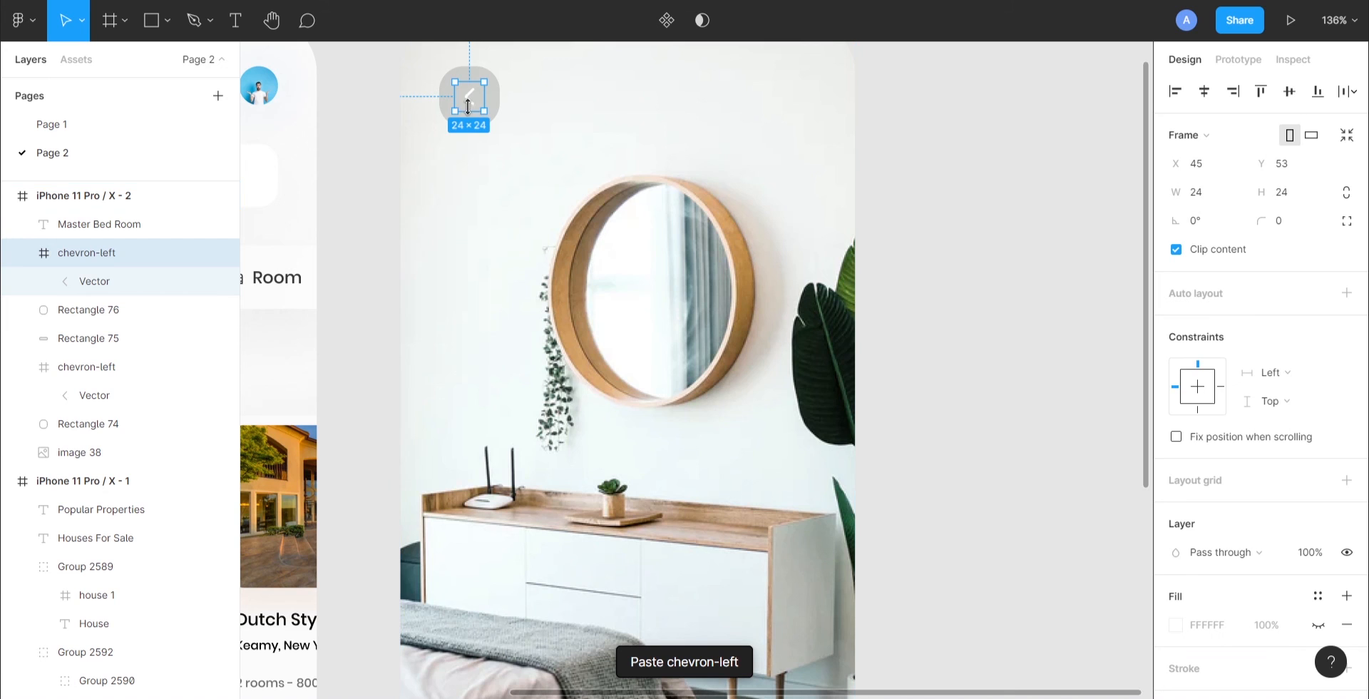
drag(466, 98, 733, 580)
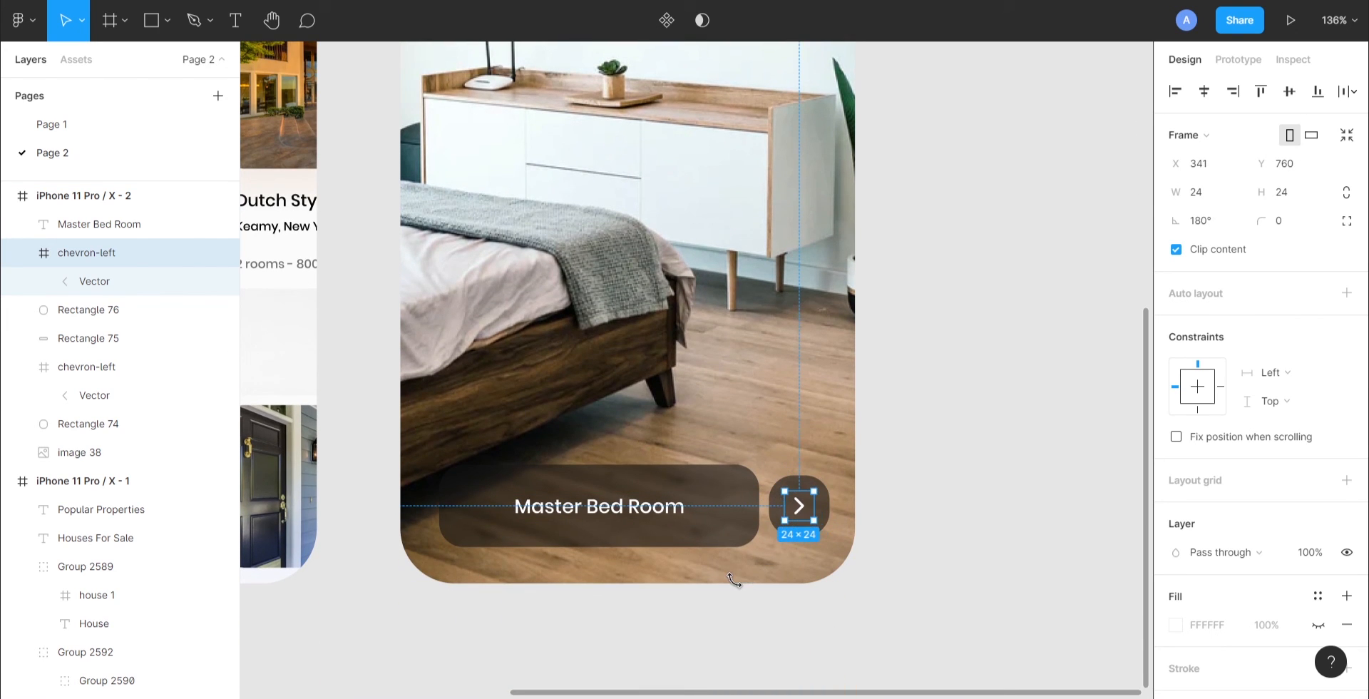
Group the right-pointing chevron with its 50 × 50 dark square
shift+click(826, 515)
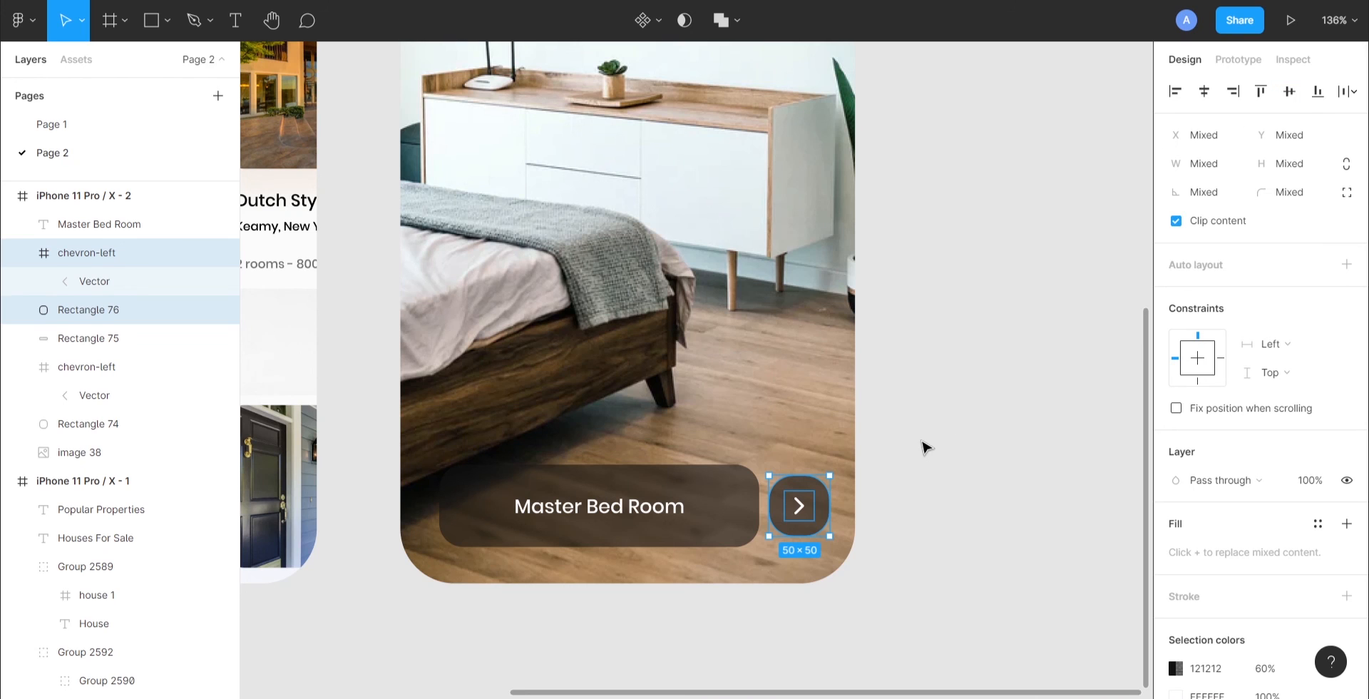
key(ctrl+g)
scroll(921, 447, down, 2)
scroll(876, 447, up, 3)
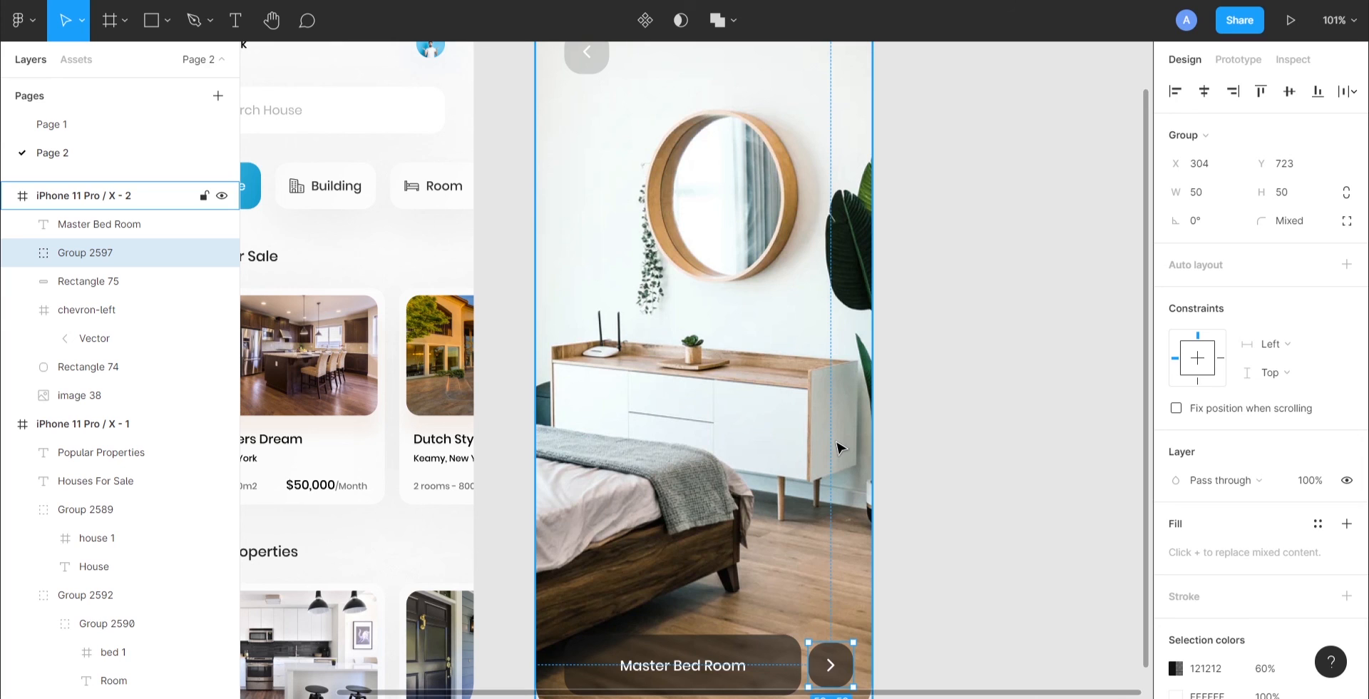
Copy the 50 × 50 dark square behind the right-pointing chevron and paste it directly into the bedroom photo screen's frame
double_click(838, 673)
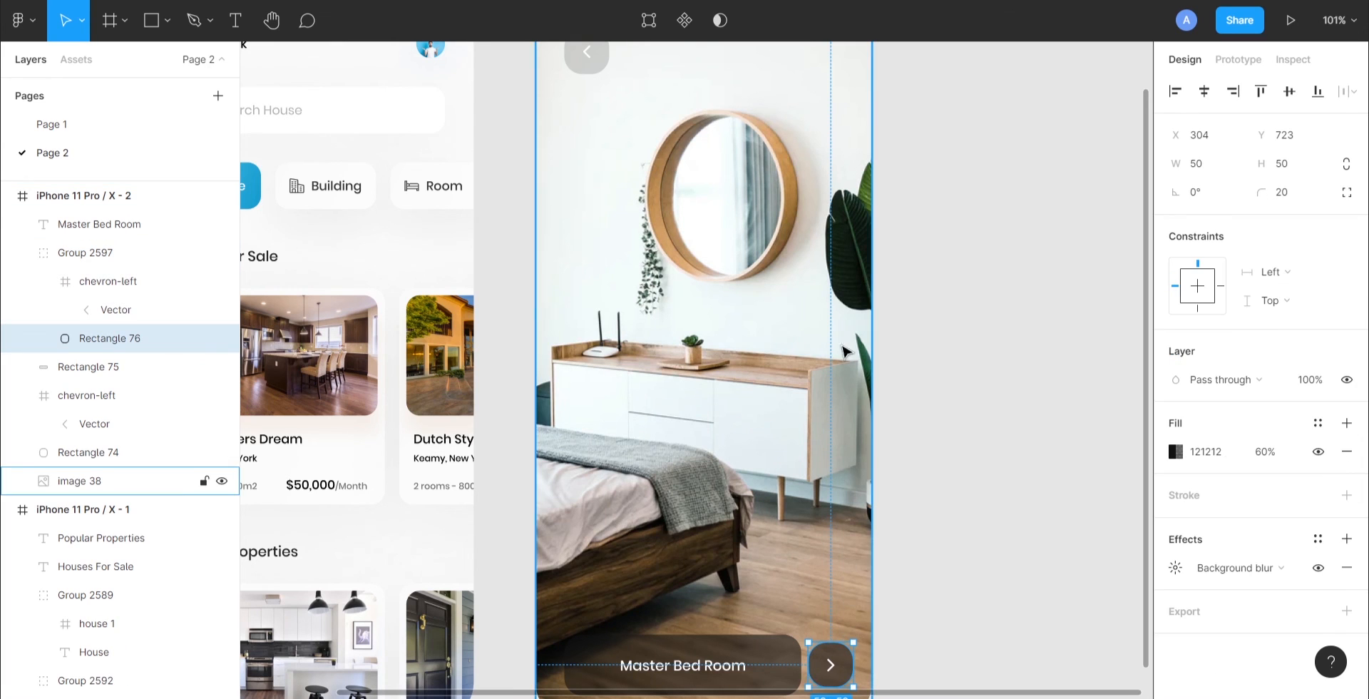
scroll(727, 369, up, 3)
key(ctrl+c)
key(Escape)
key(Escape)
key(ctrl+v)
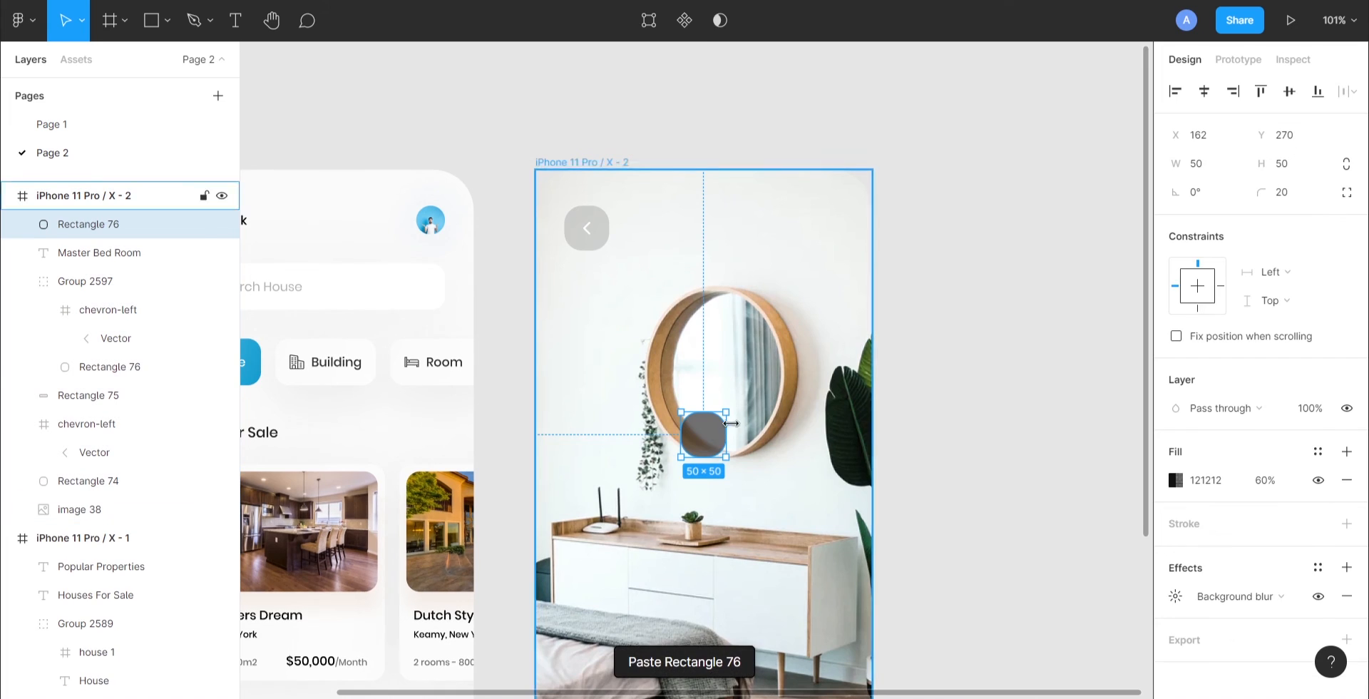
Resize the pasted dark square to 28 × 28 so it forms a circle, and place it over the wall mirror
click(1222, 164)
text(28)
key(Tab)
key(Tab)
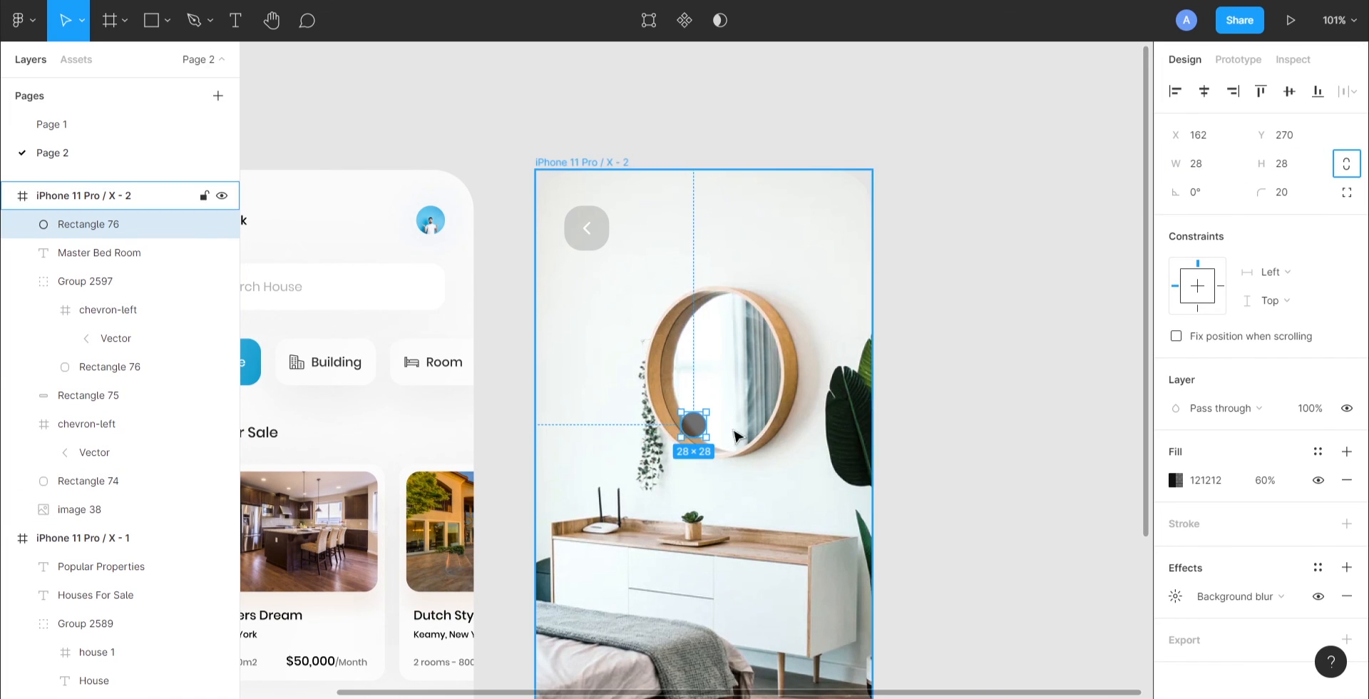
drag(699, 431, 720, 384)
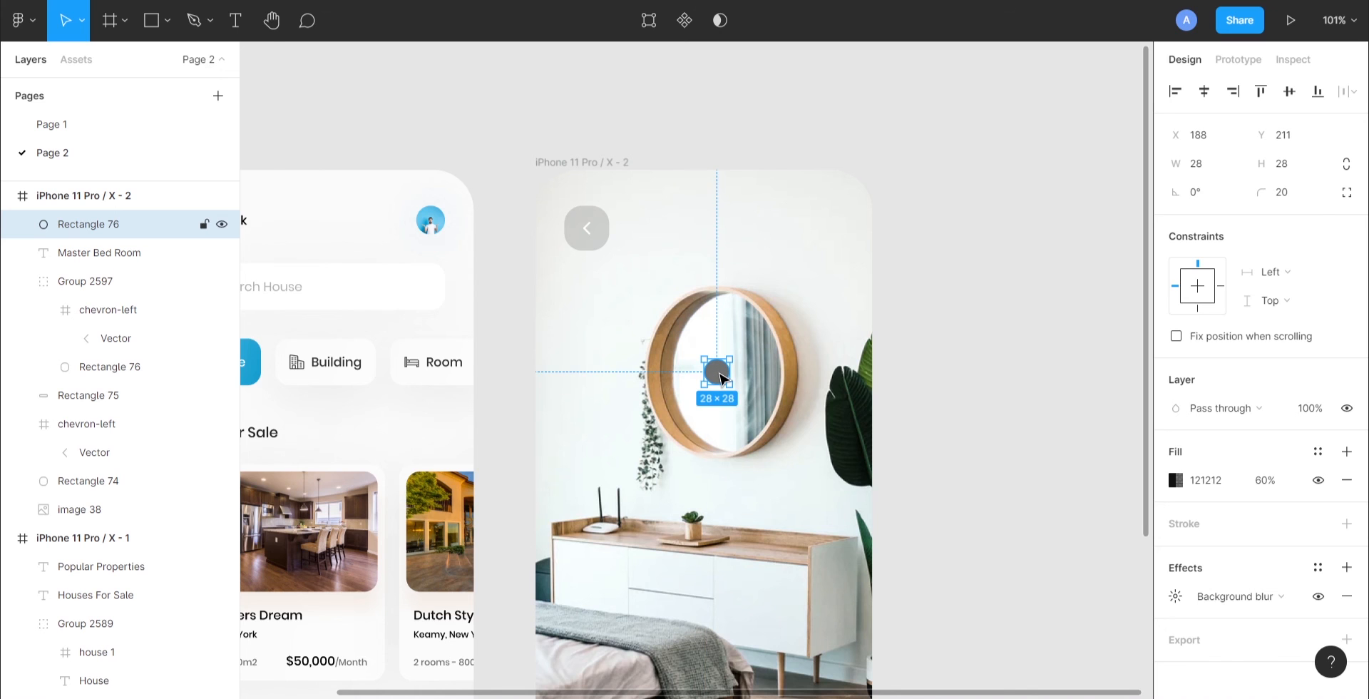
Duplicate the 28 × 28 circle in place and shrink the copy to 10 × 10, centred on the original
scroll(719, 391, up, 1)
key(ctrl+v)
scroll(743, 392, up, 5)
scroll(743, 392, up, 1)
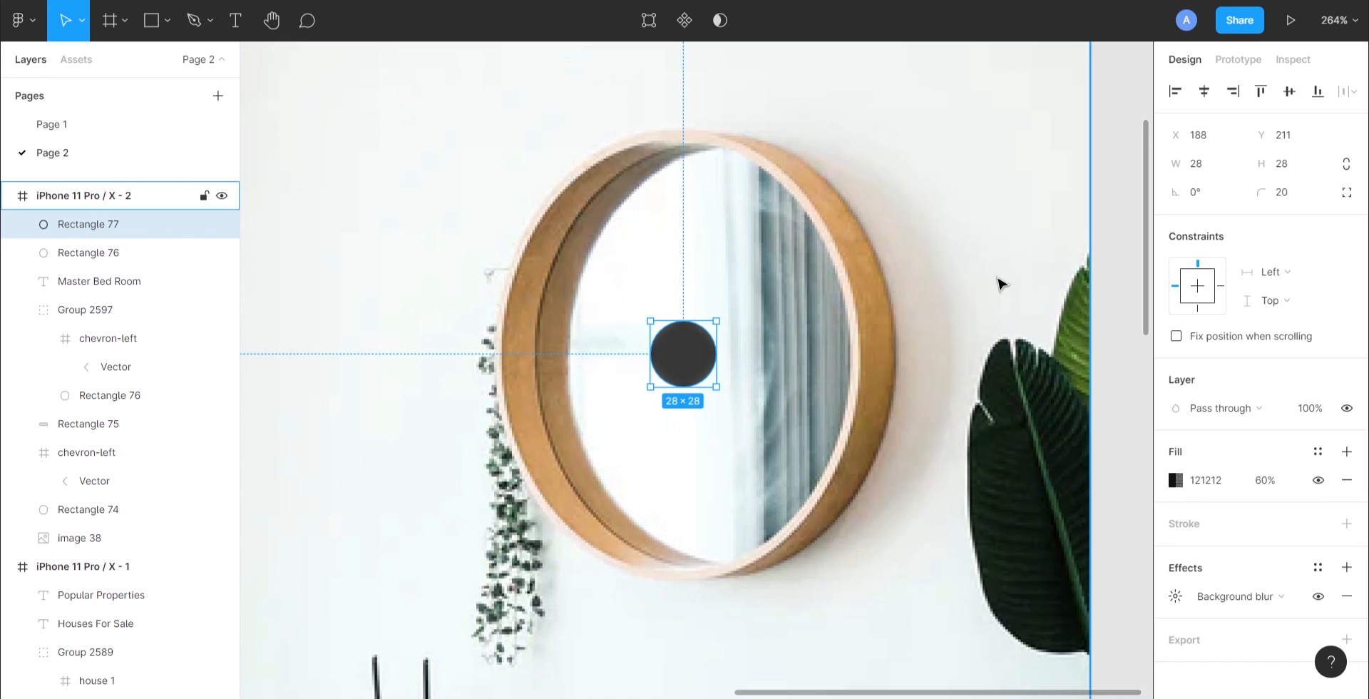
click(1309, 169)
key(Return)
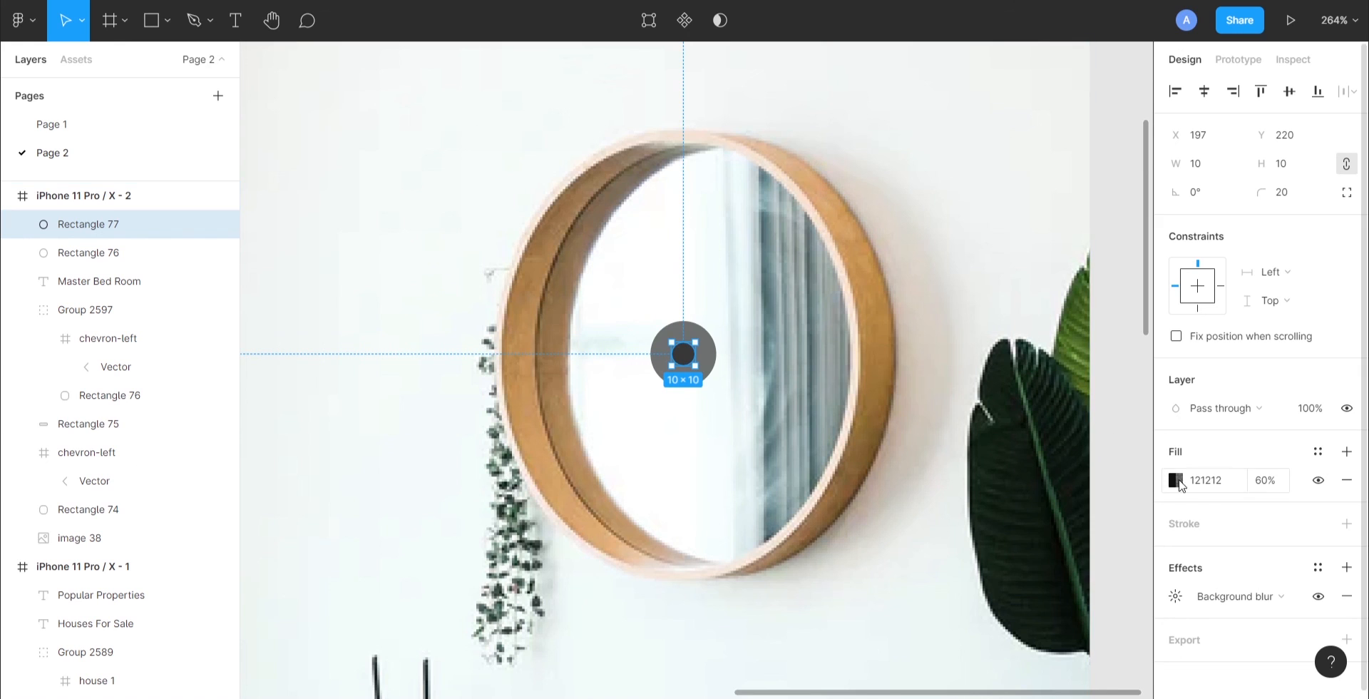
Change the inner 10 × 10 circle's fill to white FFFFFF at 60% and group it with the outer dark circle
click(1210, 481)
click(1175, 484)
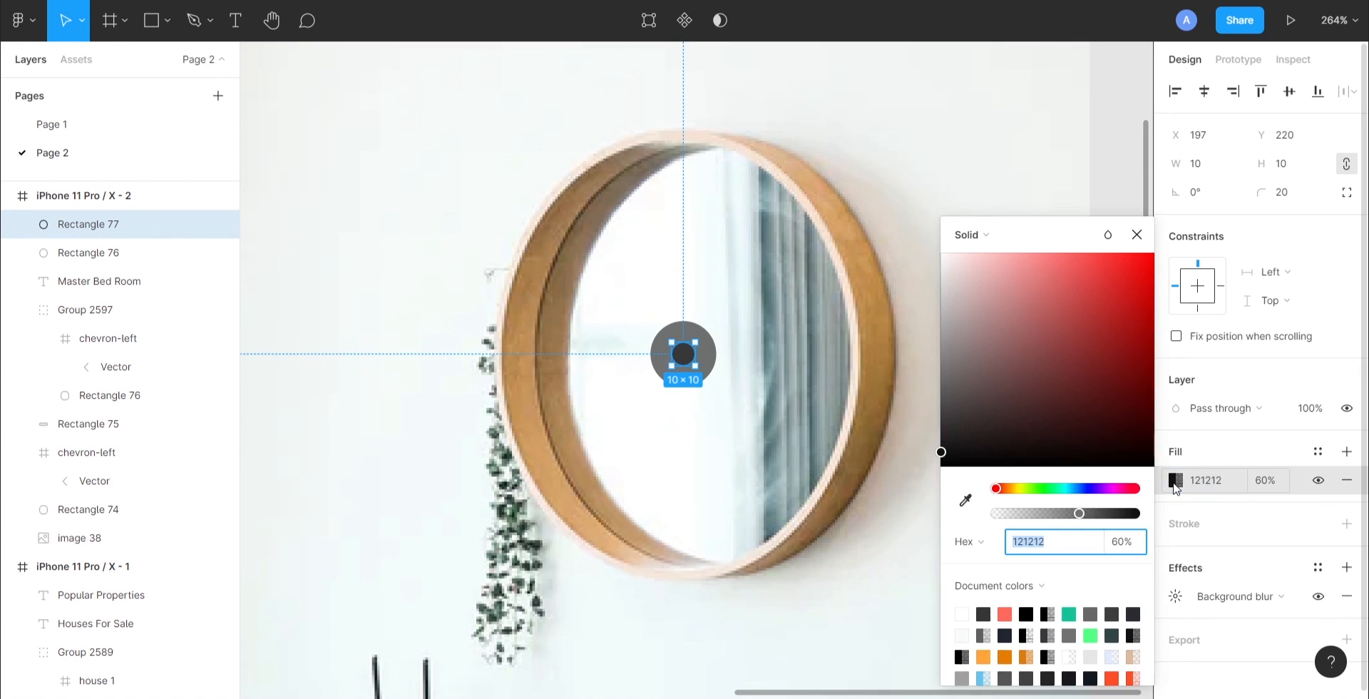
drag(1006, 385, 846, 250)
shift+click(715, 360)
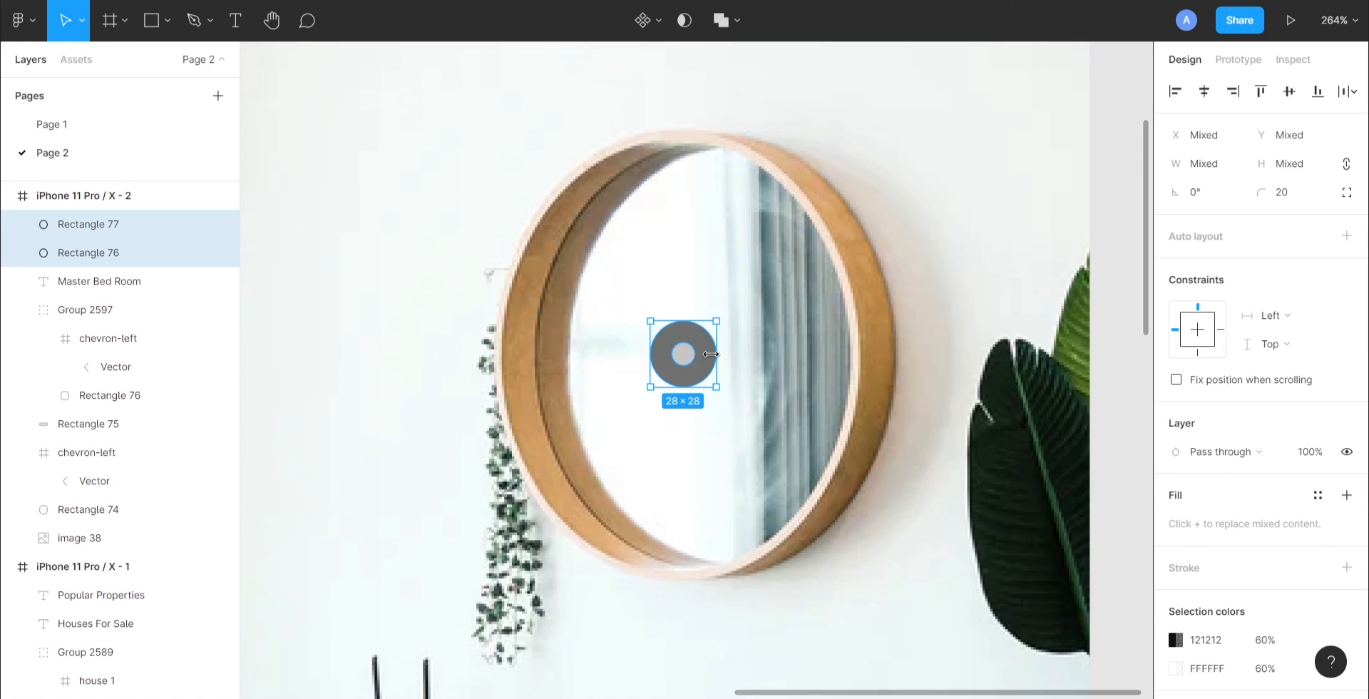
key(ctrl+g)
Duplicate the grouped hotspot marker twice, placing one copy on the right end of the dresser top and the other on the bed
scroll(713, 362, down, 5)
key(ctrl+v)
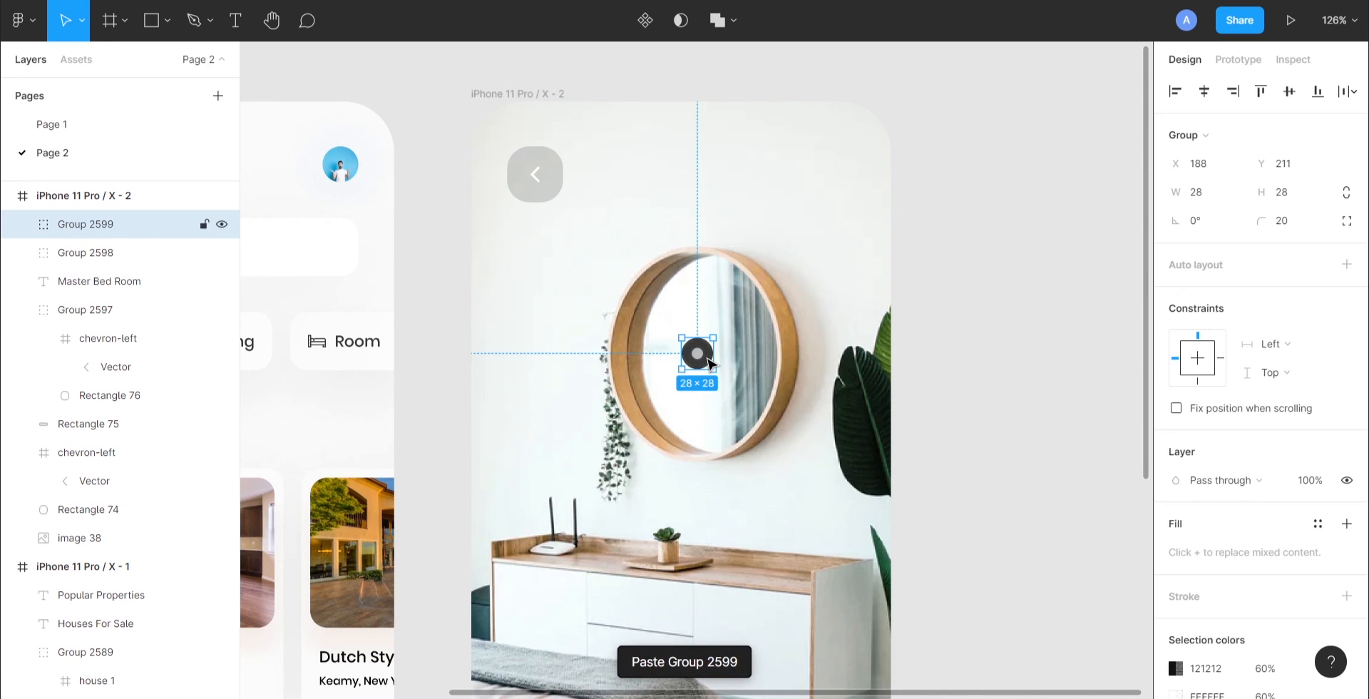
drag(699, 357, 784, 568)
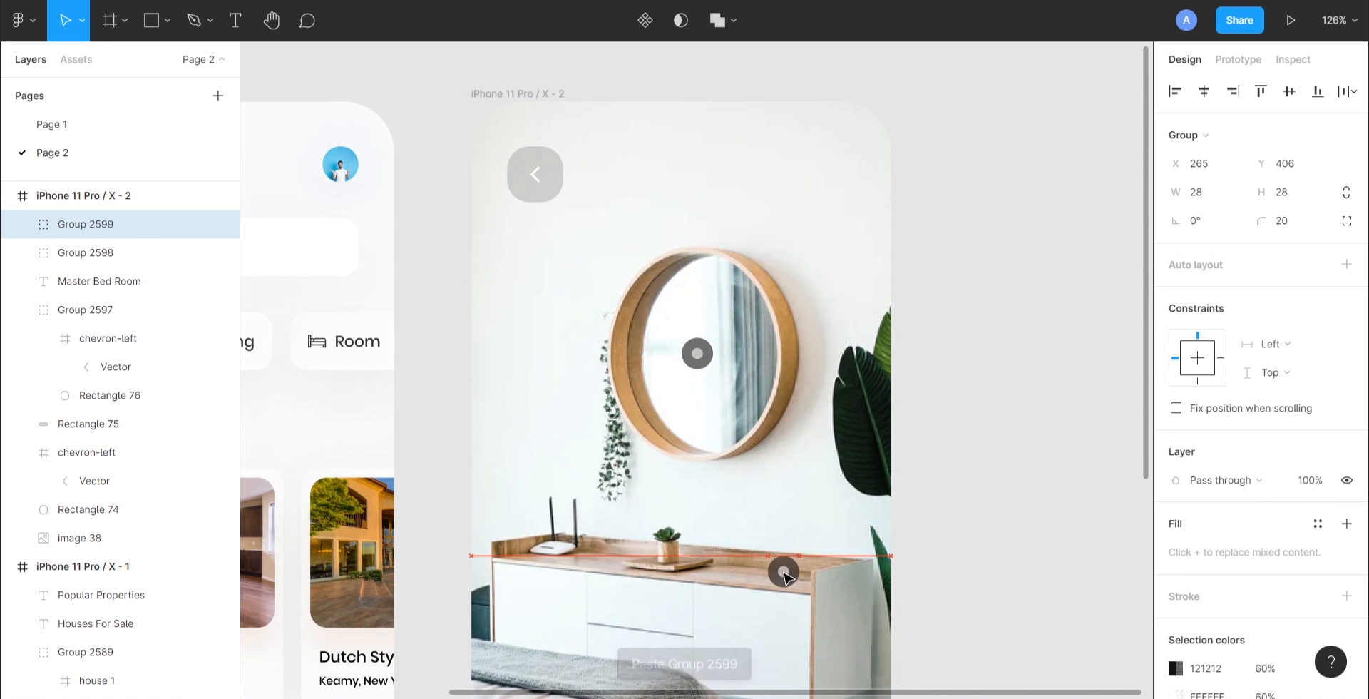
scroll(810, 525, down, 4)
key(ctrl+v)
drag(783, 287, 542, 402)
click(1018, 414)
scroll(959, 380, down, 5)
scroll(952, 378, up, 3)
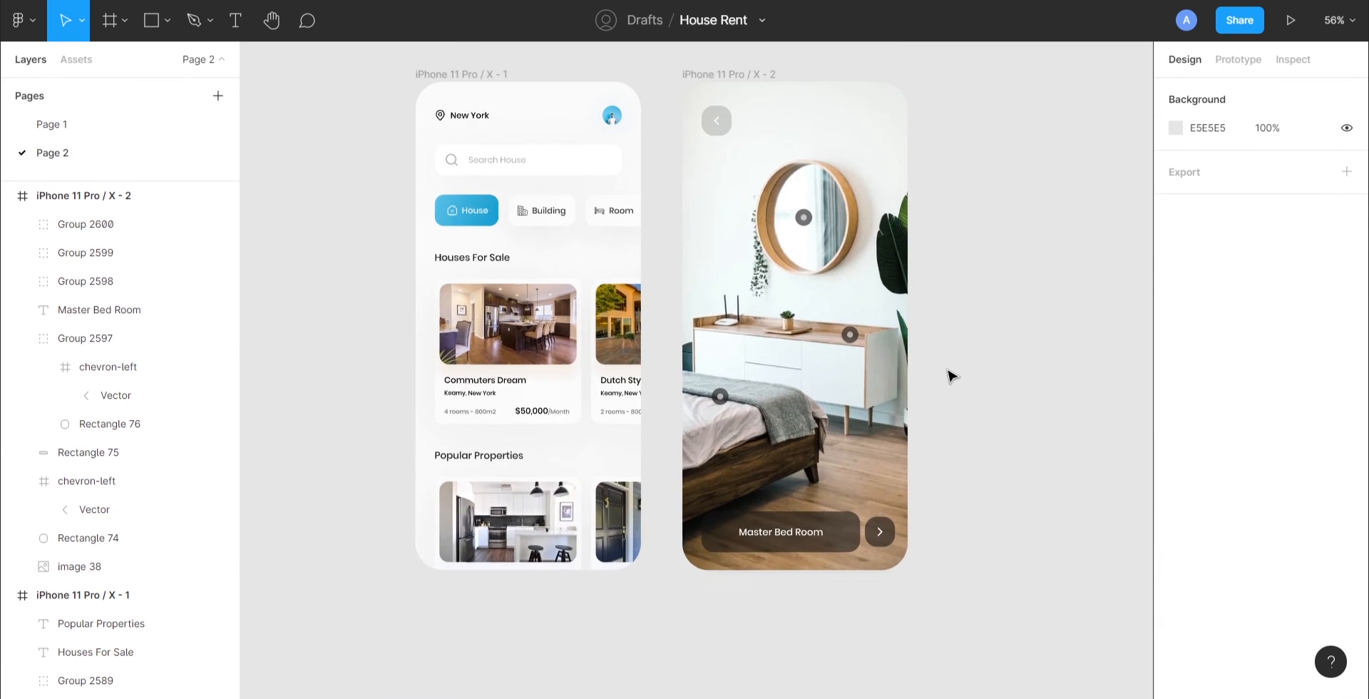
scroll(941, 379, up, 1)
scroll(937, 378, up, 1)
scroll(940, 379, left, 2)
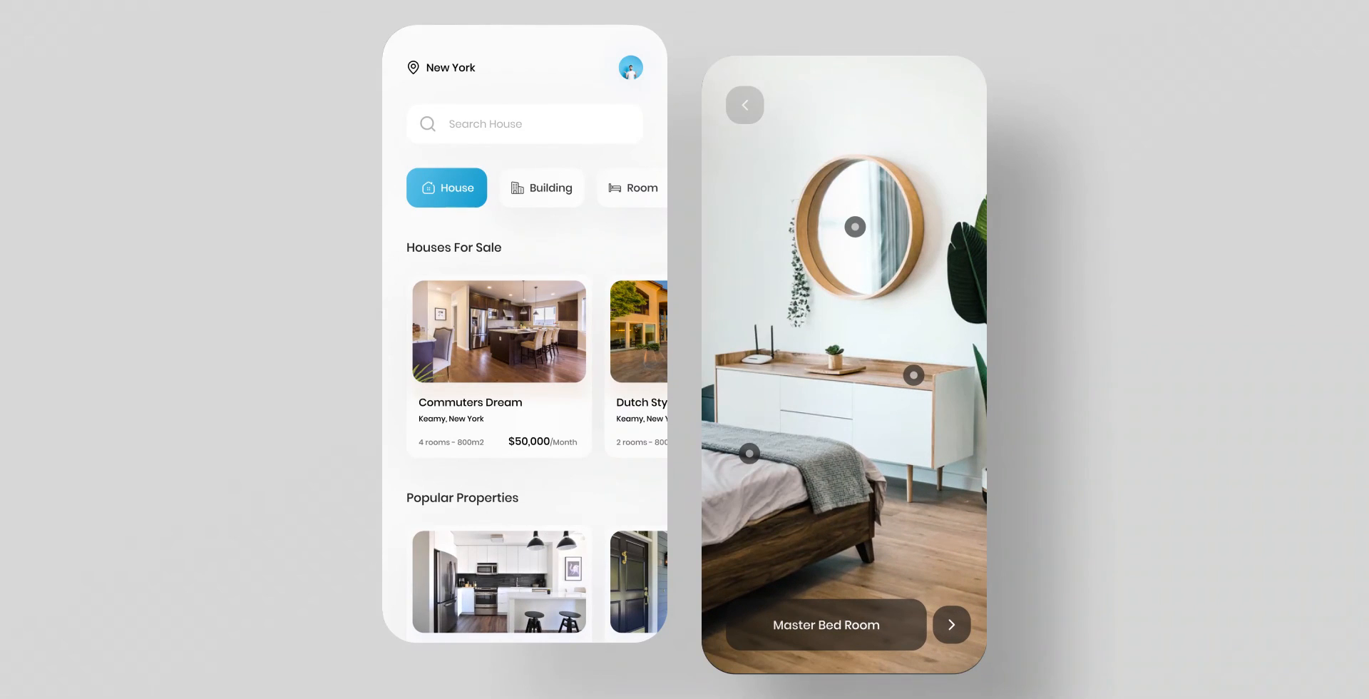